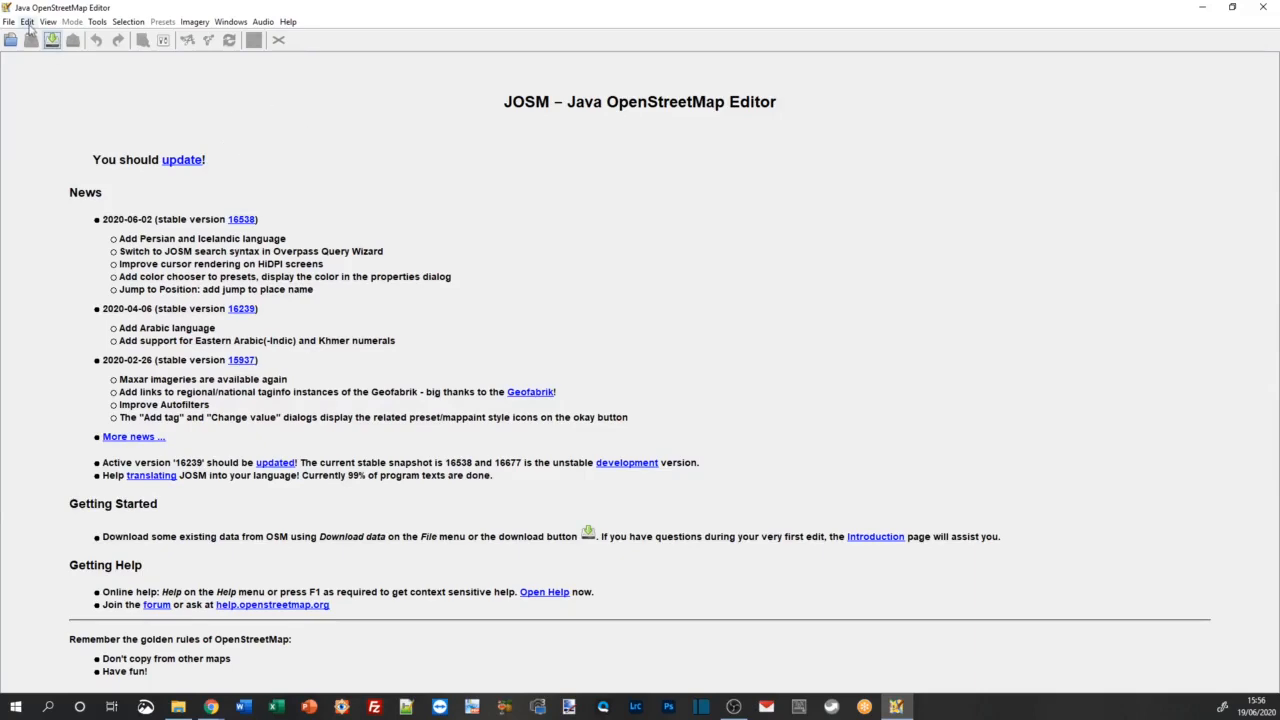
click(28, 22)
click(64, 269)
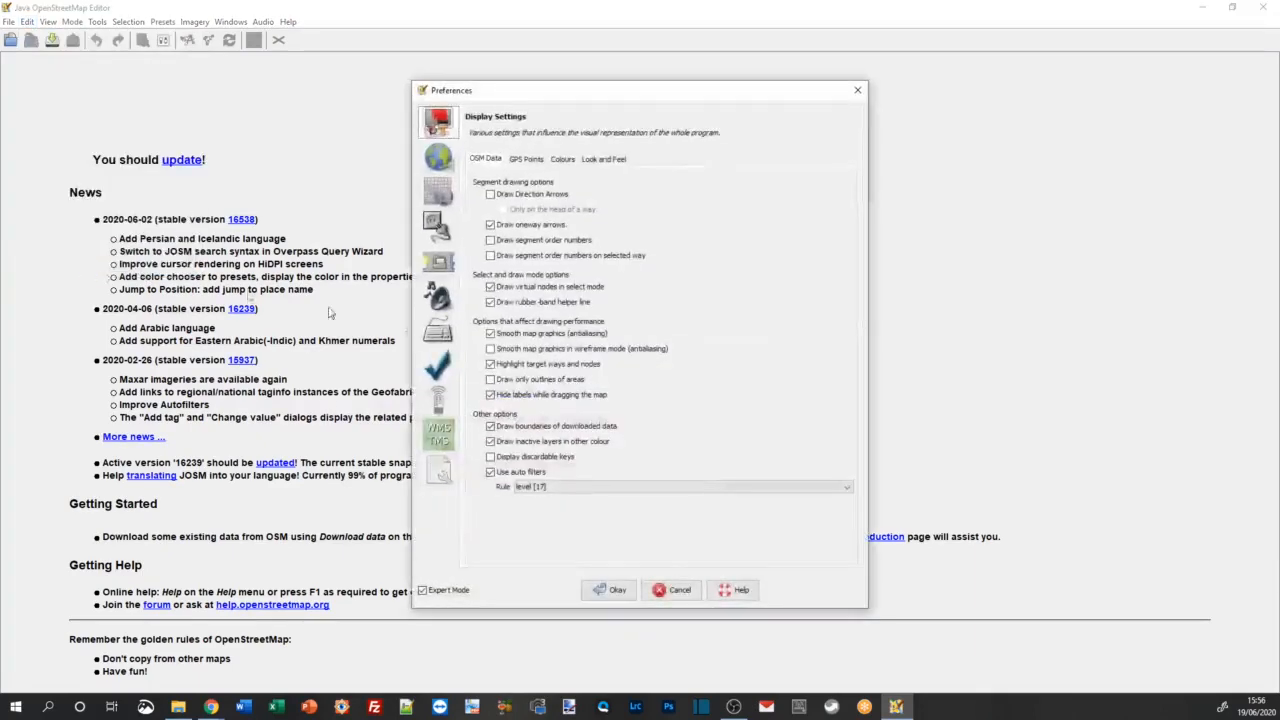
click(438, 158)
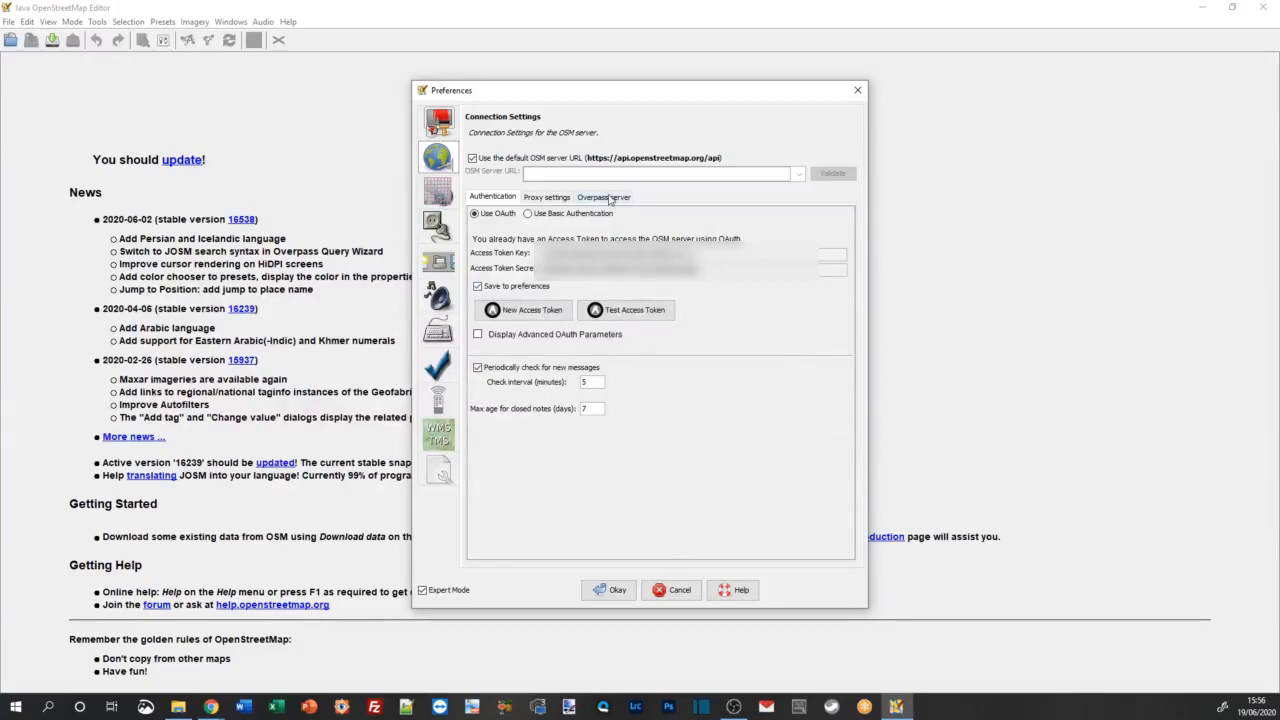
click(609, 198)
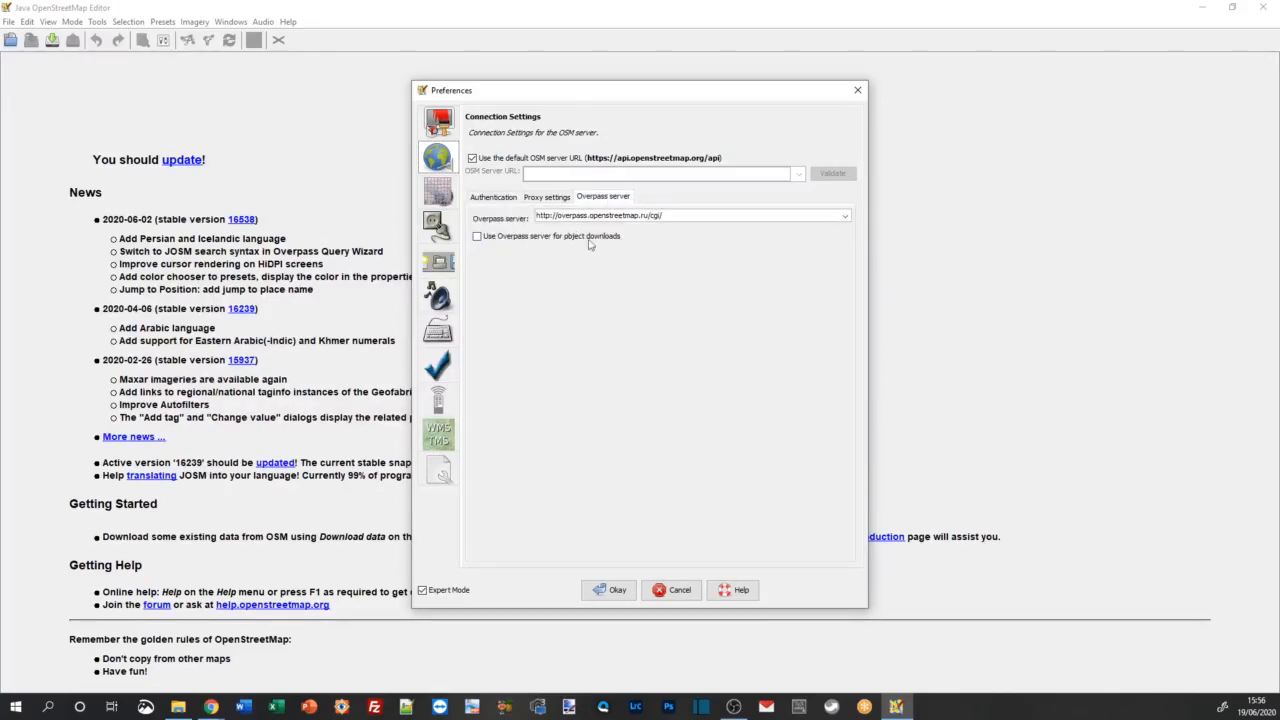
click(845, 217)
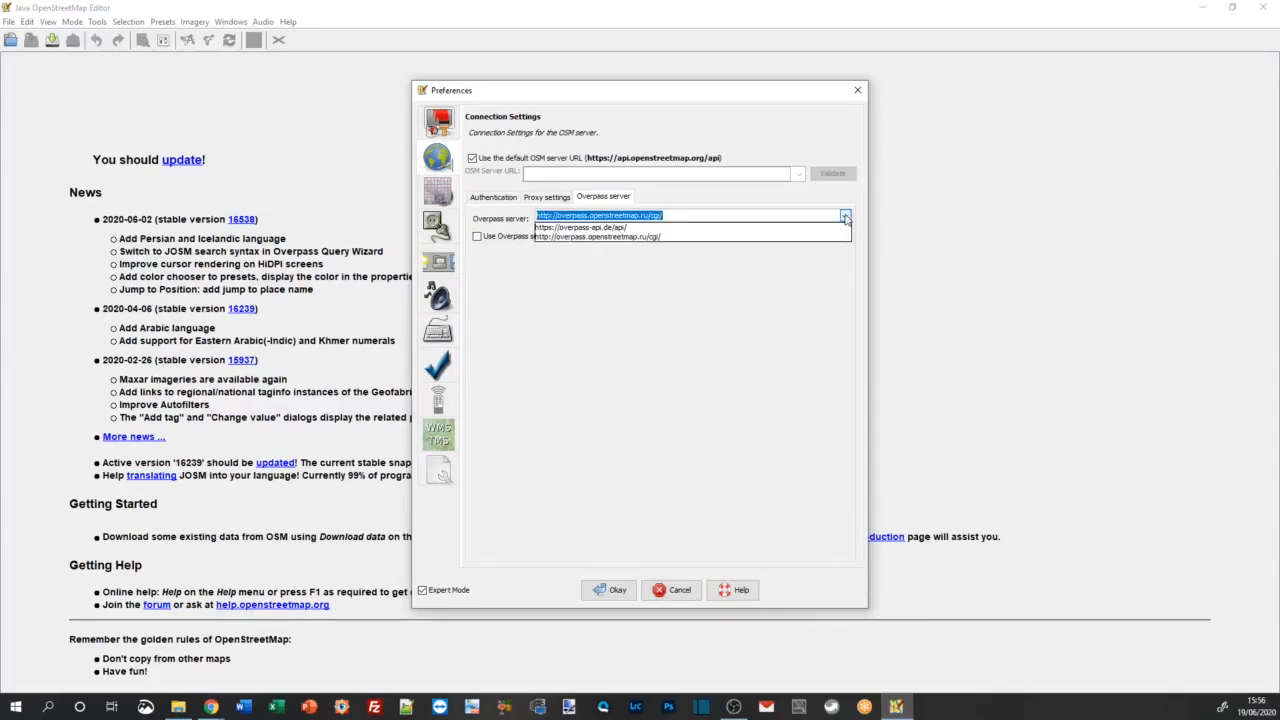
click(845, 217)
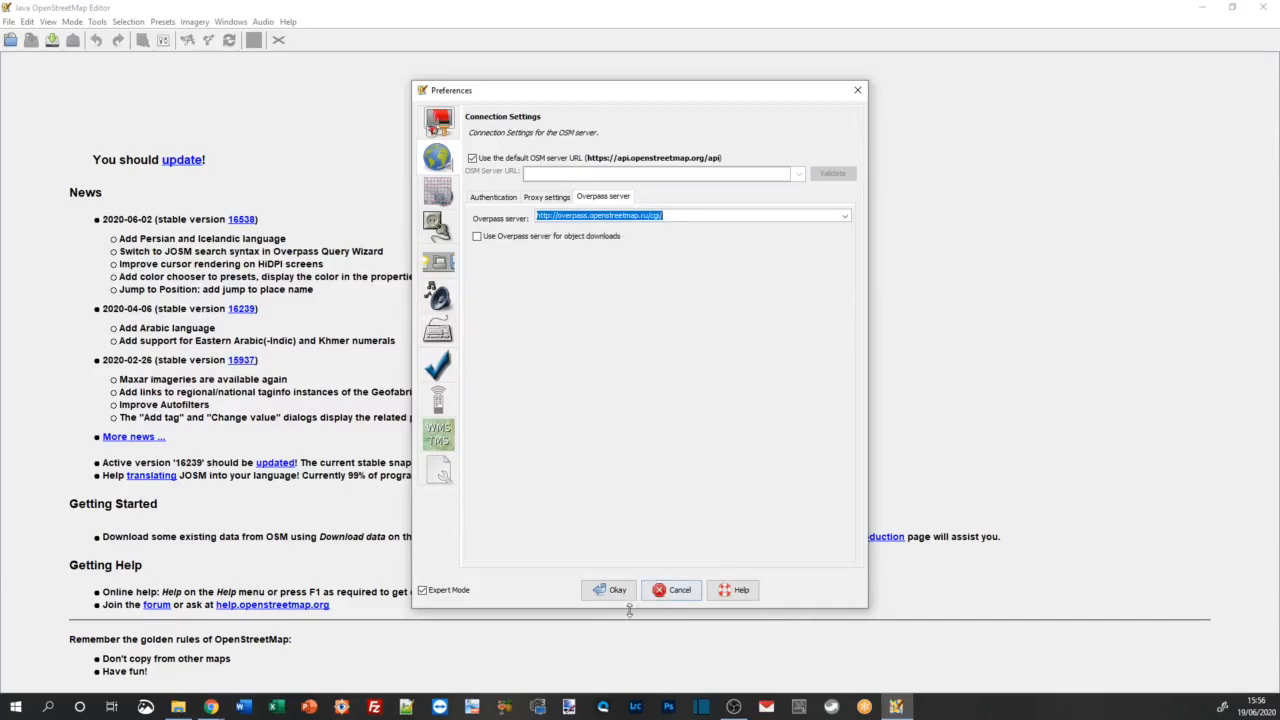
click(617, 590)
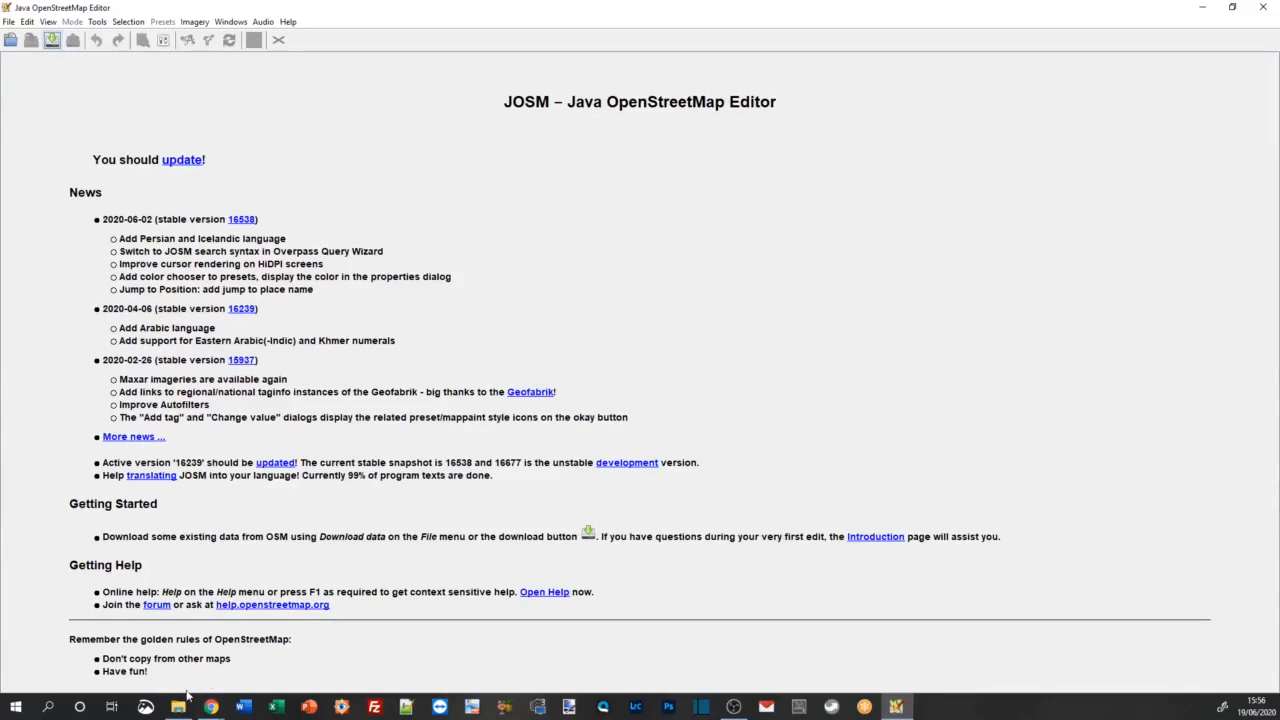
Step: Switch to the railway electrification map in Chrome and locate the line northwest of Rugby where red and black tracks meet near Little Lawford Lane
mouse_move(210, 706)
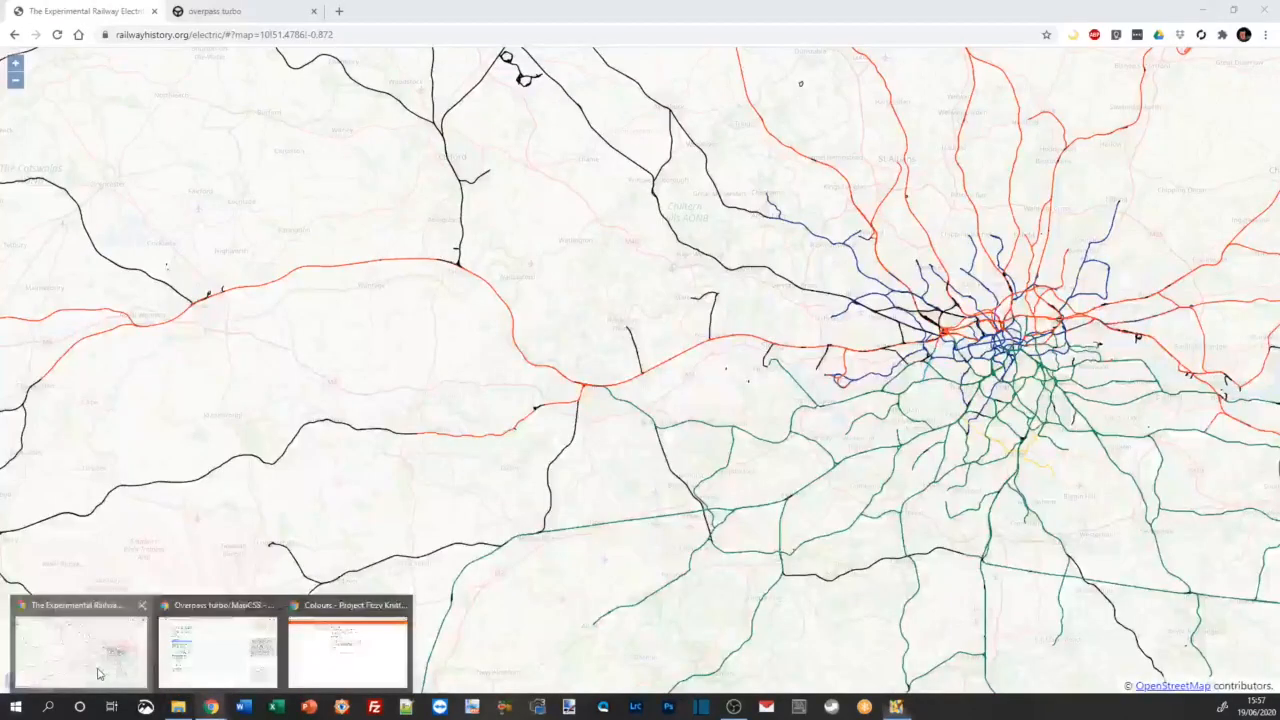
click(100, 668)
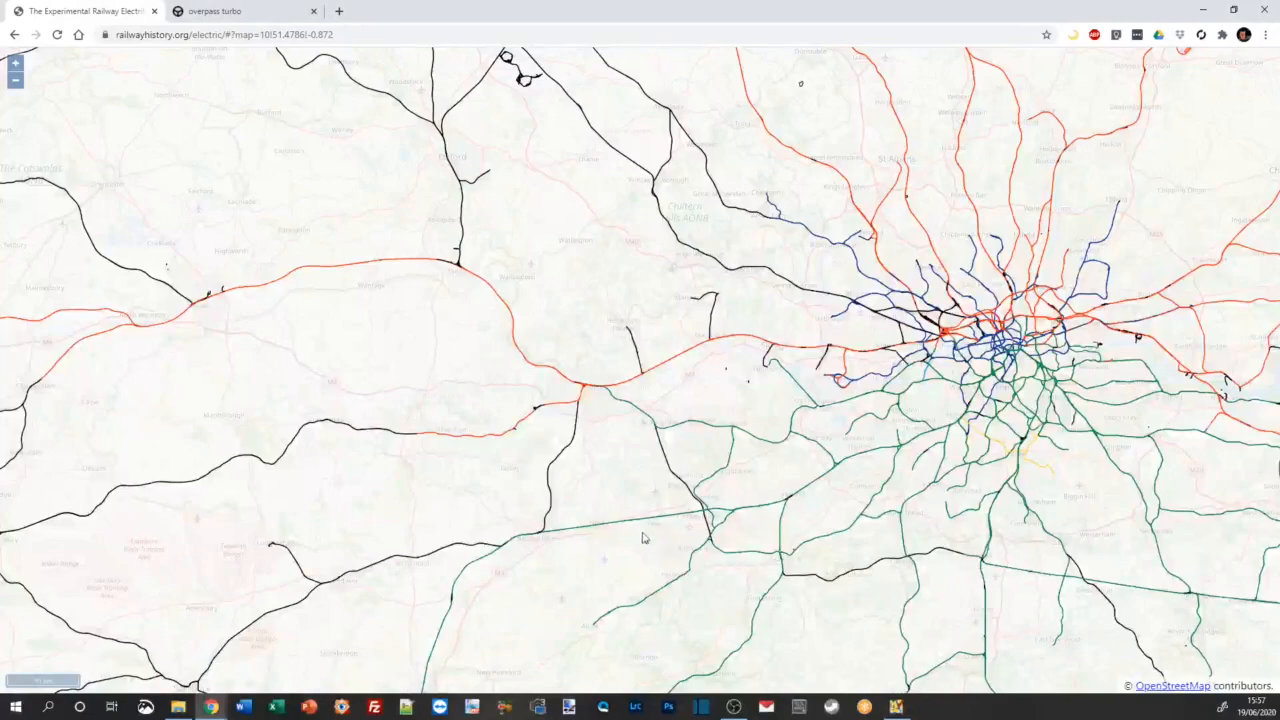
drag(371, 297, 637, 583)
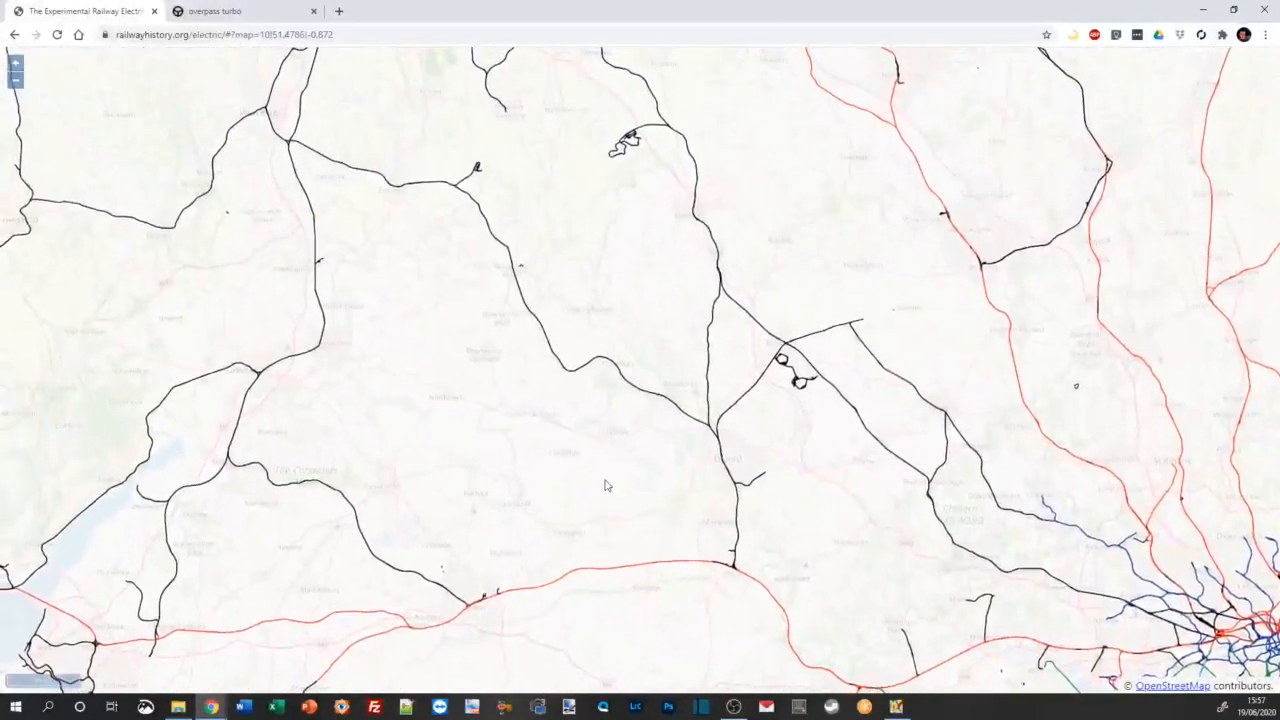
scroll(597, 474, down, 2)
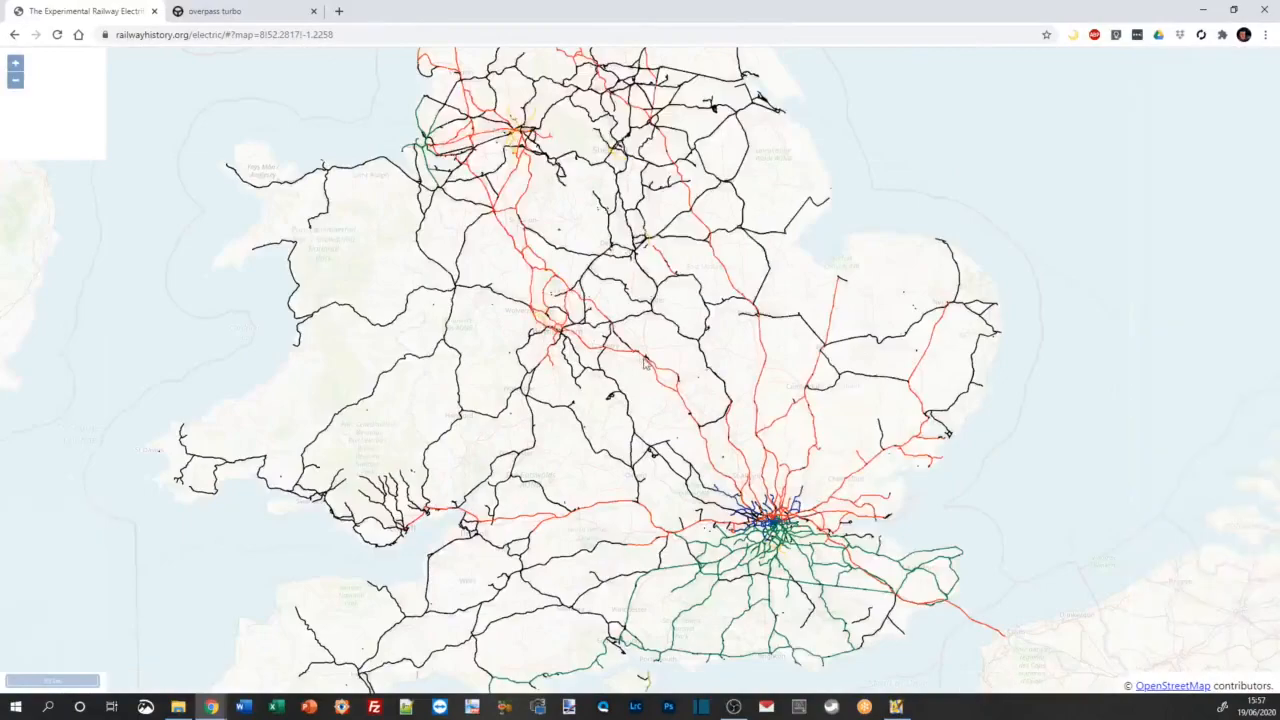
scroll(580, 426, up, 1)
scroll(589, 332, up, 3)
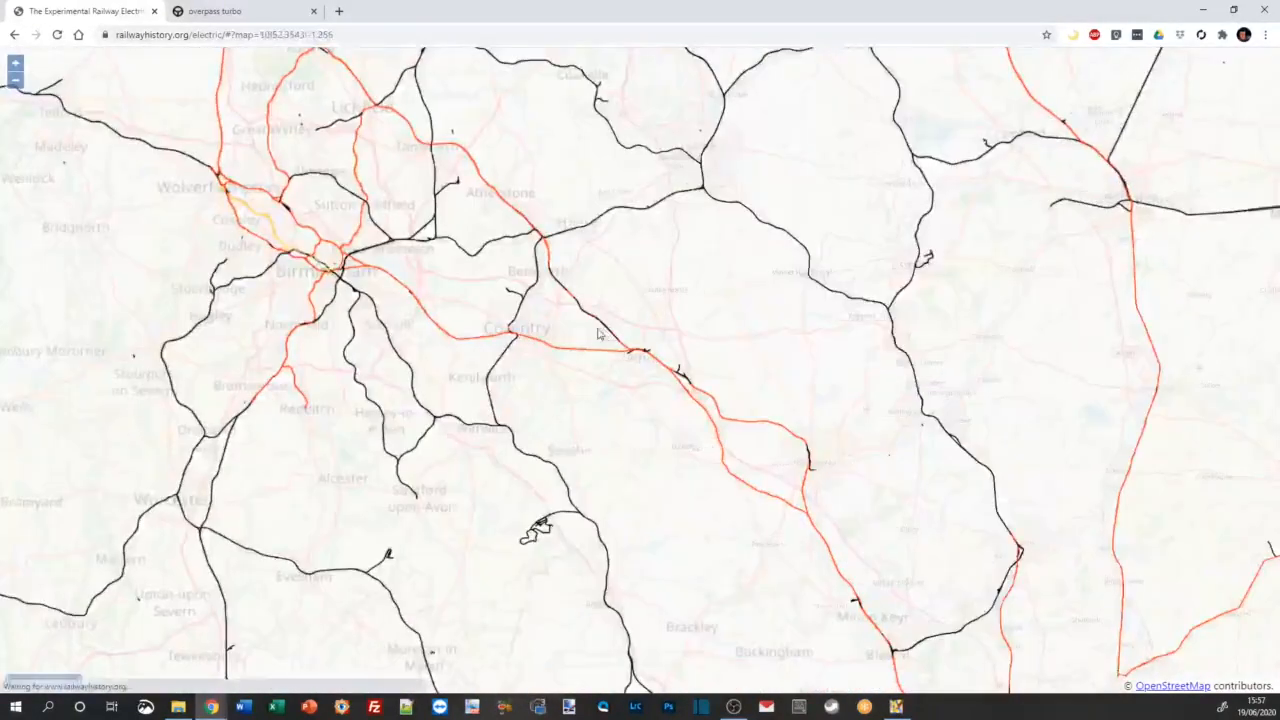
scroll(589, 332, up, 2)
drag(603, 337, 343, 371)
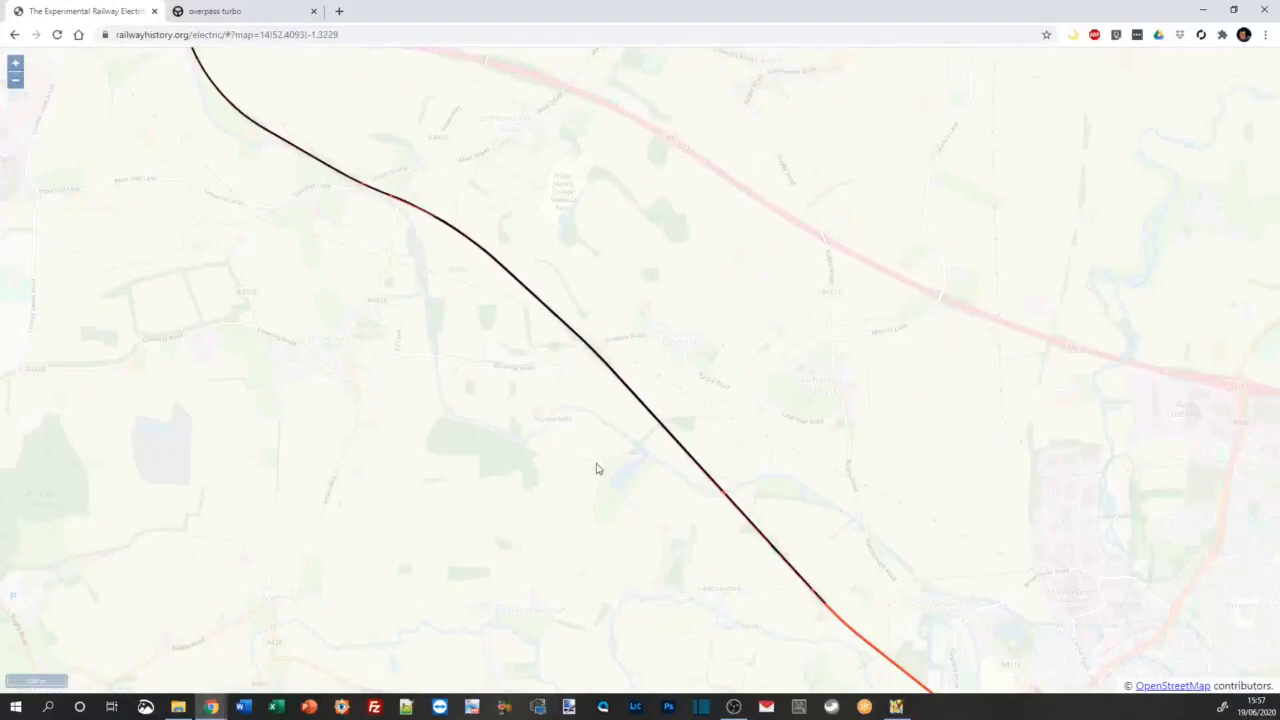
scroll(830, 607, up, 1)
scroll(834, 583, up, 1)
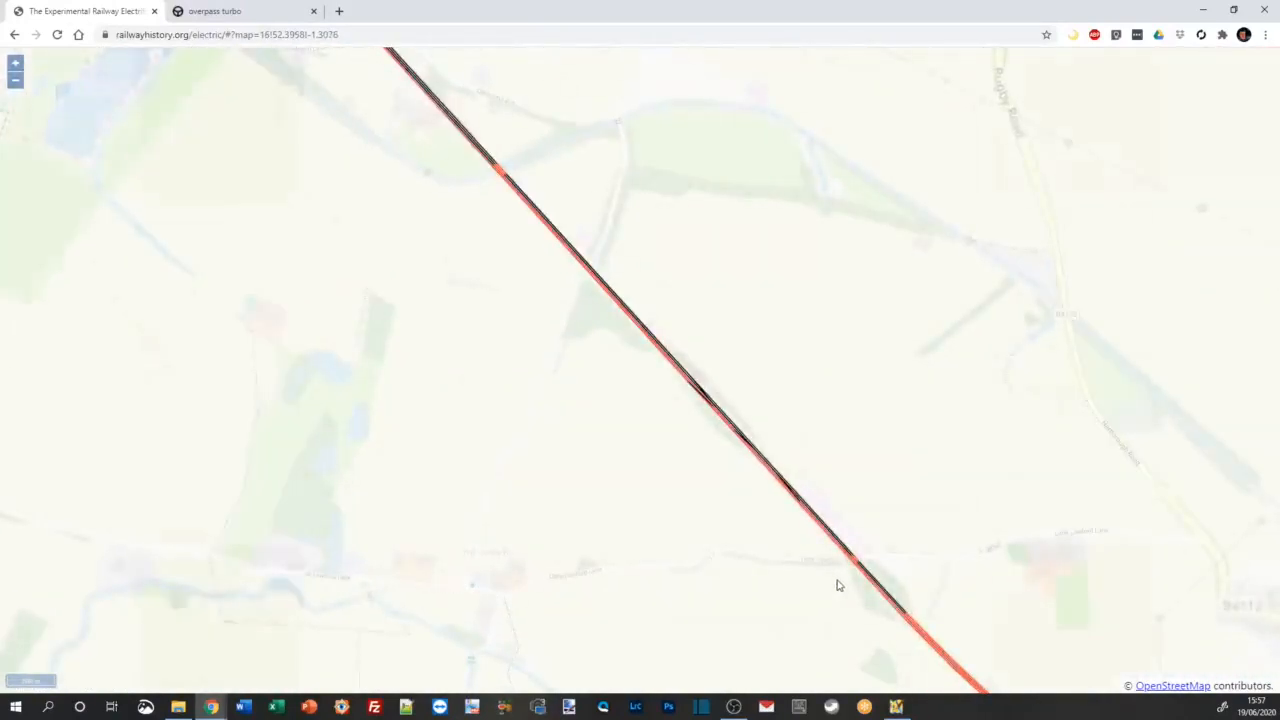
scroll(646, 506, up, 2)
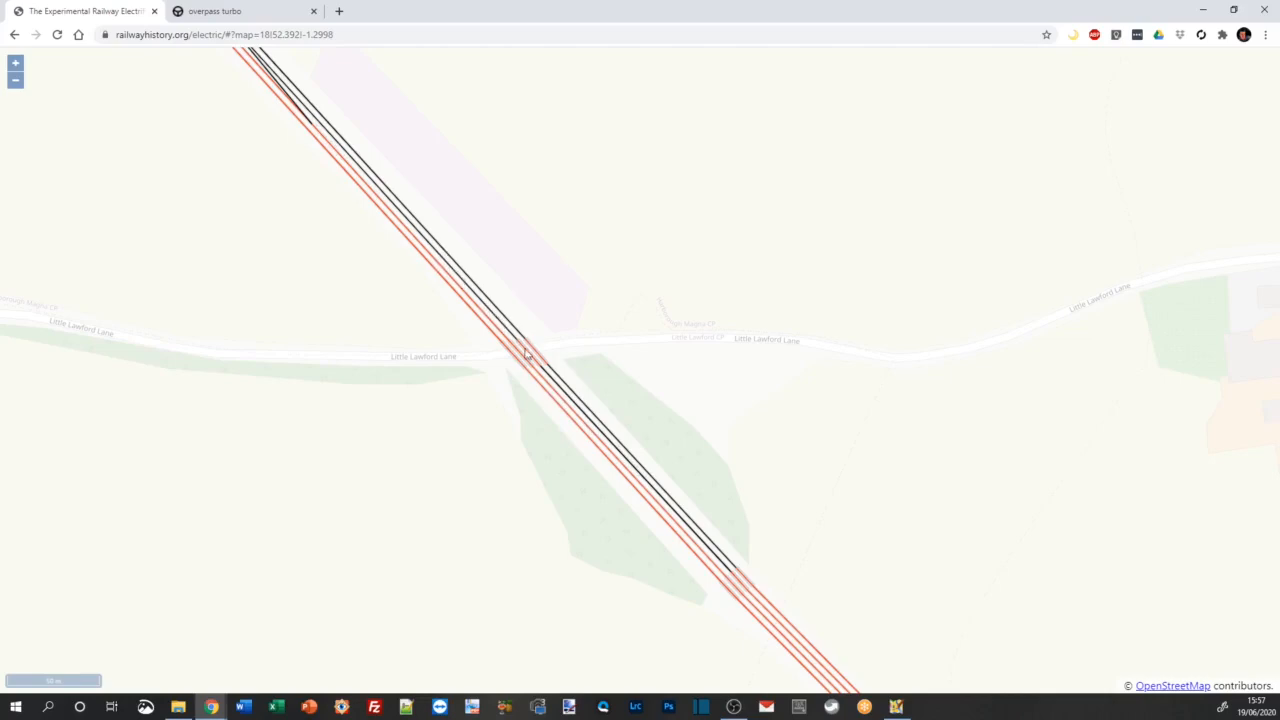
Step: Examine the parallel tracks and crossovers northwest of Little Lawford Lane for sections coloured black instead of red
scroll(587, 342, down, 1)
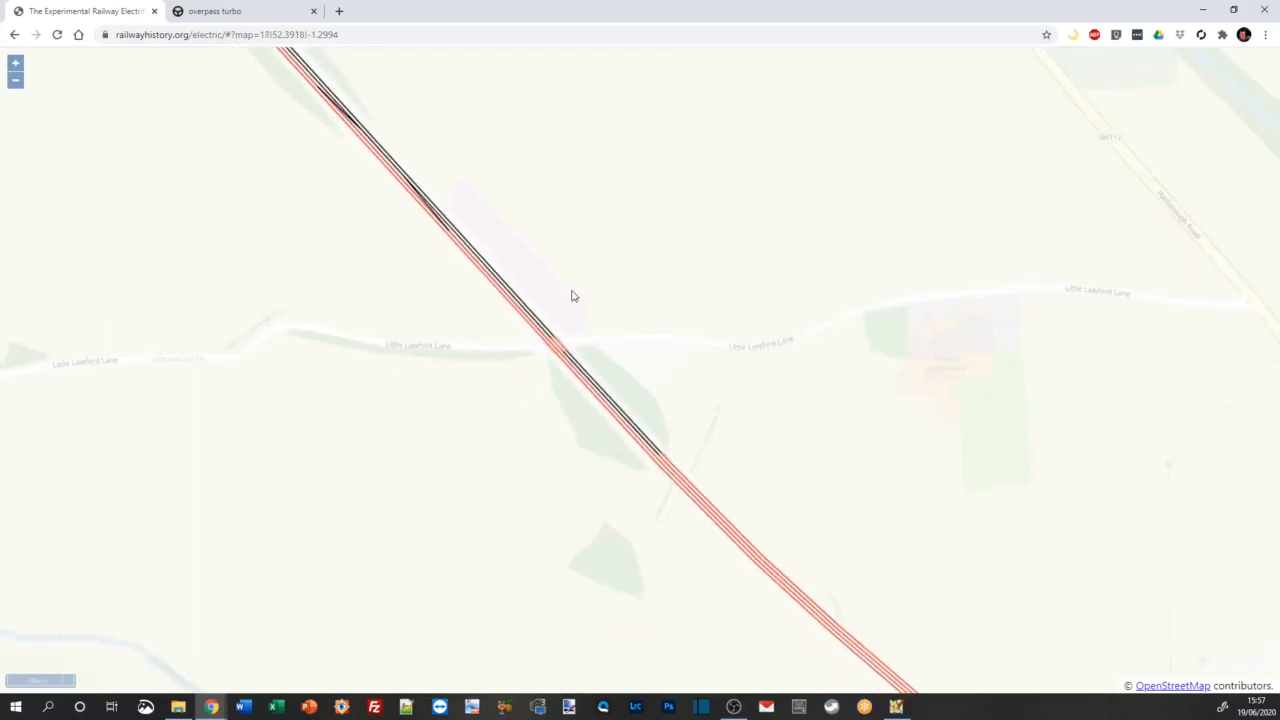
drag(571, 292, 590, 406)
drag(610, 336, 611, 437)
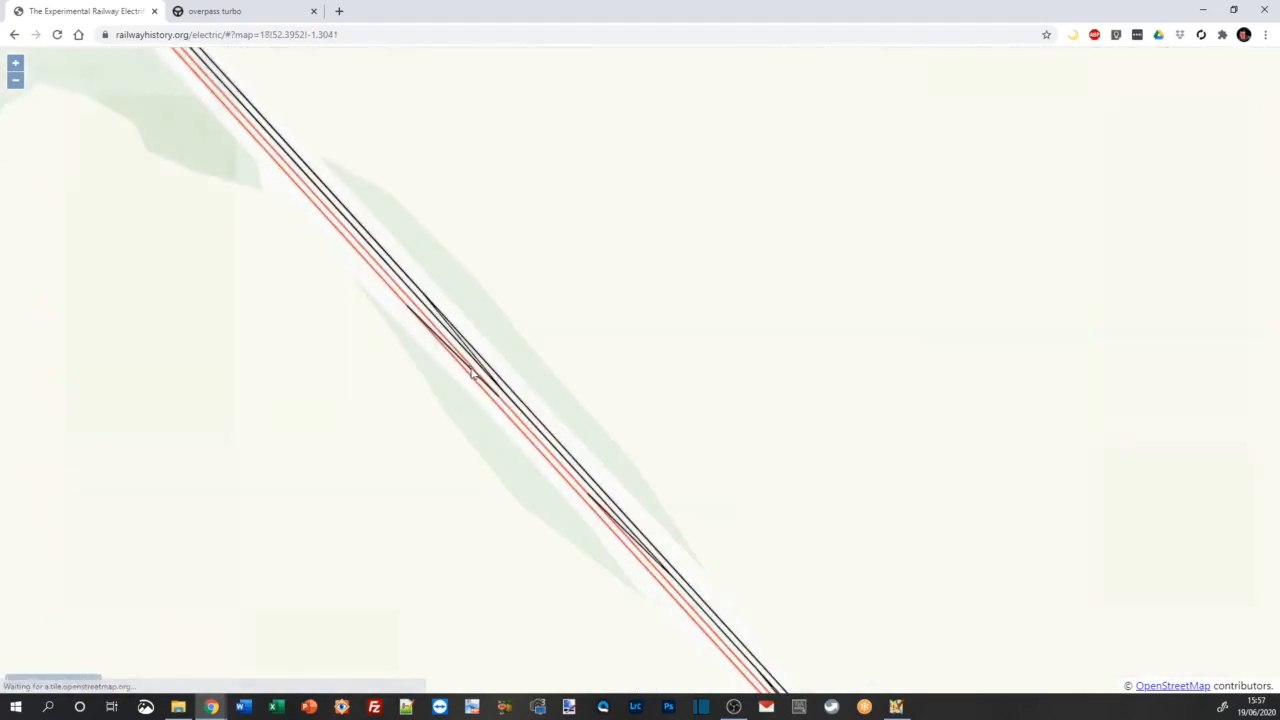
scroll(537, 420, up, 1)
scroll(548, 430, up, 1)
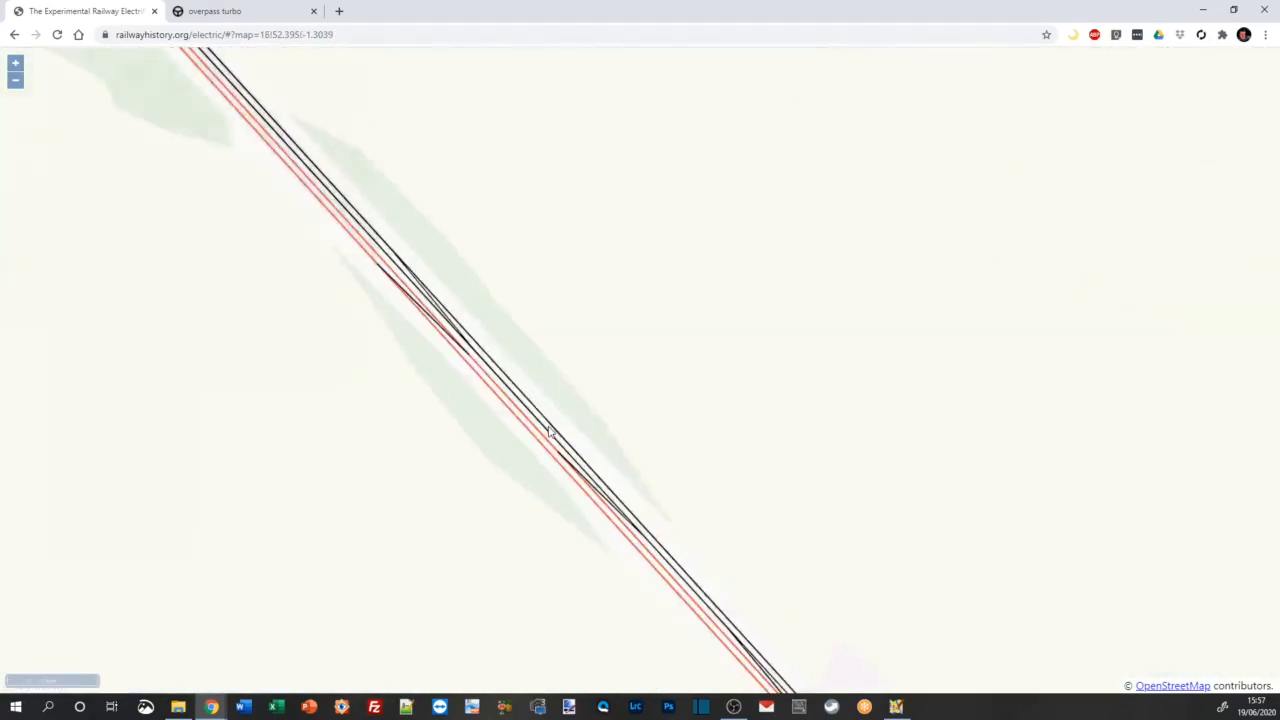
scroll(551, 430, down, 4)
scroll(580, 470, down, 2)
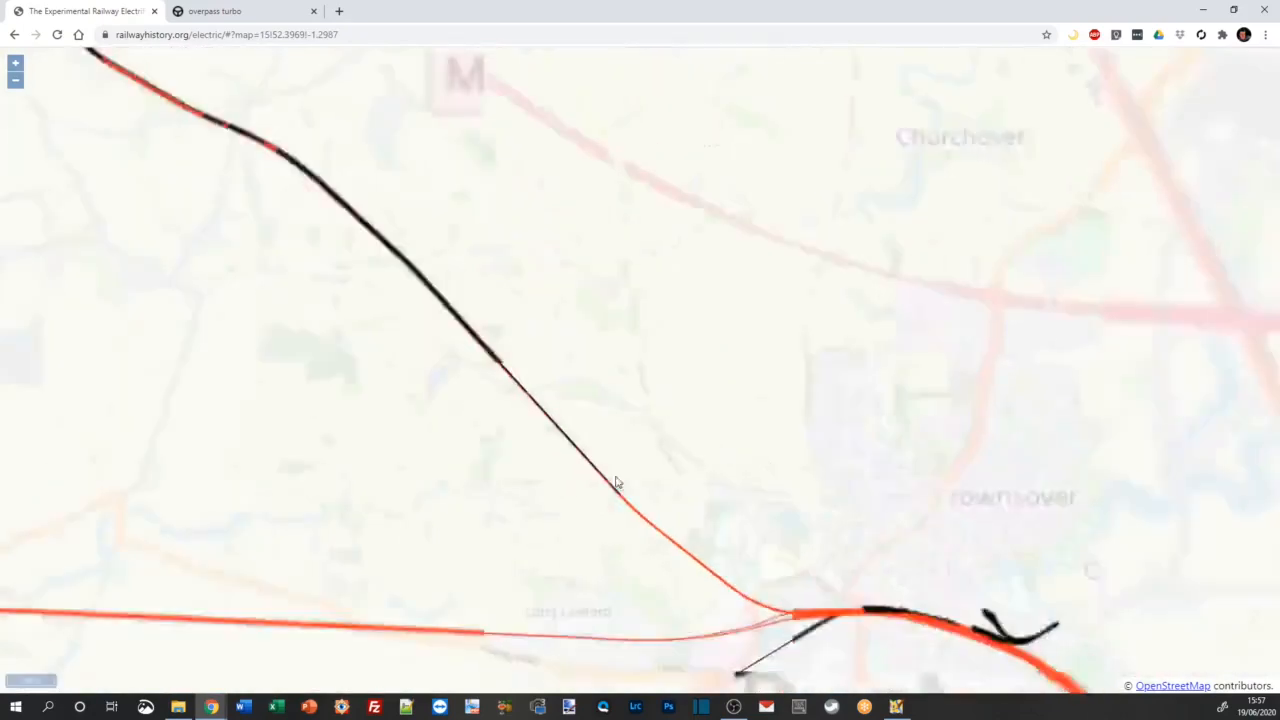
scroll(620, 480, up, 3)
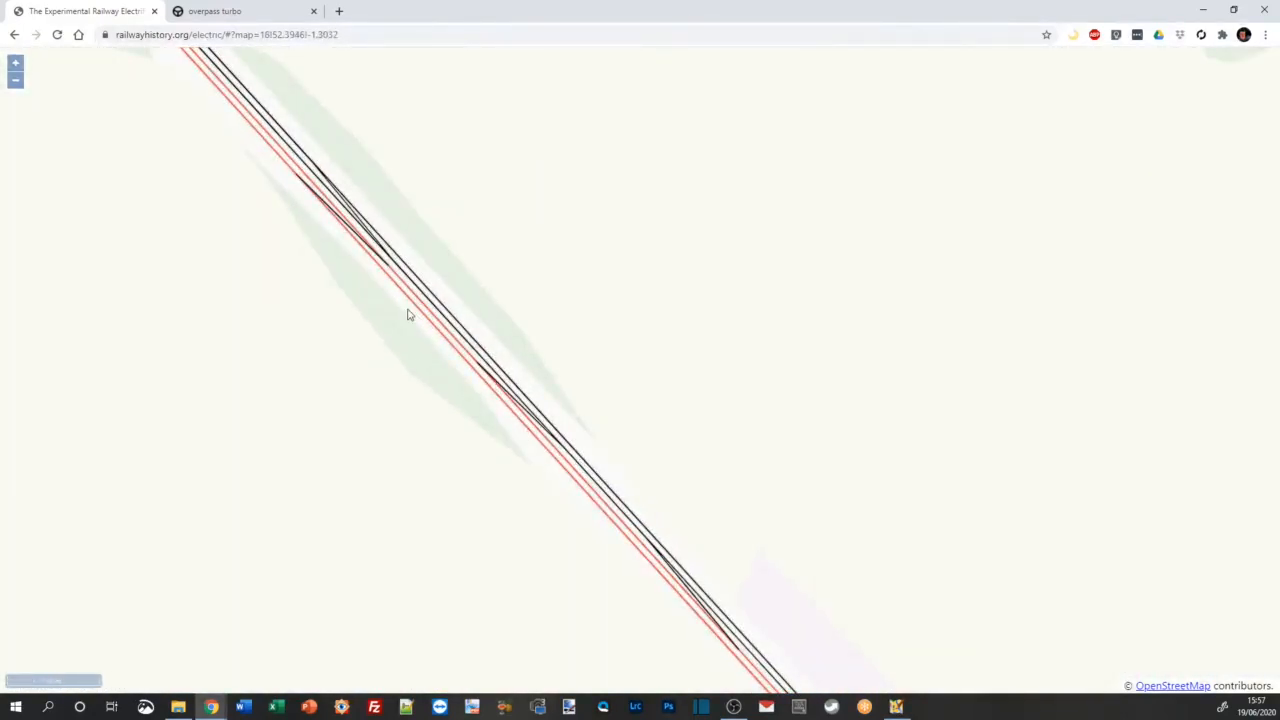
scroll(571, 440, down, 1)
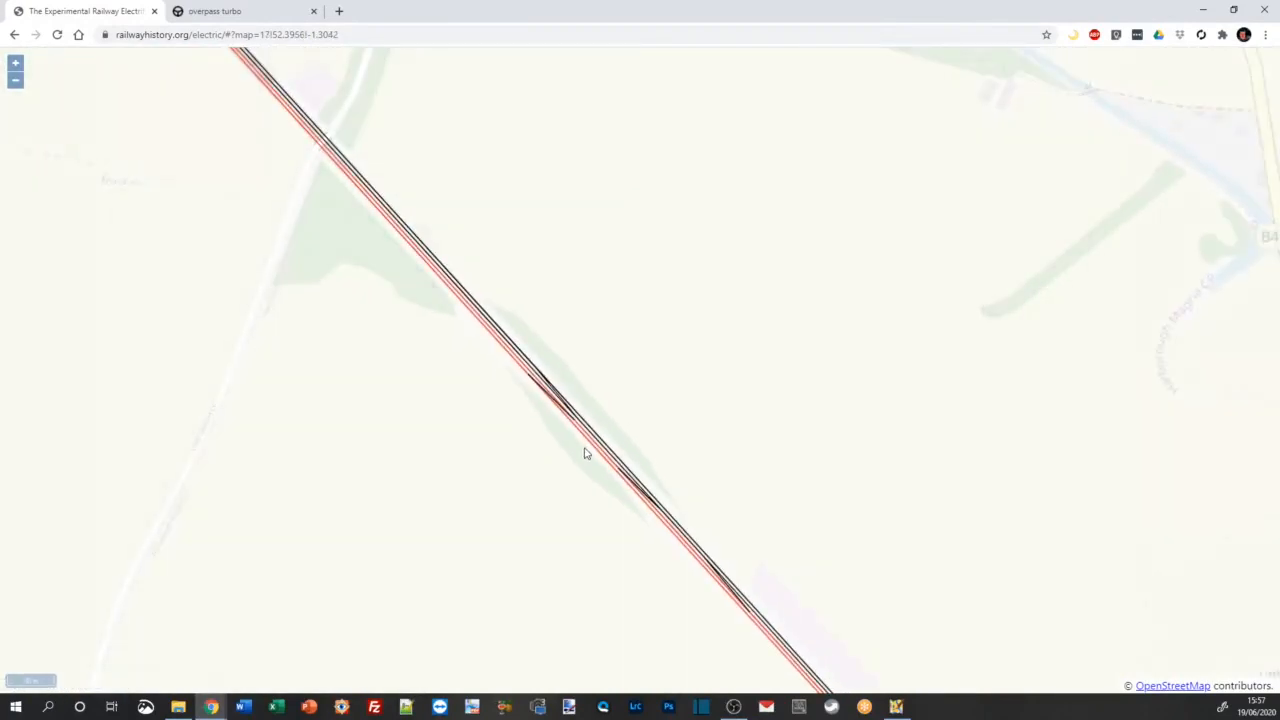
scroll(585, 455, down, 1)
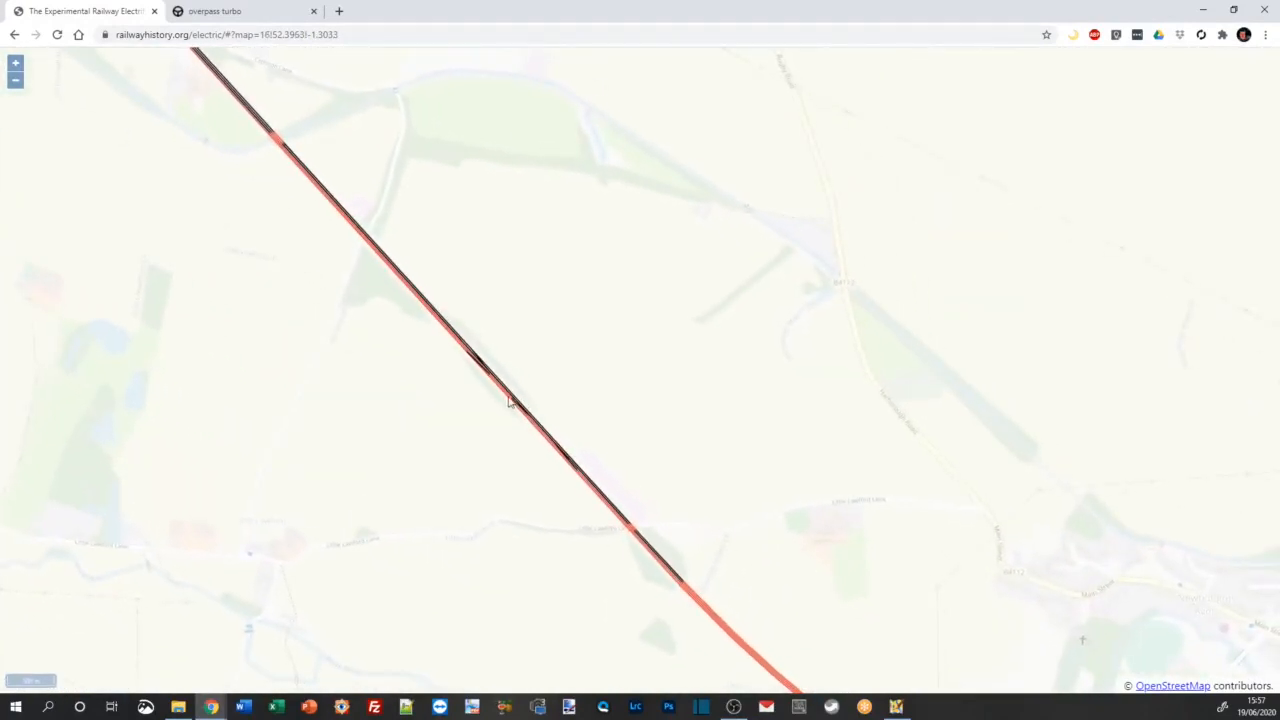
scroll(510, 400, up, 2)
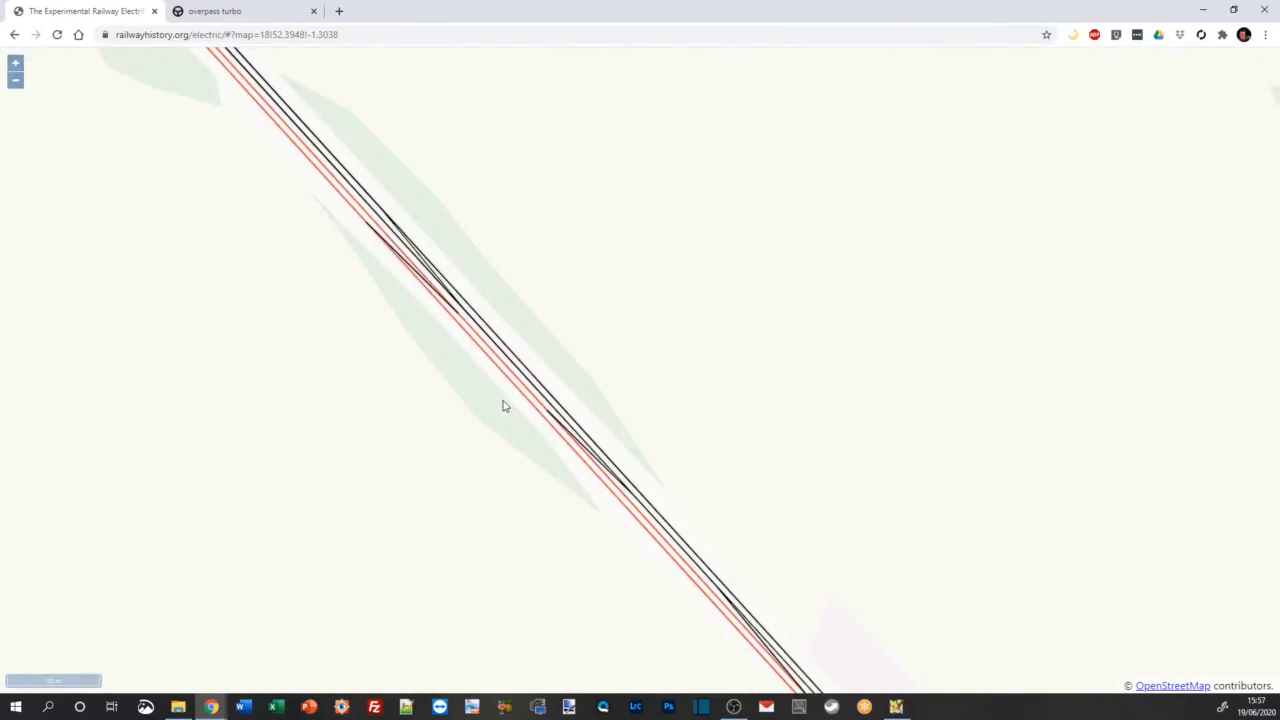
scroll(504, 406, down, 1)
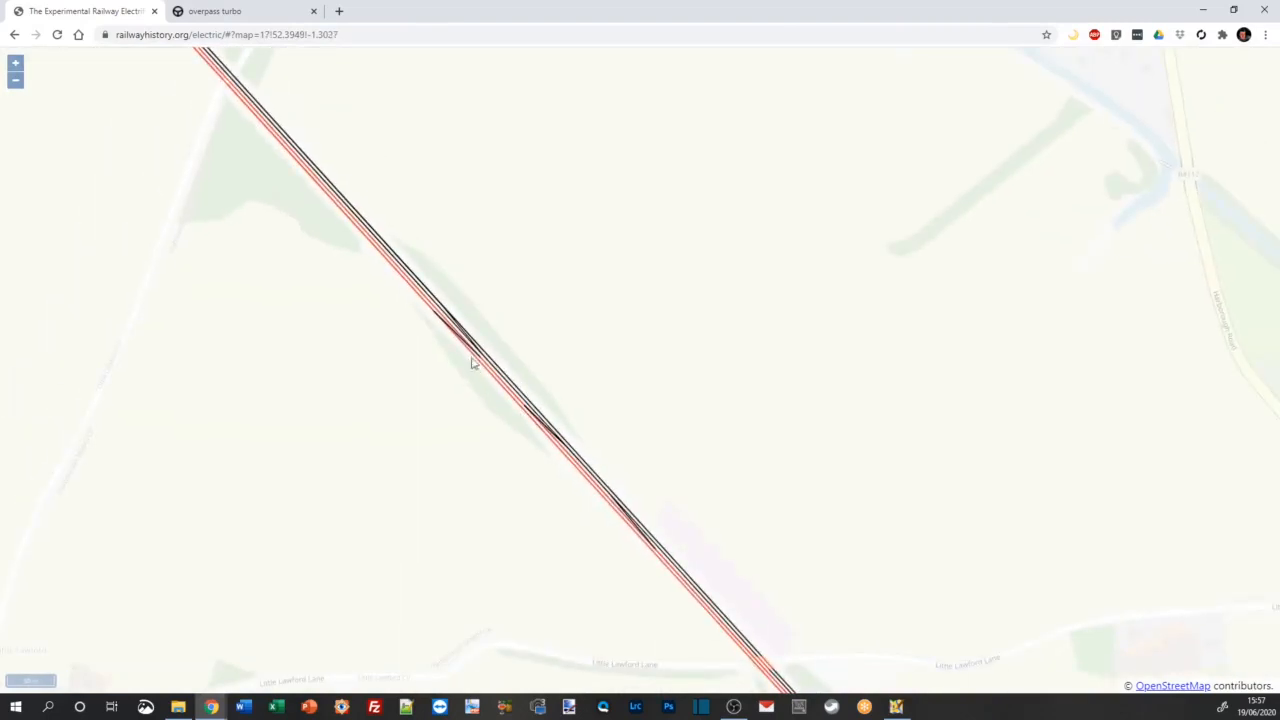
scroll(609, 453, down, 1)
scroll(603, 459, up, 1)
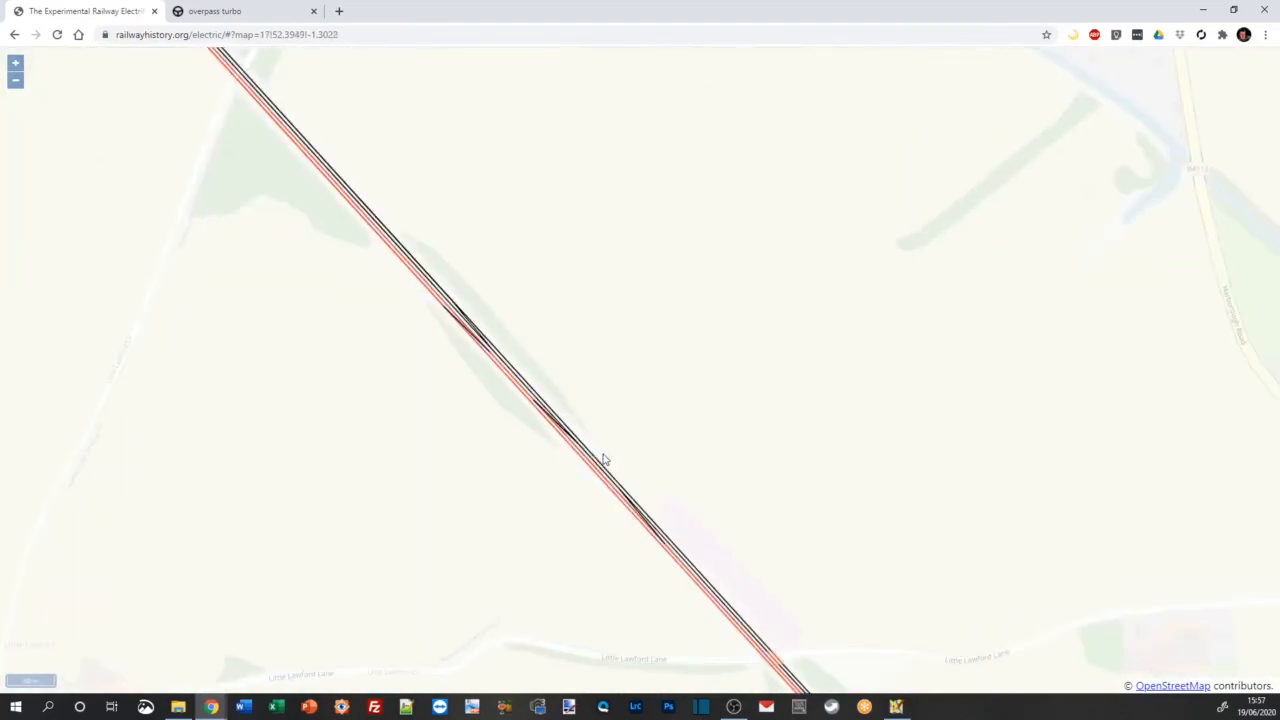
Step: Switch to JOSM and set a map data download area covering Coventry, Nuneaton and Rugby
click(897, 708)
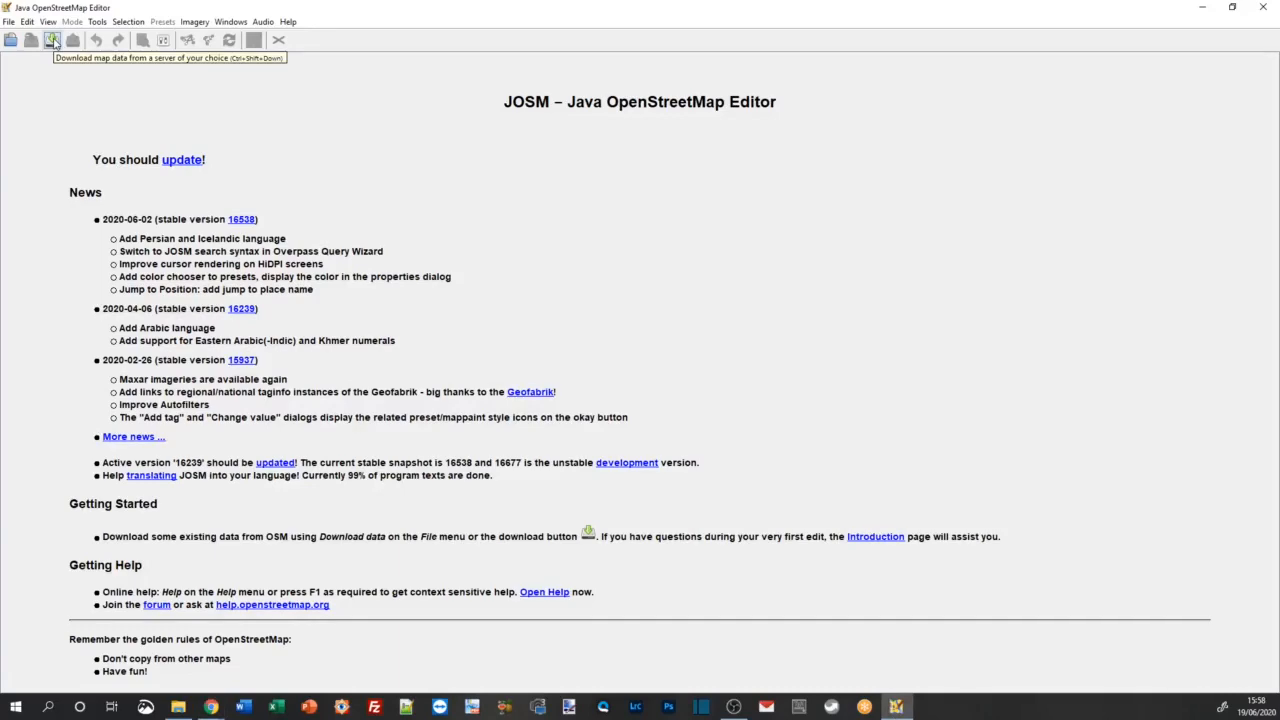
click(52, 40)
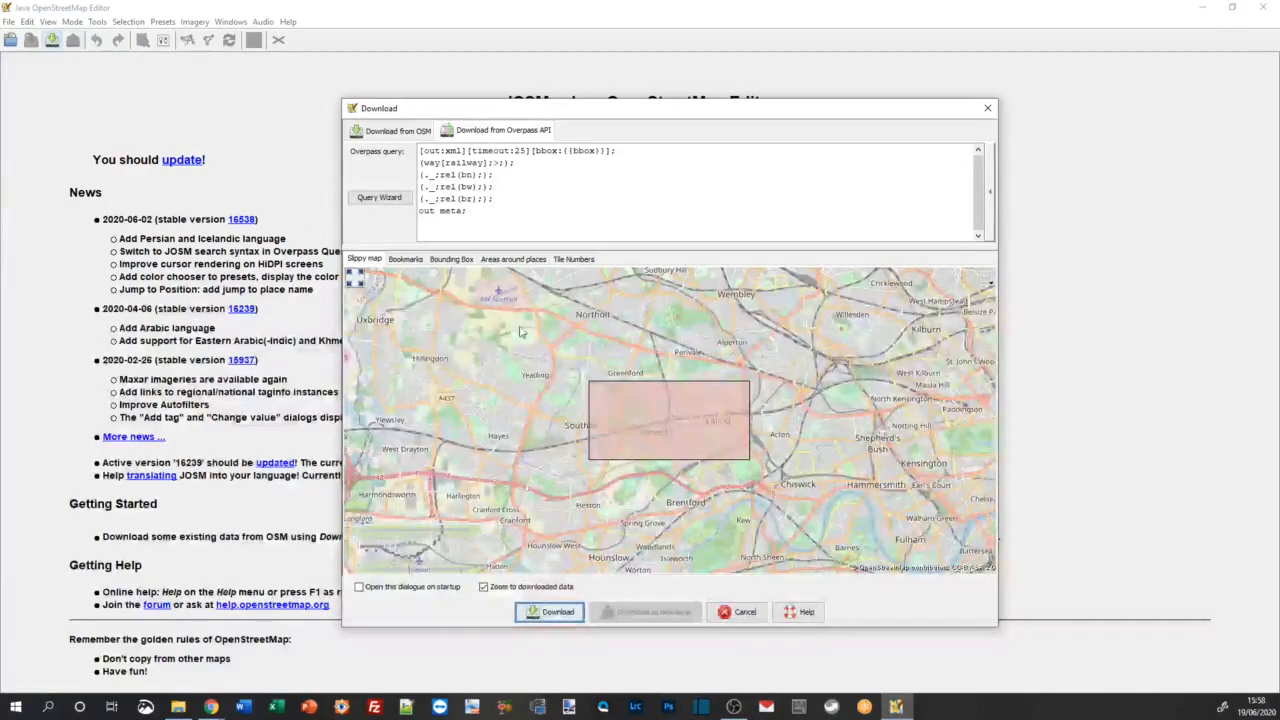
scroll(540, 352, down, 1)
scroll(540, 352, down, 3)
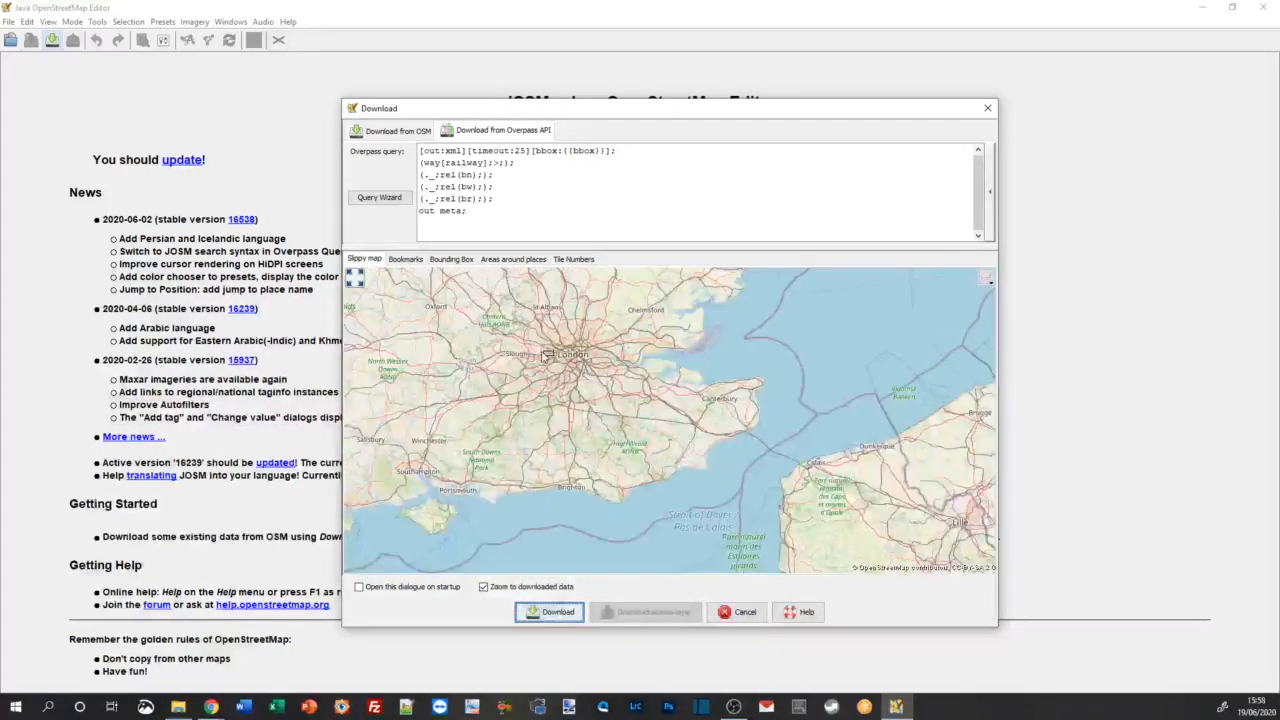
drag(518, 346, 577, 425)
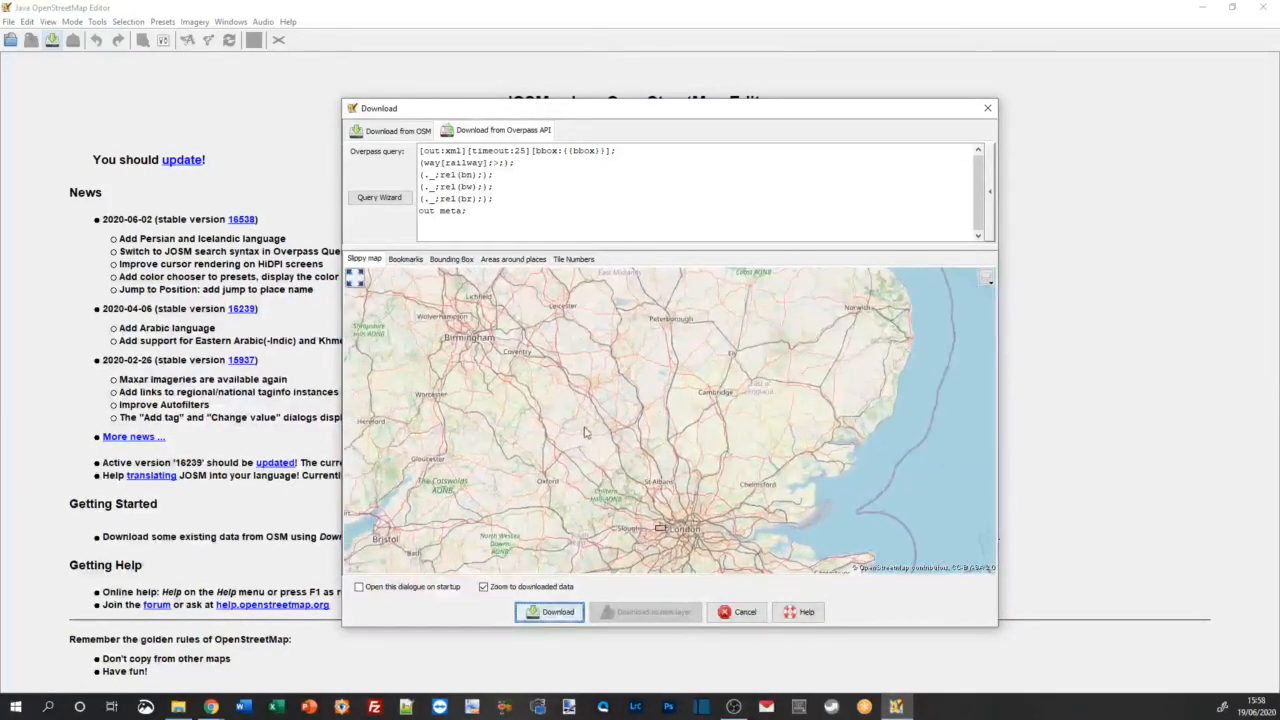
scroll(555, 371, up, 1)
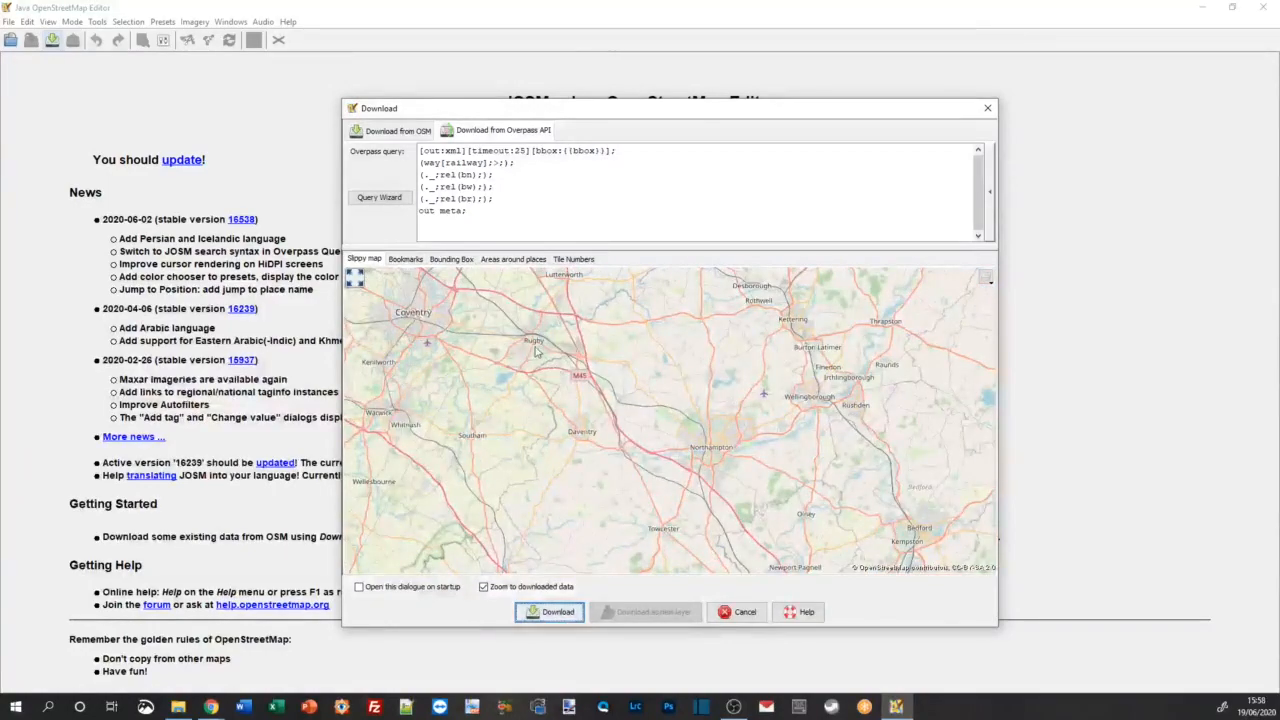
scroll(640, 482, up, 1)
scroll(640, 482, up, 1)
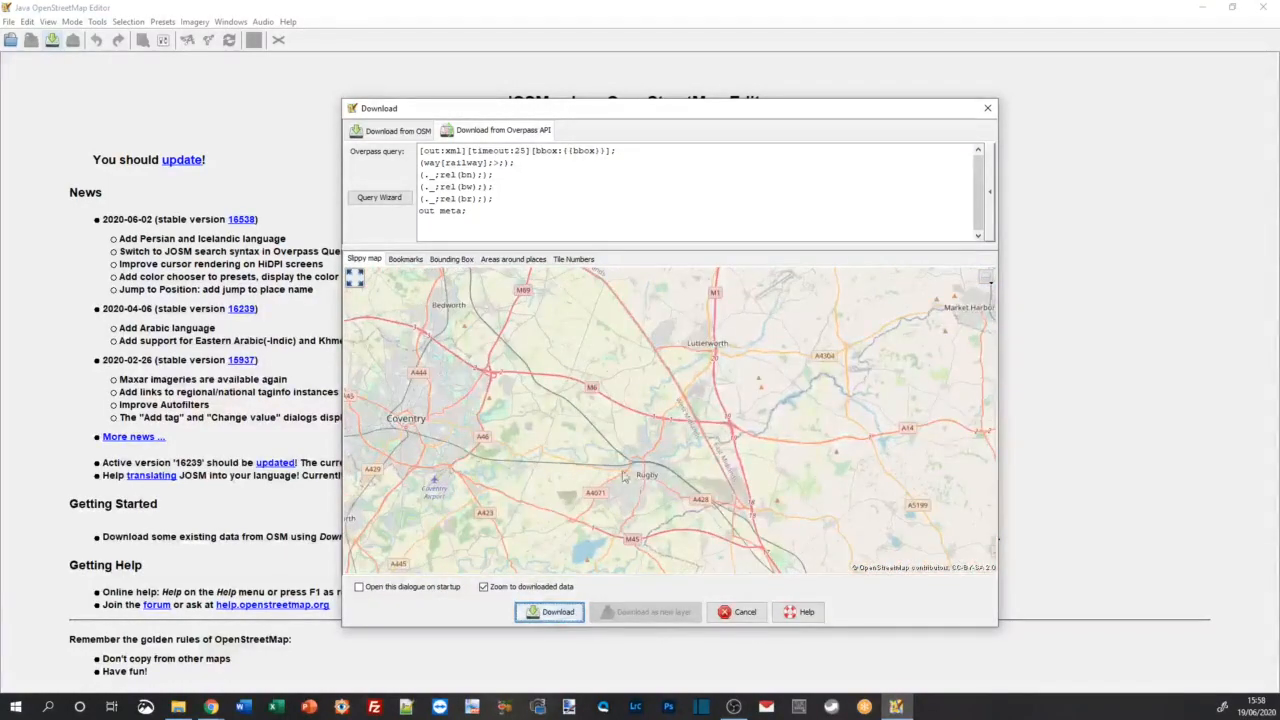
scroll(517, 386, down, 1)
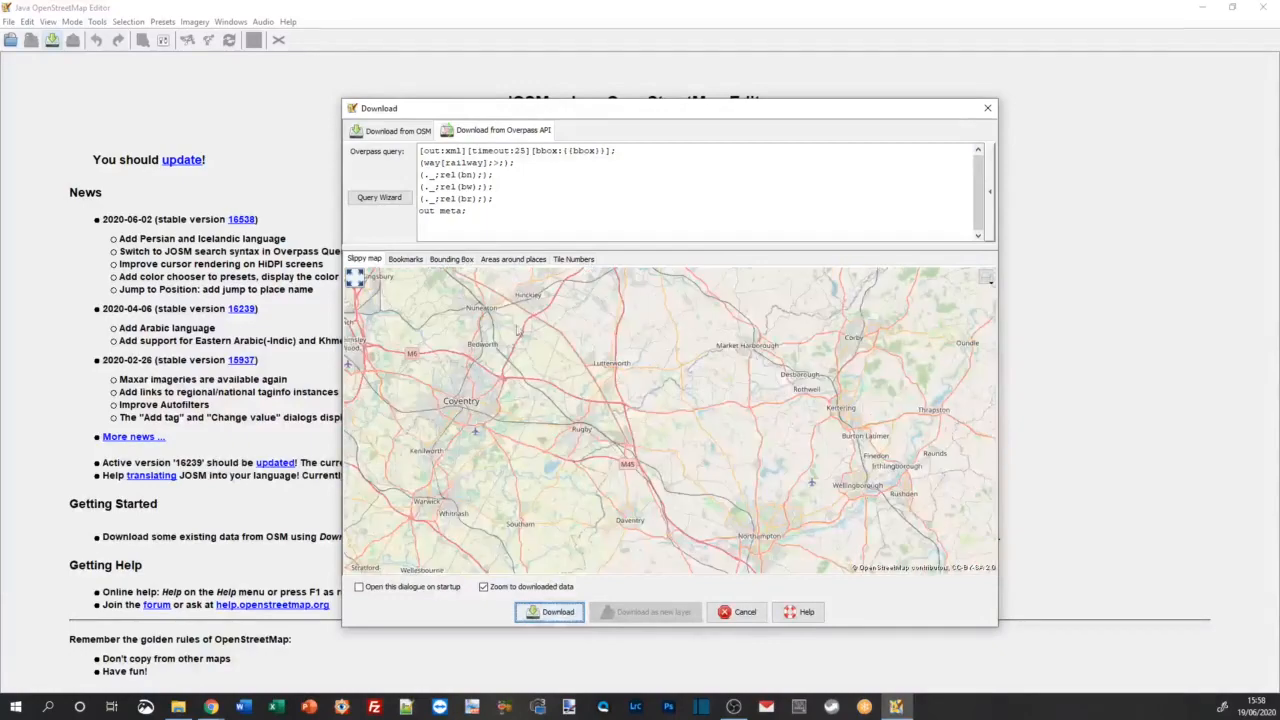
drag(449, 291, 625, 455)
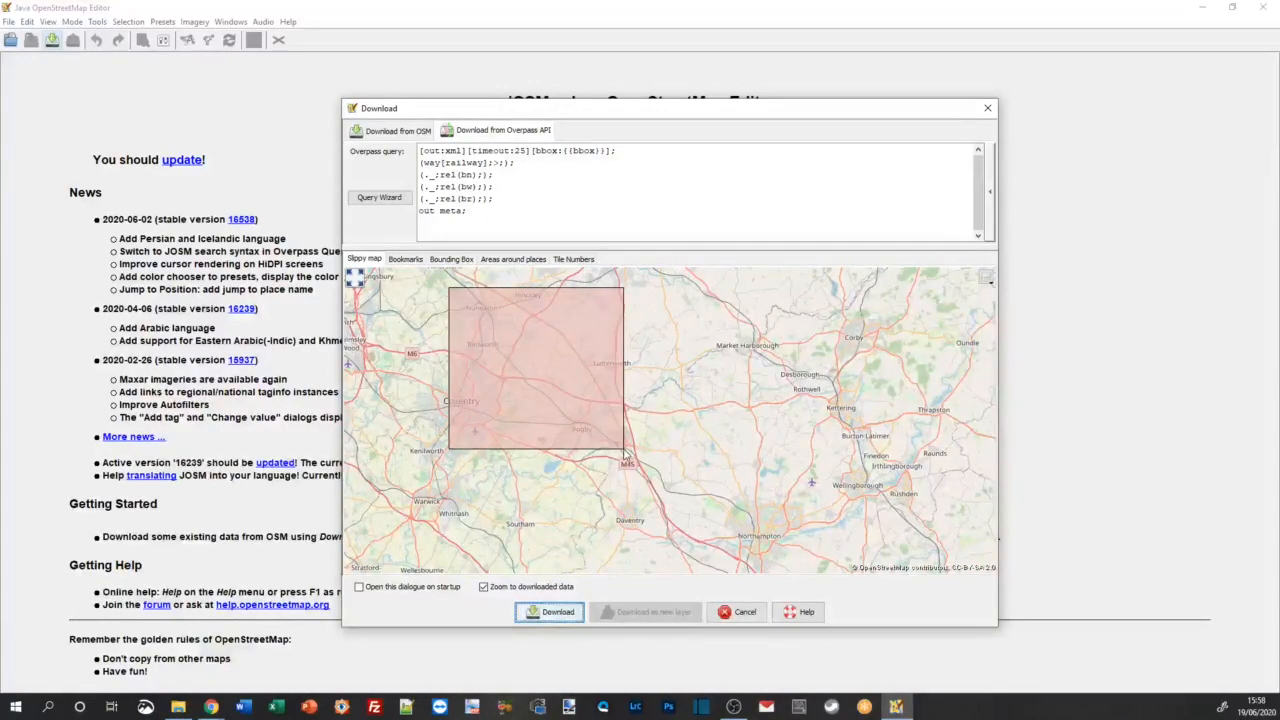
Step: Compare the standard OSM download options with the Overpass API download options for the selected area
click(399, 131)
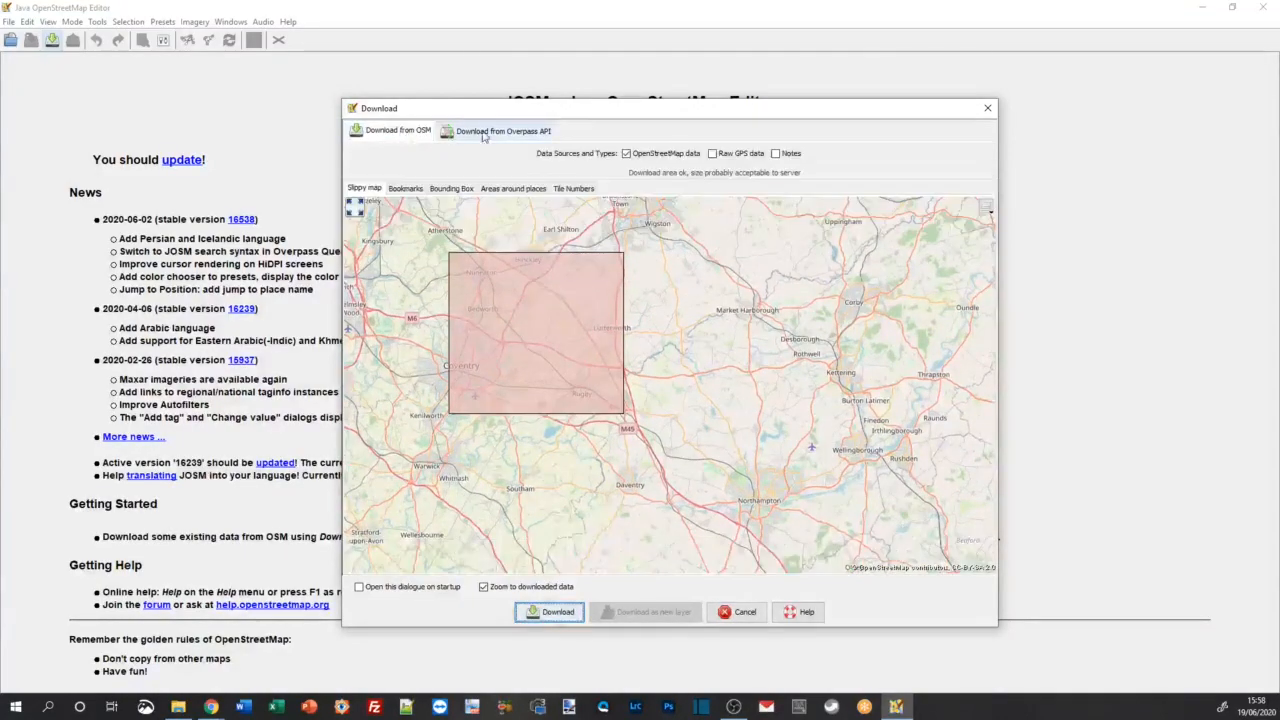
click(504, 131)
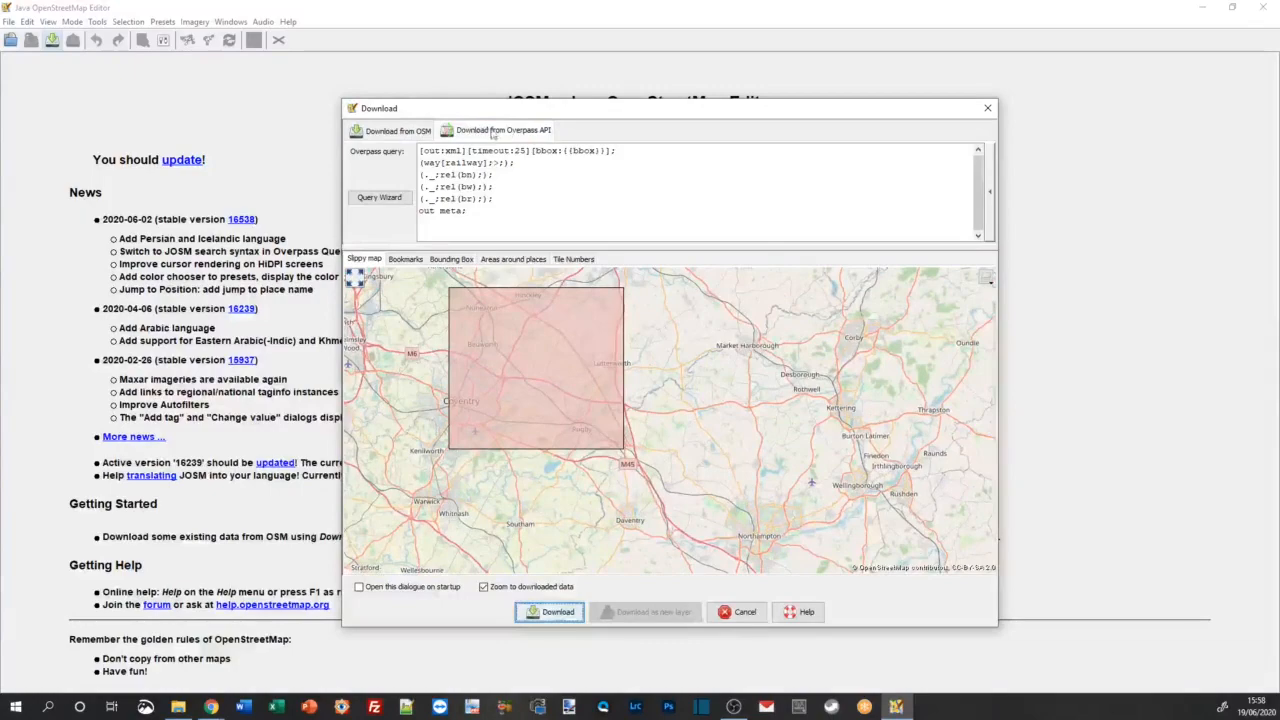
click(423, 132)
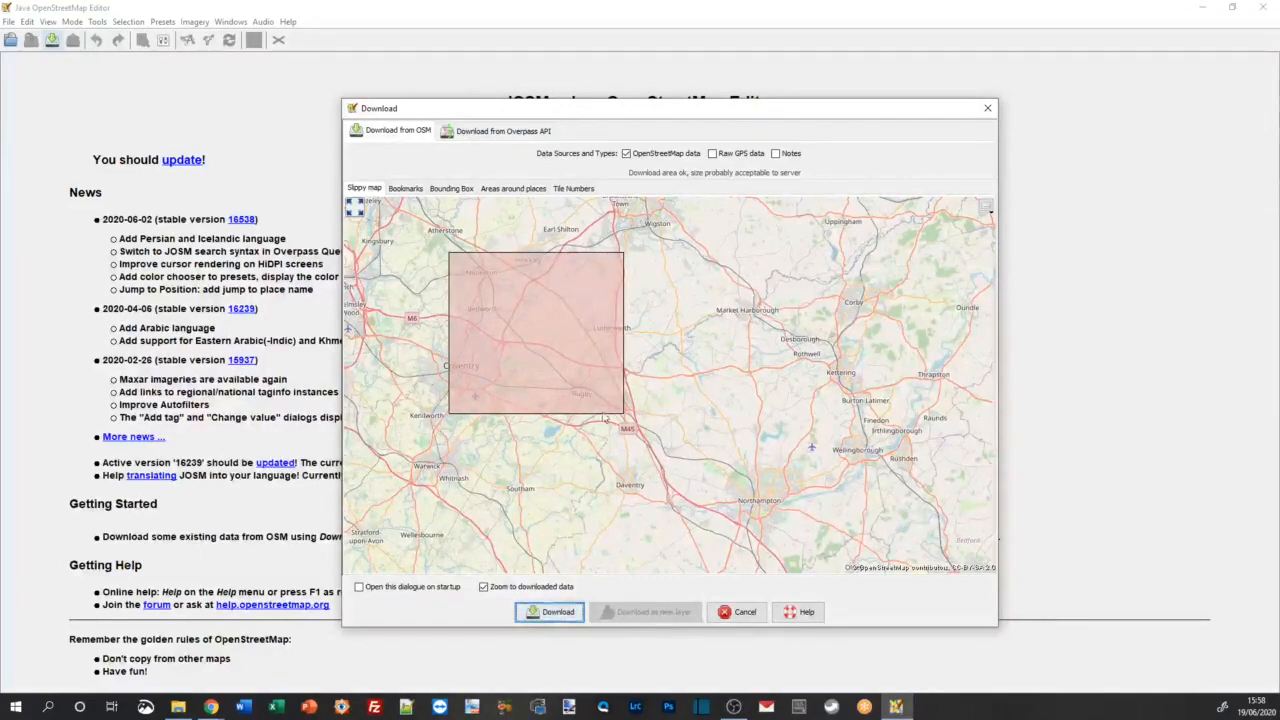
click(478, 139)
Step: Review the Overpass query for way[railway] and download the matching data for the Coventry, Nuneaton and Rugby area
key(ctrl+a)
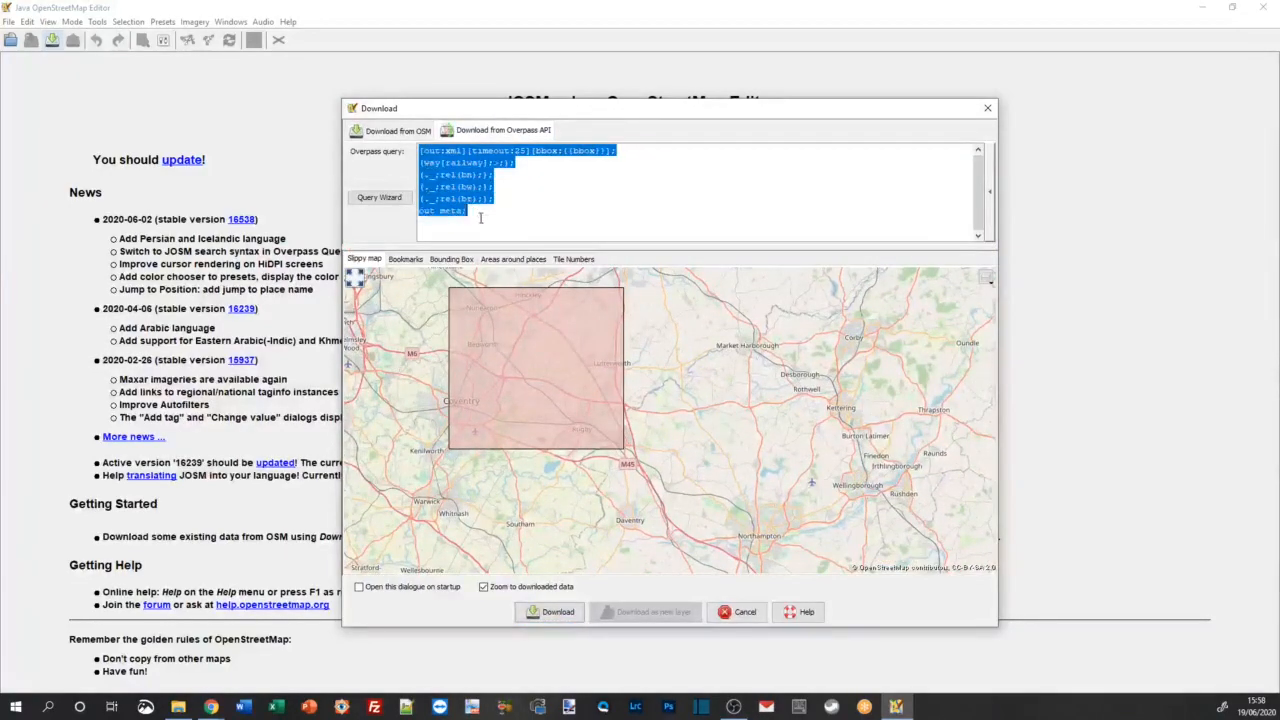
click(536, 215)
drag(491, 212, 418, 152)
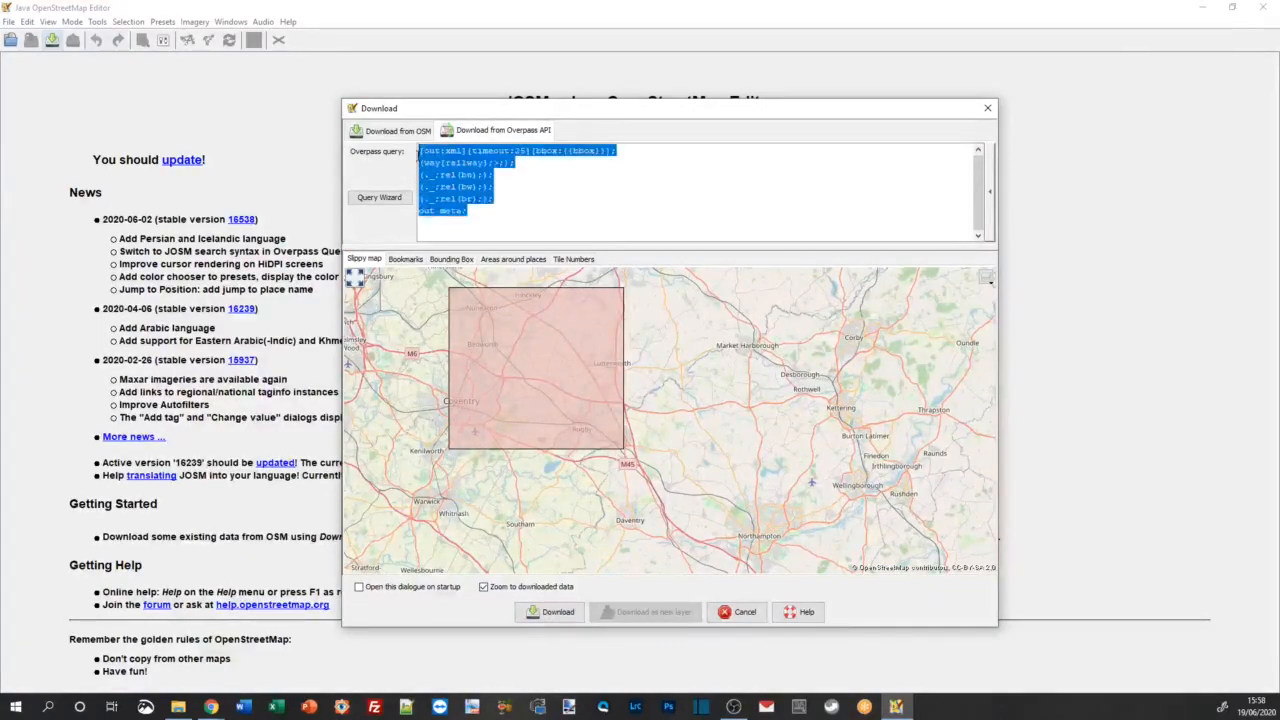
click(508, 211)
drag(504, 211, 419, 151)
click(534, 220)
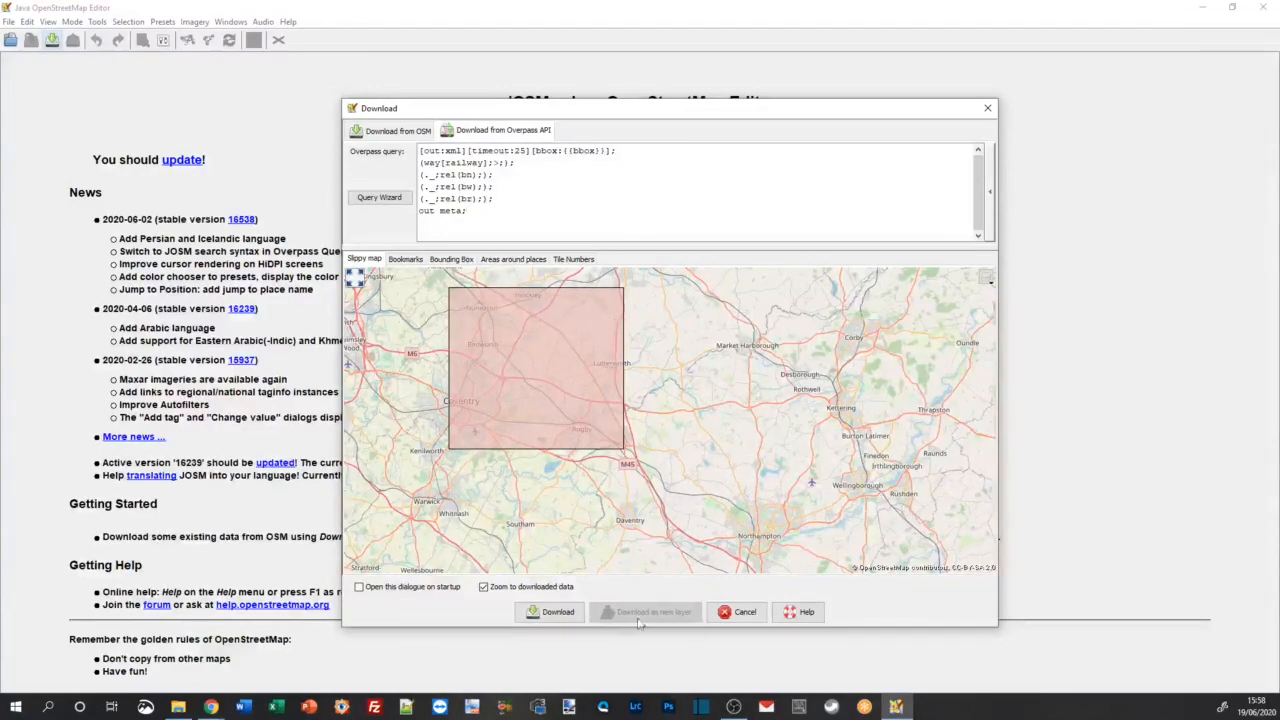
click(550, 614)
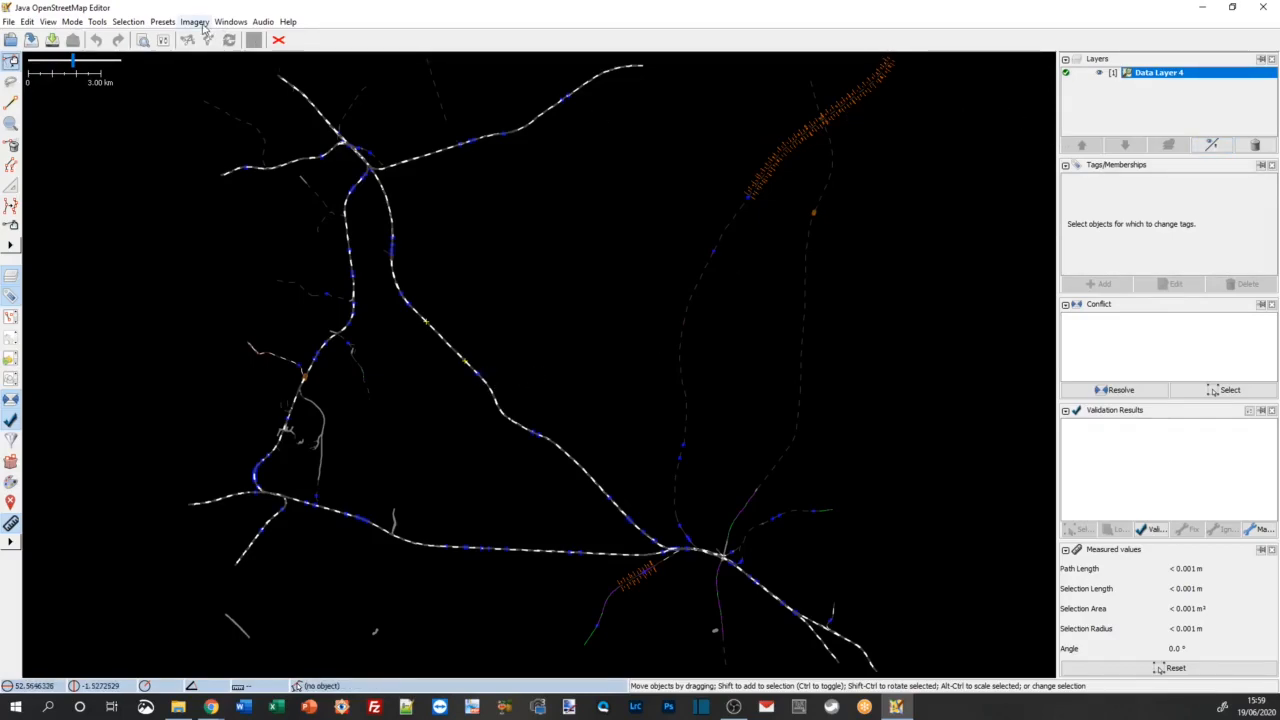
Step: Add the OpenStreetMap (Standard Black & White) background and view the railways between Nuneaton, Coventry and Rugby against it
click(195, 22)
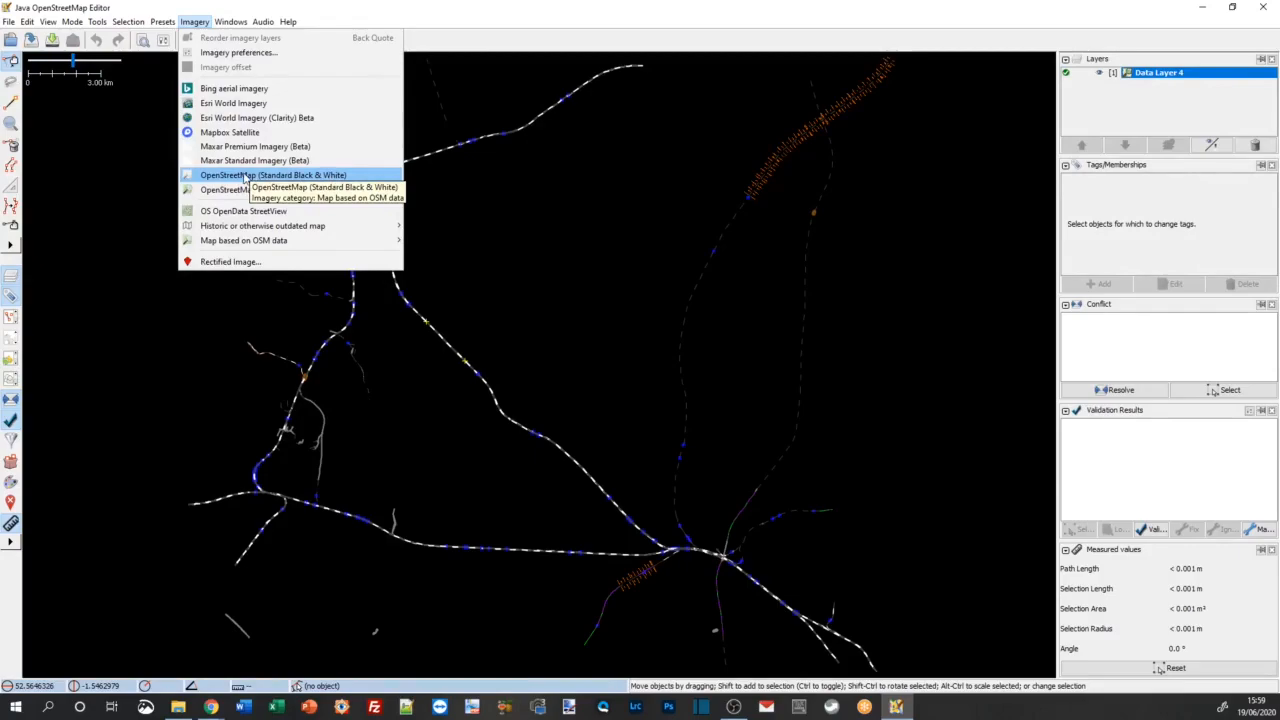
click(243, 177)
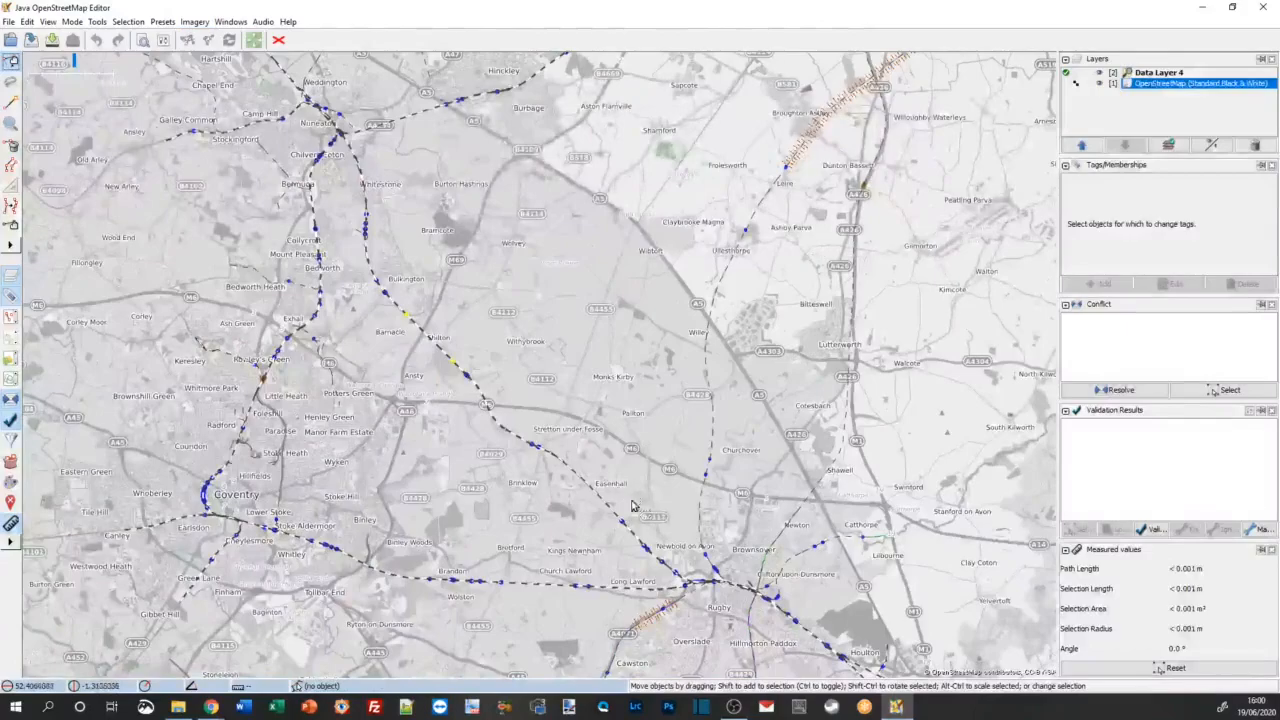
scroll(625, 549, up, 1)
scroll(625, 549, down, 1)
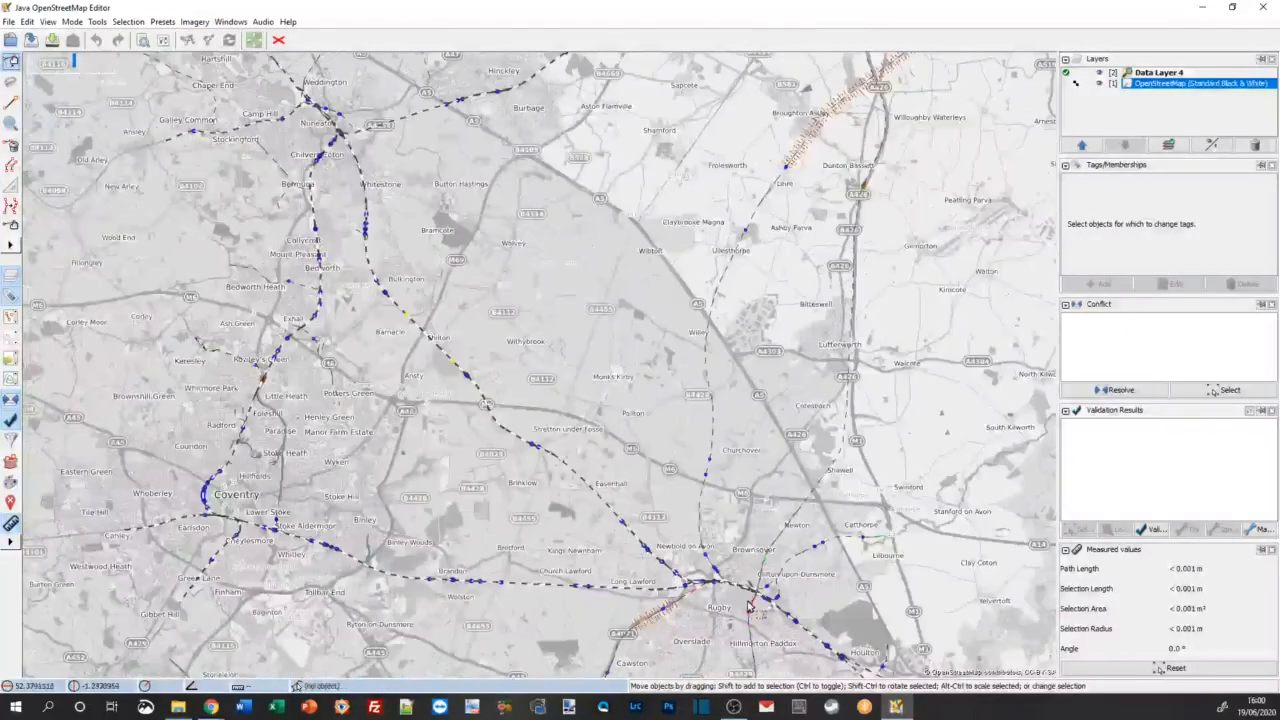
scroll(660, 580, up, 2)
scroll(660, 580, down, 2)
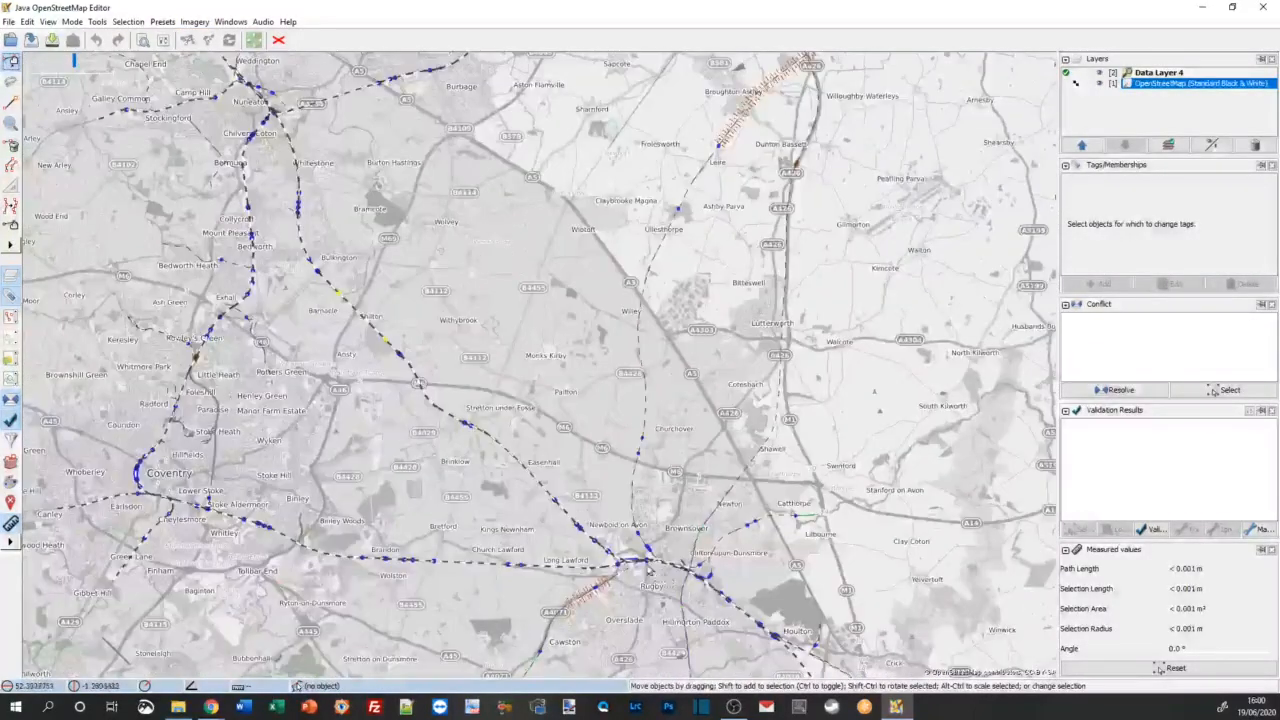
scroll(250, 80, up, 1)
scroll(250, 80, up, 1)
scroll(250, 80, down, 2)
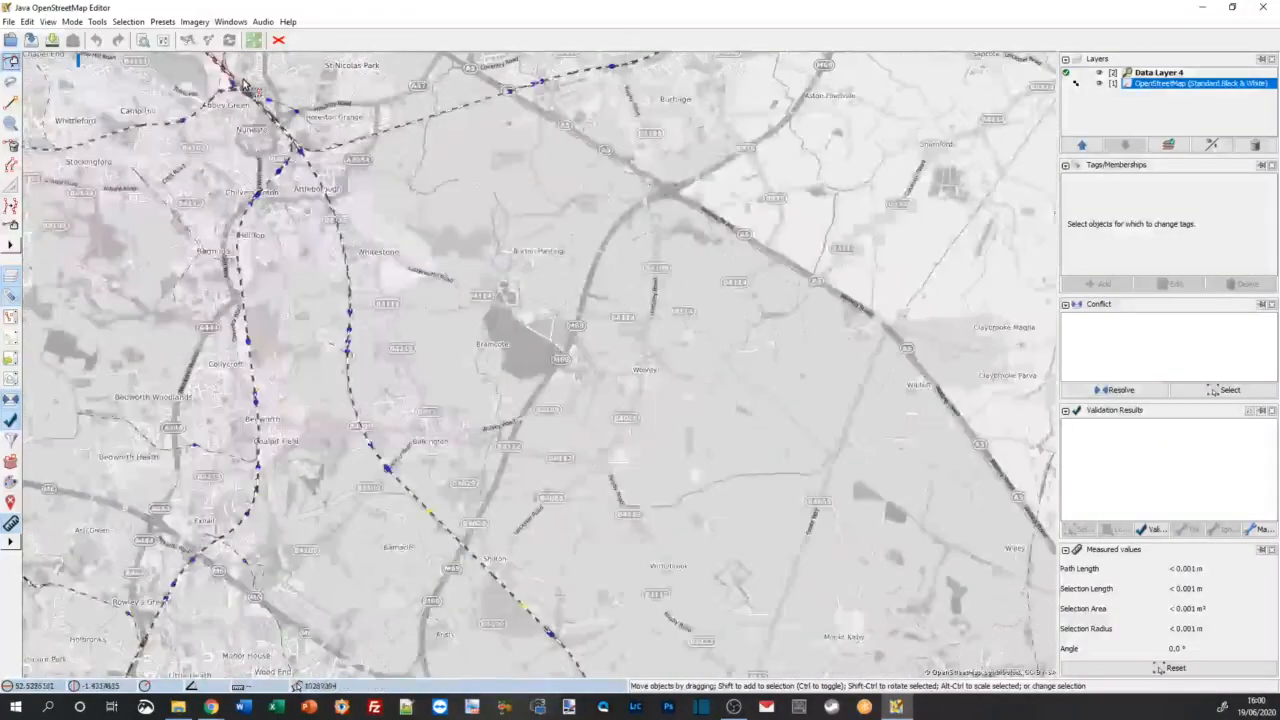
drag(513, 352, 595, 377)
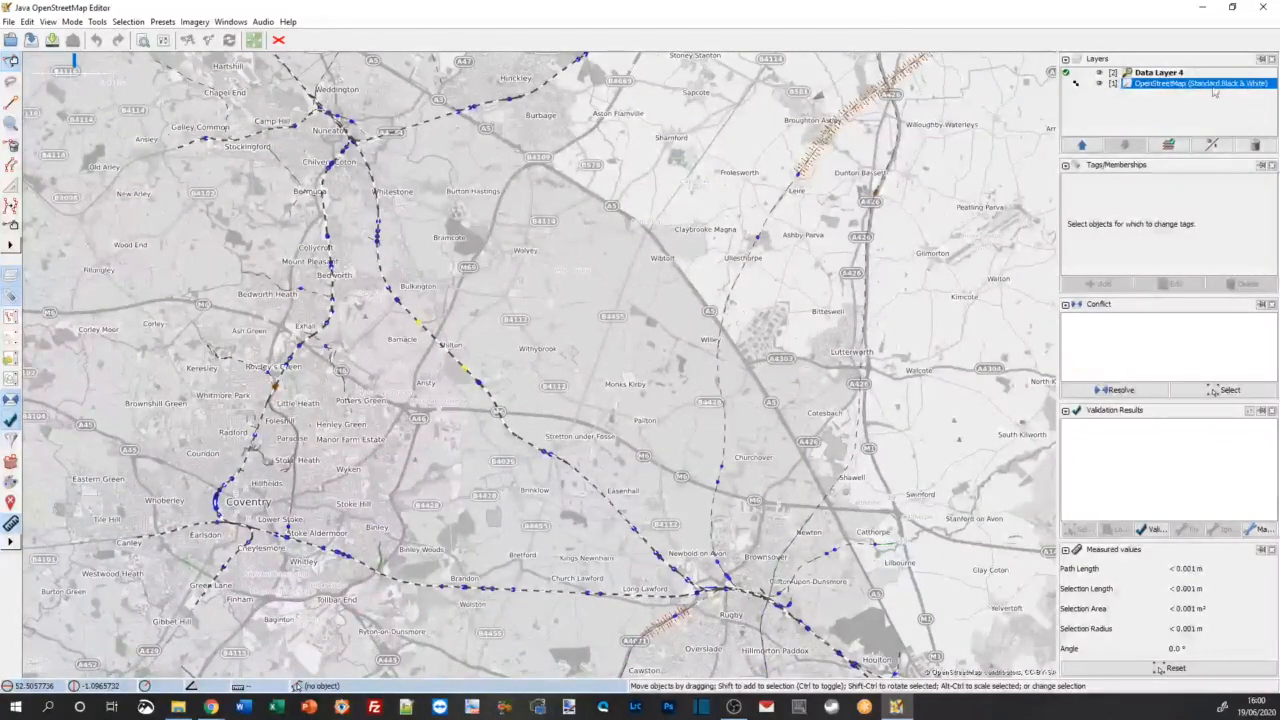
Step: Add the Bing aerial imagery layer and inspect the railways around Nuneaton and Shilton against it
click(194, 21)
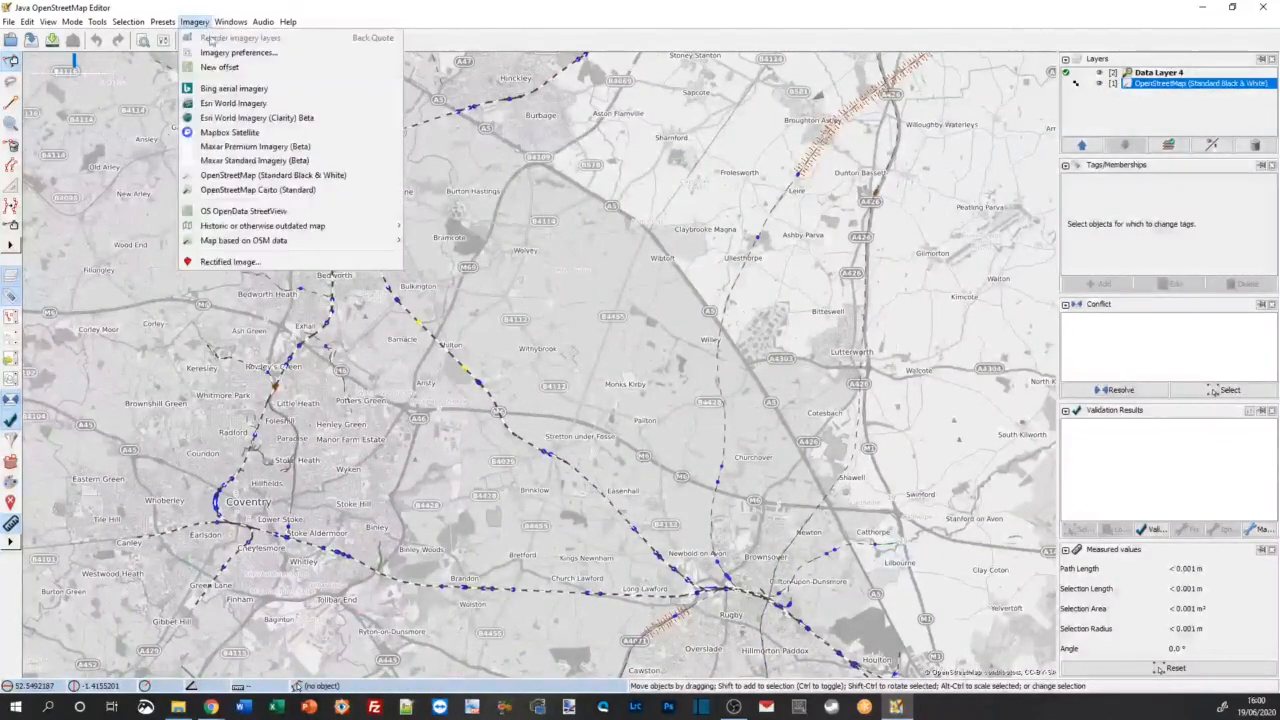
click(235, 90)
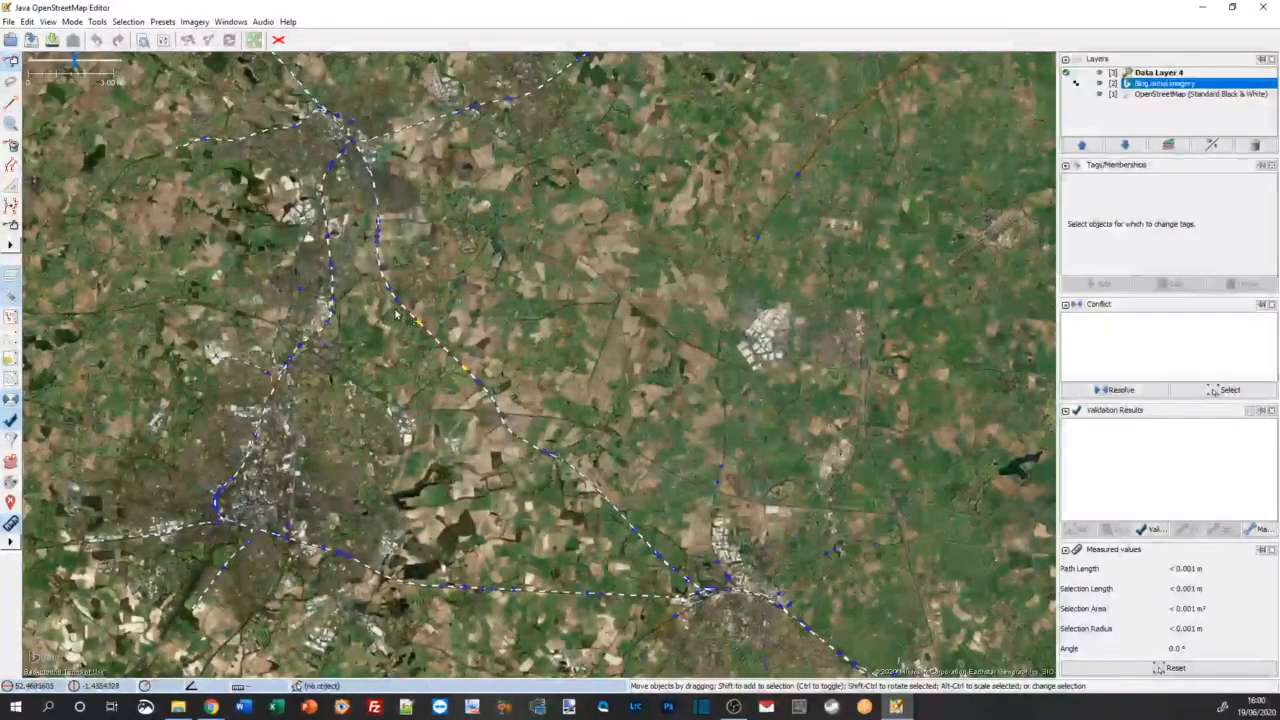
scroll(355, 145, up, 2)
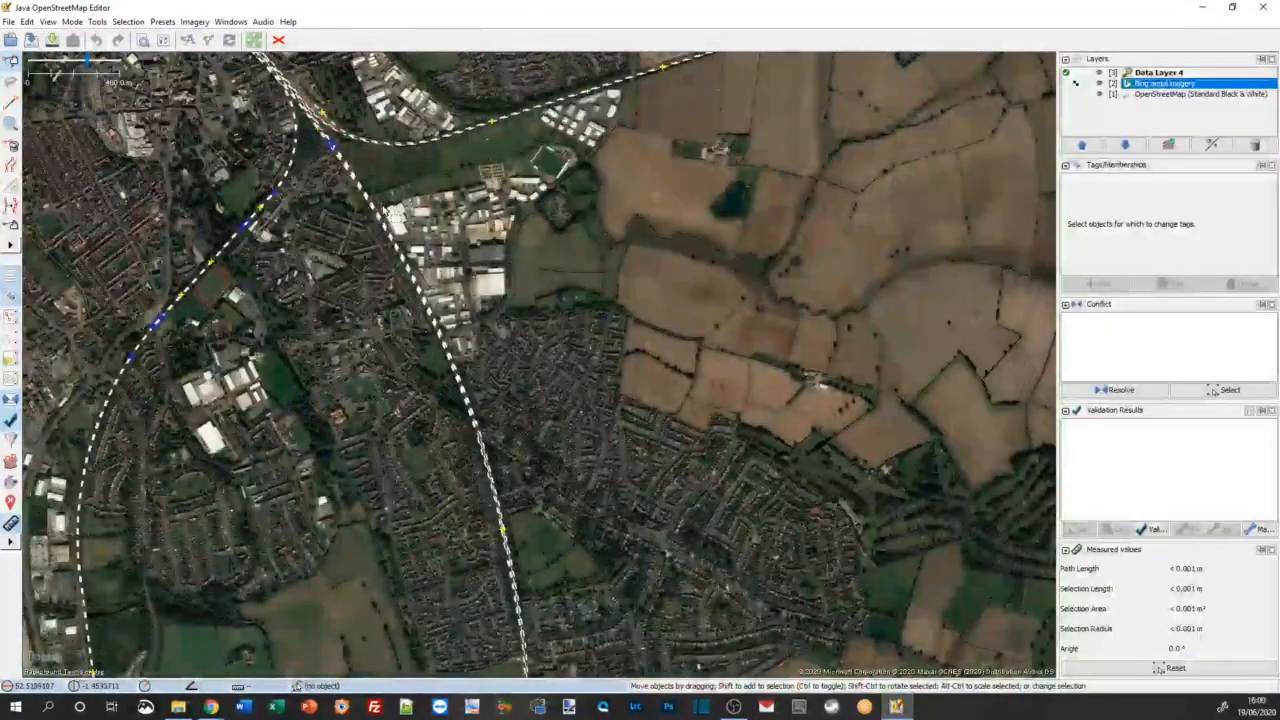
scroll(388, 212, down, 5)
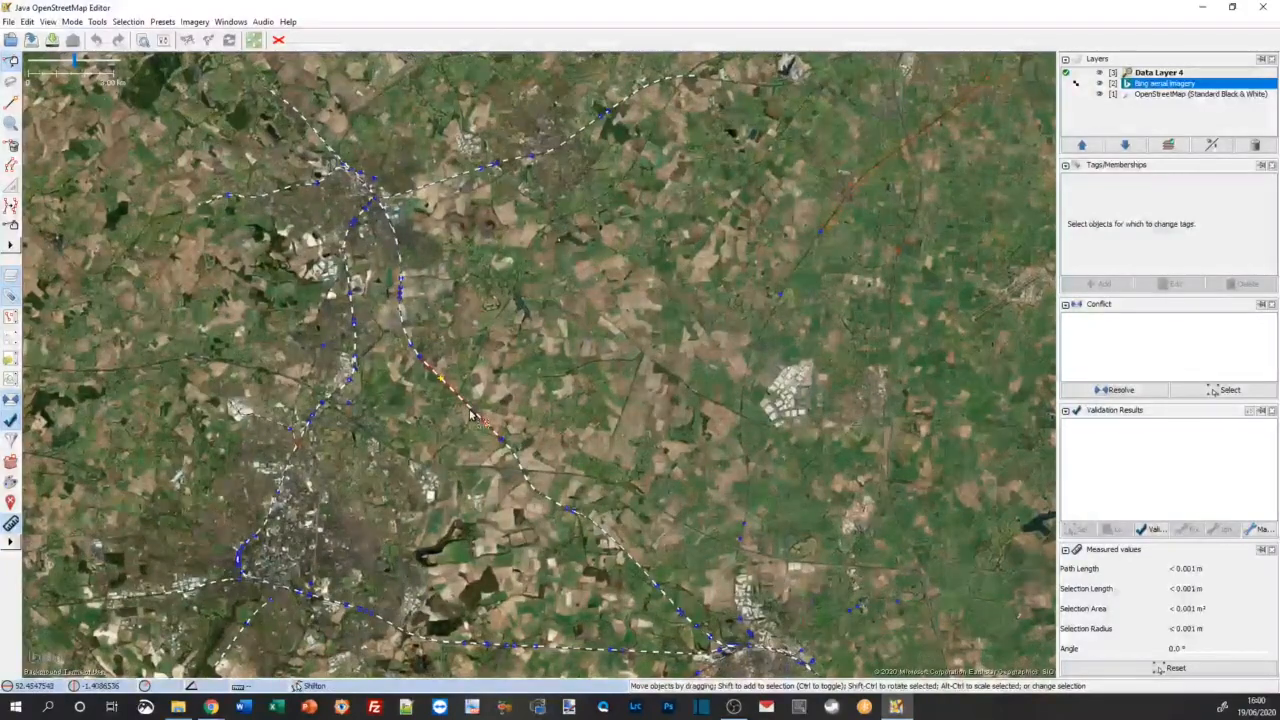
scroll(470, 415, up, 4)
scroll(470, 415, up, 2)
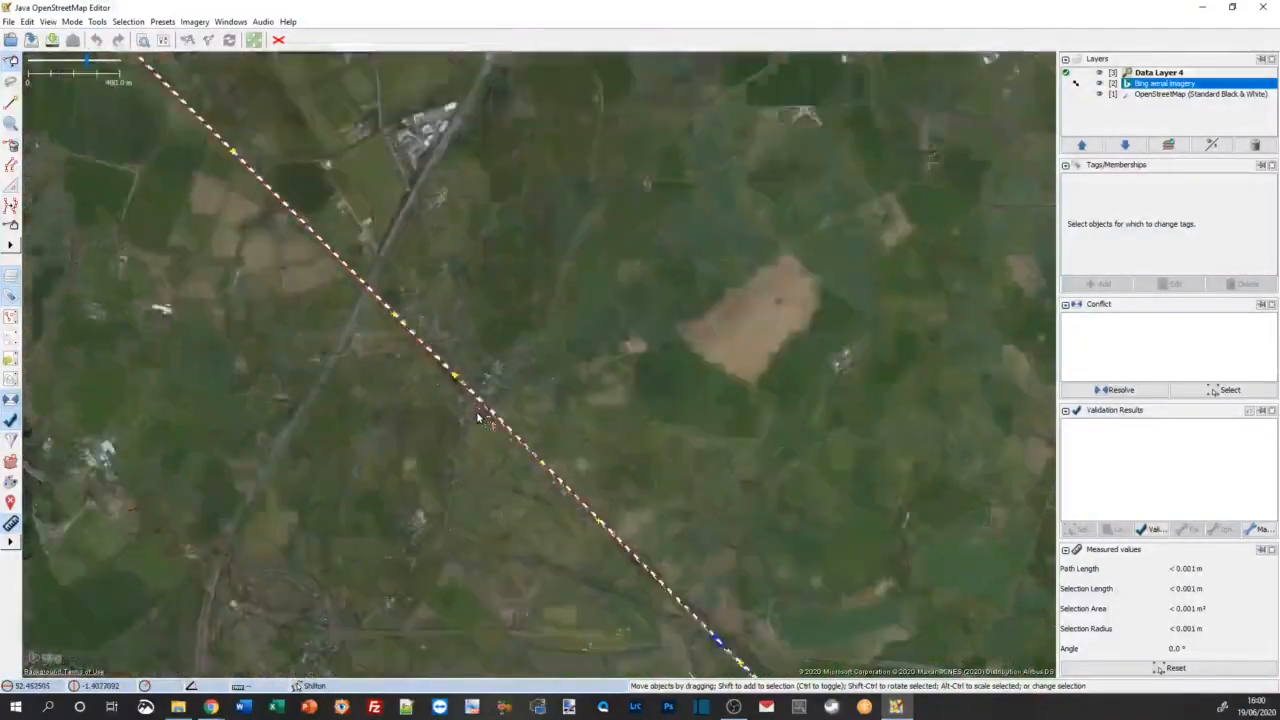
scroll(460, 402, down, 5)
scroll(455, 395, down, 2)
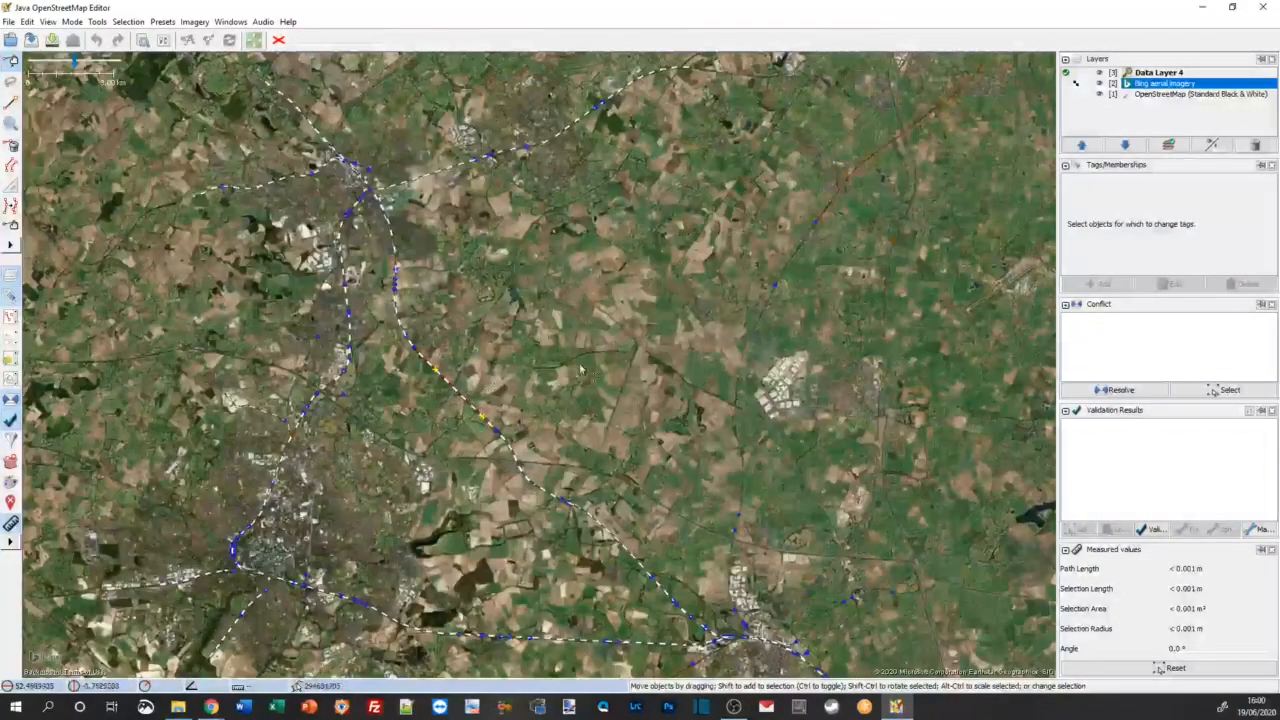
Step: Add the Esri World Imagery (Clarity) Beta layer and dismiss its misalignment notice
click(194, 21)
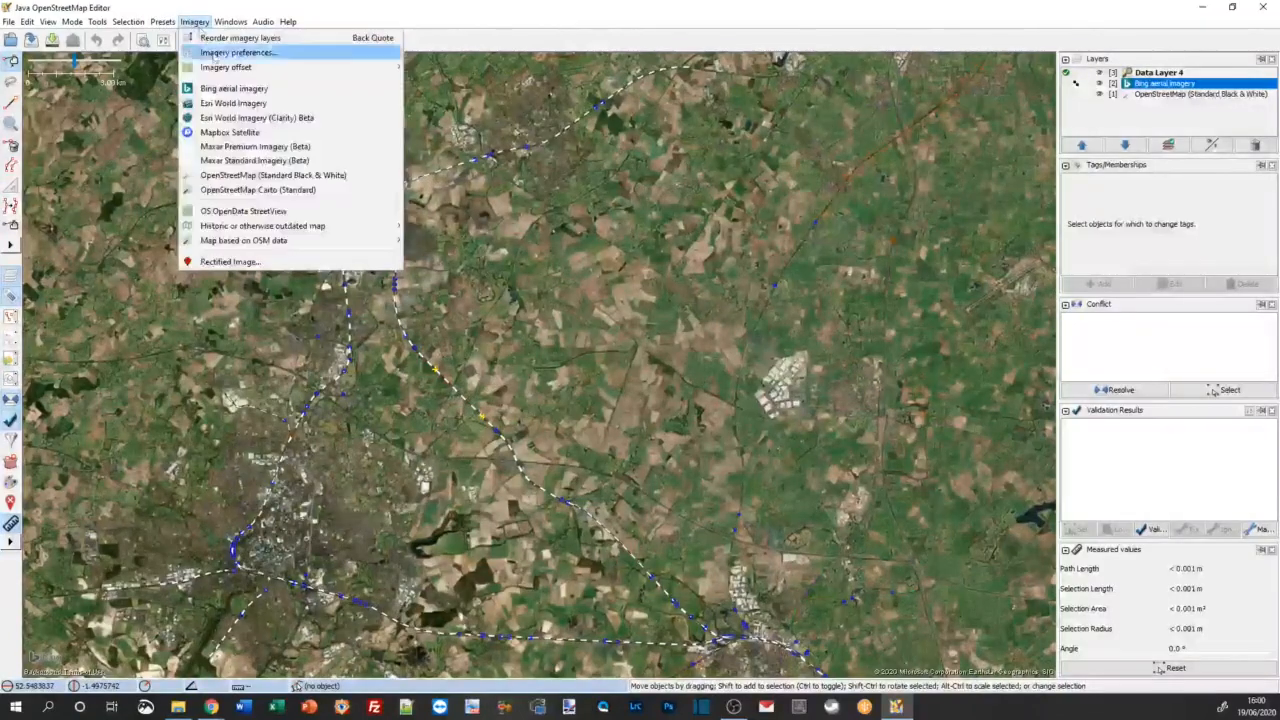
click(233, 117)
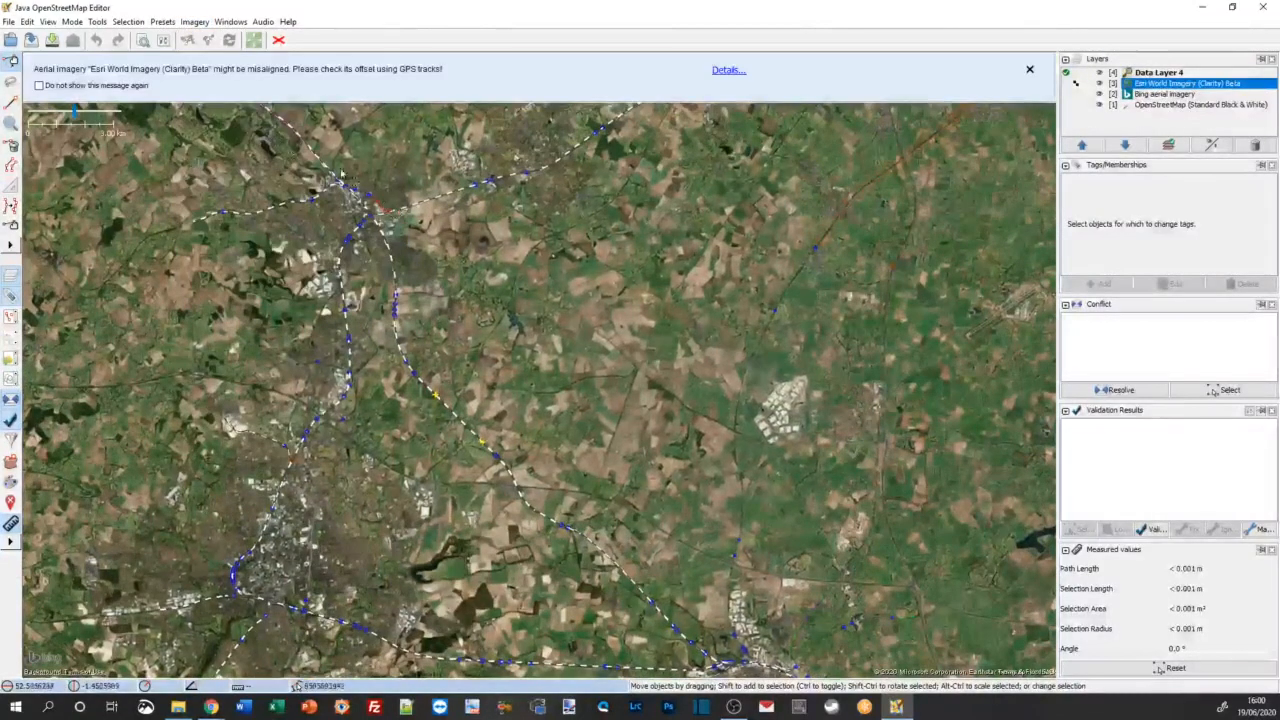
click(1030, 70)
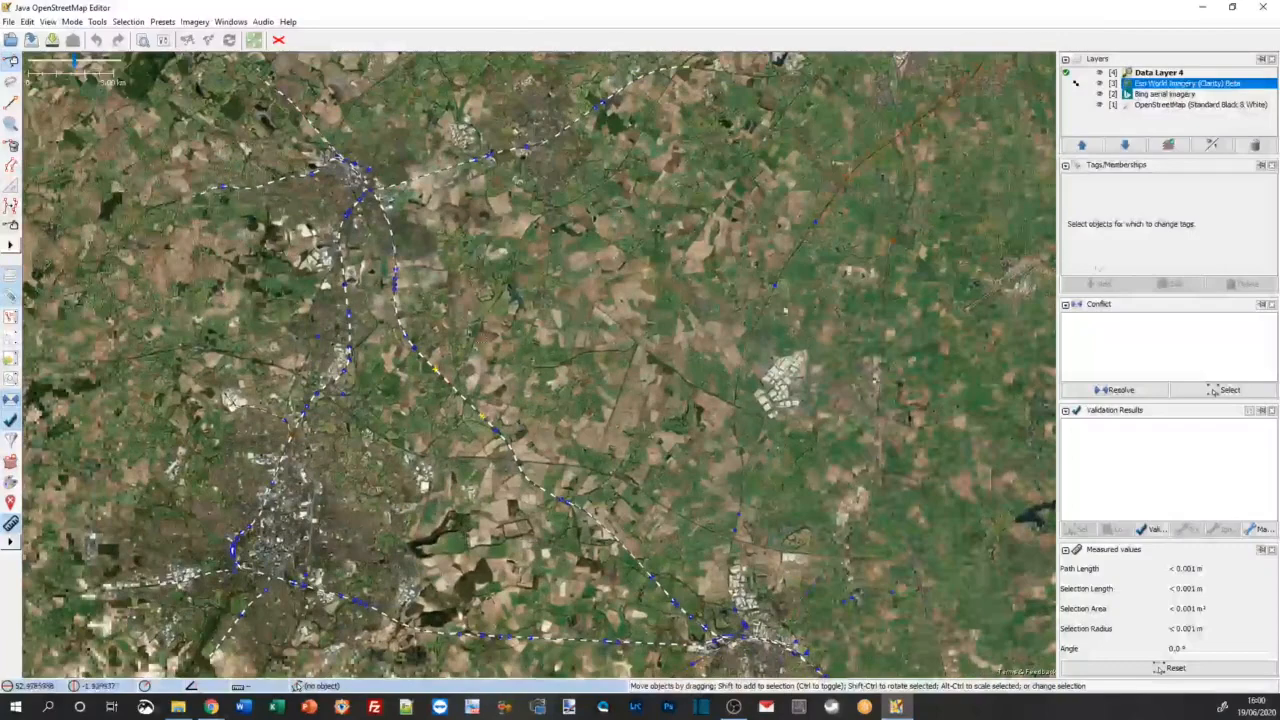
Step: Hide the Esri World Imagery, Bing aerial imagery and OpenStreetMap (Standard Black & White) background layers
click(1102, 95)
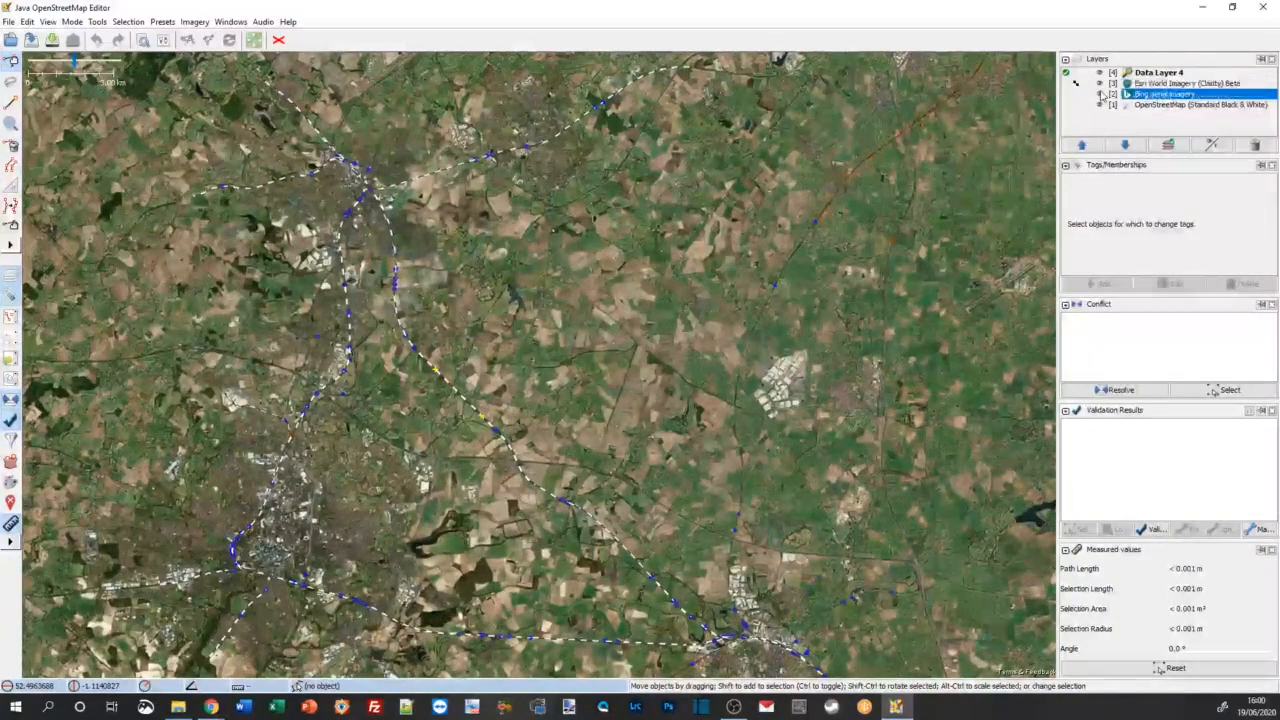
click(1100, 84)
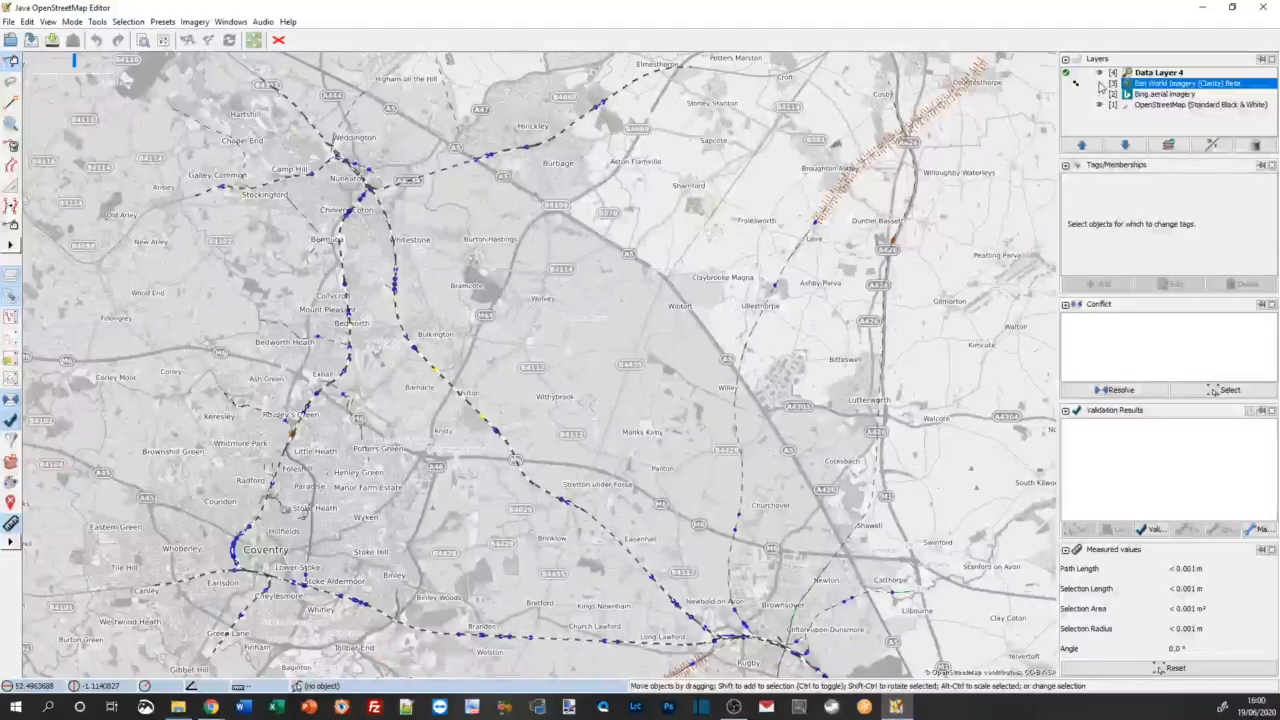
click(1101, 86)
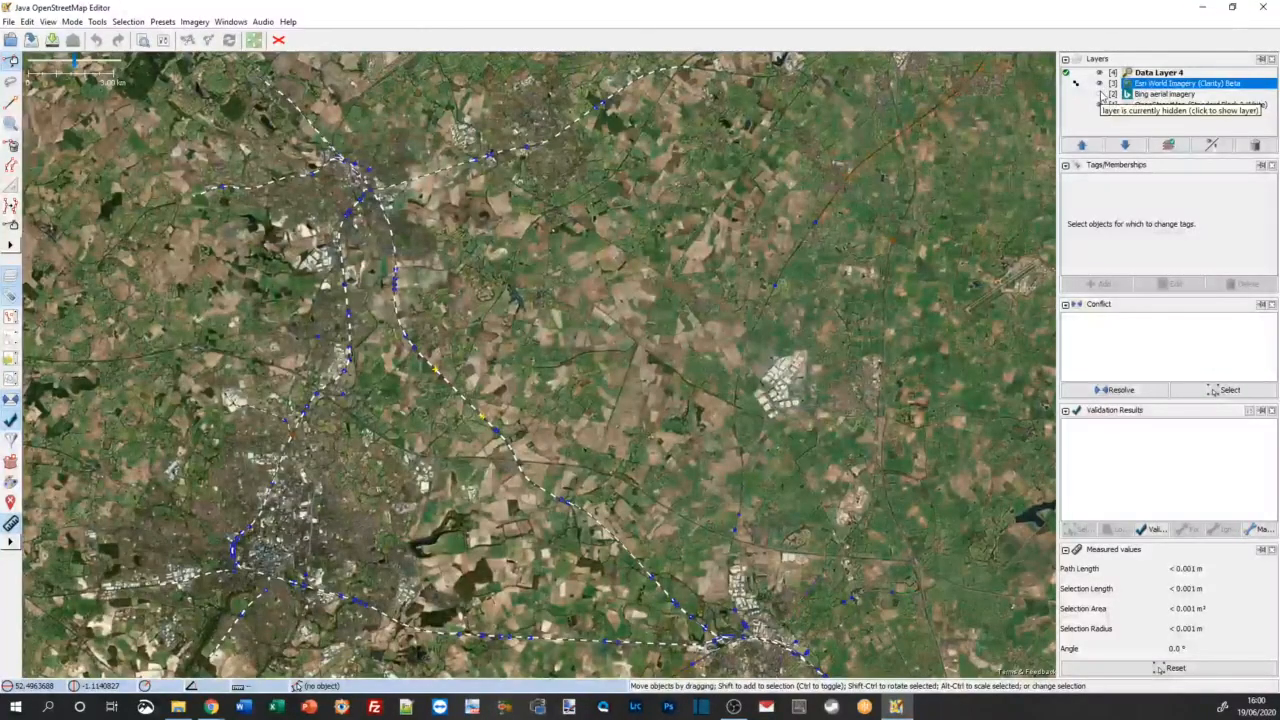
click(1101, 94)
click(1100, 84)
click(1100, 94)
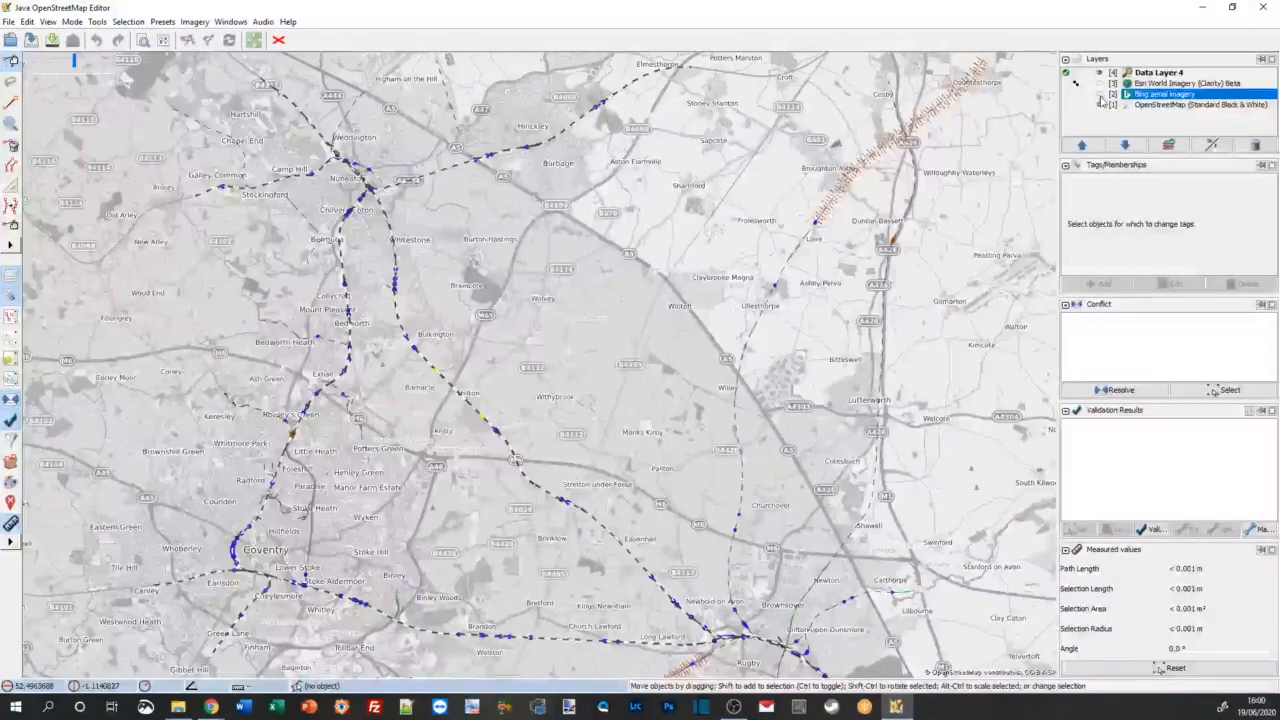
click(1100, 104)
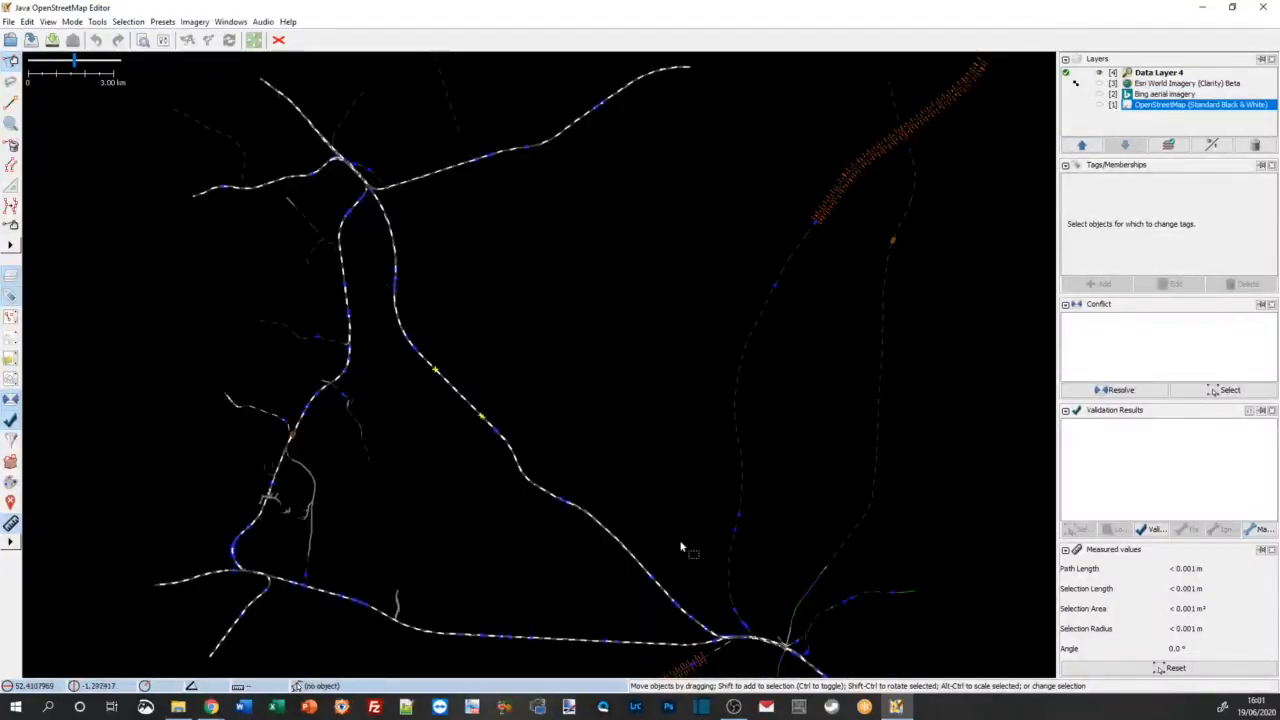
Step: Select the southwesternmost of the three parallel Trent Valley Line tracks between Nuneaton and Rugby to inspect its tags
drag(687, 548, 715, 499)
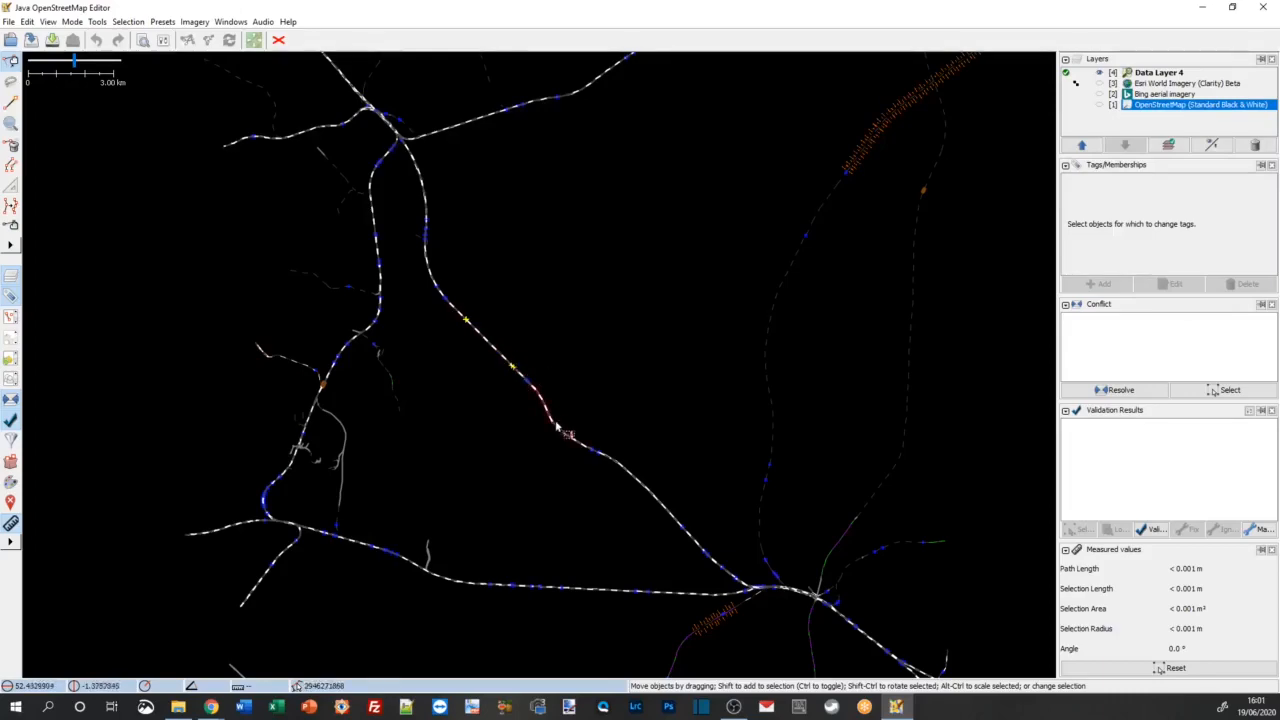
scroll(562, 443, up, 5)
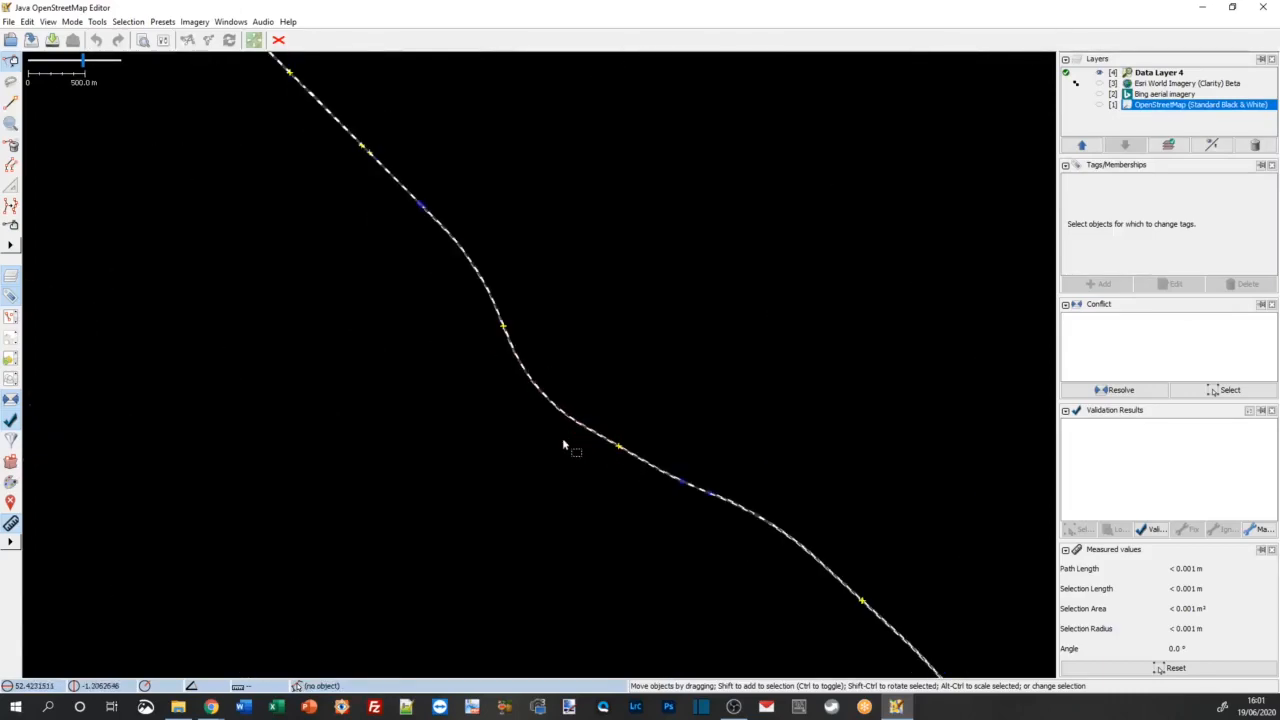
scroll(572, 430, down, 2)
scroll(573, 430, up, 3)
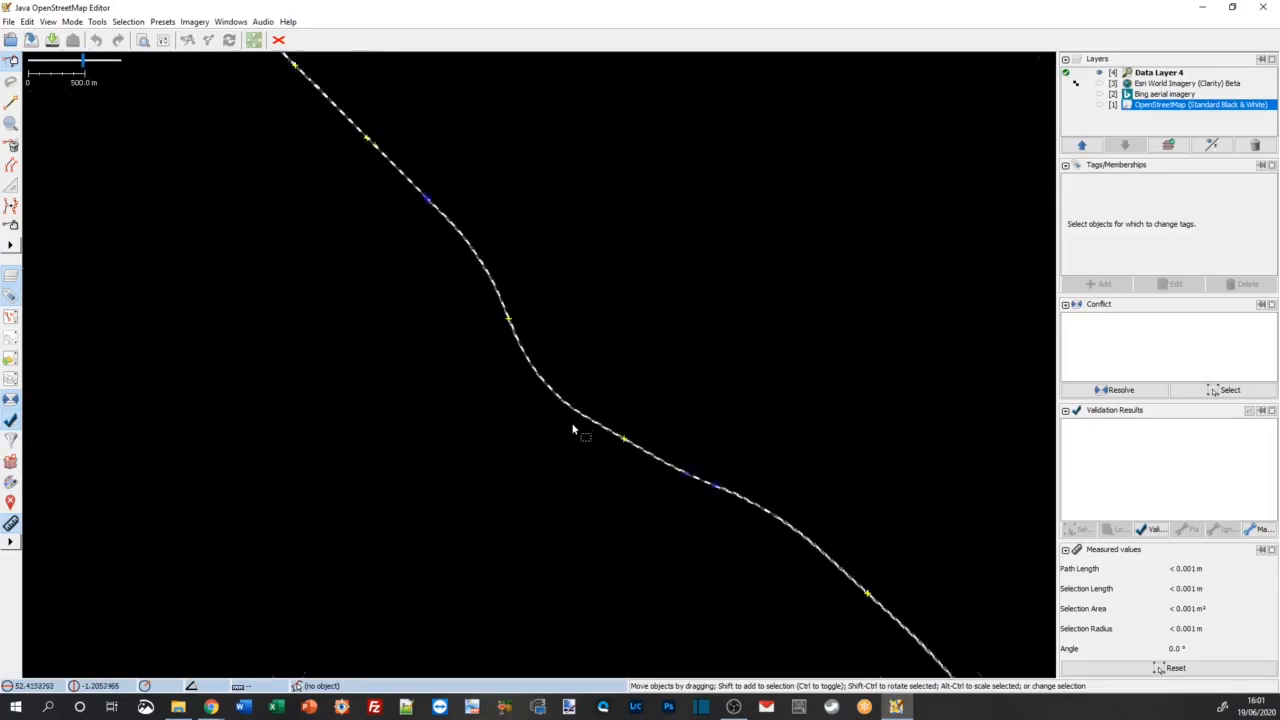
scroll(573, 430, up, 5)
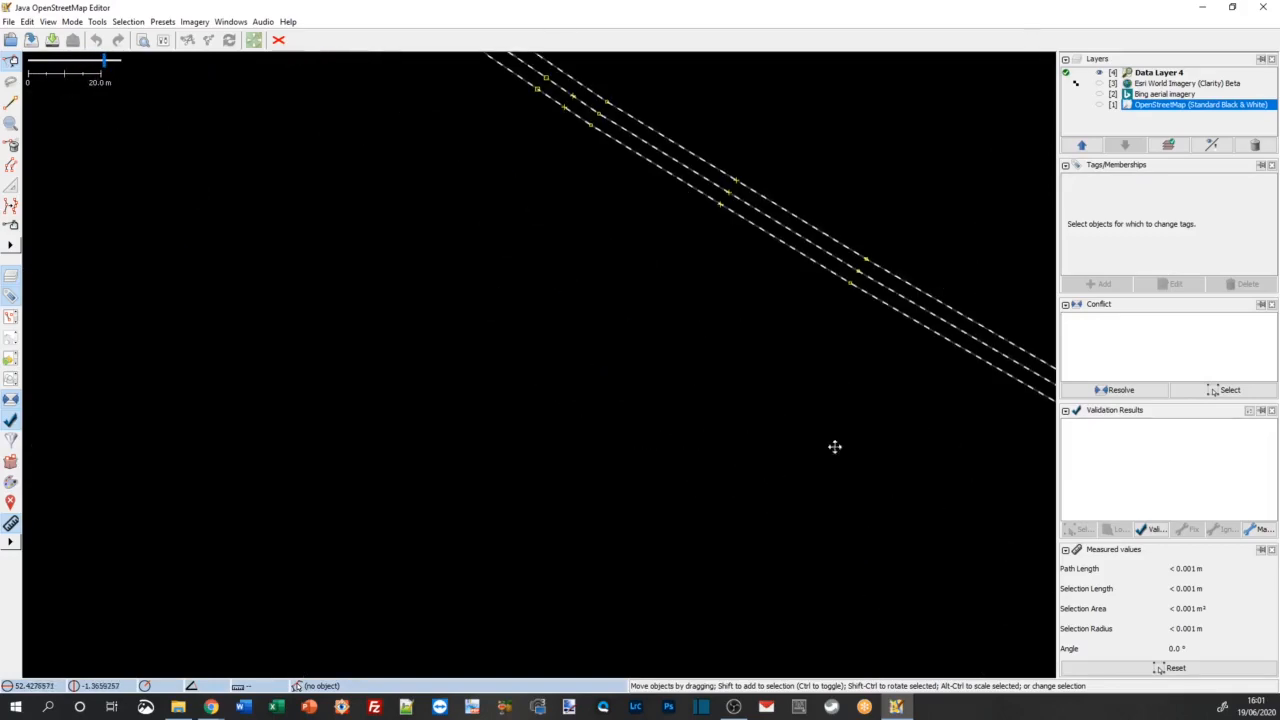
drag(834, 446, 306, 508)
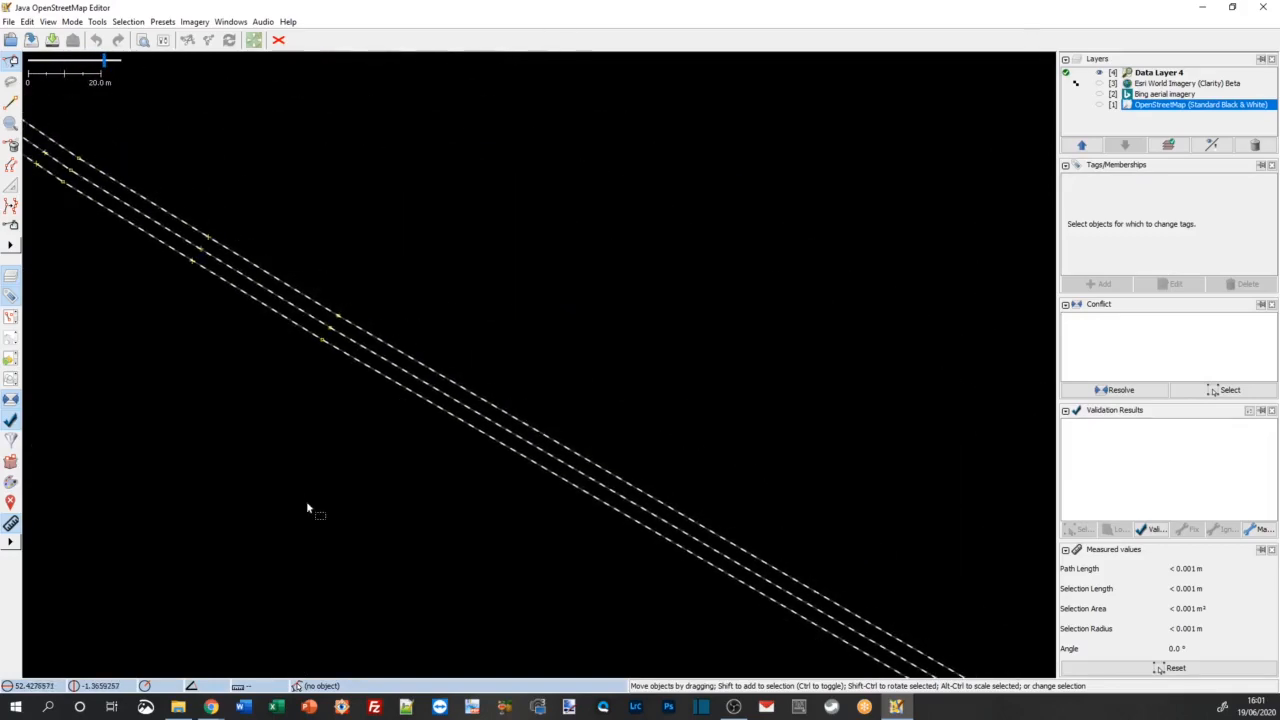
click(475, 432)
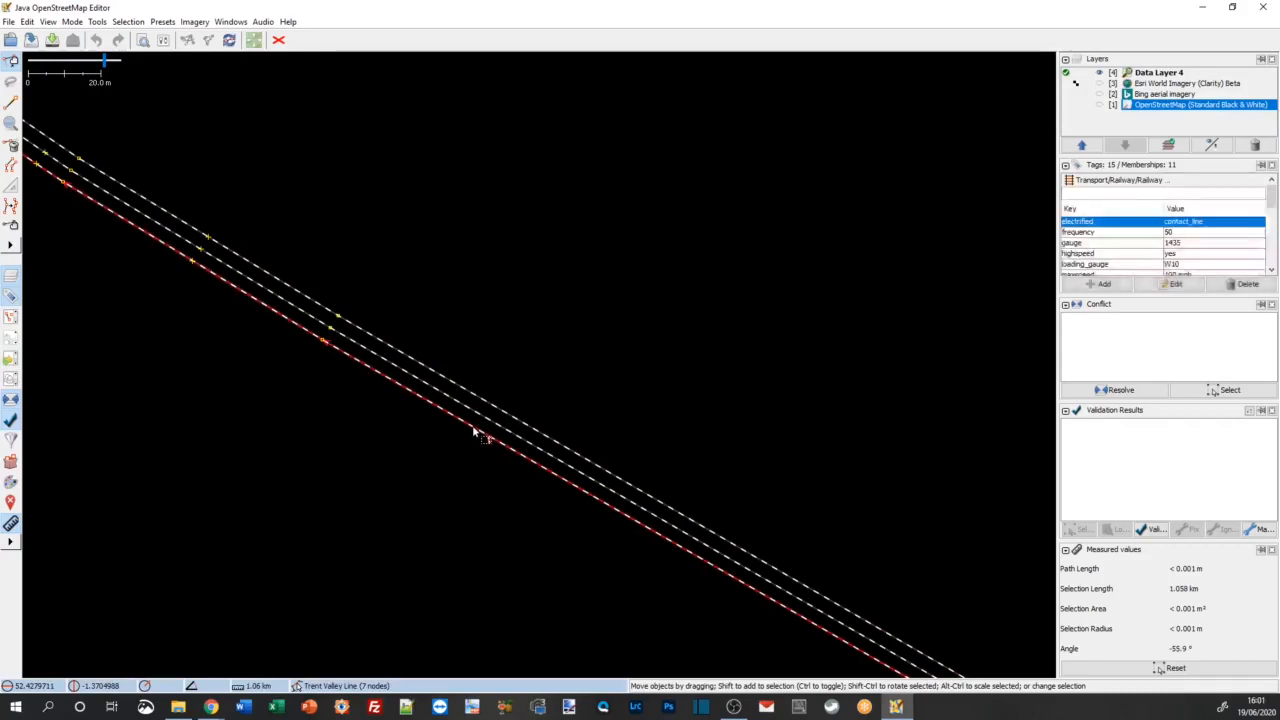
click(565, 377)
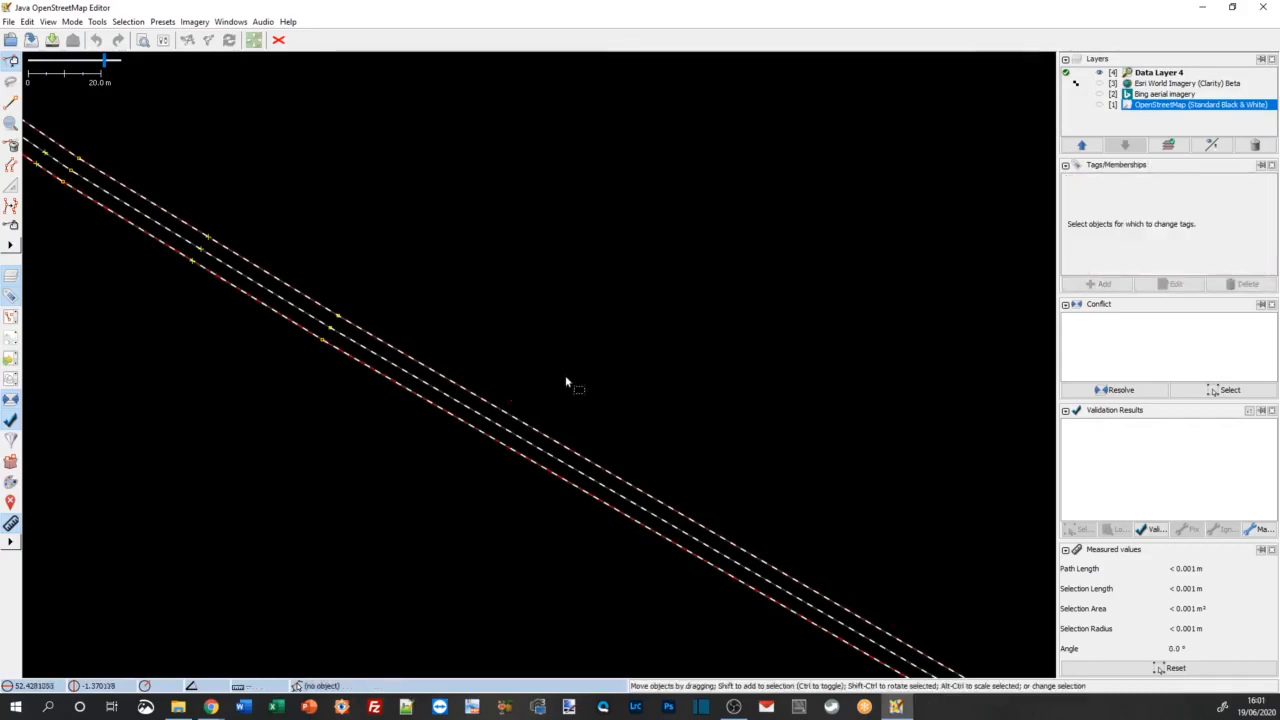
click(490, 439)
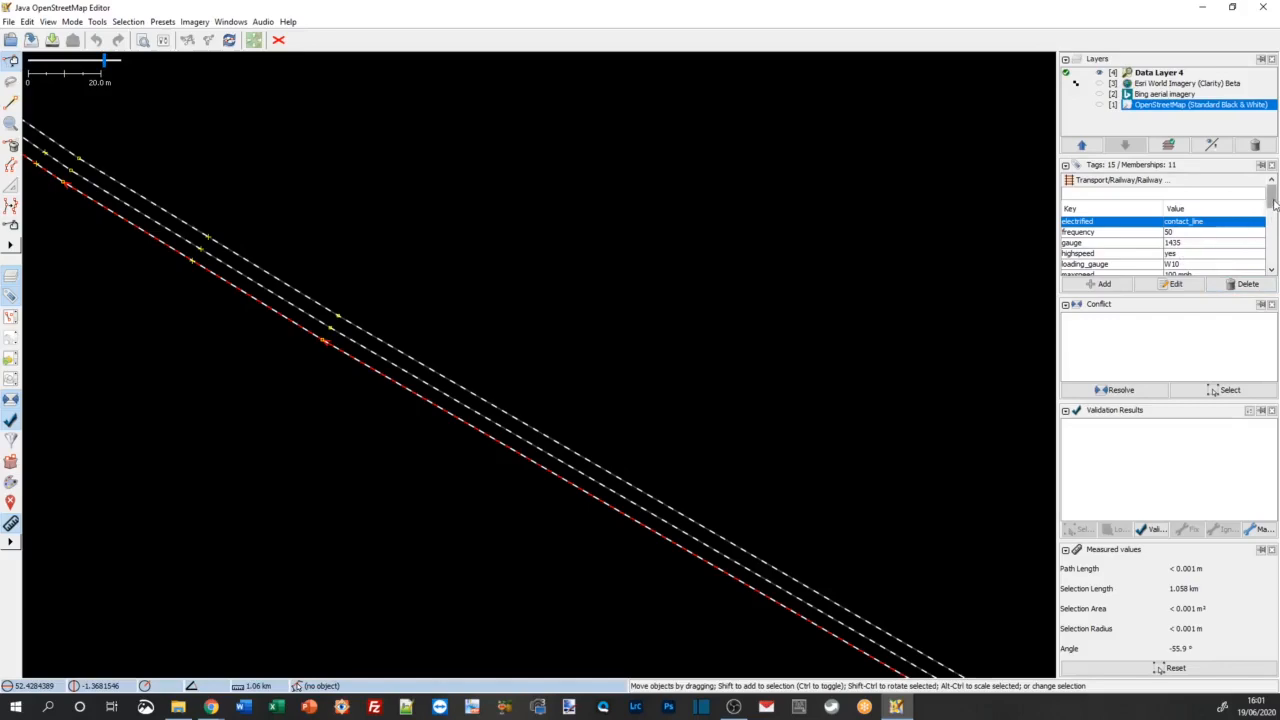
Step: Examine the selected Trent Valley Line track's electrification tags, from frequency down to voltage
mouse_move(1272, 202)
mouse_down()
mouse_move(1272, 256)
mouse_move(1272, 202)
mouse_up()
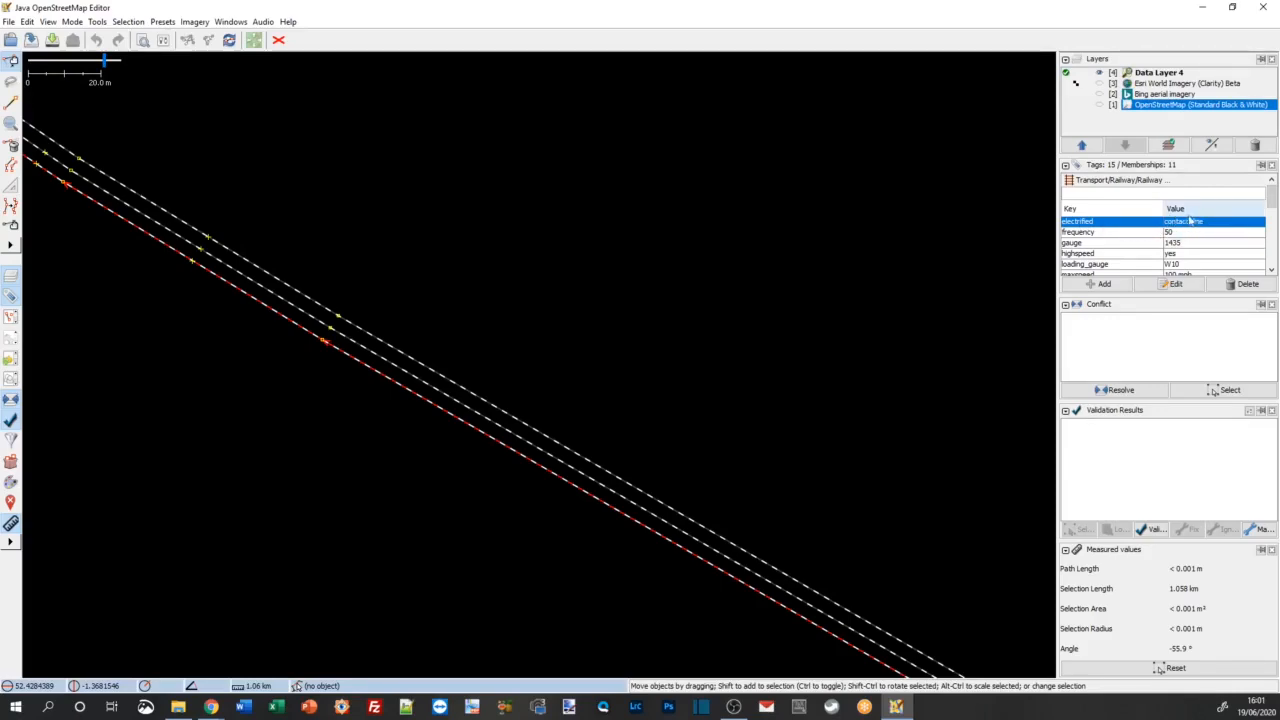
click(1110, 233)
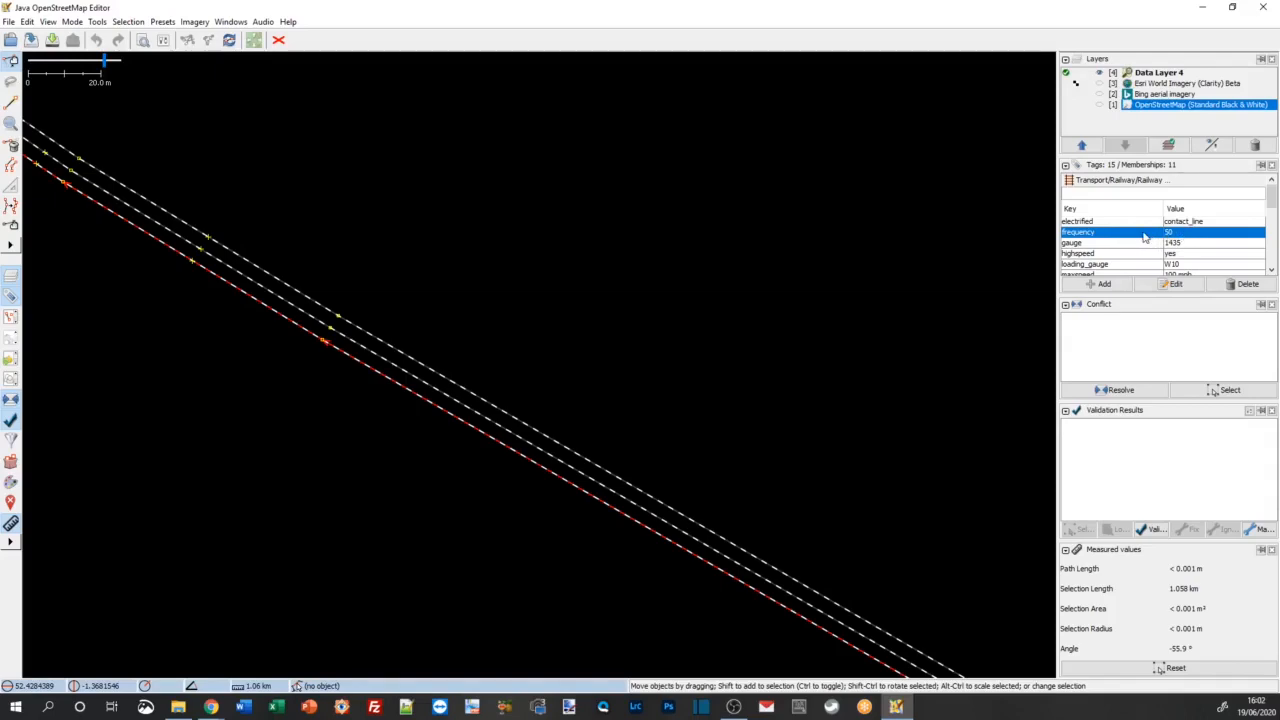
scroll(1110, 250, down, 3)
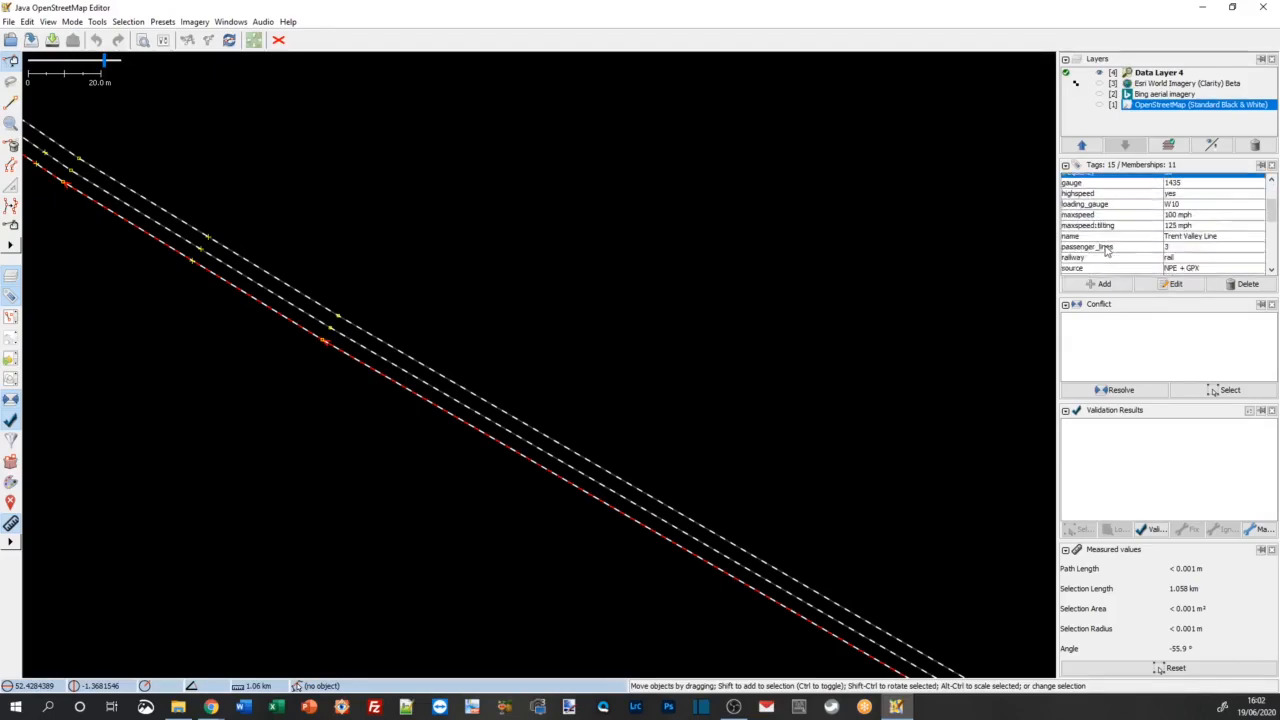
scroll(1106, 251, down, 1)
click(1110, 251)
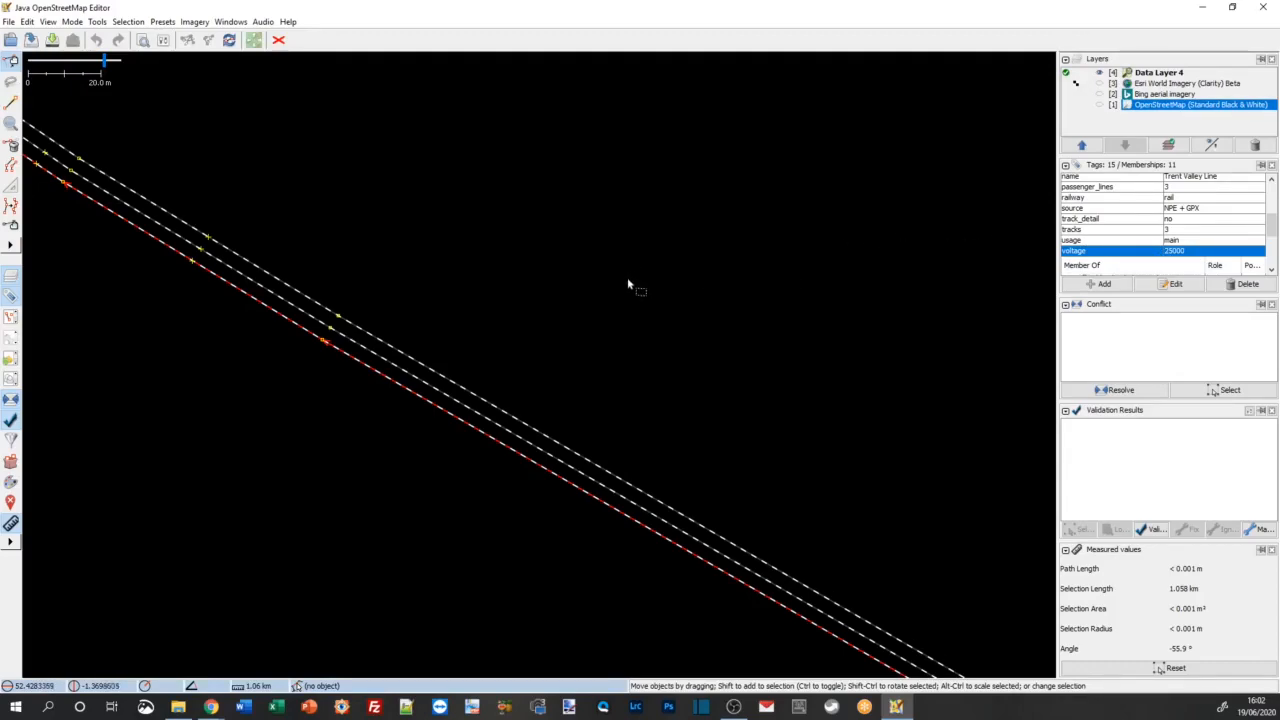
double_click(1132, 252)
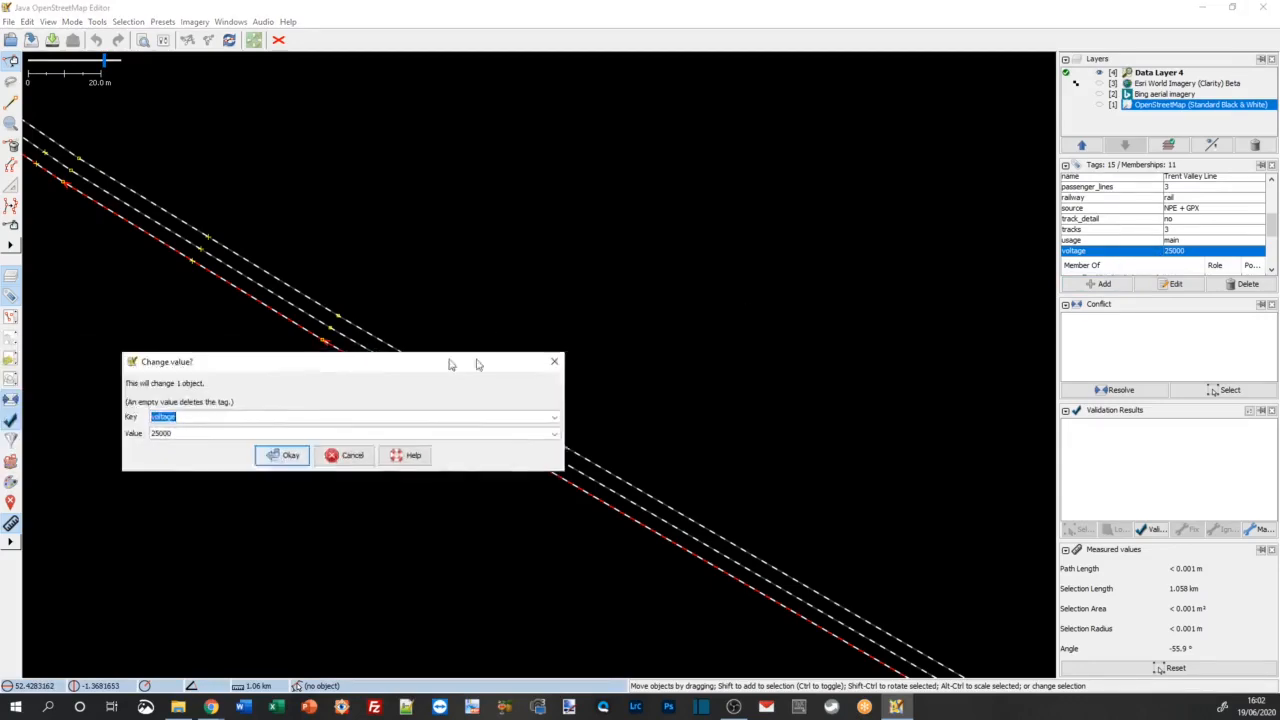
drag(477, 363, 786, 237)
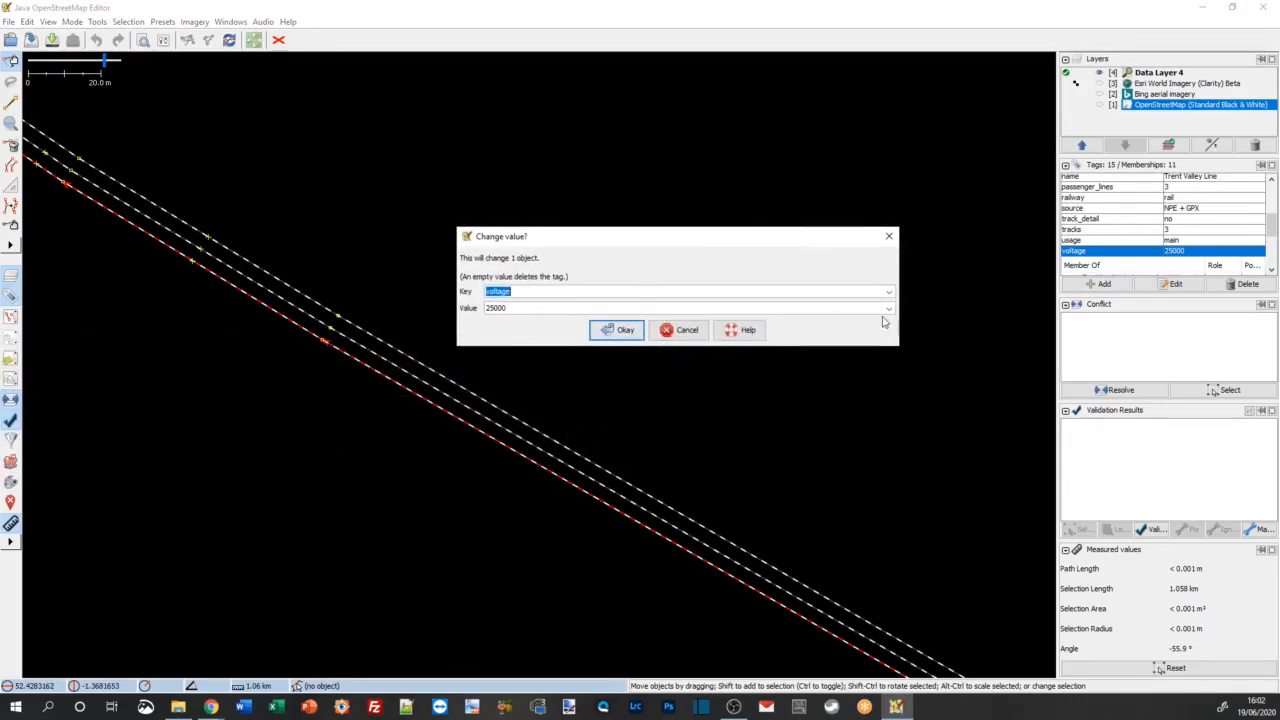
click(487, 307)
double_click(520, 309)
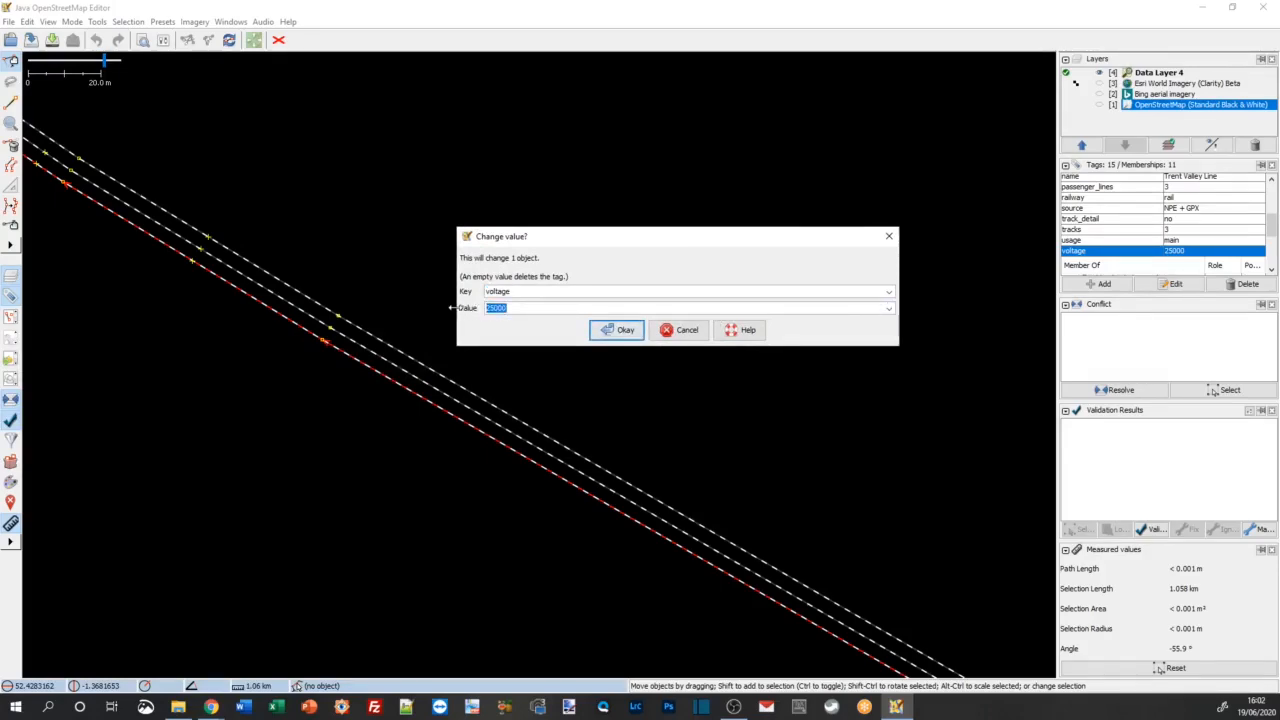
text(150)
click(688, 336)
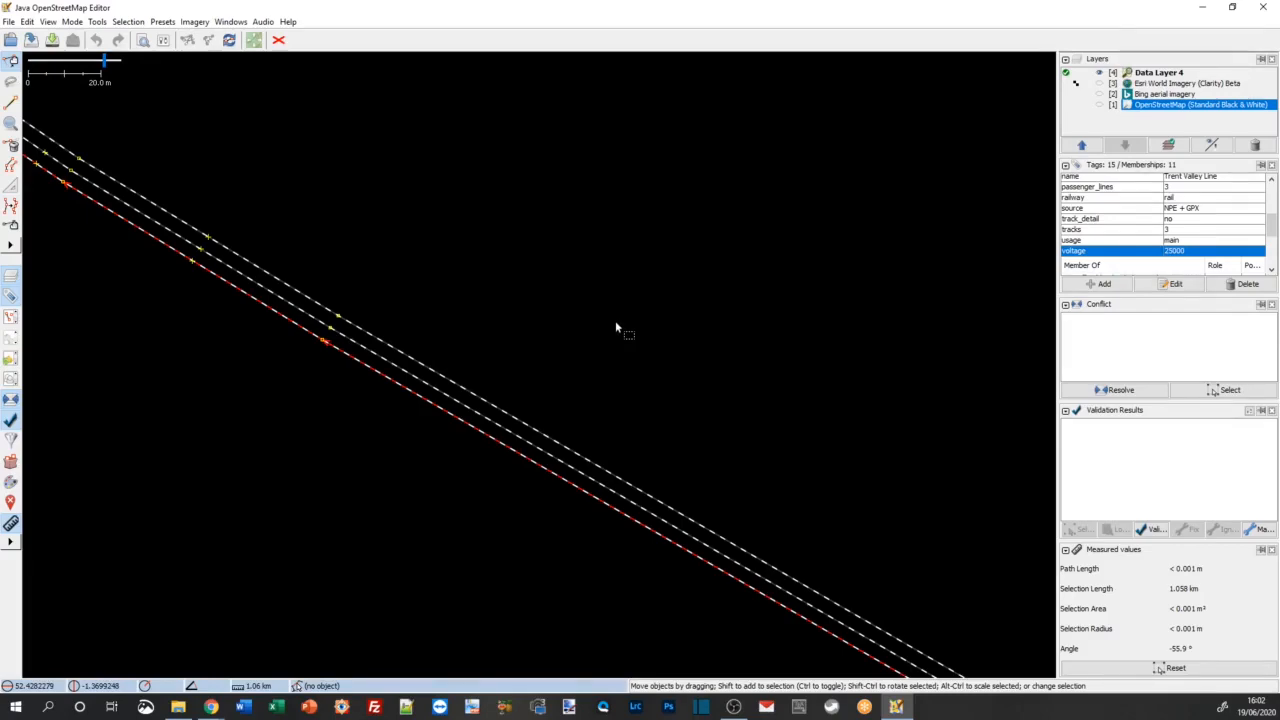
Step: Set the voltage tag of the selected Trent Valley Line track to 1500
double_click(1096, 251)
key(Home)
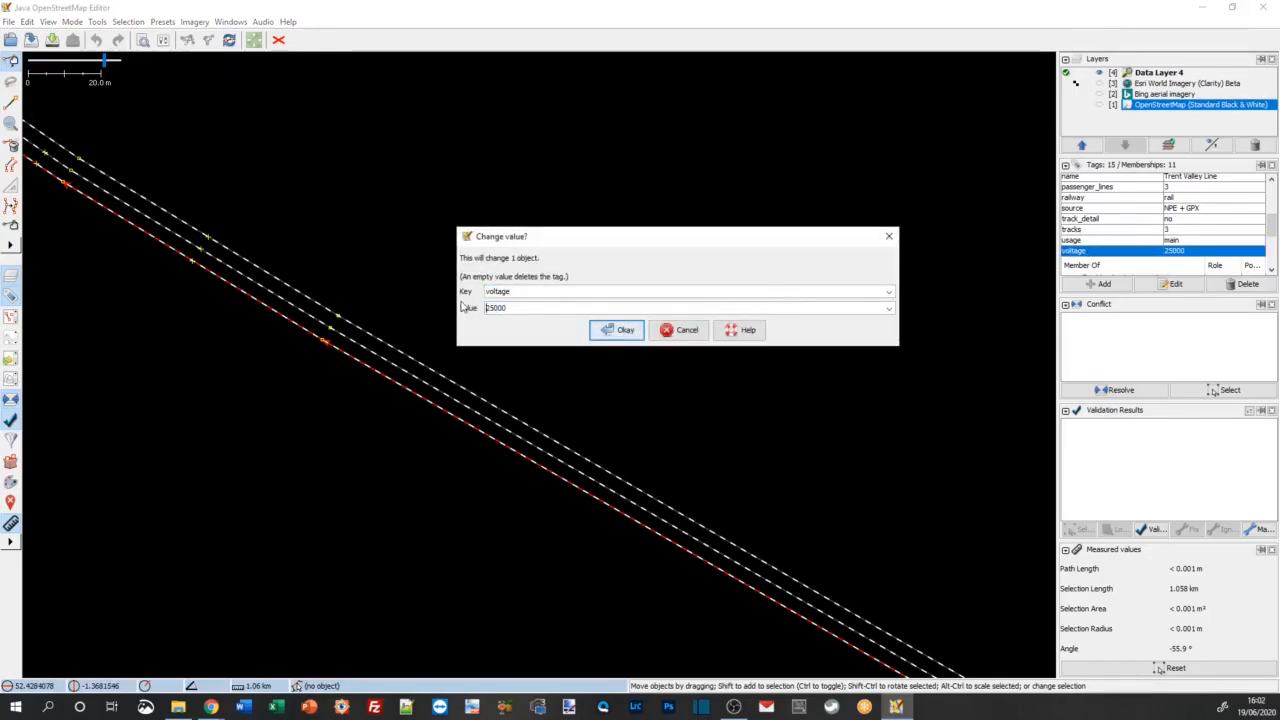
key(shift+End)
text(1500)
key(Return)
drag(437, 315, 537, 437)
click(523, 457)
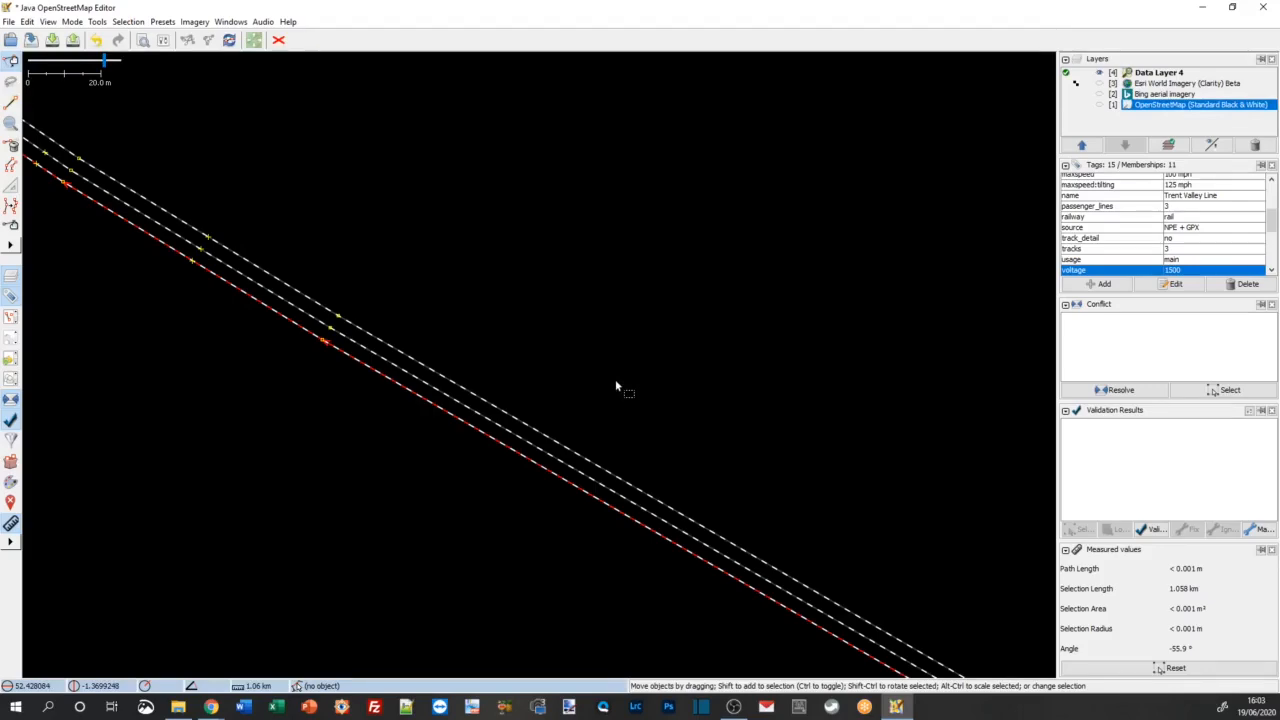
Step: Undo the voltage change on the Trent Valley Line track and clear the selection
click(30, 22)
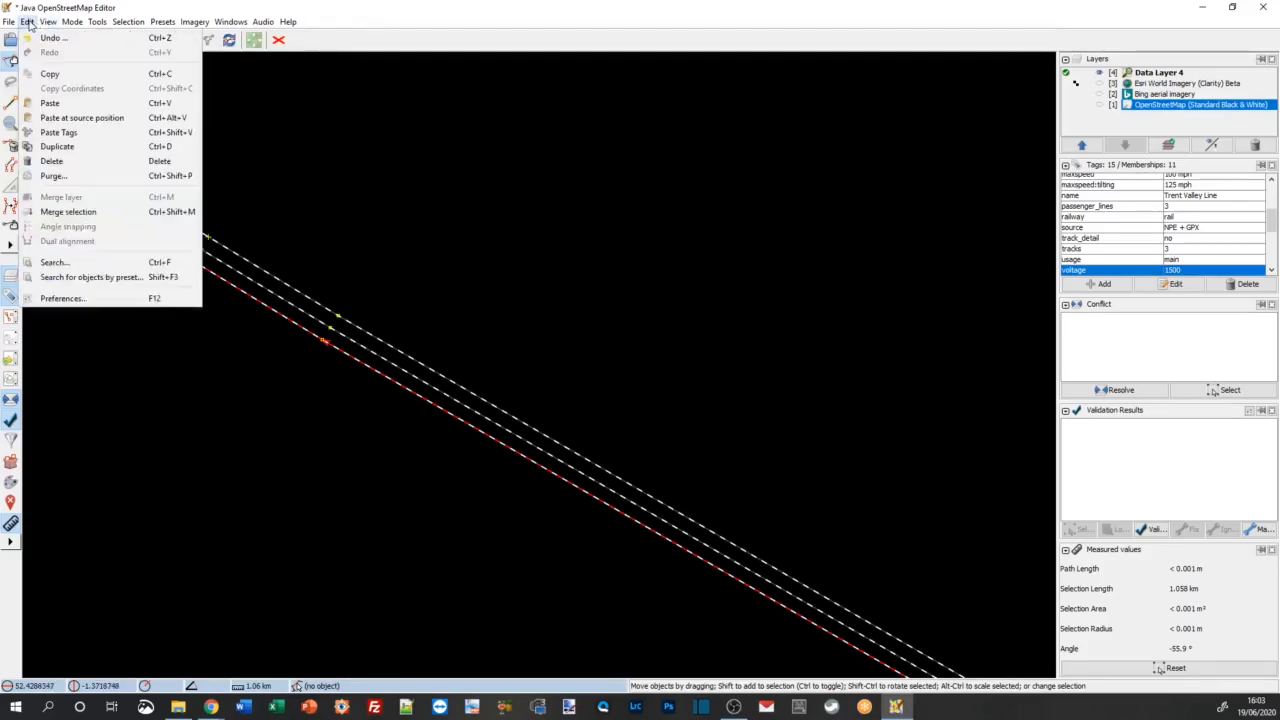
click(77, 44)
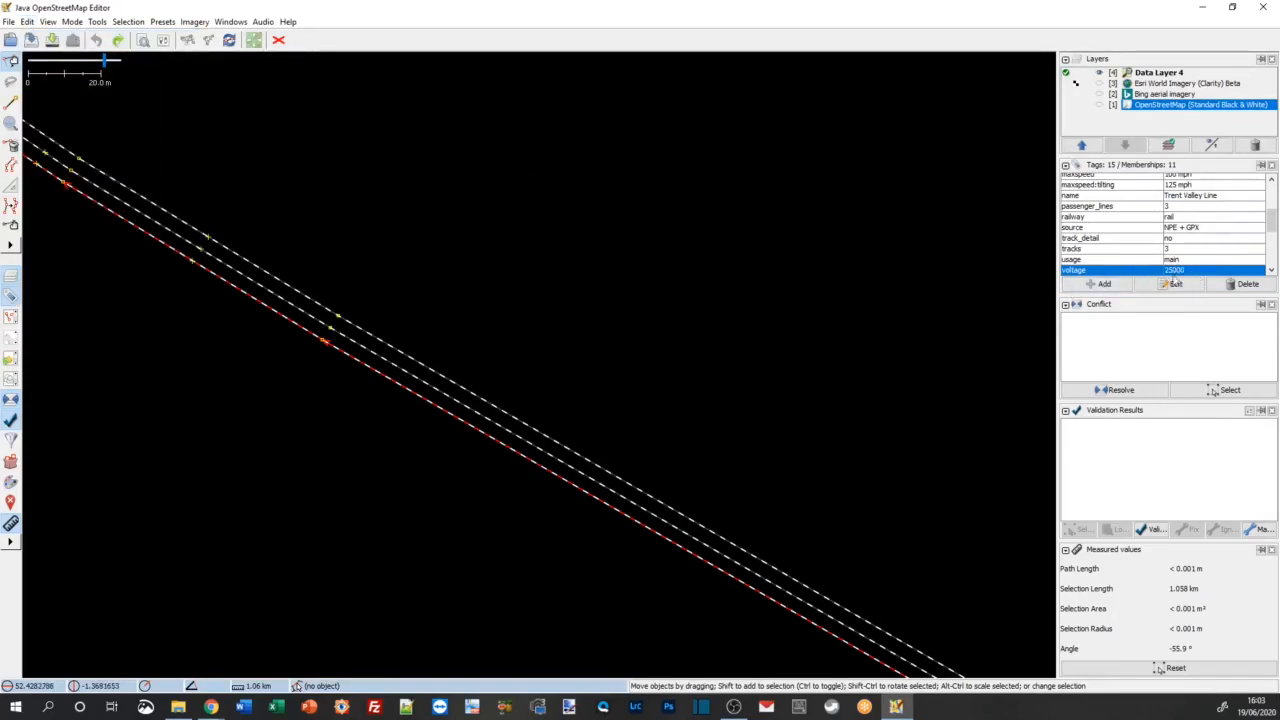
click(572, 294)
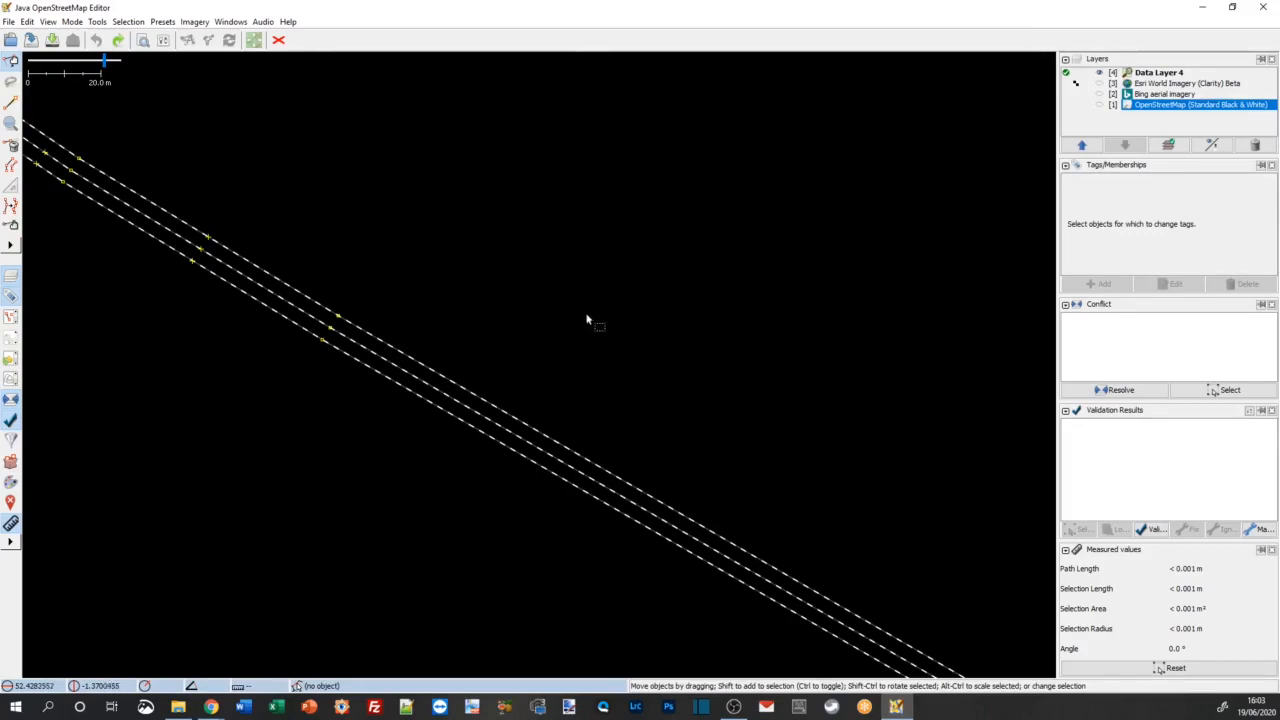
Step: Follow the Trent Valley Line southeast to its junction near Rugby and examine the tracks along the way
scroll(602, 354, down, 2)
scroll(612, 358, down, 2)
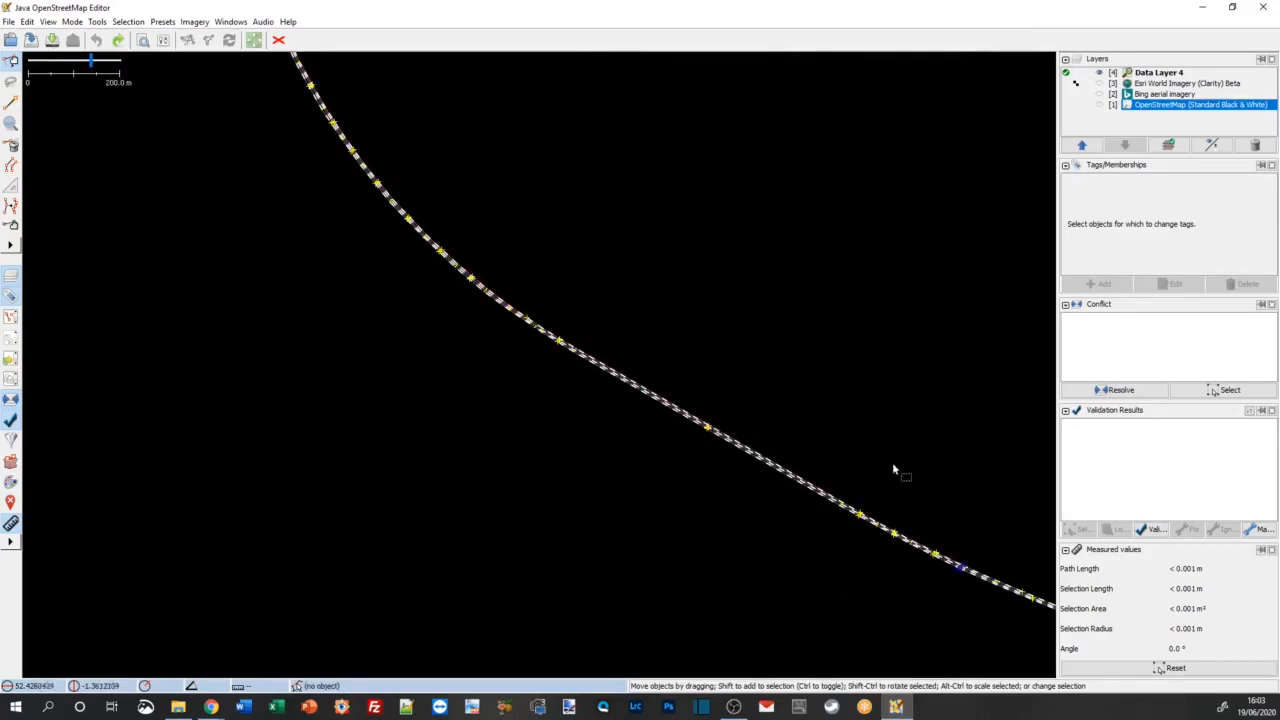
drag(900, 466, 500, 320)
scroll(552, 347, down, 1)
scroll(556, 350, down, 1)
scroll(634, 431, down, 1)
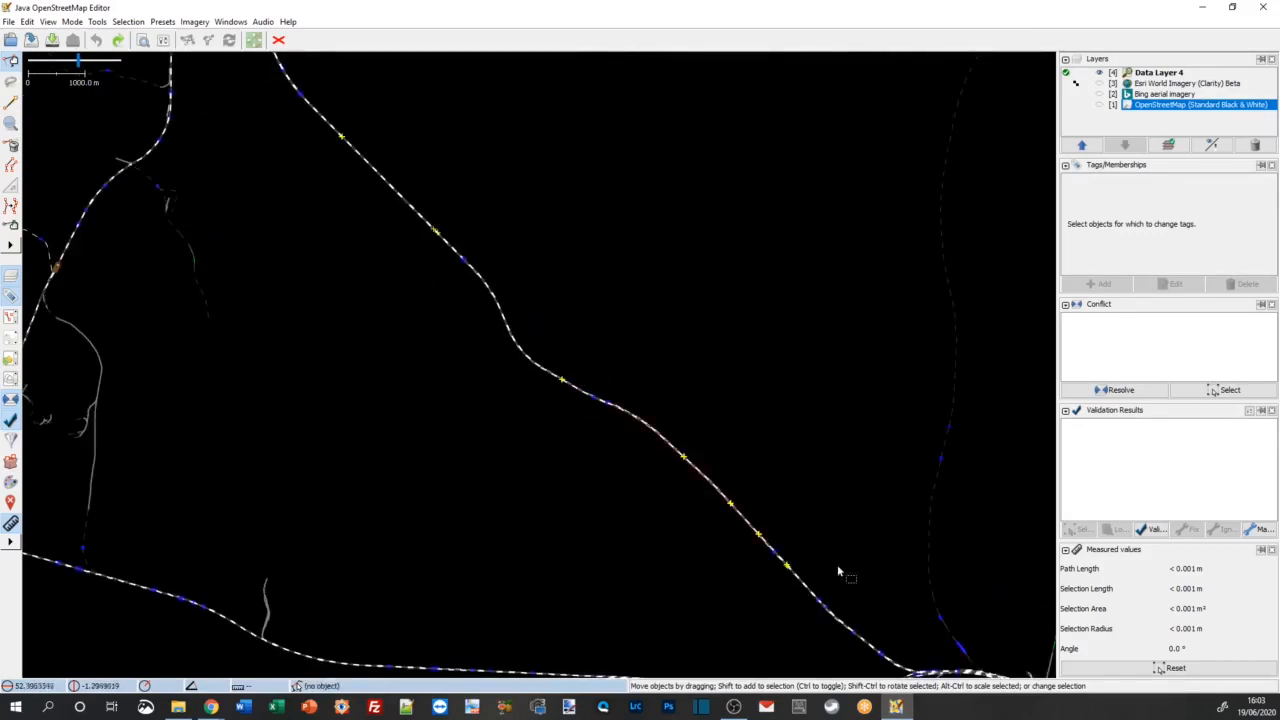
drag(837, 566, 672, 393)
scroll(560, 395, up, 5)
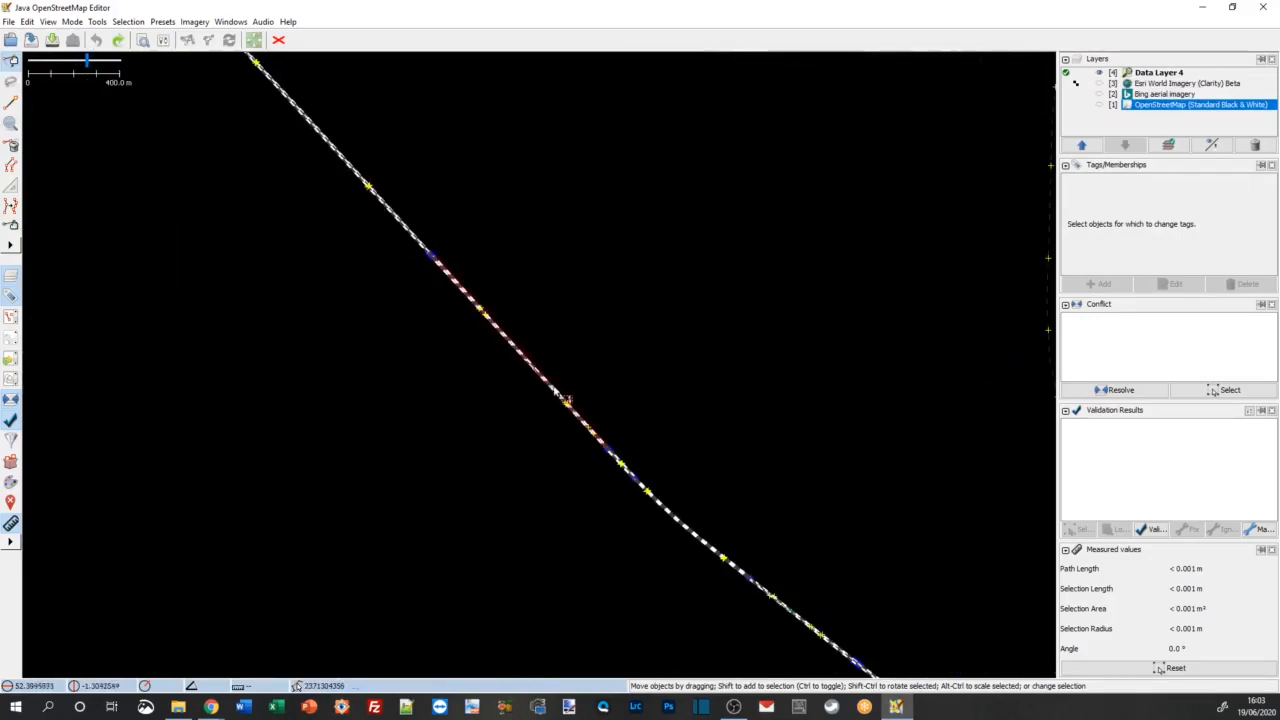
click(530, 383)
click(605, 374)
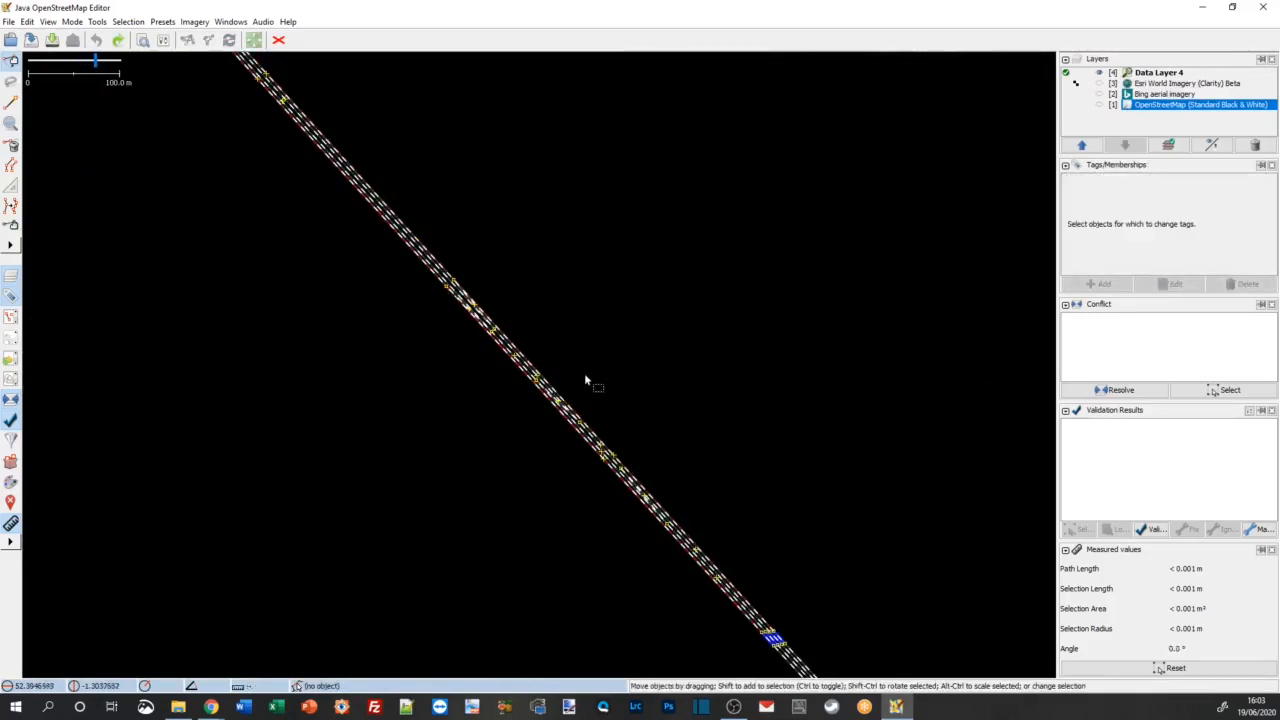
scroll(690, 450, down, 2)
drag(775, 509, 577, 385)
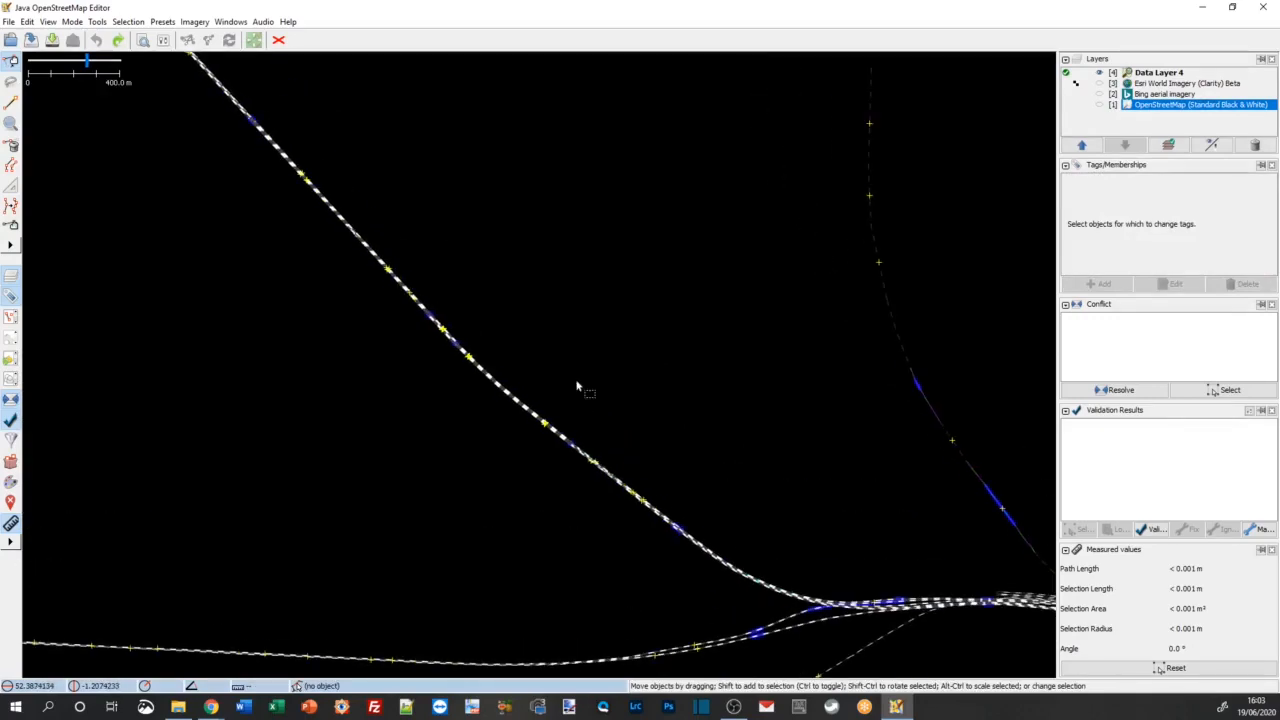
Step: Search the data layer for electrified=contact_line and select all matching objects
click(28, 22)
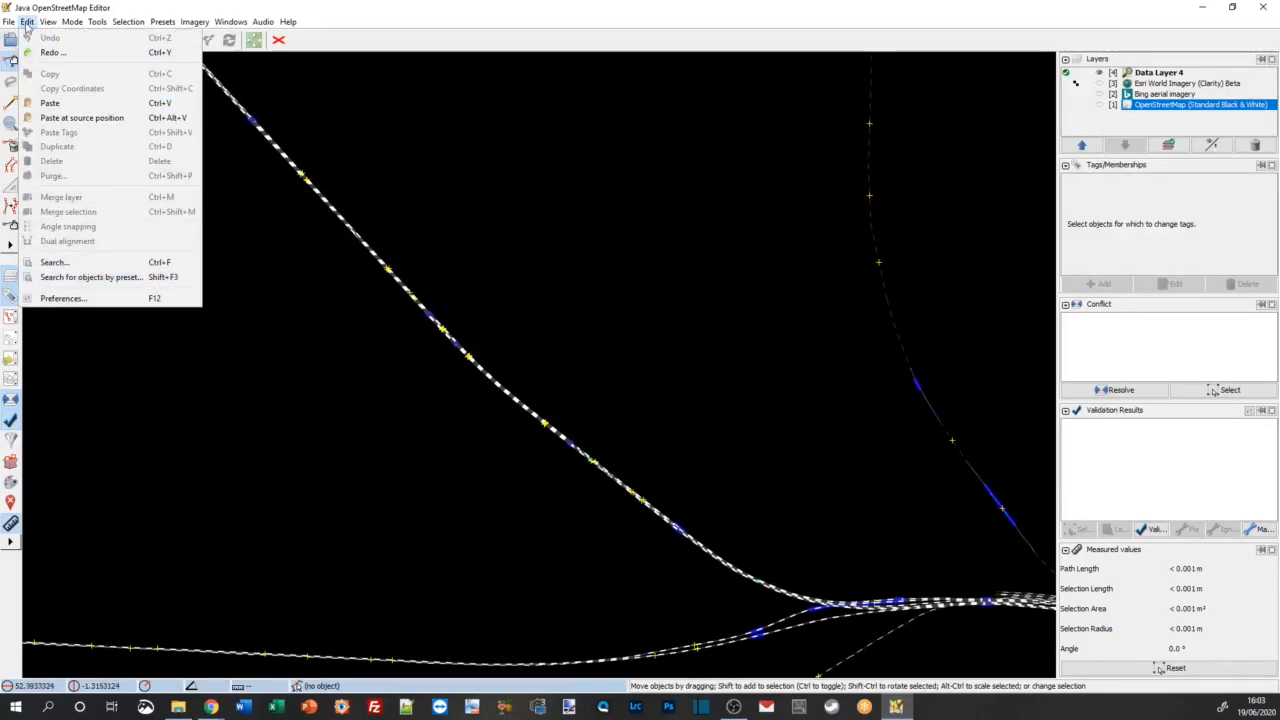
click(104, 264)
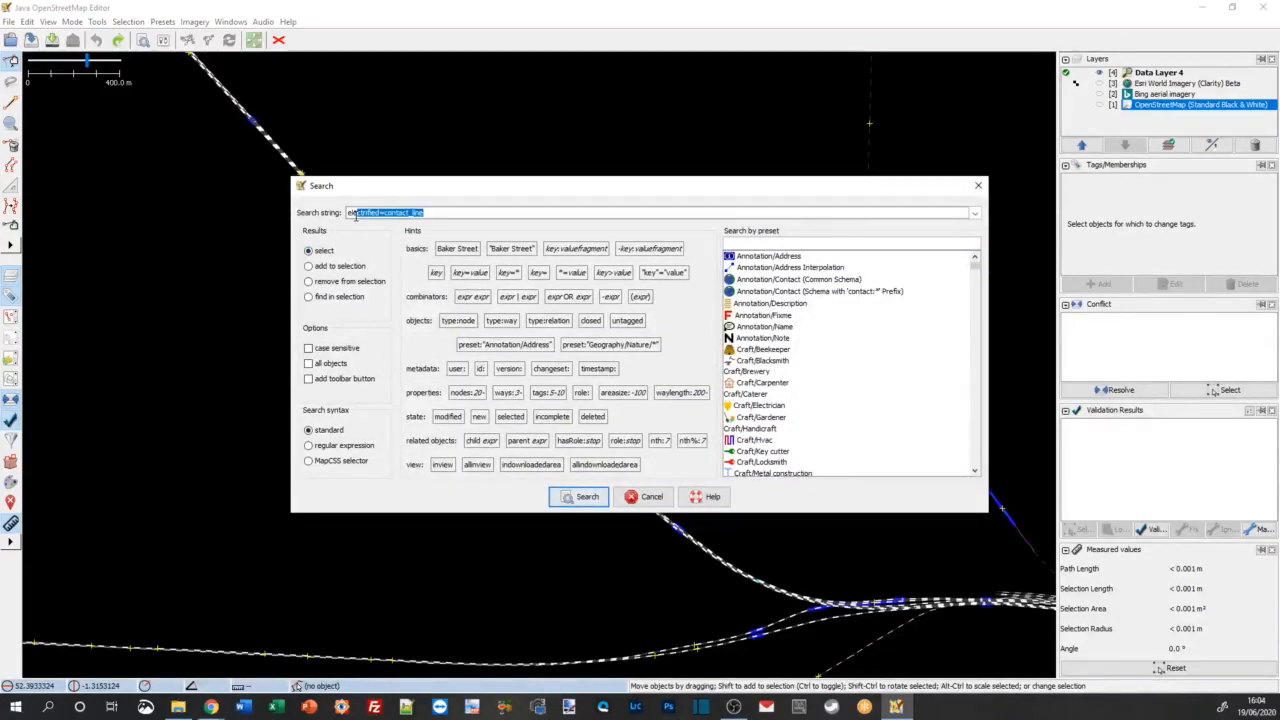
click(355, 214)
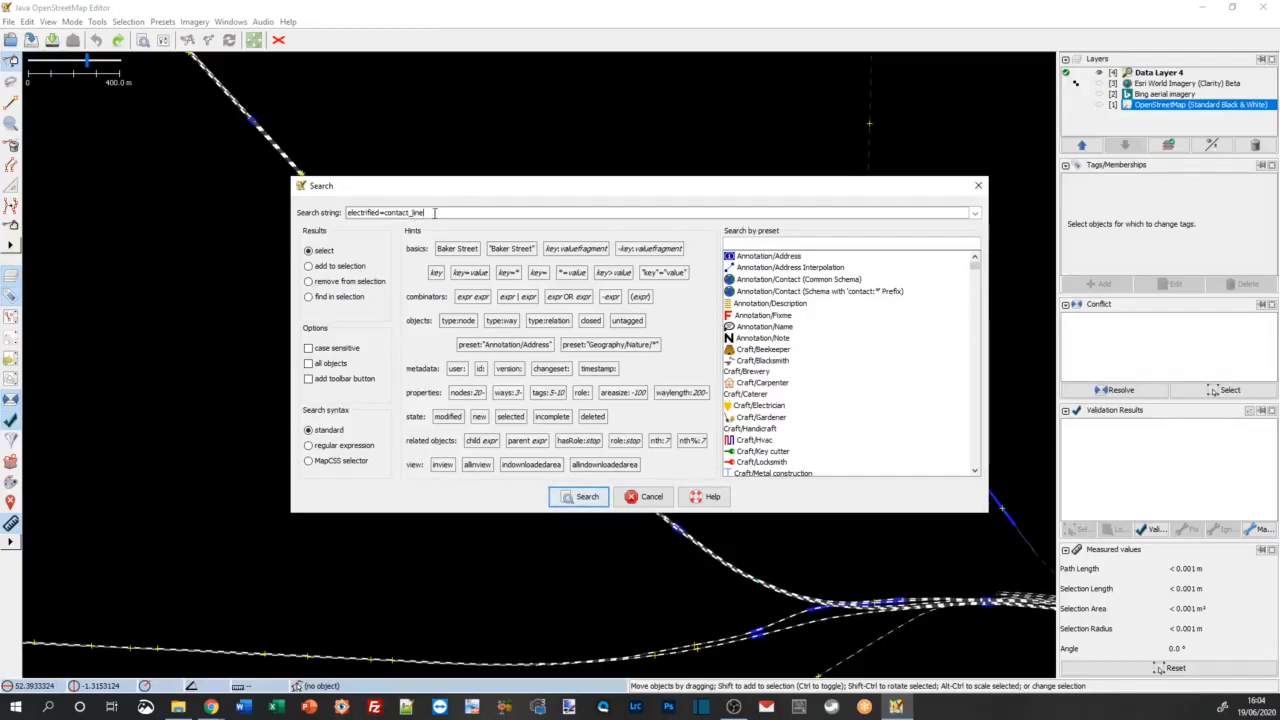
click(588, 498)
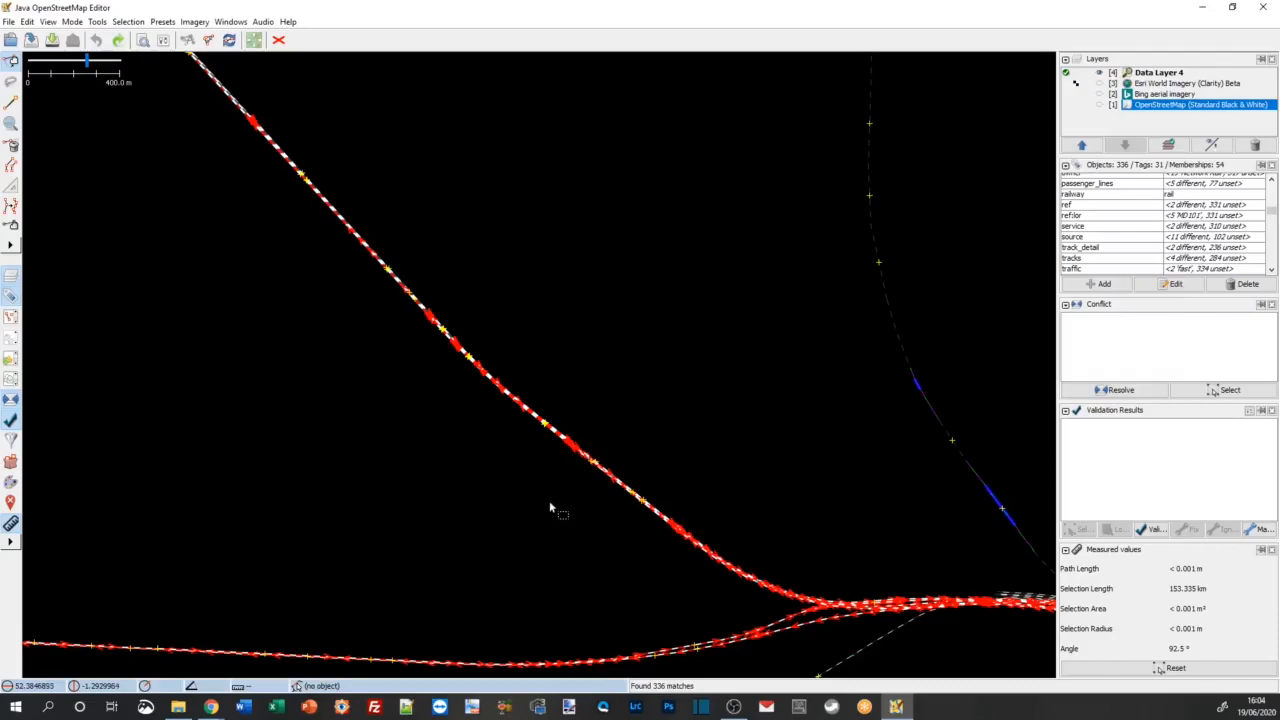
Step: Examine which tracks and crossovers the search selected around the junction near Rugby and on the four-track approach
scroll(566, 515, down, 1)
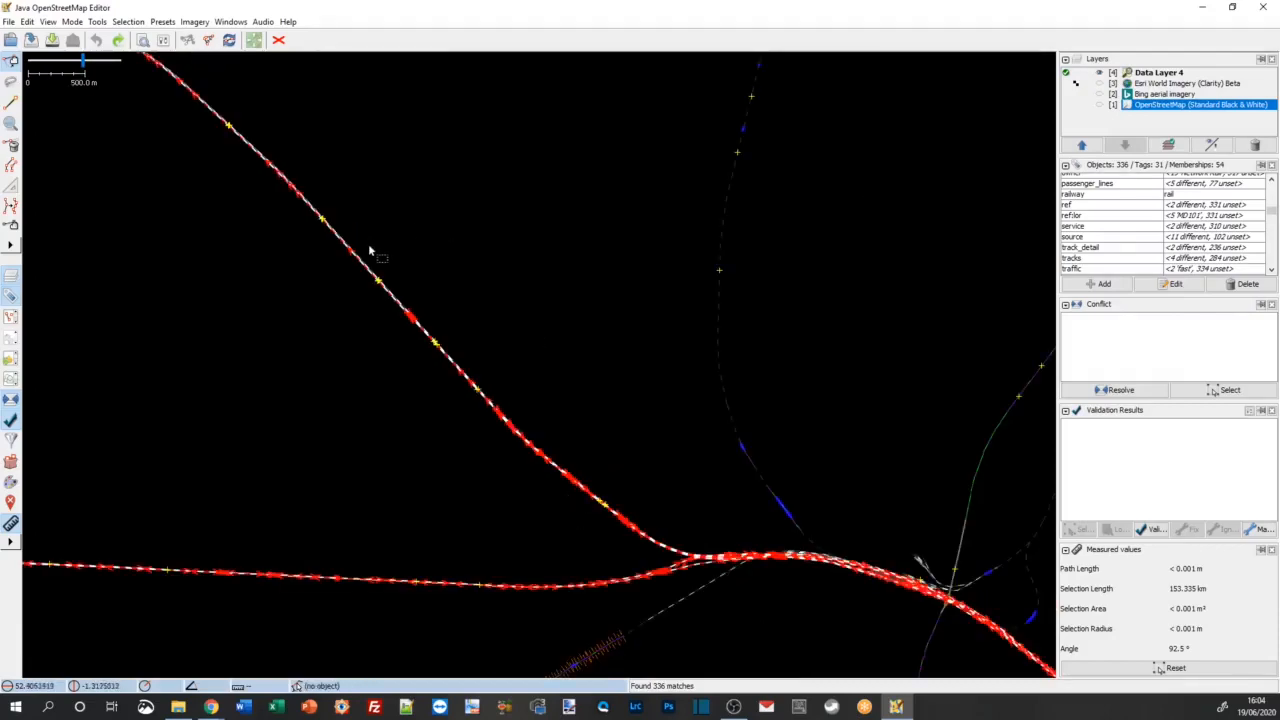
scroll(384, 315, up, 4)
scroll(430, 338, down, 4)
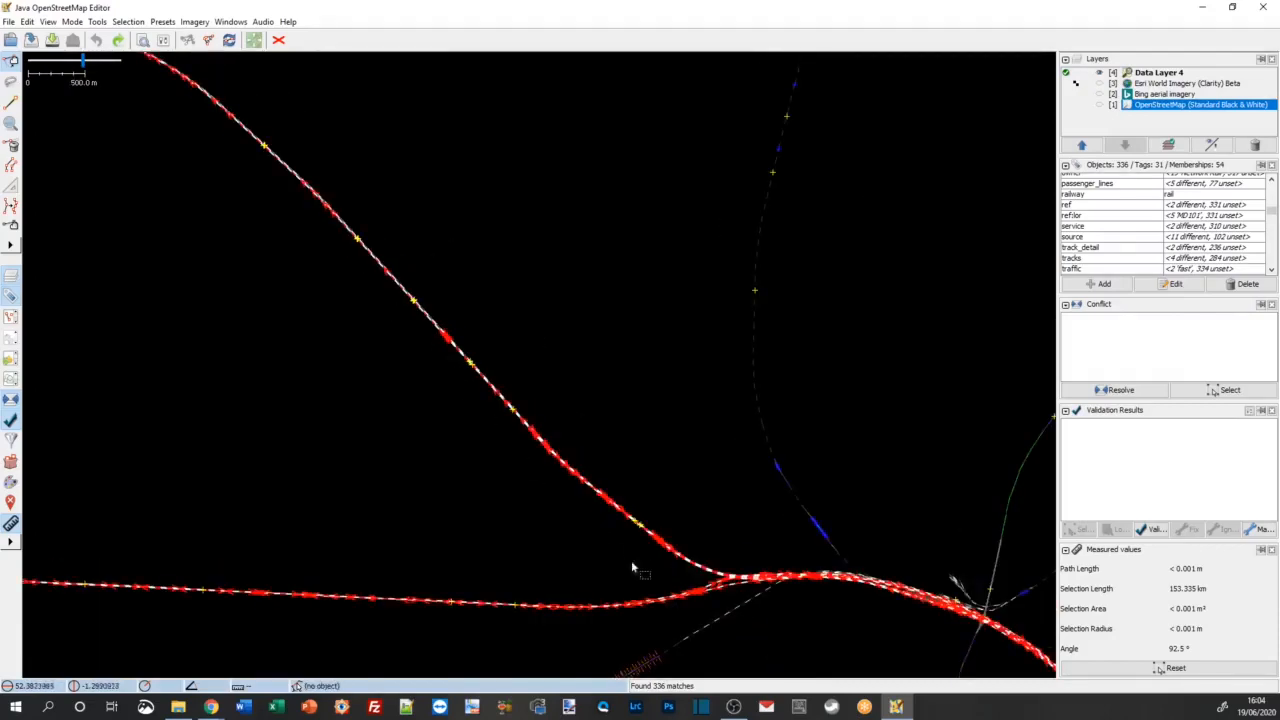
scroll(652, 535, up, 4)
scroll(653, 535, up, 5)
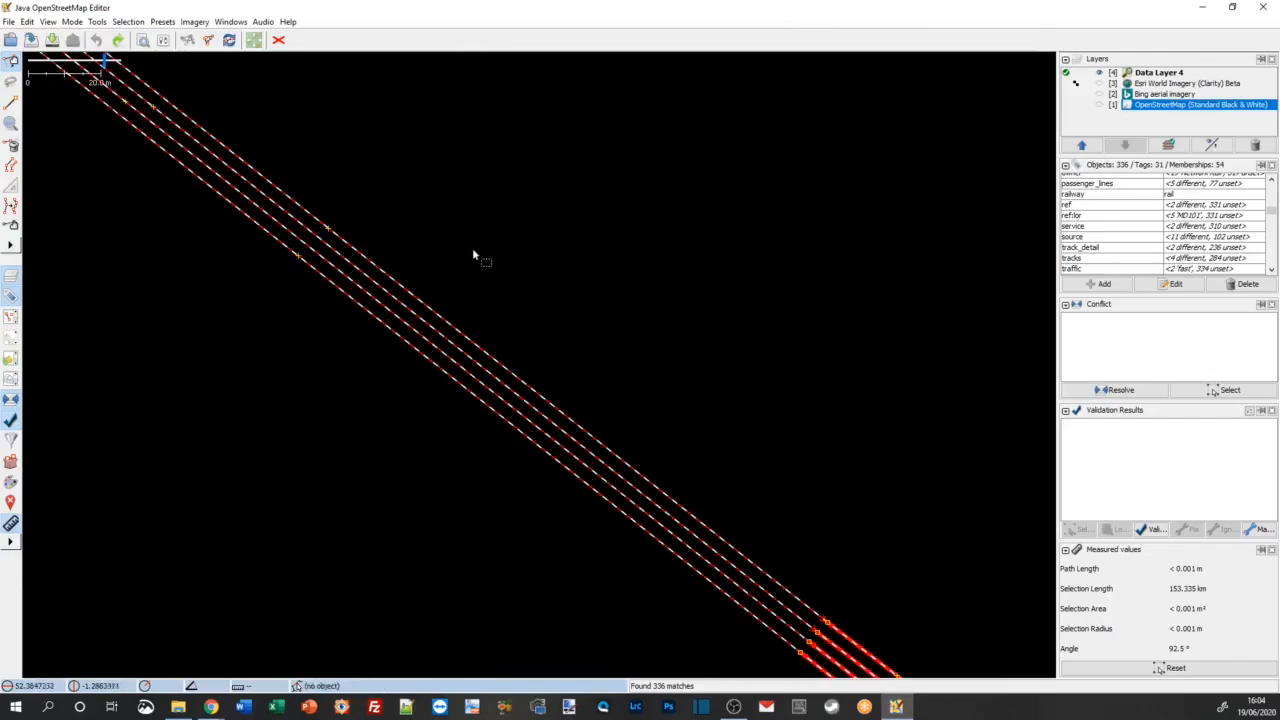
drag(372, 187, 740, 505)
drag(430, 255, 740, 495)
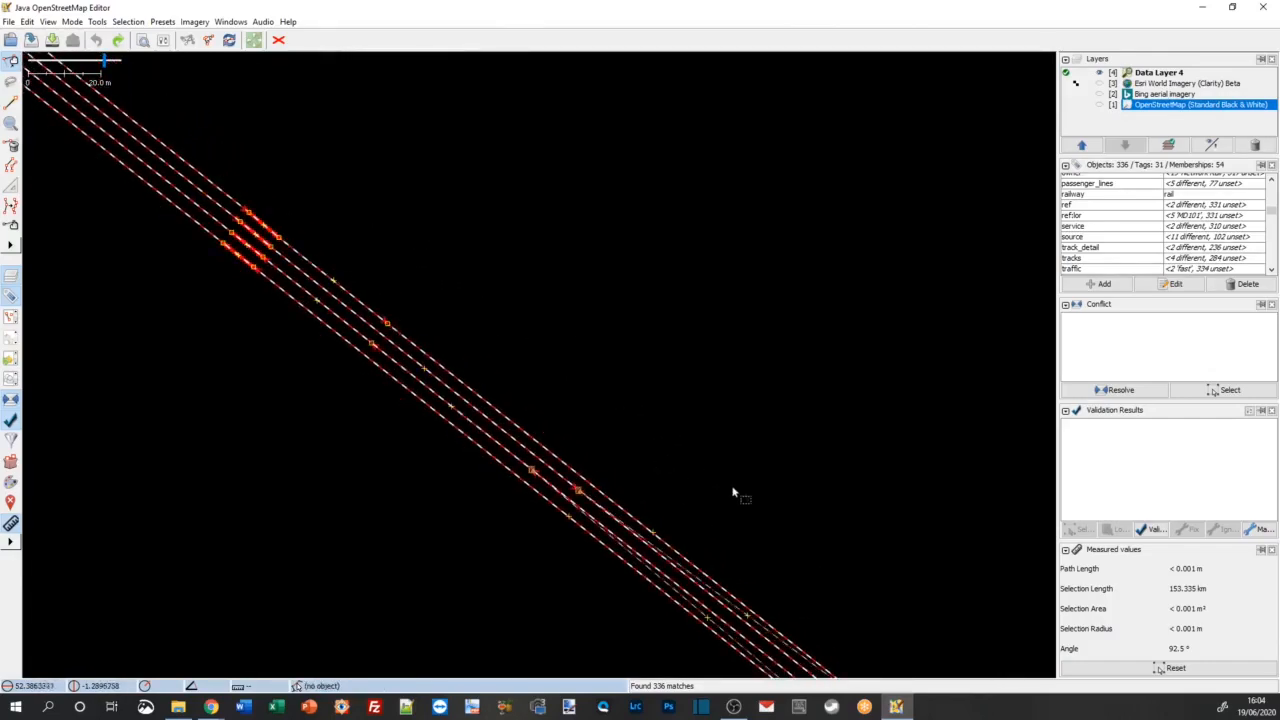
drag(682, 464, 466, 304)
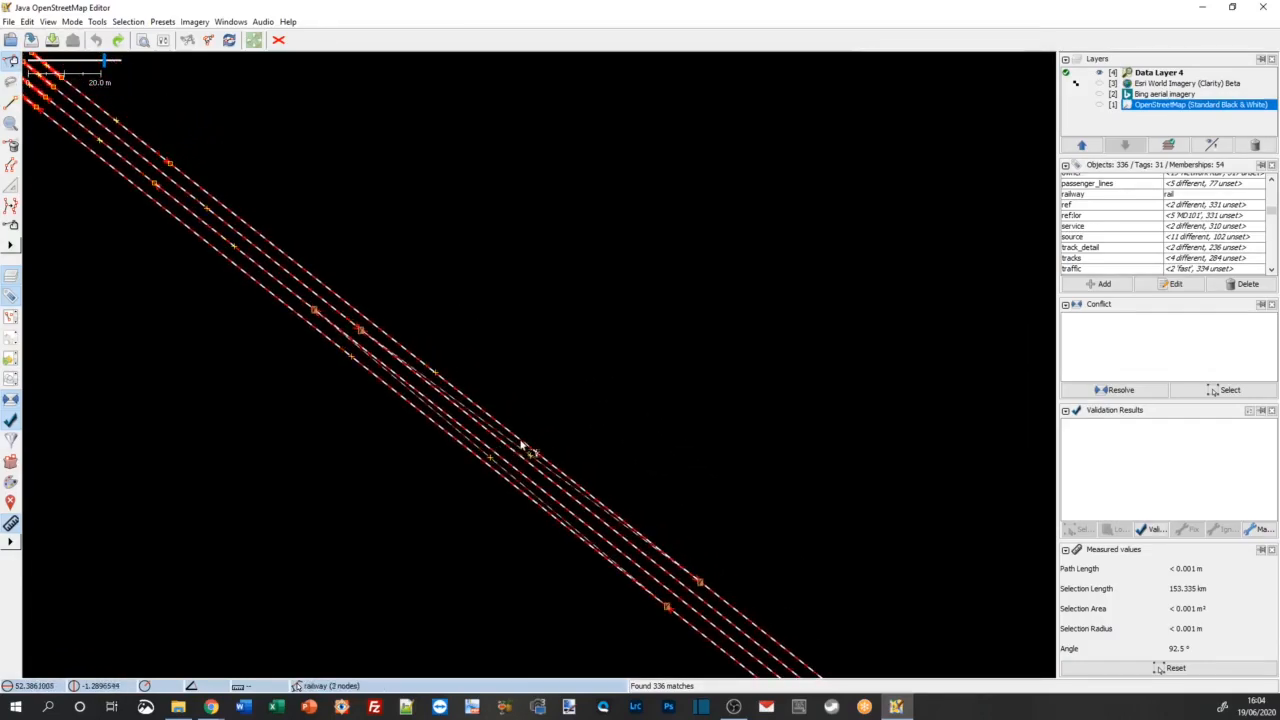
scroll(521, 441, up, 2)
scroll(475, 472, down, 2)
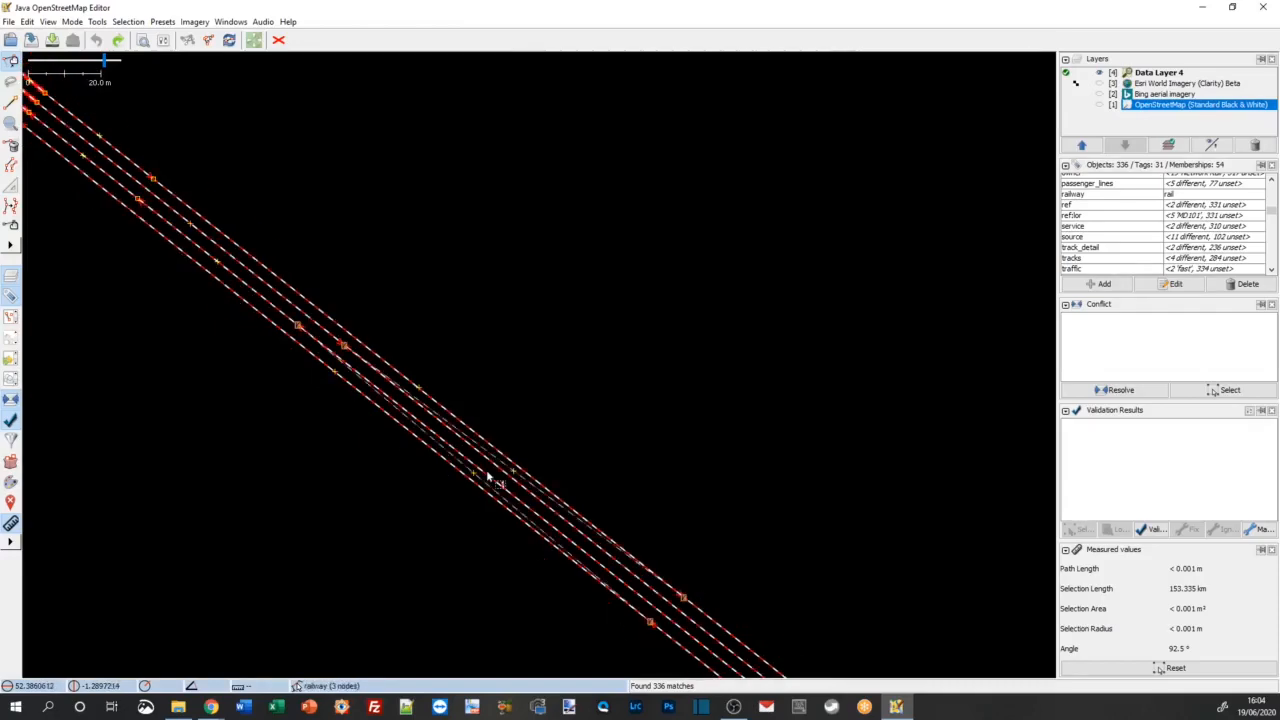
Step: Check the four parallel Trent Valley Line tracks farther northwest for sections missing from the electrified selection
scroll(488, 418, down, 3)
drag(371, 234, 806, 607)
drag(448, 287, 624, 506)
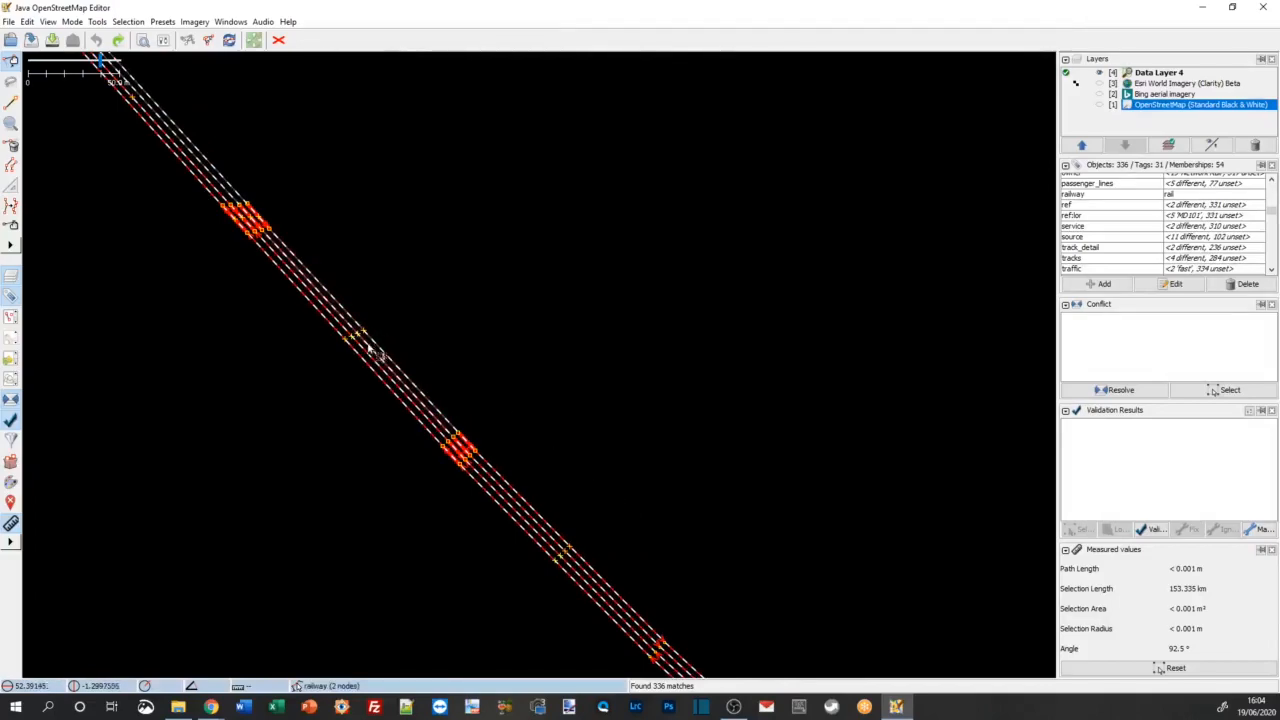
drag(417, 277, 652, 487)
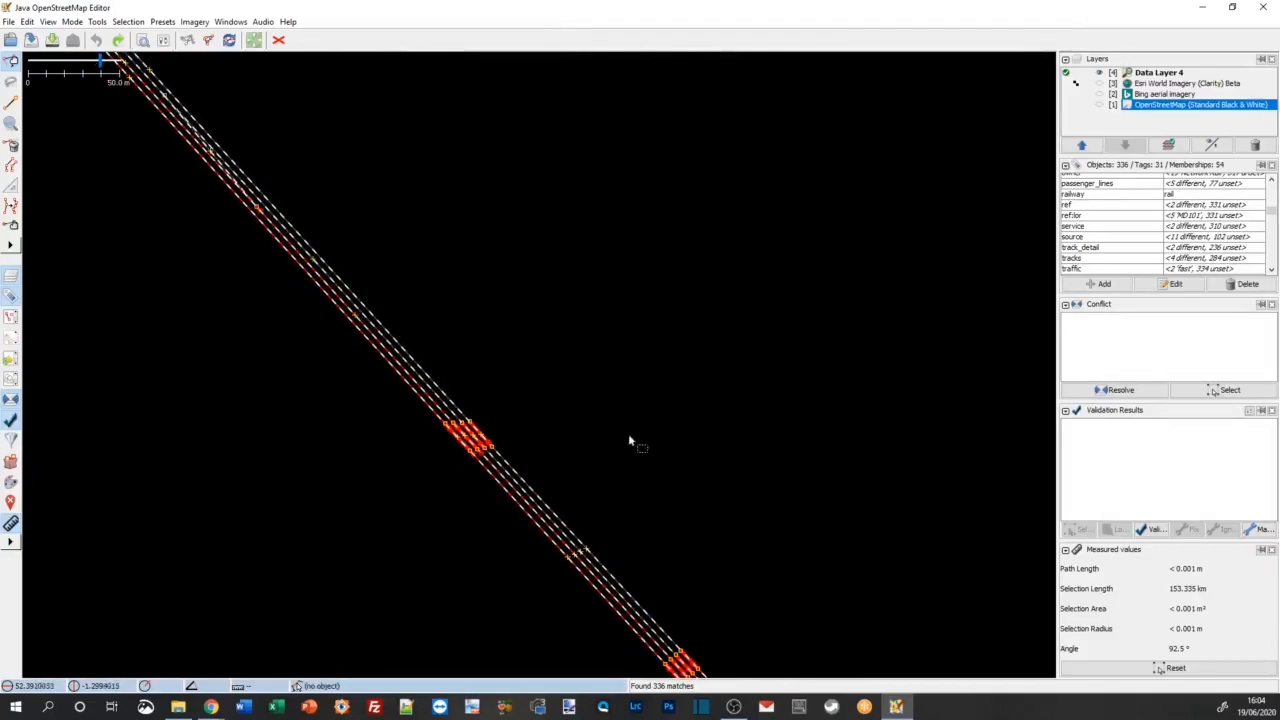
drag(453, 251, 661, 521)
drag(420, 318, 585, 550)
drag(430, 340, 661, 537)
drag(435, 293, 631, 571)
drag(310, 196, 546, 486)
drag(407, 238, 375, 195)
drag(630, 605, 272, 196)
drag(589, 572, 360, 286)
drag(500, 492, 408, 364)
drag(454, 407, 500, 423)
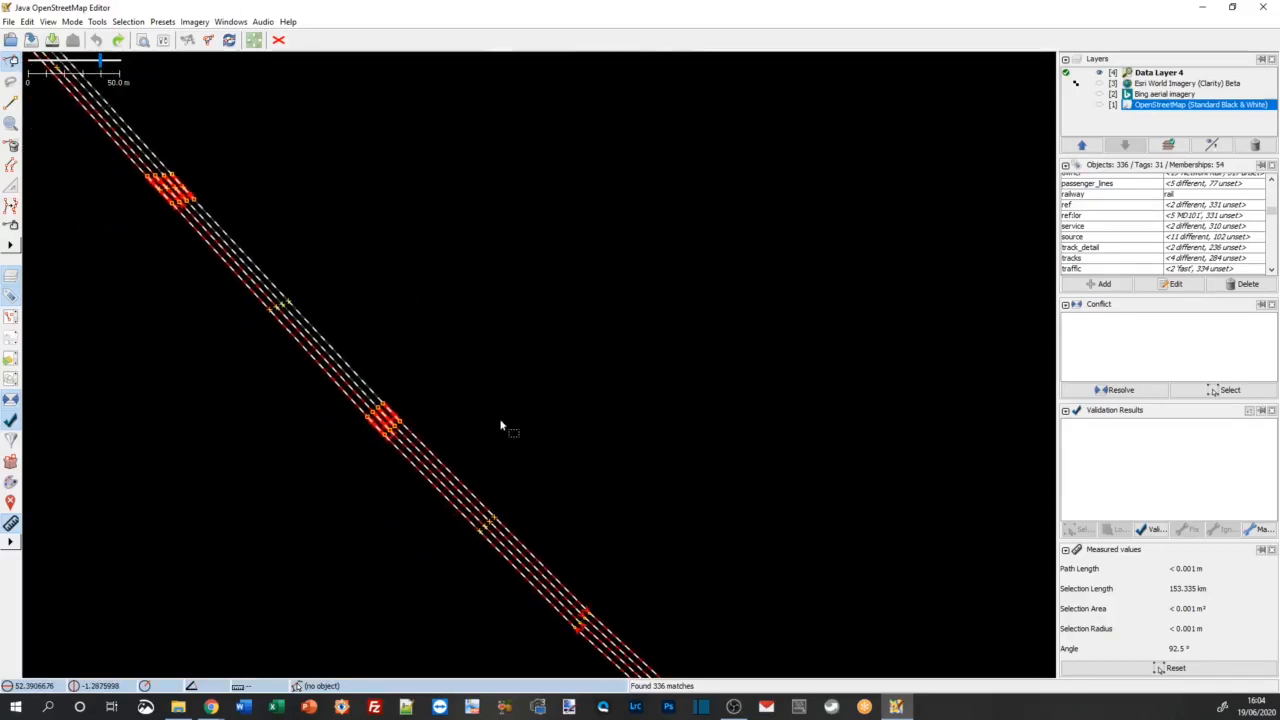
Step: Replace the search selection with the four short parallel Trent Valley Line segments and the four tracks adjoining them to the northwest
click(423, 381)
scroll(397, 401, up, 2)
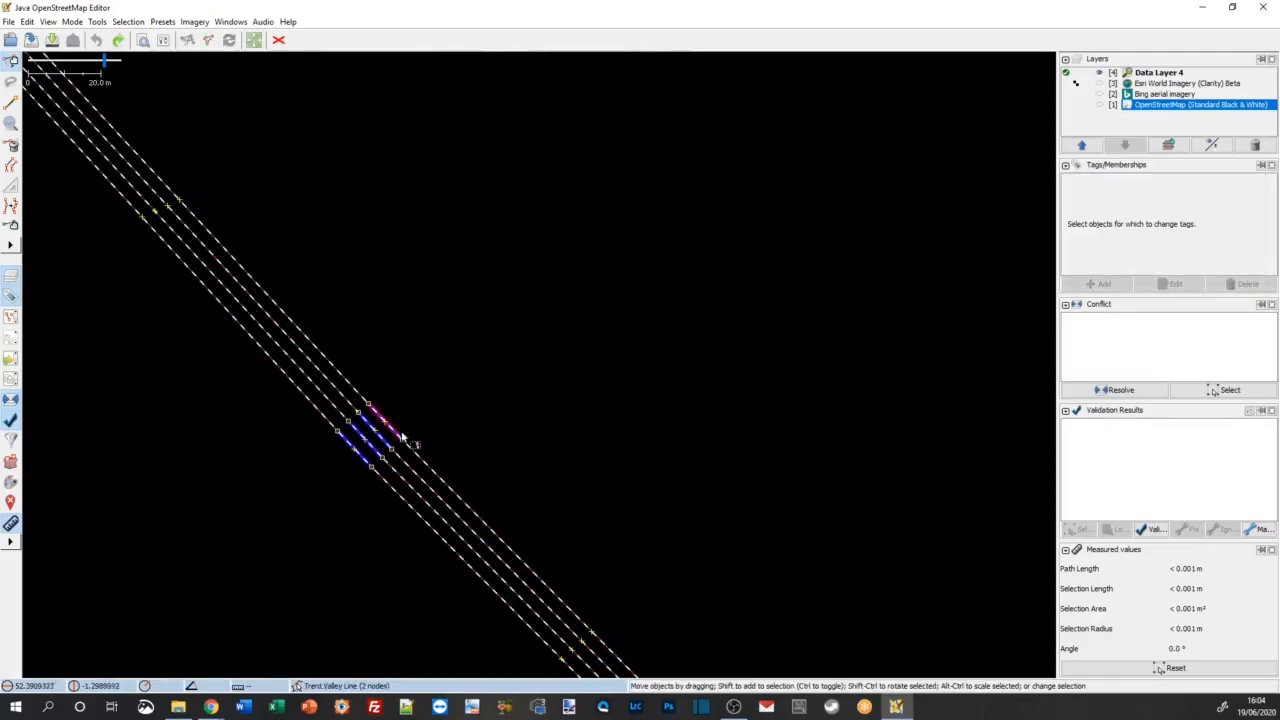
click(401, 439)
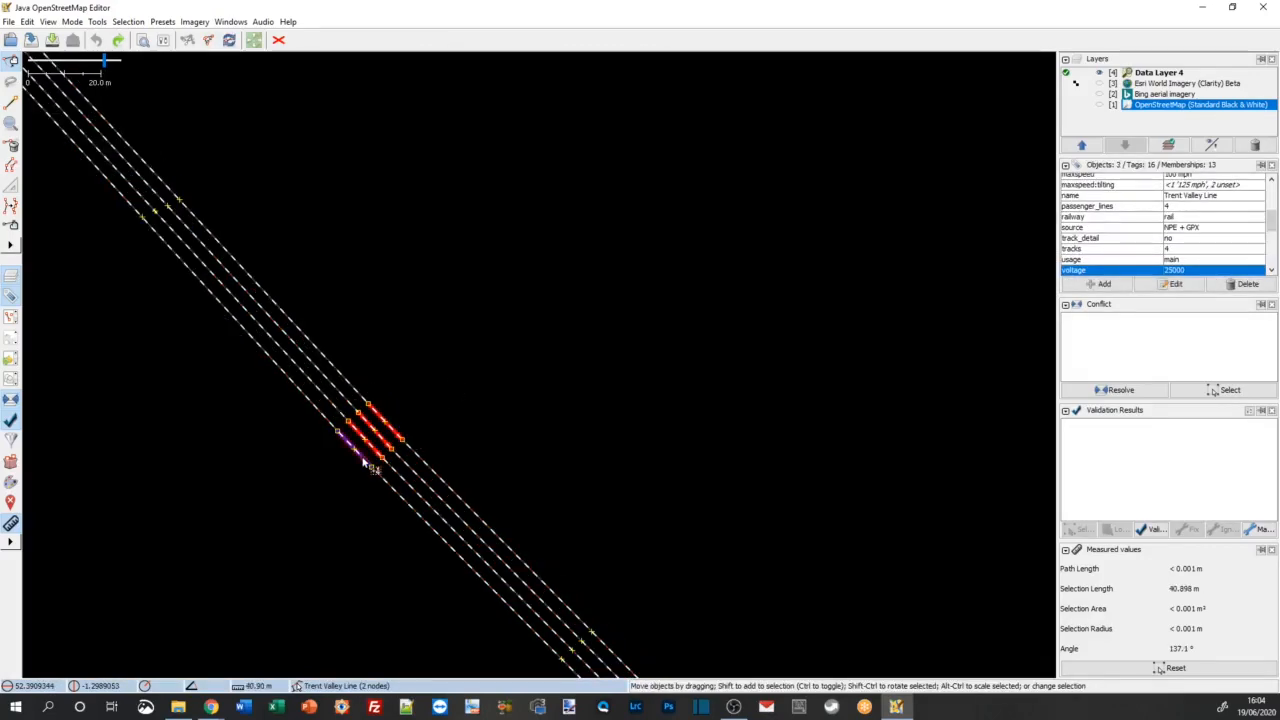
shift+click(323, 423)
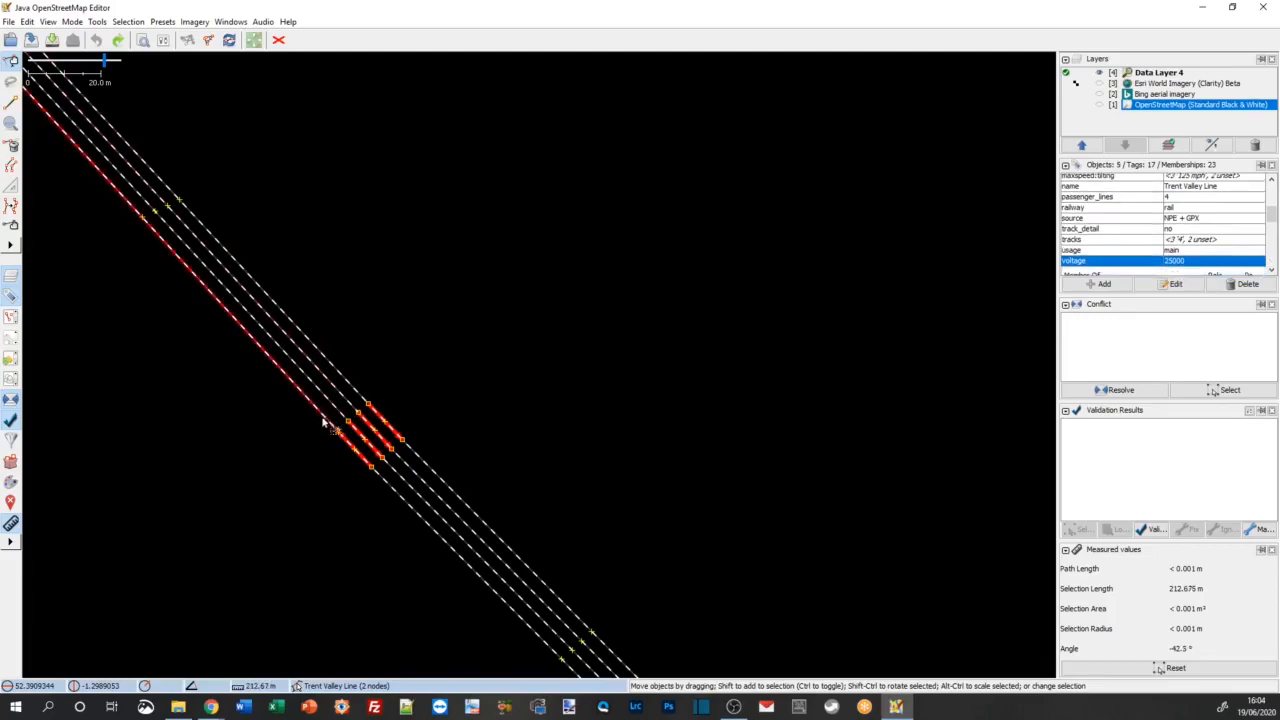
shift+click(338, 403)
shift+click(341, 391)
shift+click(344, 379)
Step: Extend the selection with the next four short parallel Trent Valley Line segments and the four tracks adjoining them to the northwest
drag(354, 213, 528, 420)
drag(325, 228, 555, 458)
shift+click(381, 417)
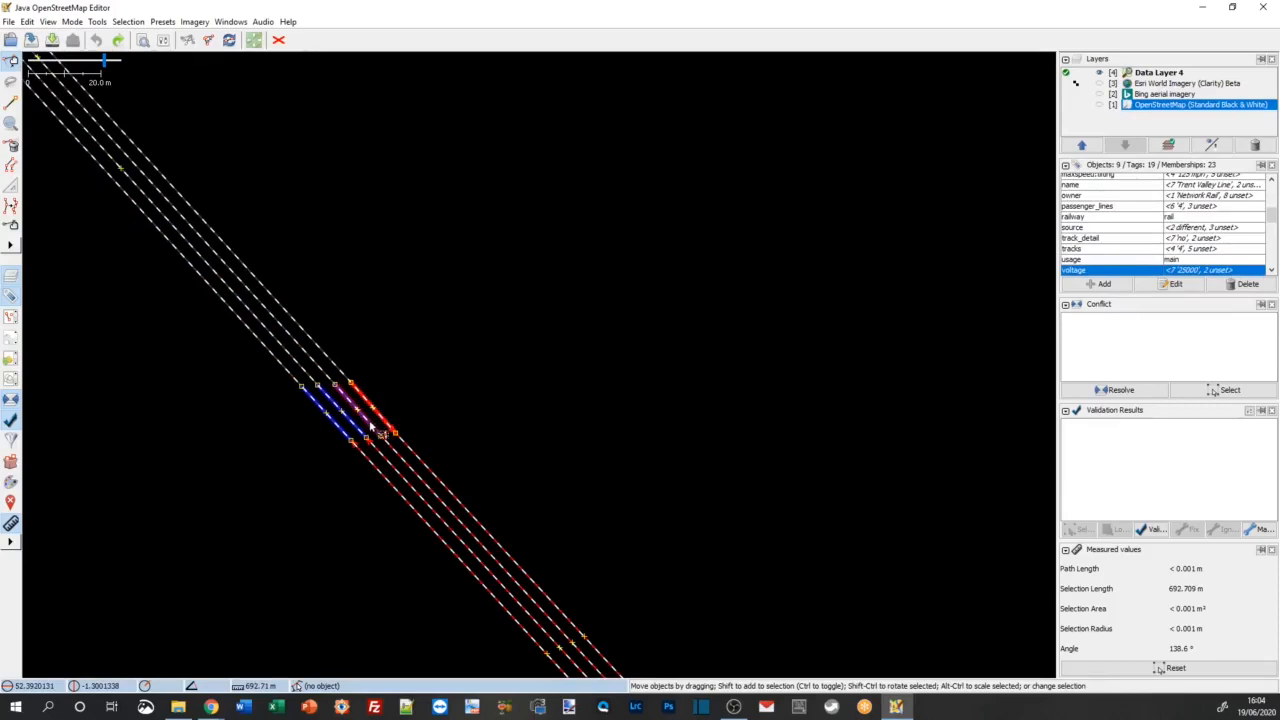
shift+click(370, 425)
shift+click(354, 433)
shift+click(340, 360)
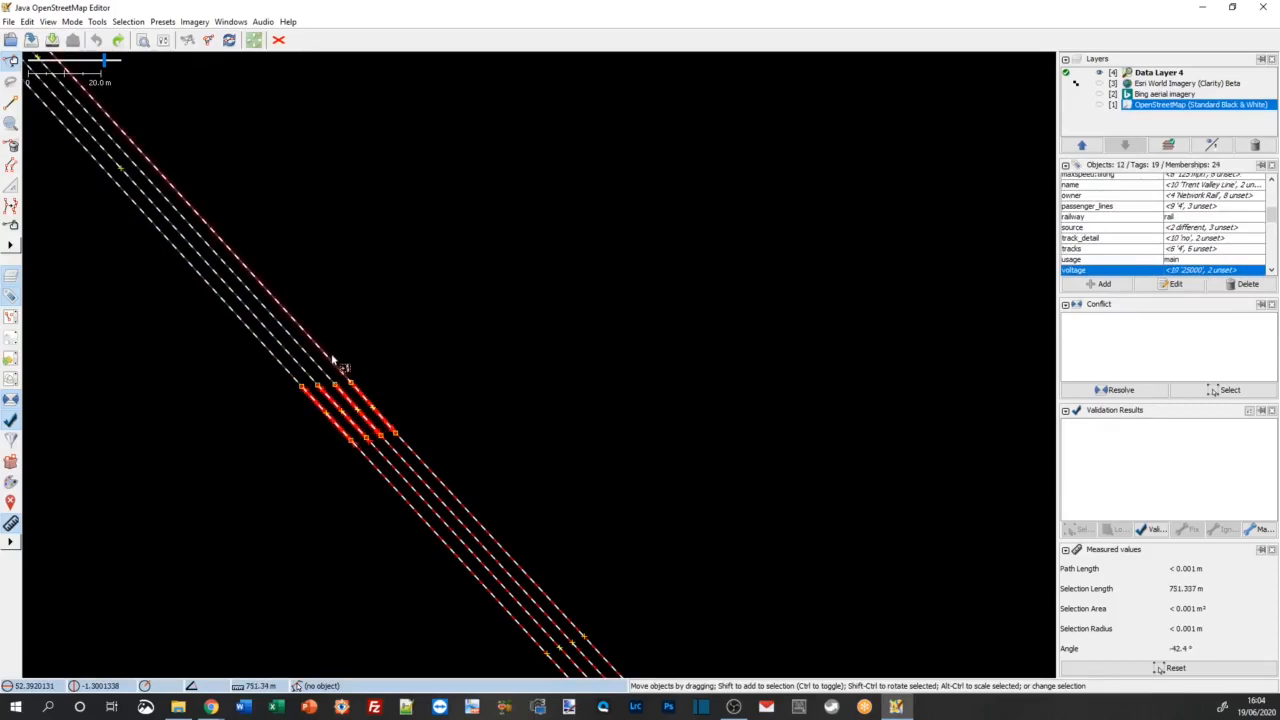
shift+click(332, 365)
shift+click(320, 368)
shift+click(308, 371)
shift+click(292, 374)
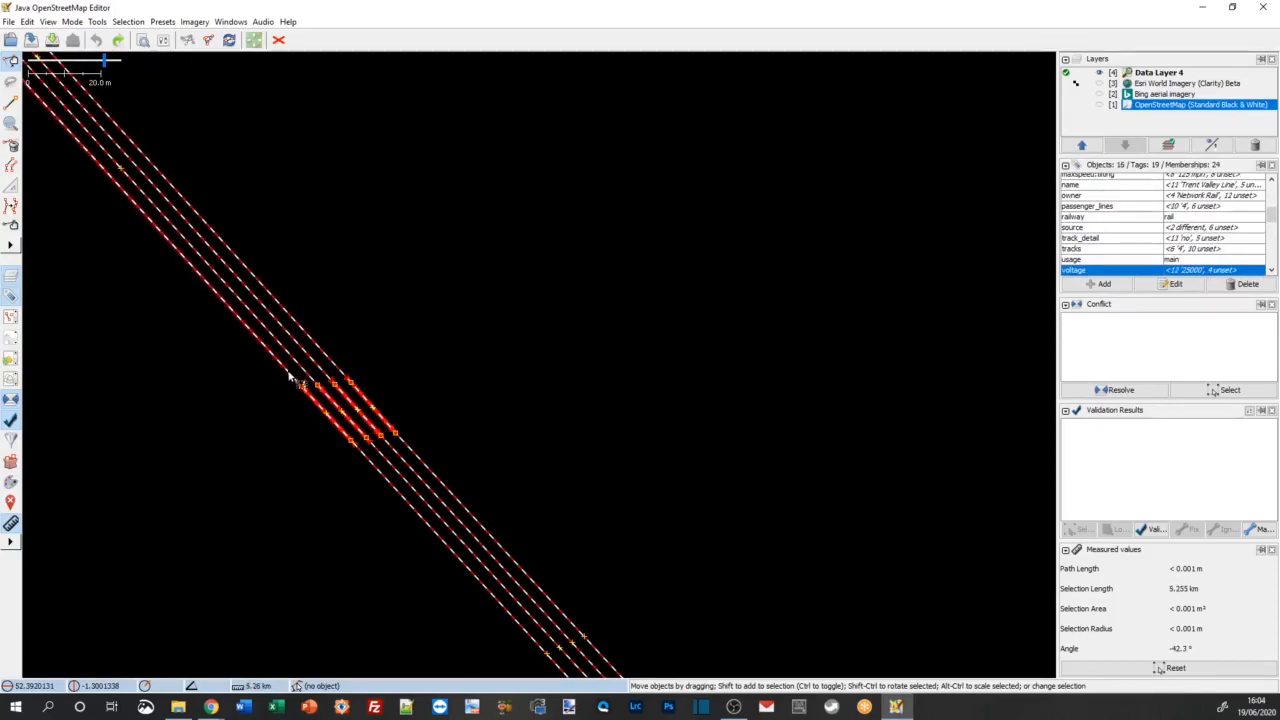
Step: Add the two successive crossovers between the two middle tracks farther northwest to the selection
drag(311, 190, 603, 437)
drag(390, 257, 507, 400)
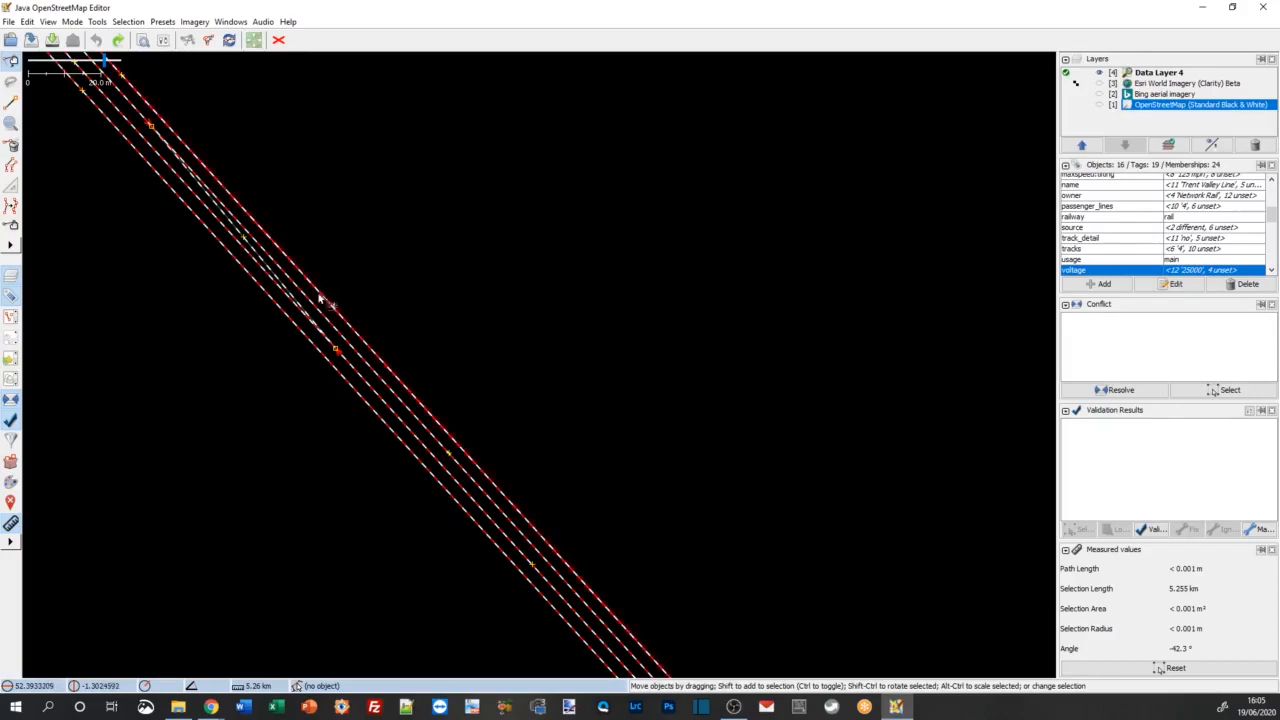
scroll(298, 288, up, 3)
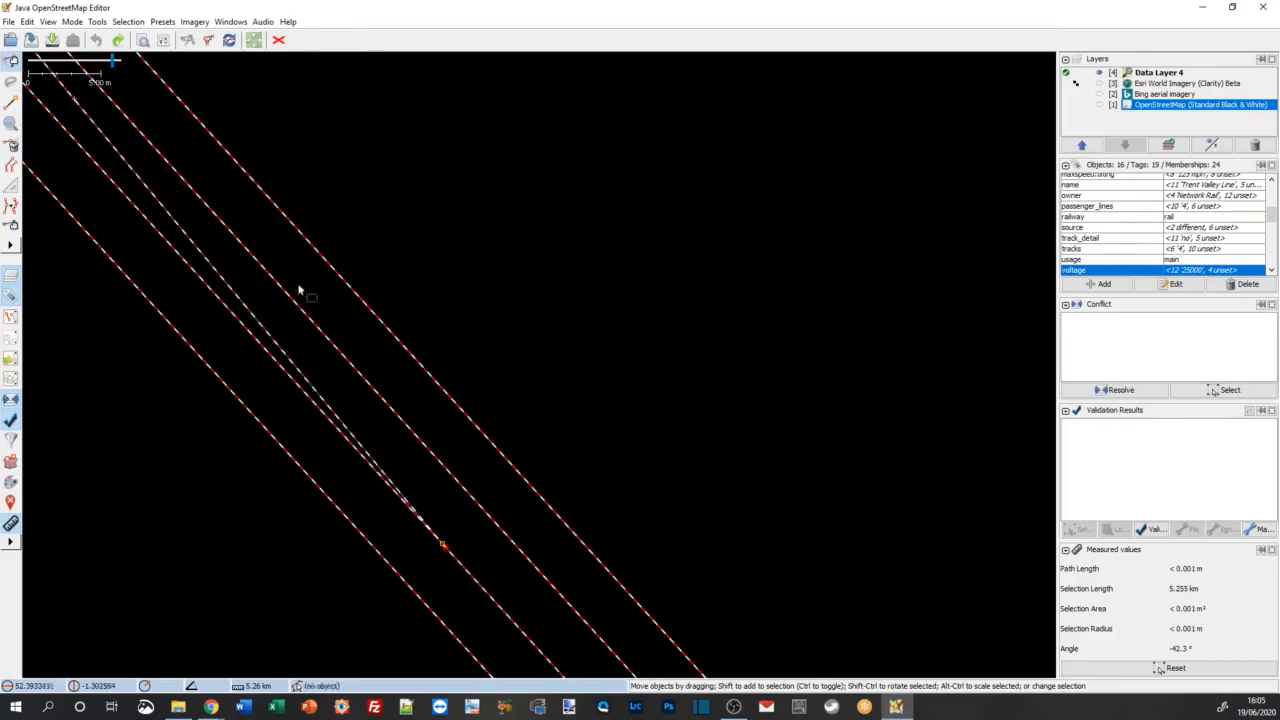
shift+click(258, 321)
scroll(530, 235, down, 3)
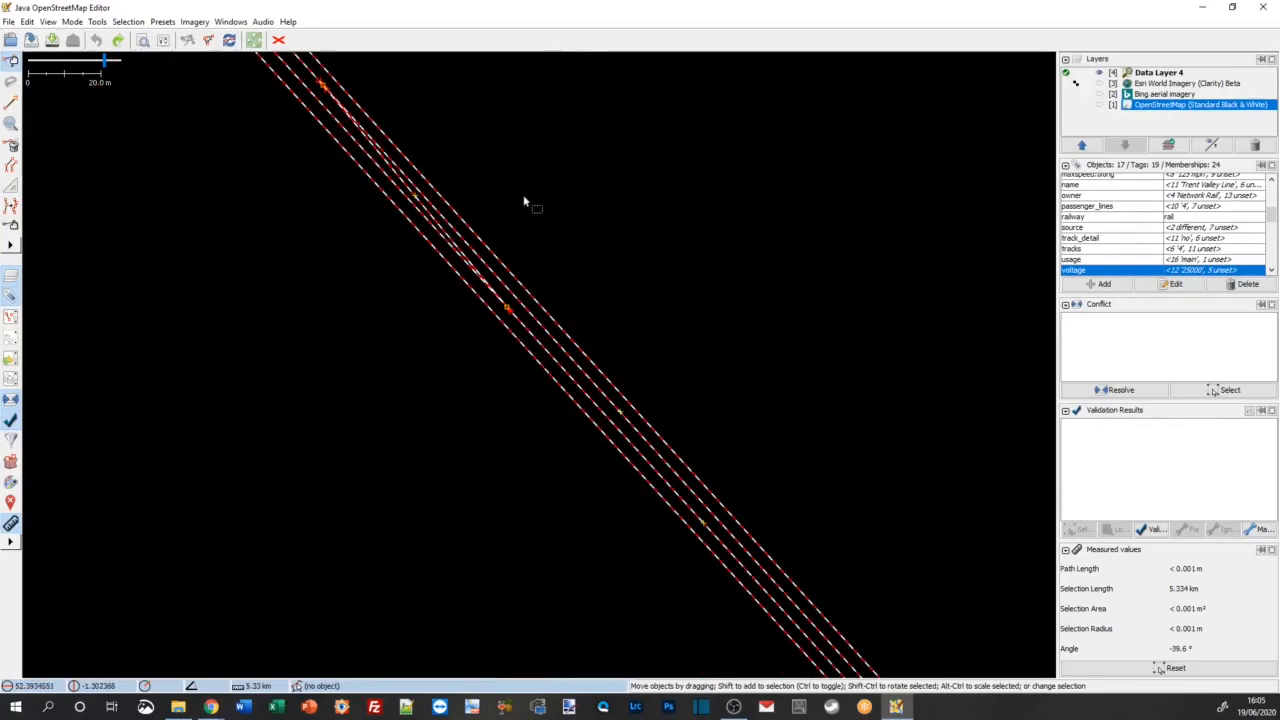
scroll(490, 360, up, 2)
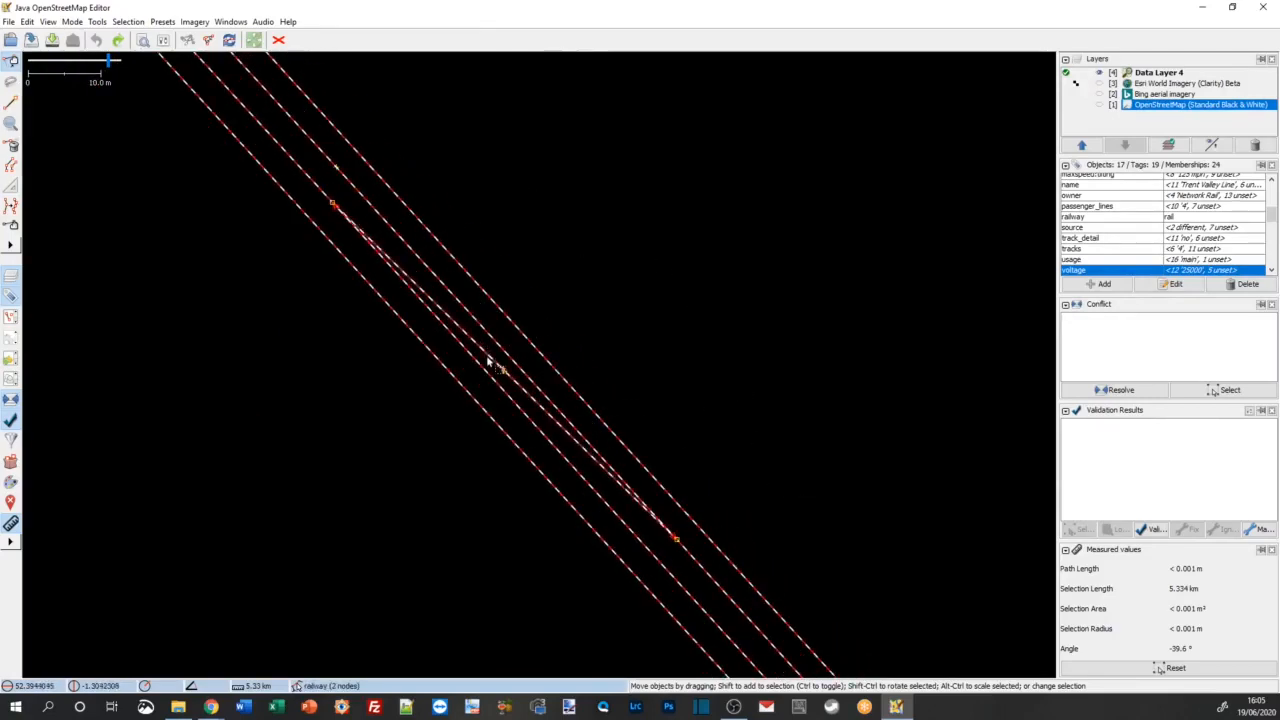
shift+click(488, 359)
scroll(581, 231, down, 2)
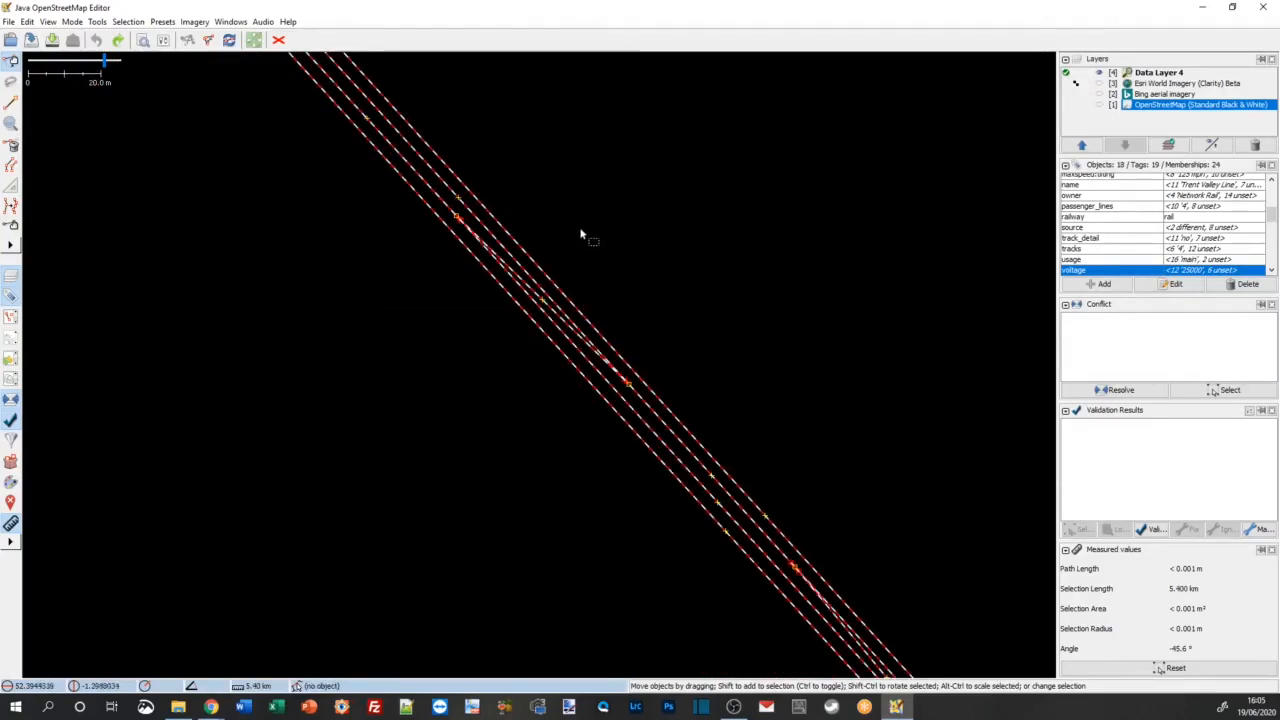
Step: Add the pair of side-by-side crossovers linking each middle track with its neighbouring outer track to the selection
drag(581, 233, 816, 508)
drag(687, 279, 732, 369)
scroll(559, 326, up, 2)
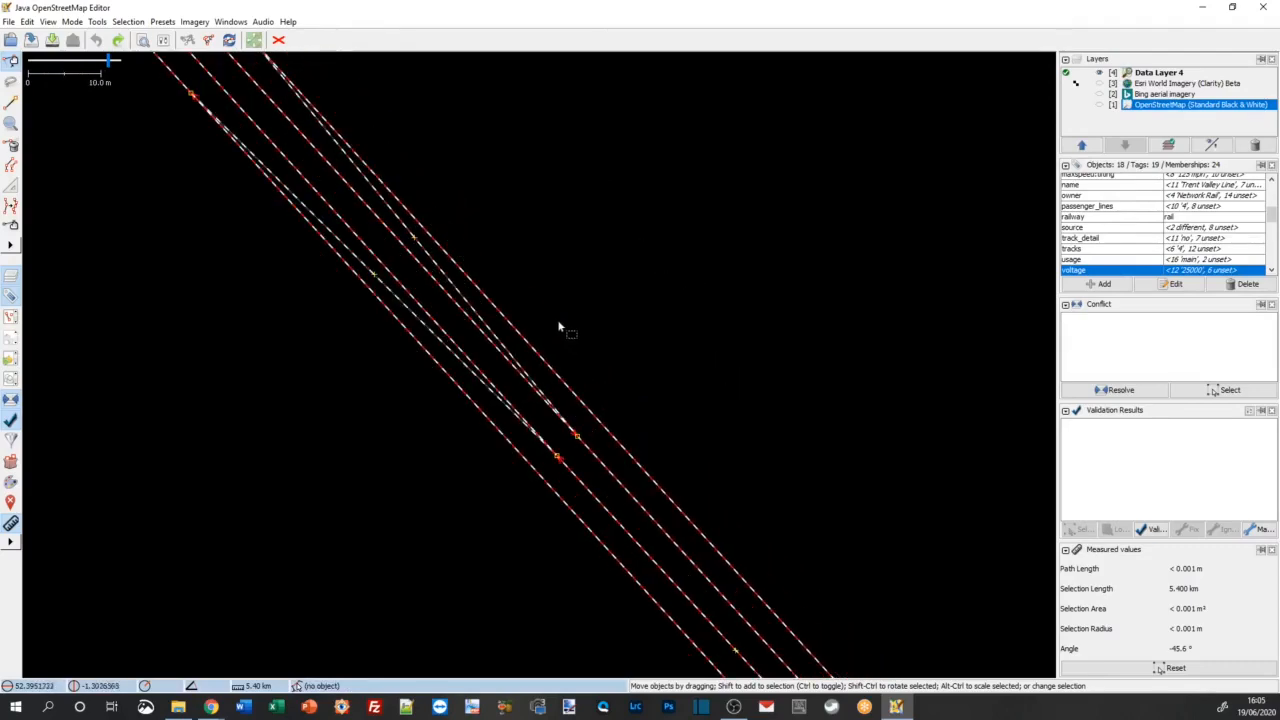
shift+click(457, 343)
shift+click(454, 346)
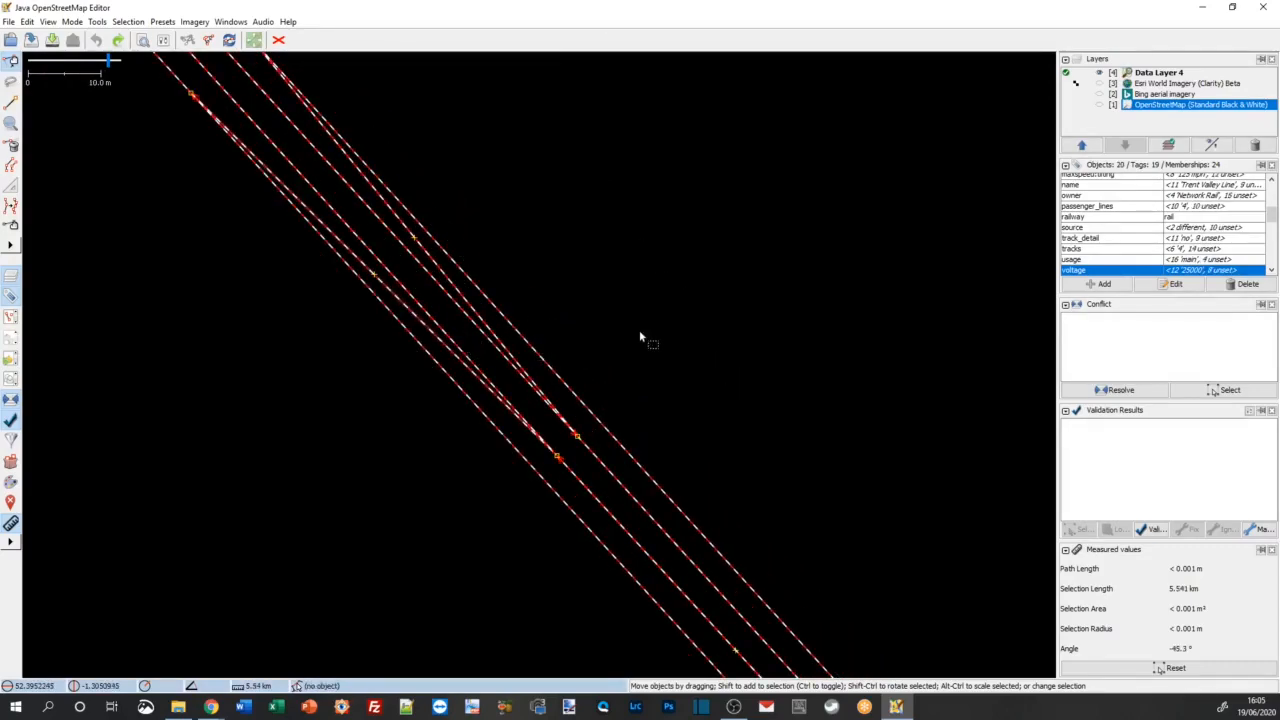
scroll(641, 337, down, 2)
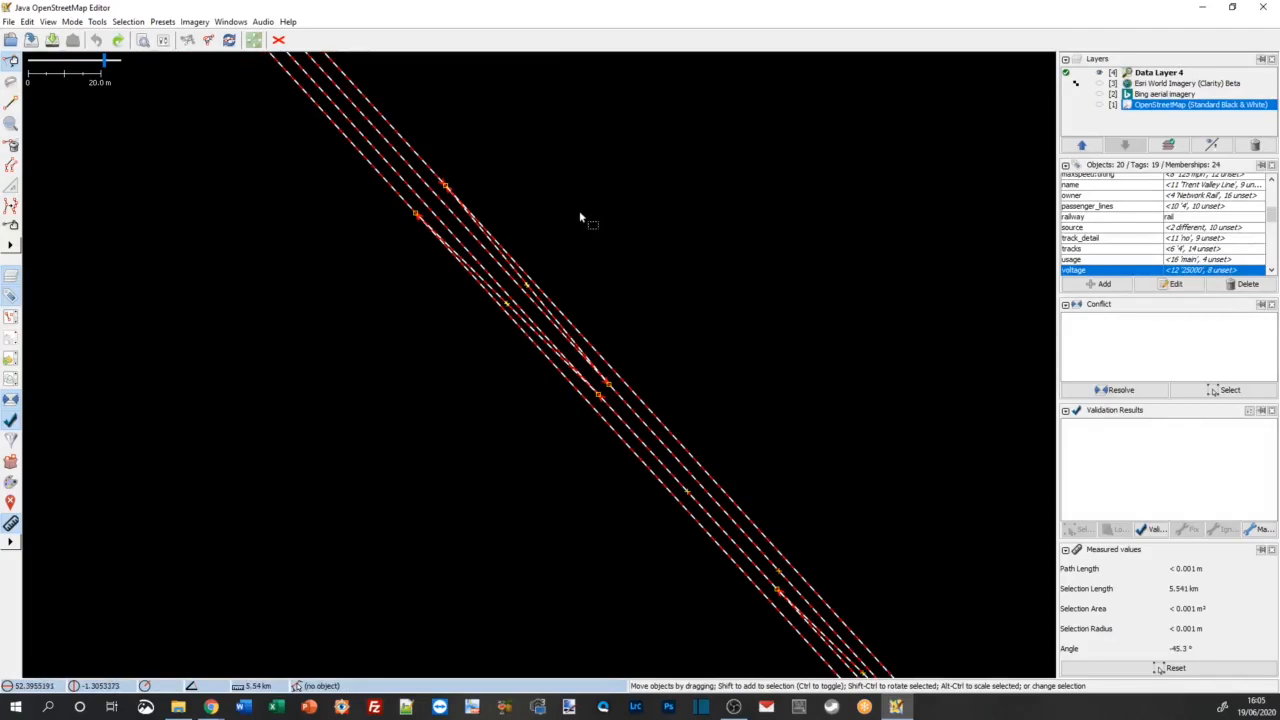
Step: Add the four parallel track segments at Walton's Bridge to the selection
drag(543, 191, 748, 434)
drag(576, 212, 770, 600)
drag(488, 288, 689, 536)
drag(538, 308, 646, 399)
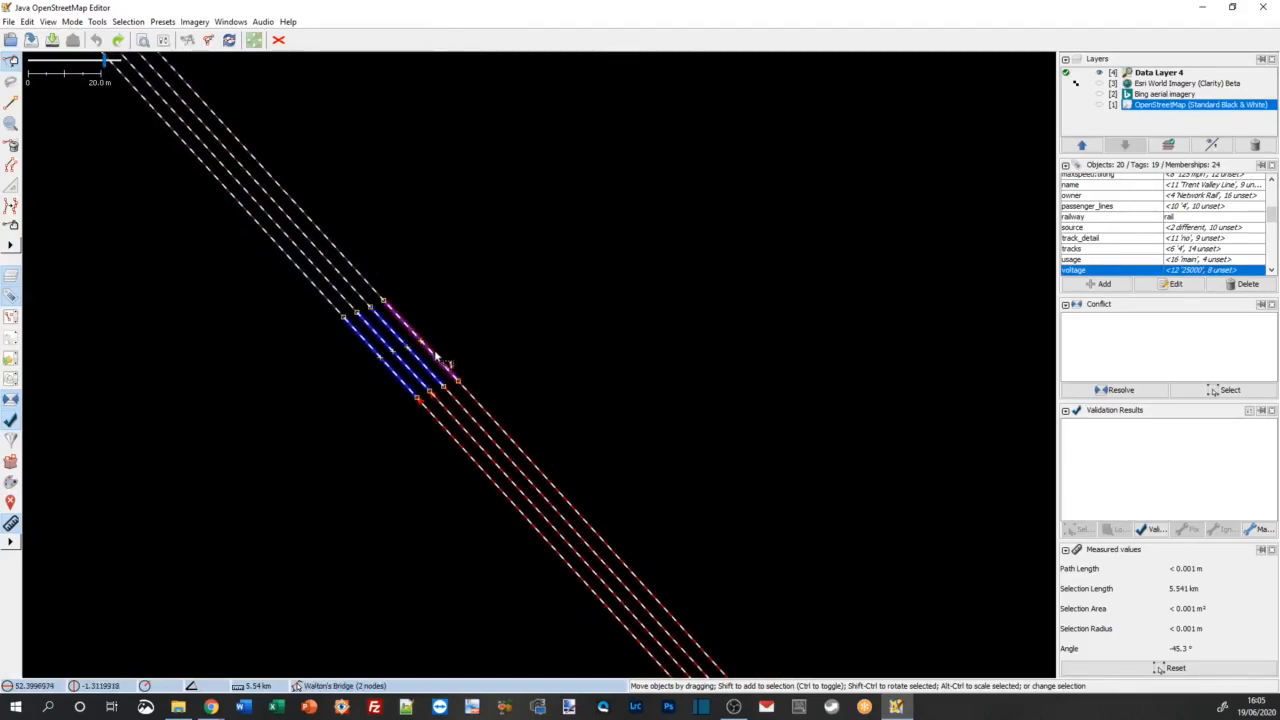
scroll(437, 355, up, 2)
shift+click(449, 364)
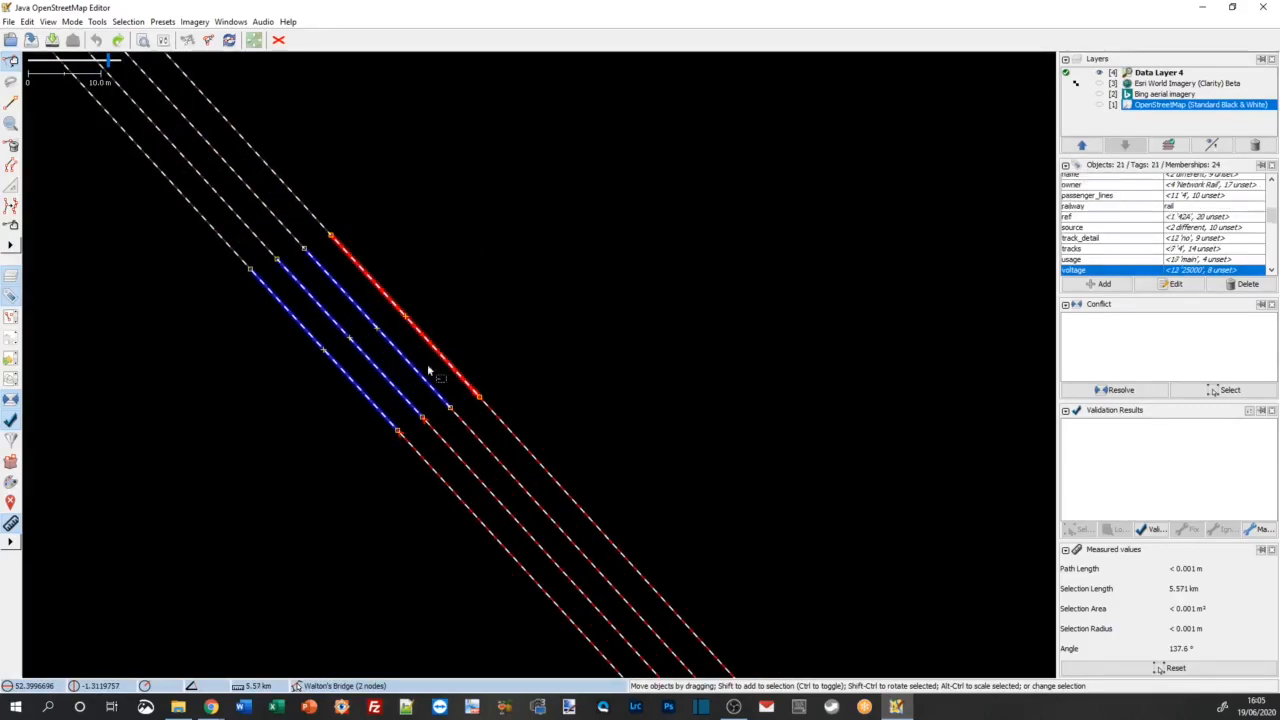
shift+click(423, 378)
shift+click(394, 386)
shift+click(371, 403)
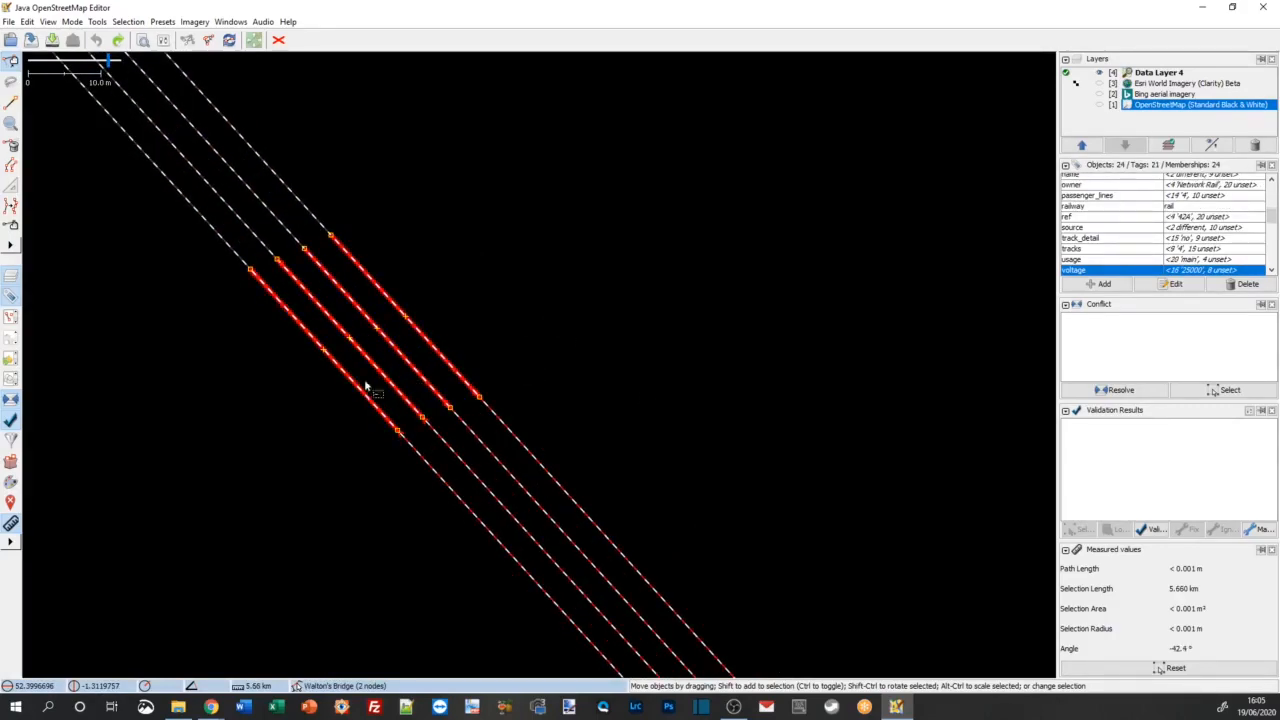
Step: Add the four tracks adjoining Walton's Bridge on its northwest side to the selection
shift+click(247, 263)
shift+click(258, 240)
shift+click(281, 222)
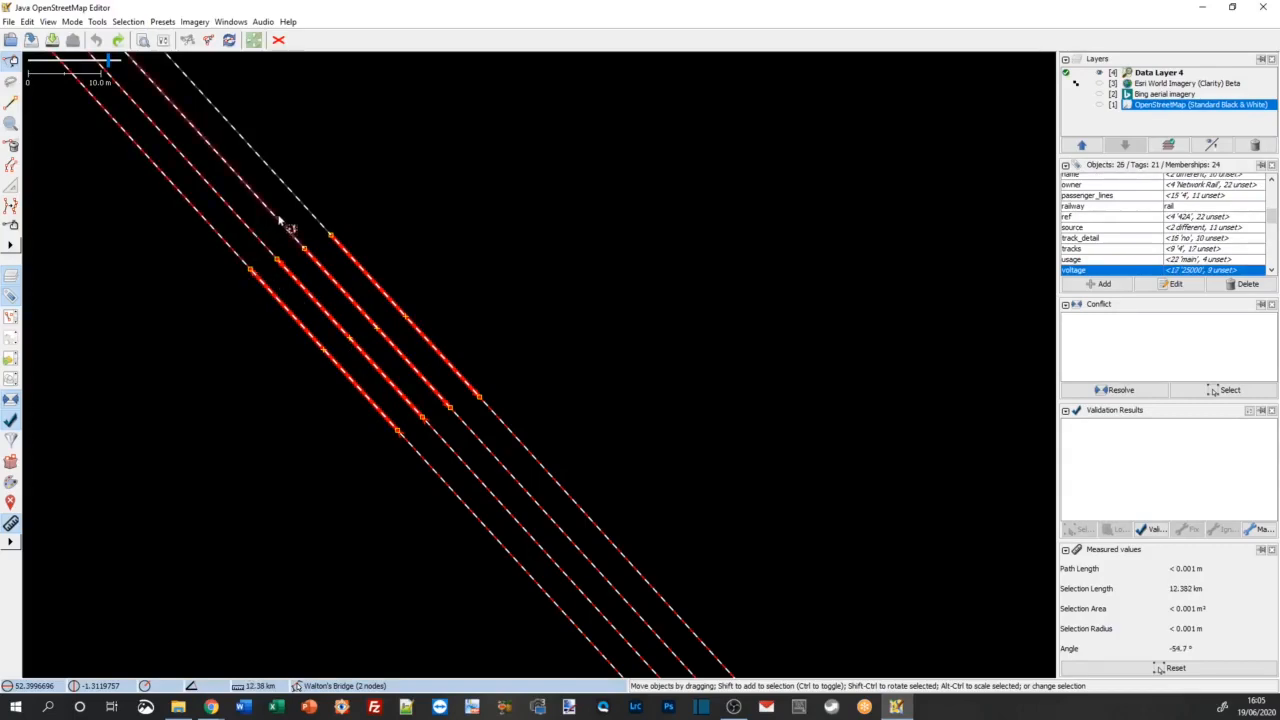
shift+click(306, 193)
Step: Follow the four parallel tracks northwest of Walton's Bridge and check for sections missing from the selection
scroll(439, 189, down, 2)
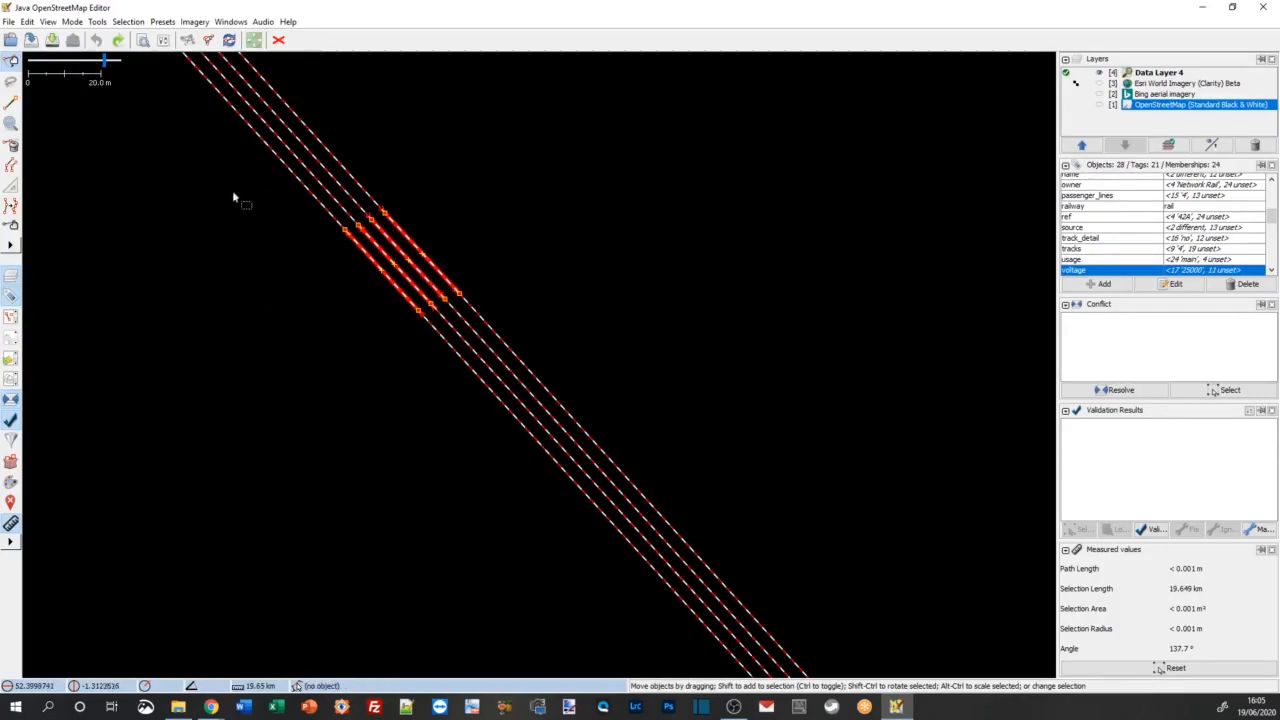
drag(195, 197, 354, 423)
drag(200, 225, 366, 431)
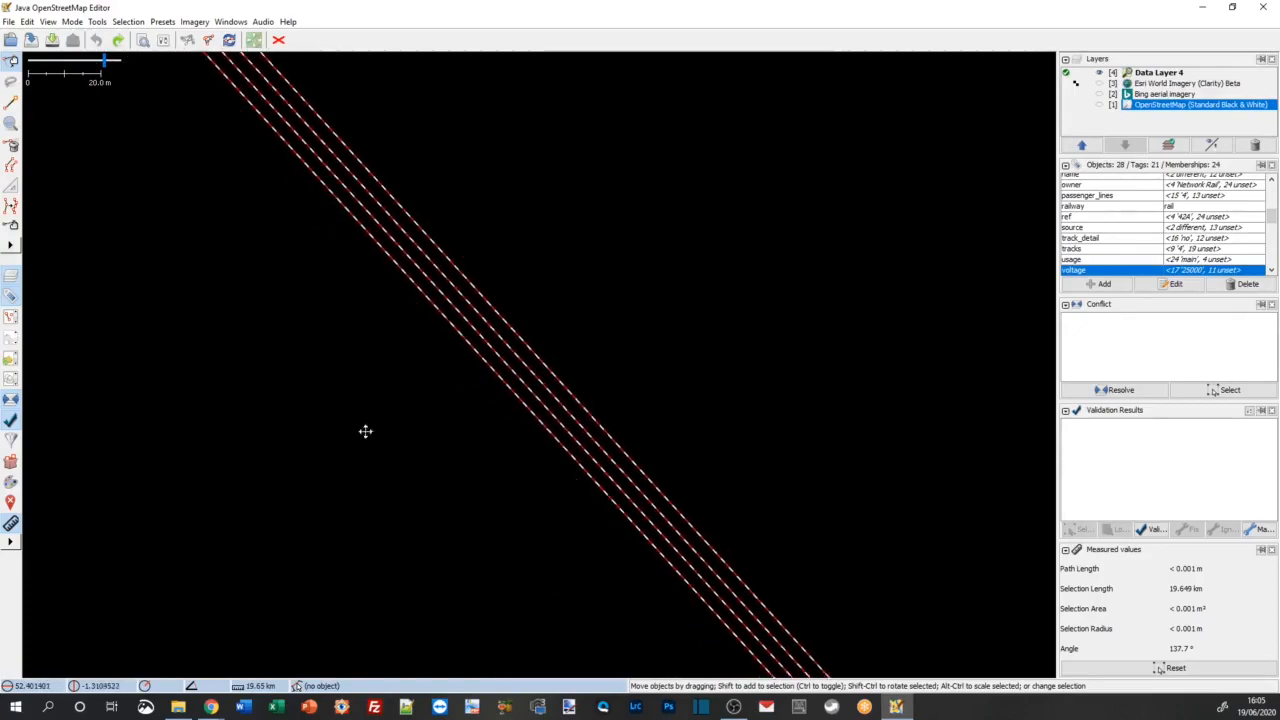
drag(215, 255, 309, 397)
drag(222, 280, 440, 531)
drag(238, 302, 480, 571)
drag(245, 342, 403, 514)
drag(163, 233, 335, 432)
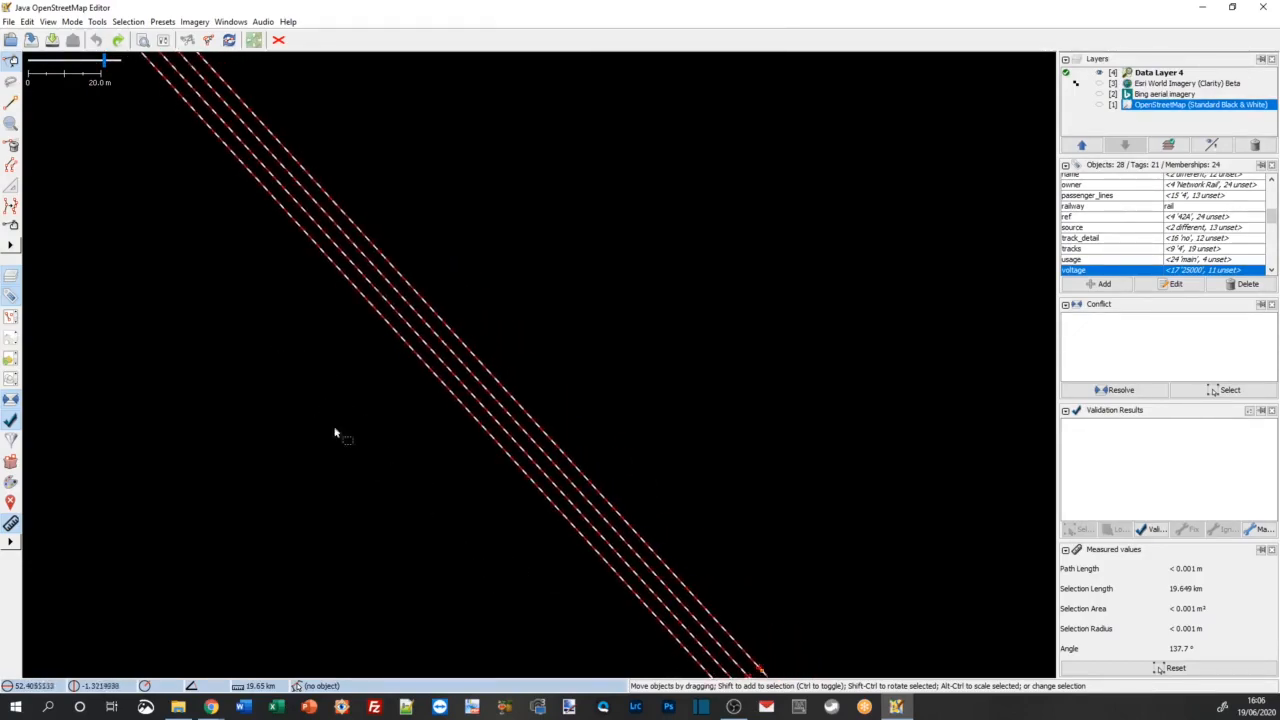
scroll(429, 594, down, 5)
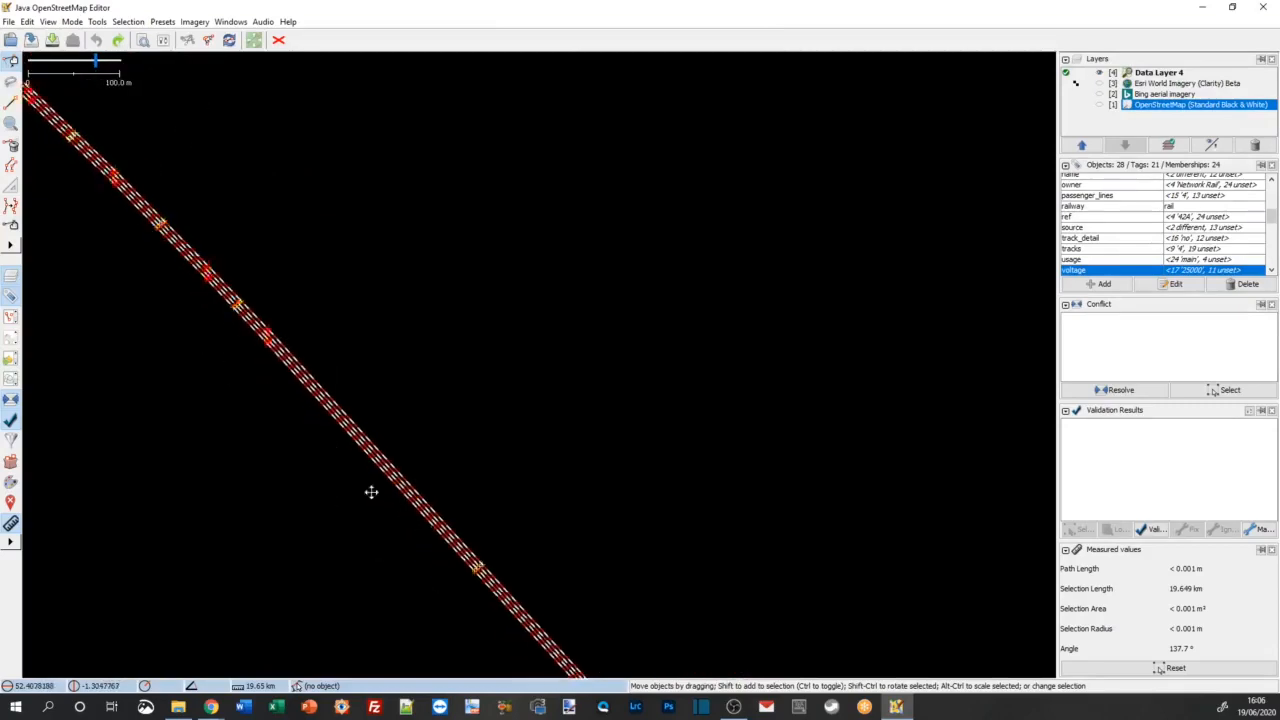
scroll(300, 386, up, 4)
scroll(296, 386, down, 2)
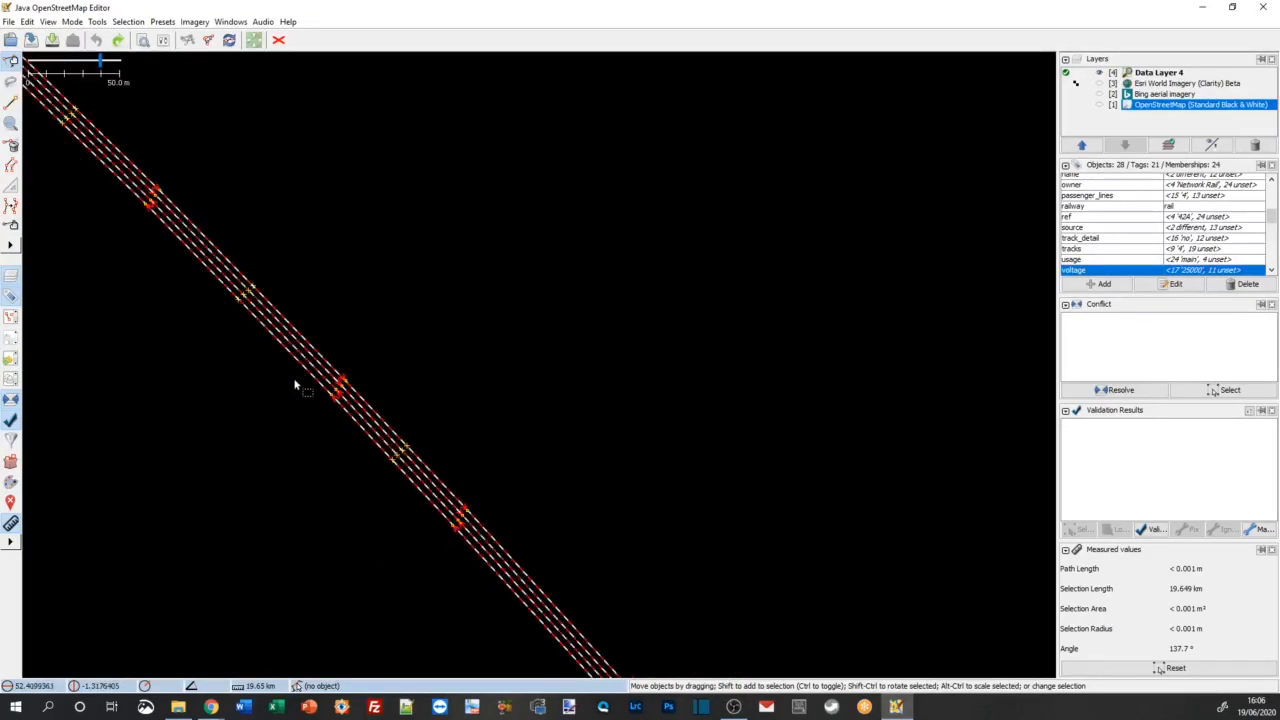
drag(158, 292, 510, 555)
drag(180, 275, 405, 475)
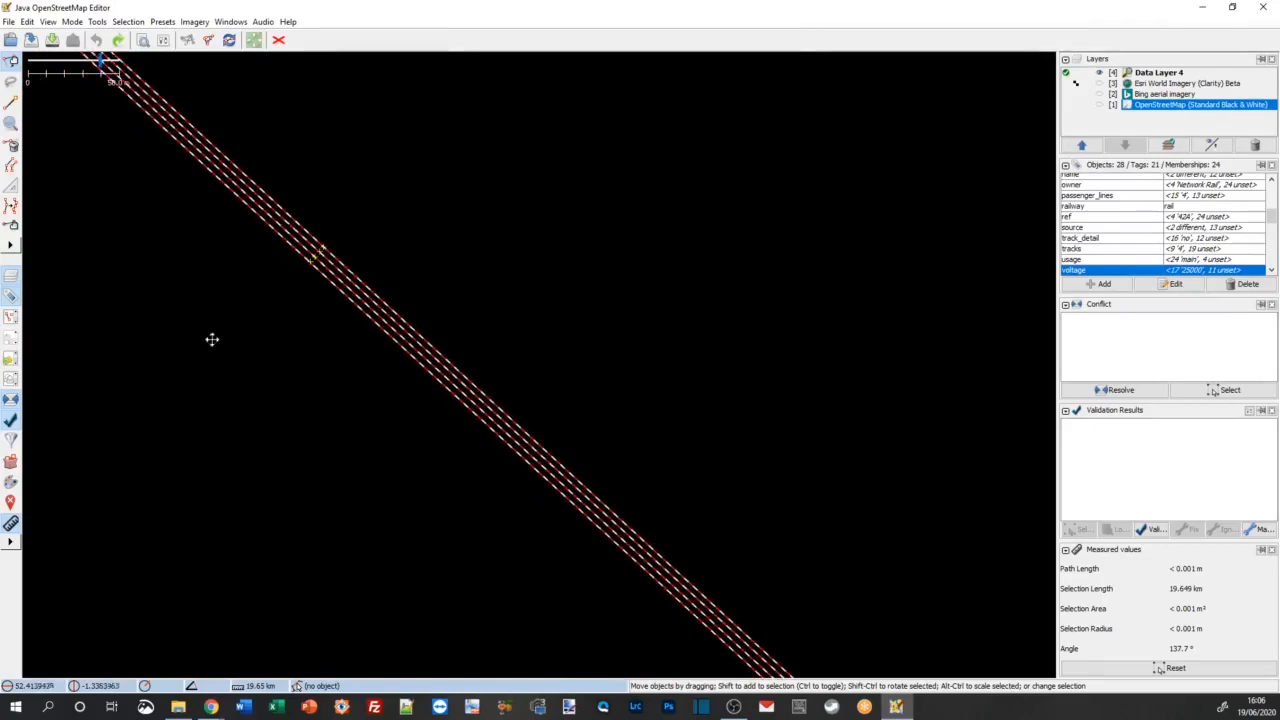
drag(212, 339, 548, 629)
drag(328, 374, 510, 609)
drag(234, 404, 482, 629)
drag(277, 430, 598, 666)
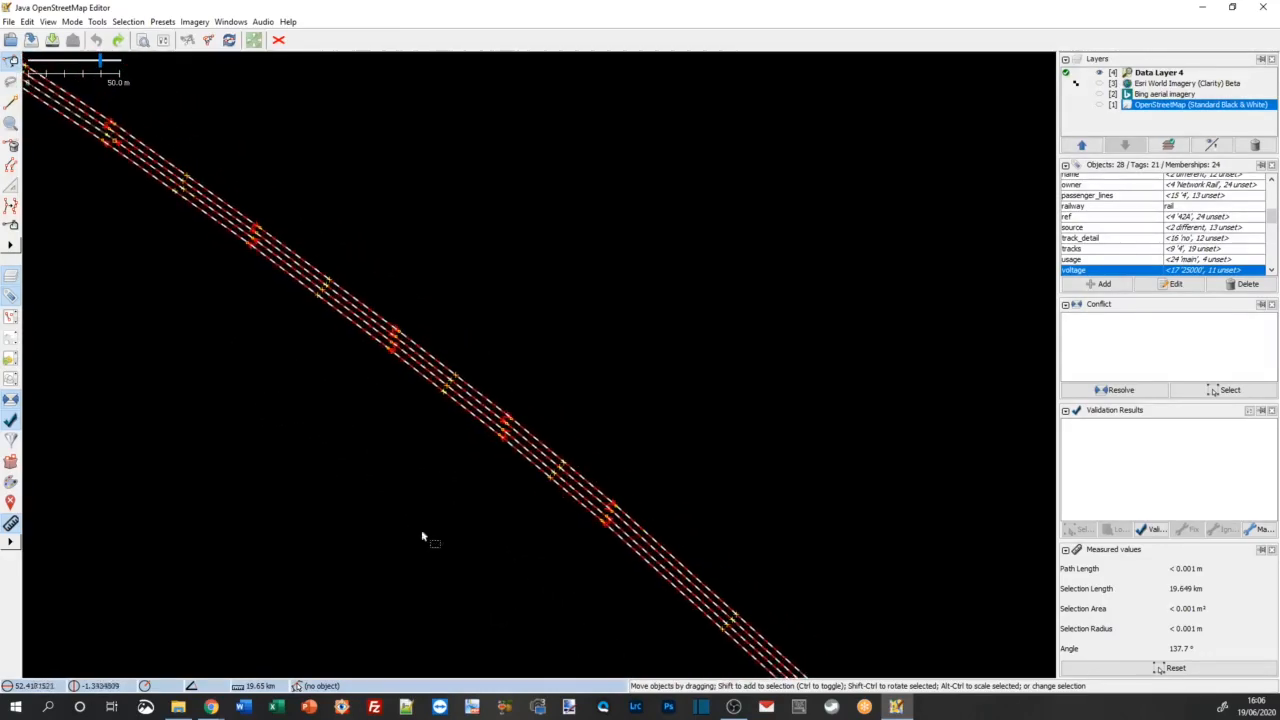
Step: Add the two unselected middle tracks on the curve and the unselected track section just northwest of them to the selection
drag(385, 475, 525, 560)
drag(195, 342, 505, 530)
scroll(522, 467, up, 2)
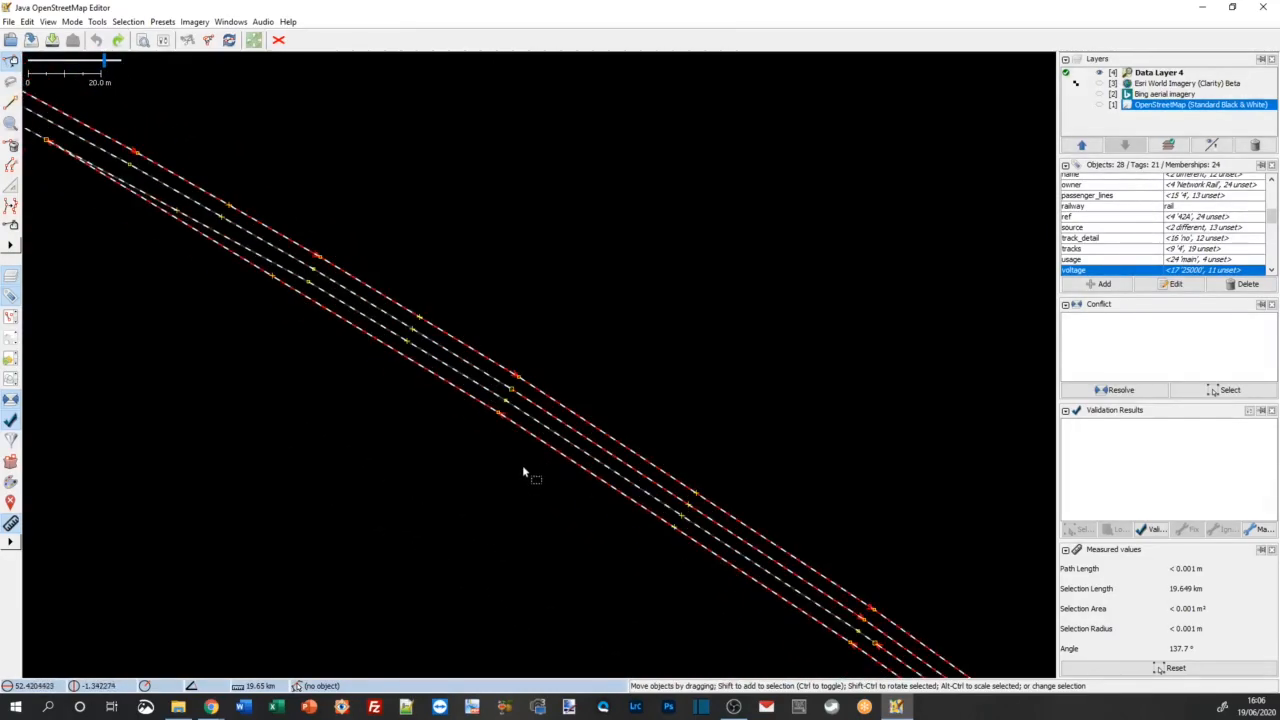
shift+click(554, 440)
shift+click(464, 369)
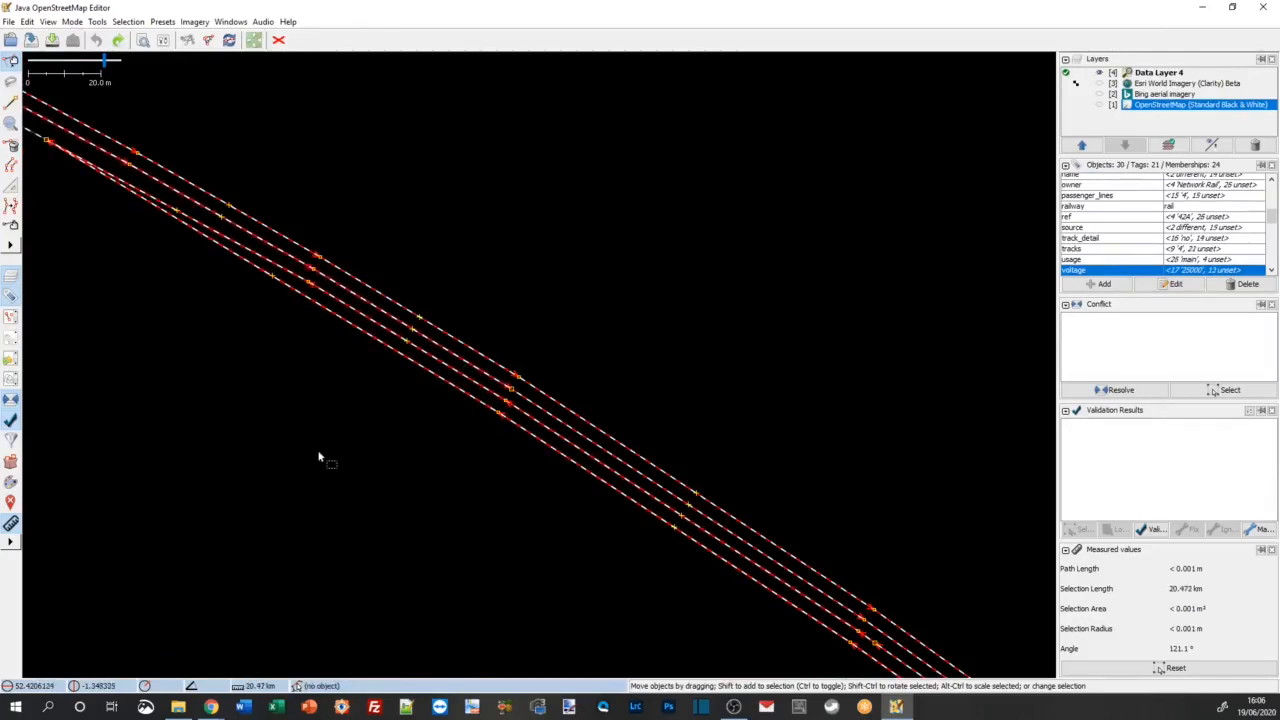
scroll(284, 361, down, 2)
drag(197, 368, 494, 578)
shift+click(337, 391)
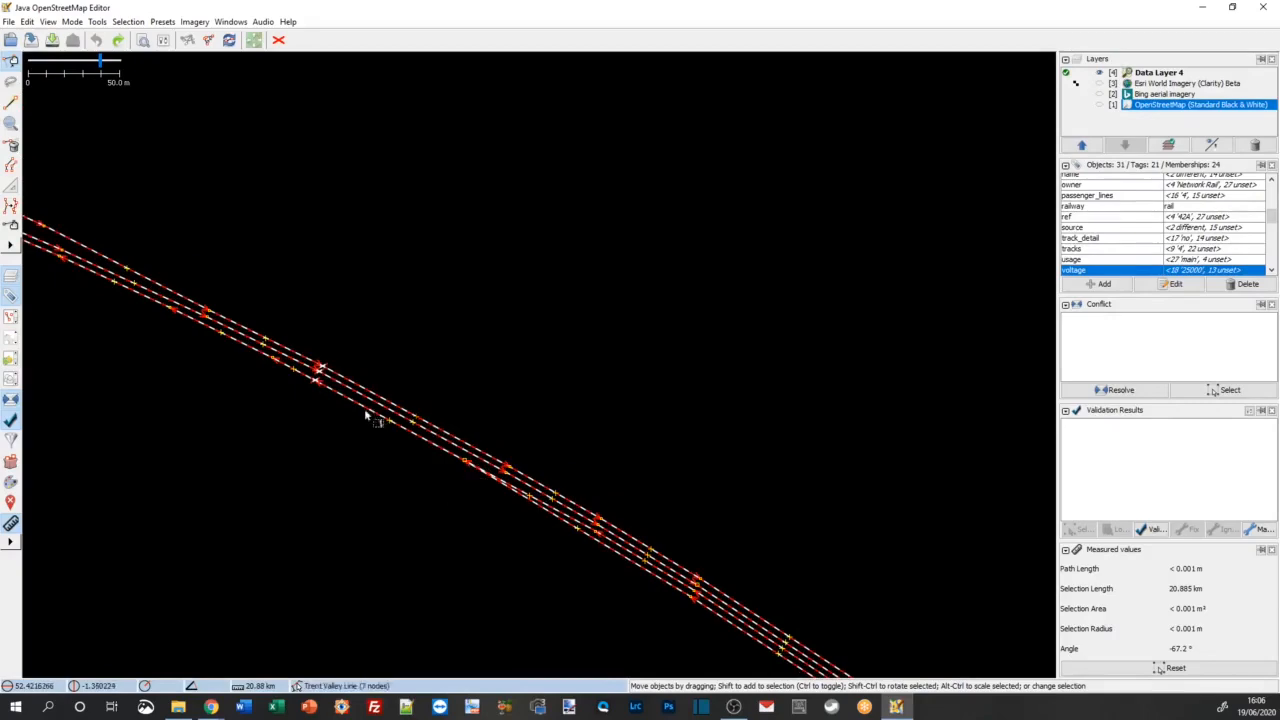
Step: Set the electrified tag to contact_line on all selected Trent Valley Line tracks and crossovers
drag(220, 423, 600, 568)
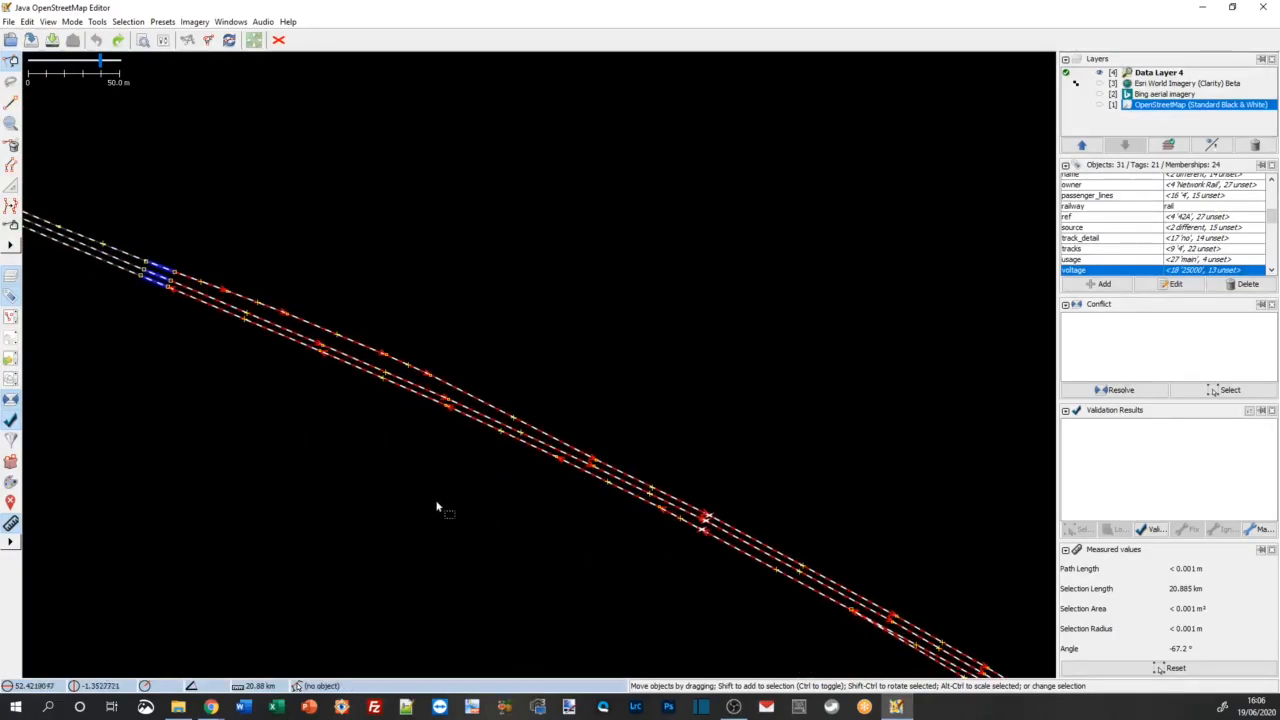
scroll(464, 500, down, 2)
drag(846, 528, 522, 255)
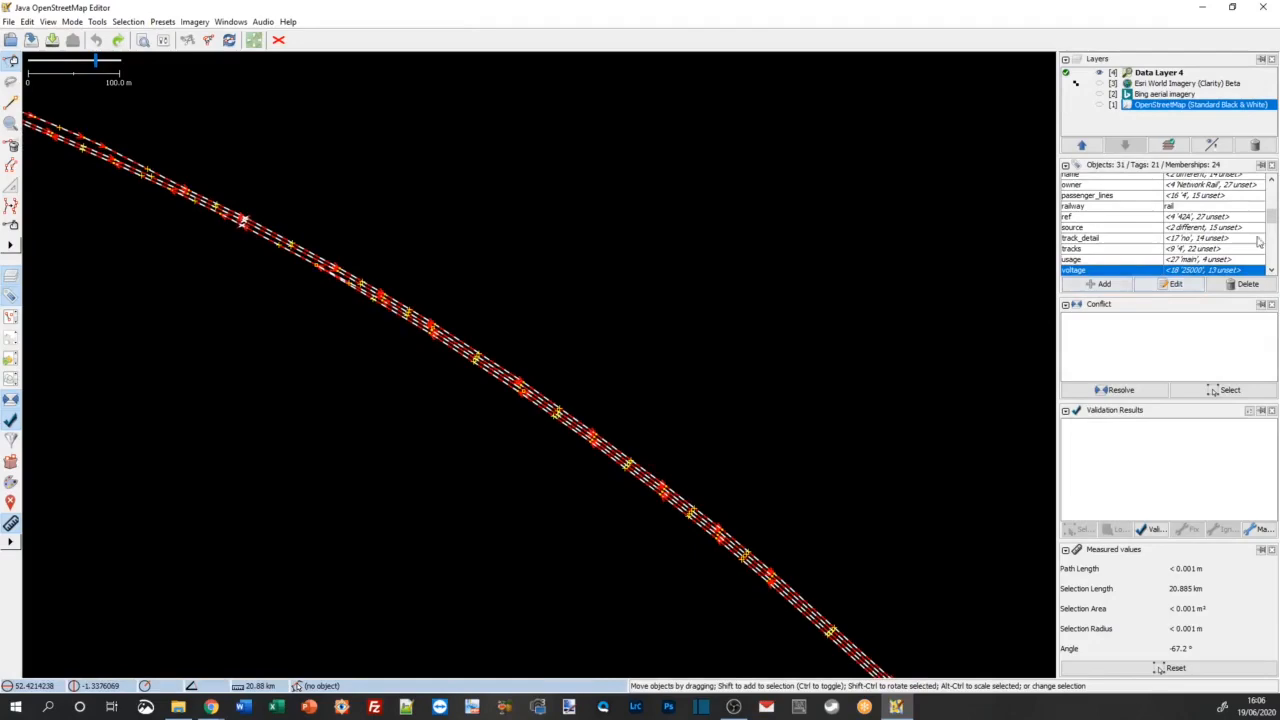
mouse_move(1272, 218)
mouse_down()
mouse_move(1271, 191)
mouse_move(1269, 204)
mouse_up()
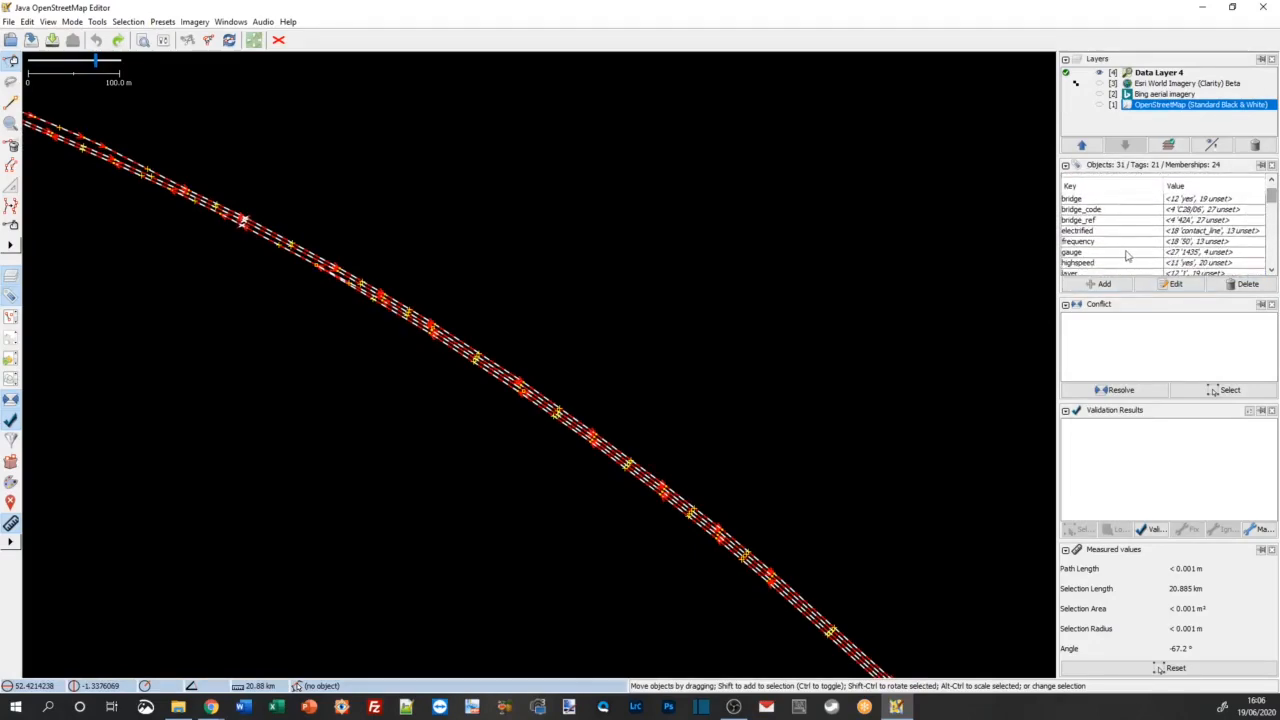
double_click(1108, 231)
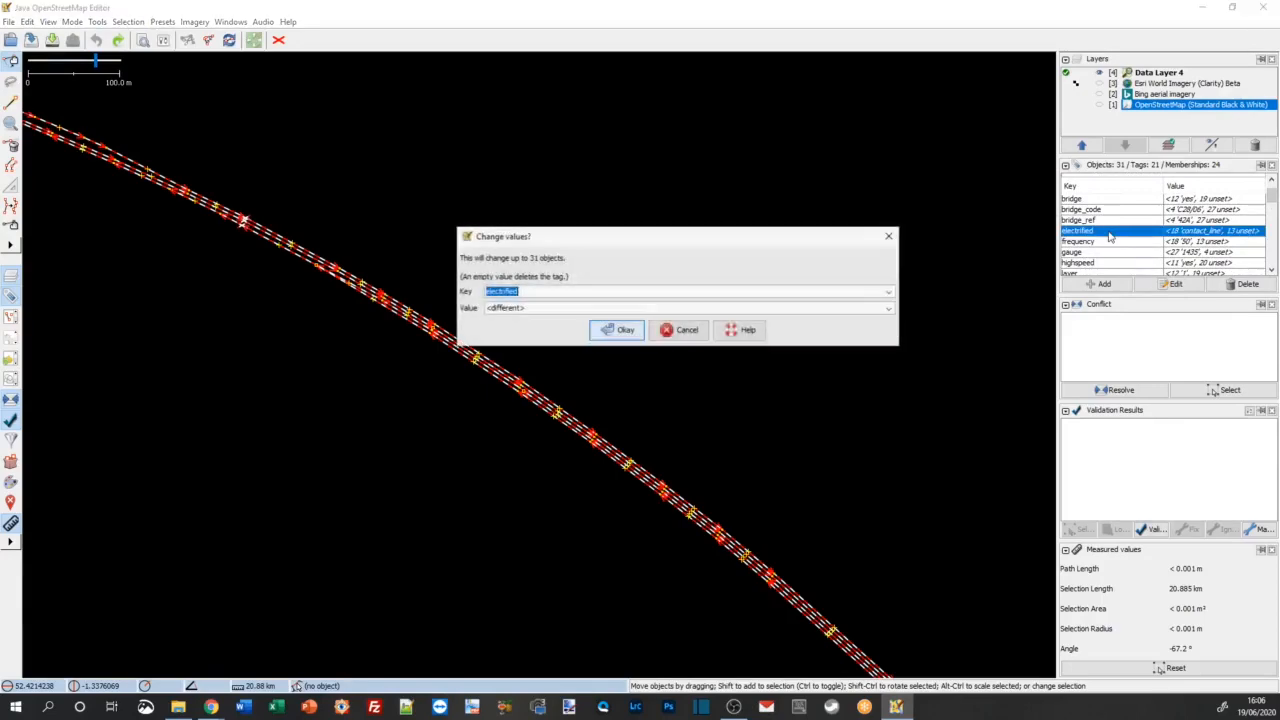
click(889, 308)
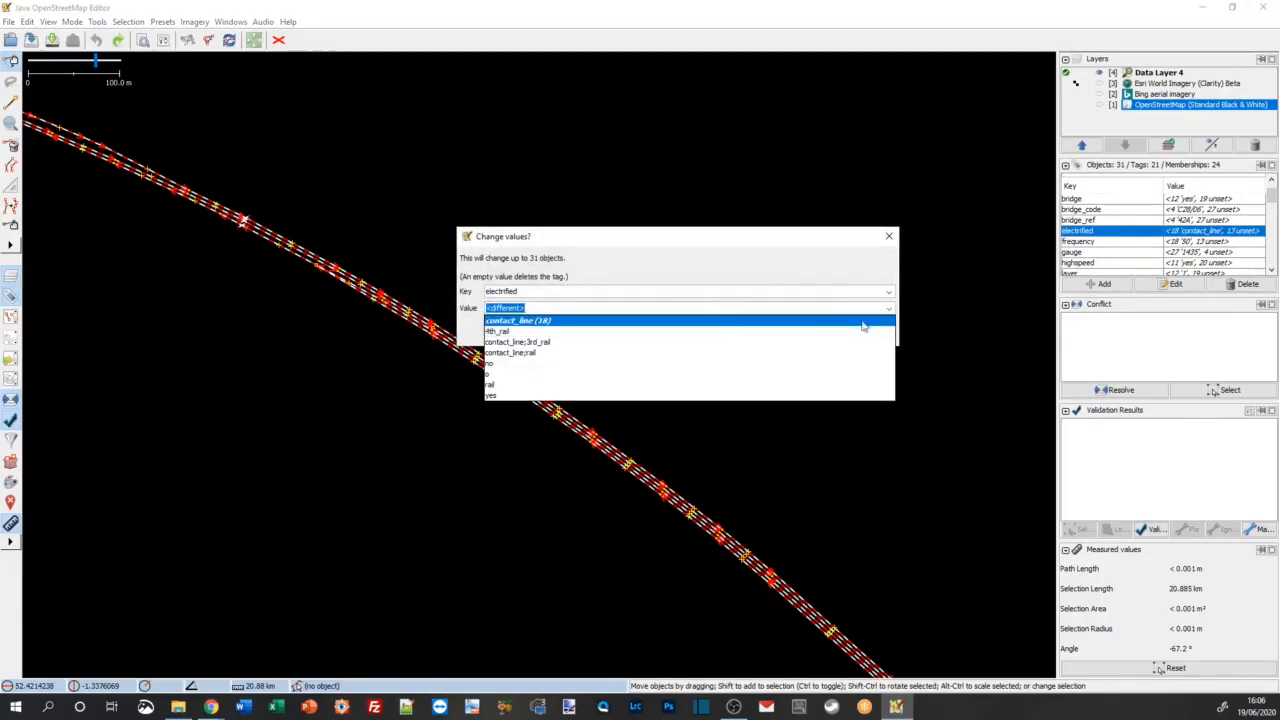
click(816, 268)
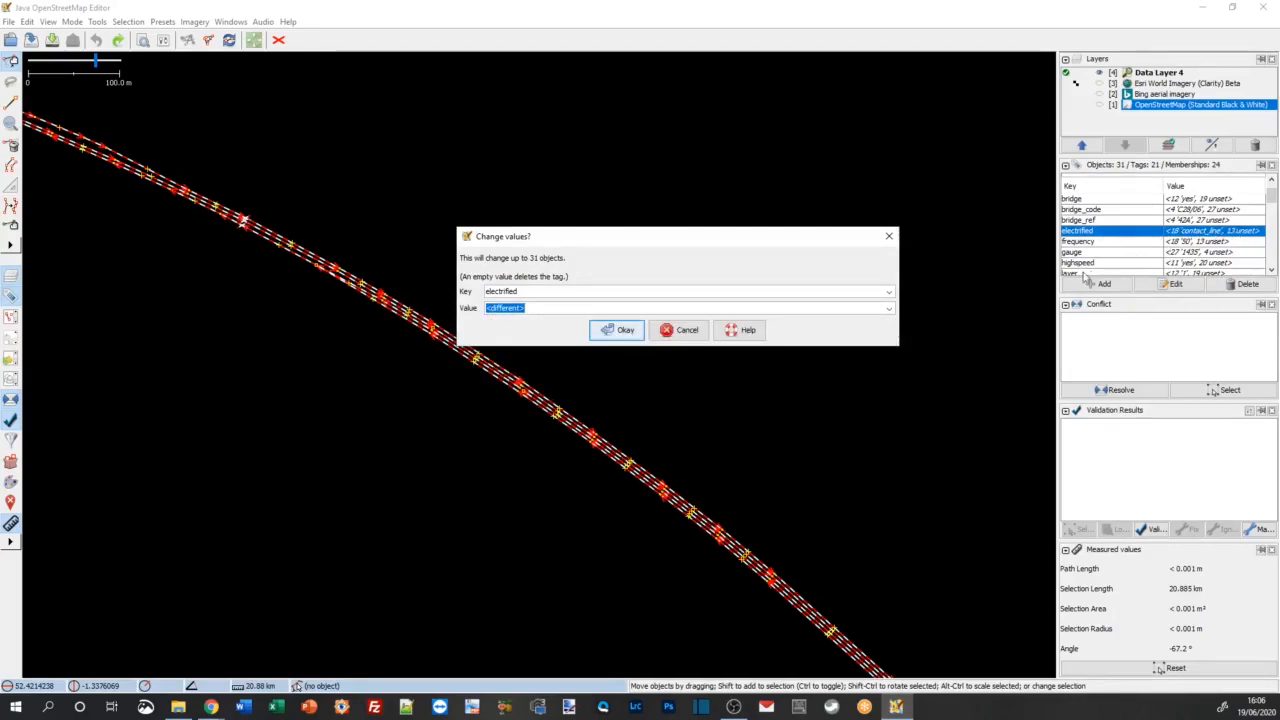
click(889, 308)
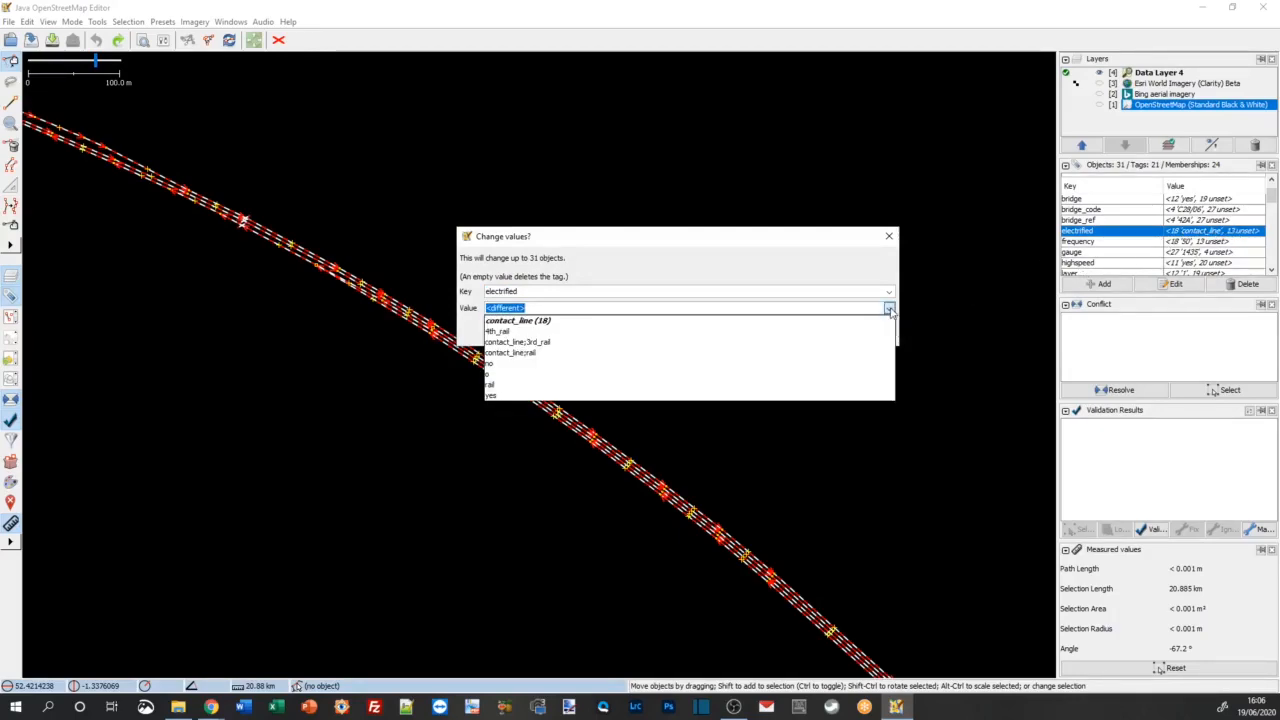
click(527, 322)
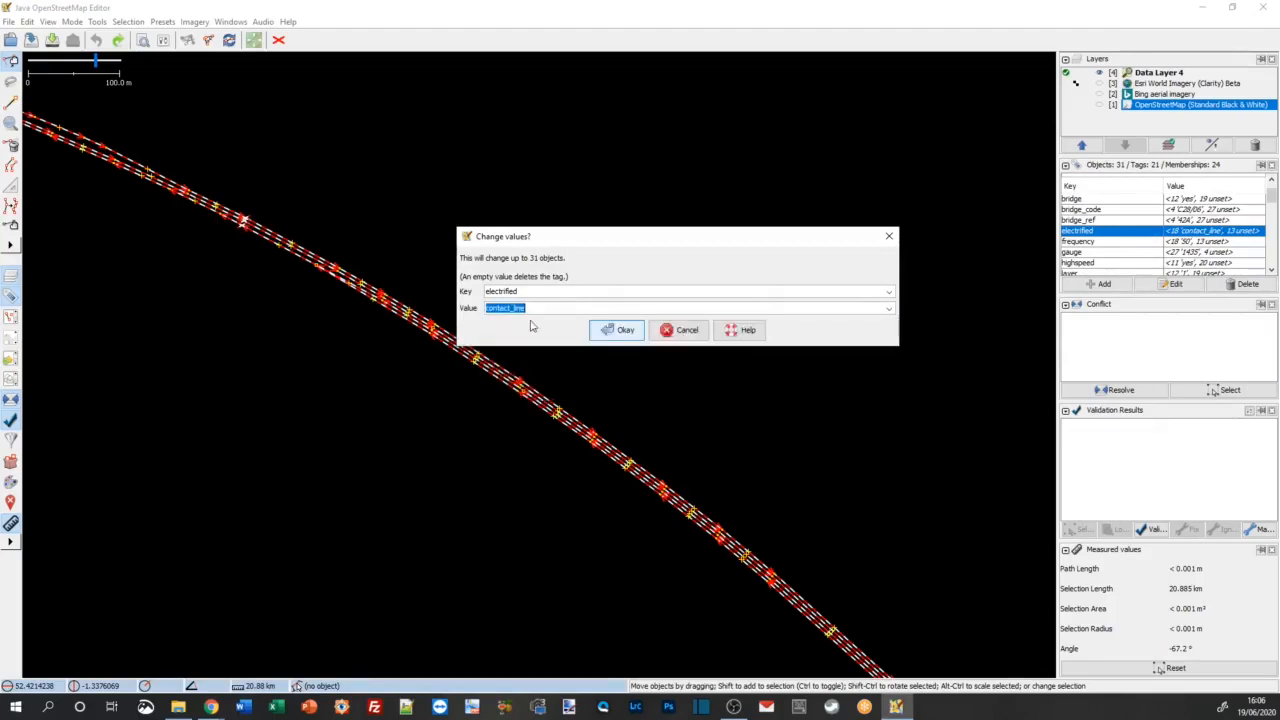
click(617, 332)
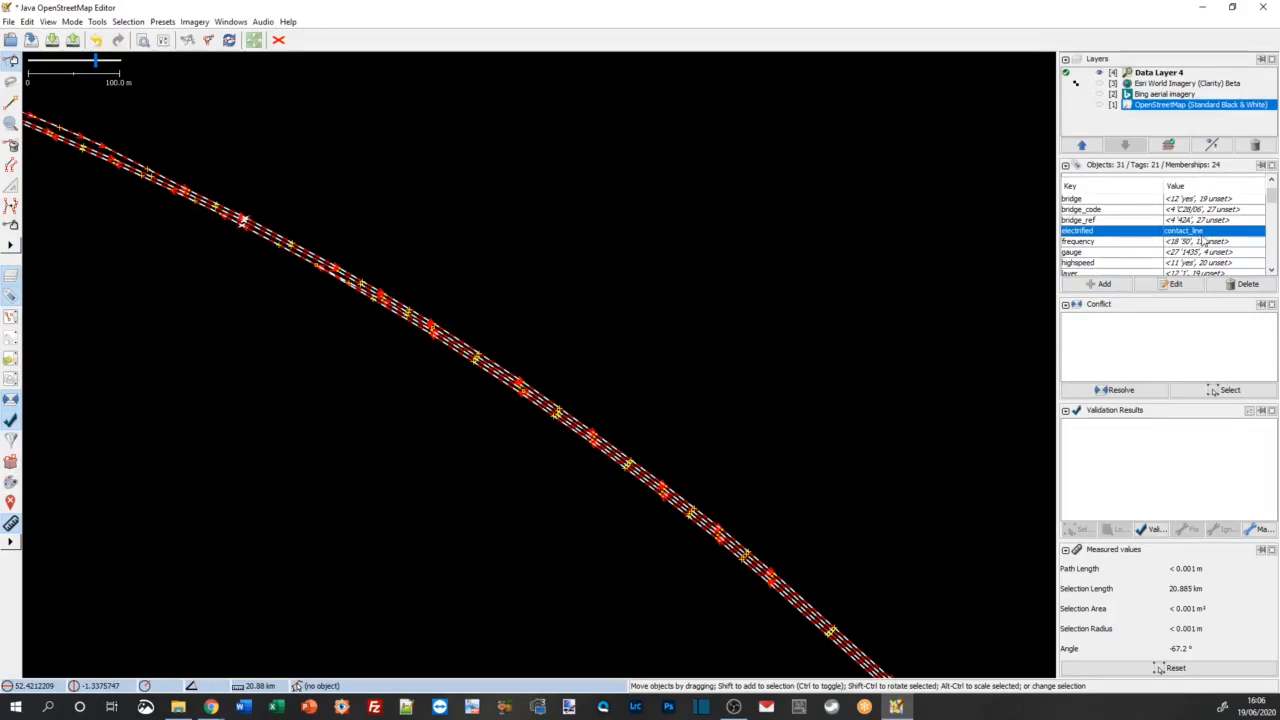
Step: Set the frequency tag to 50 on all selected Trent Valley Line tracks and crossovers
click(1133, 242)
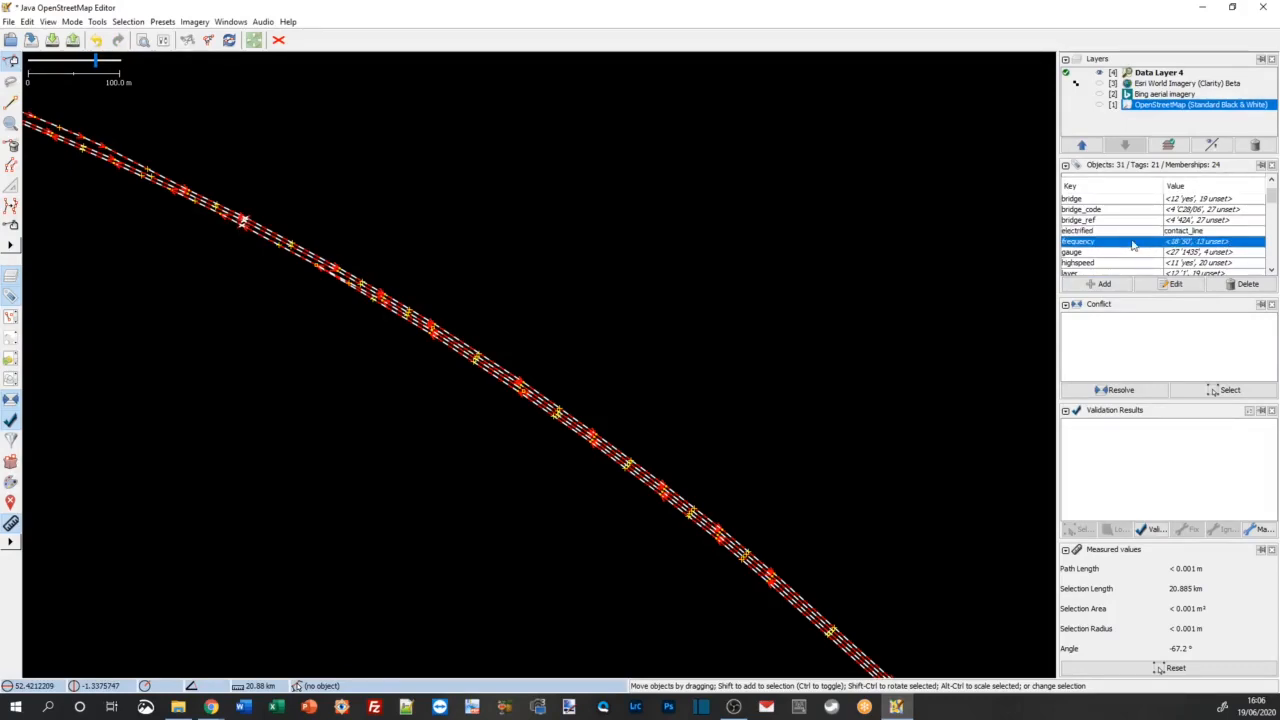
double_click(1133, 242)
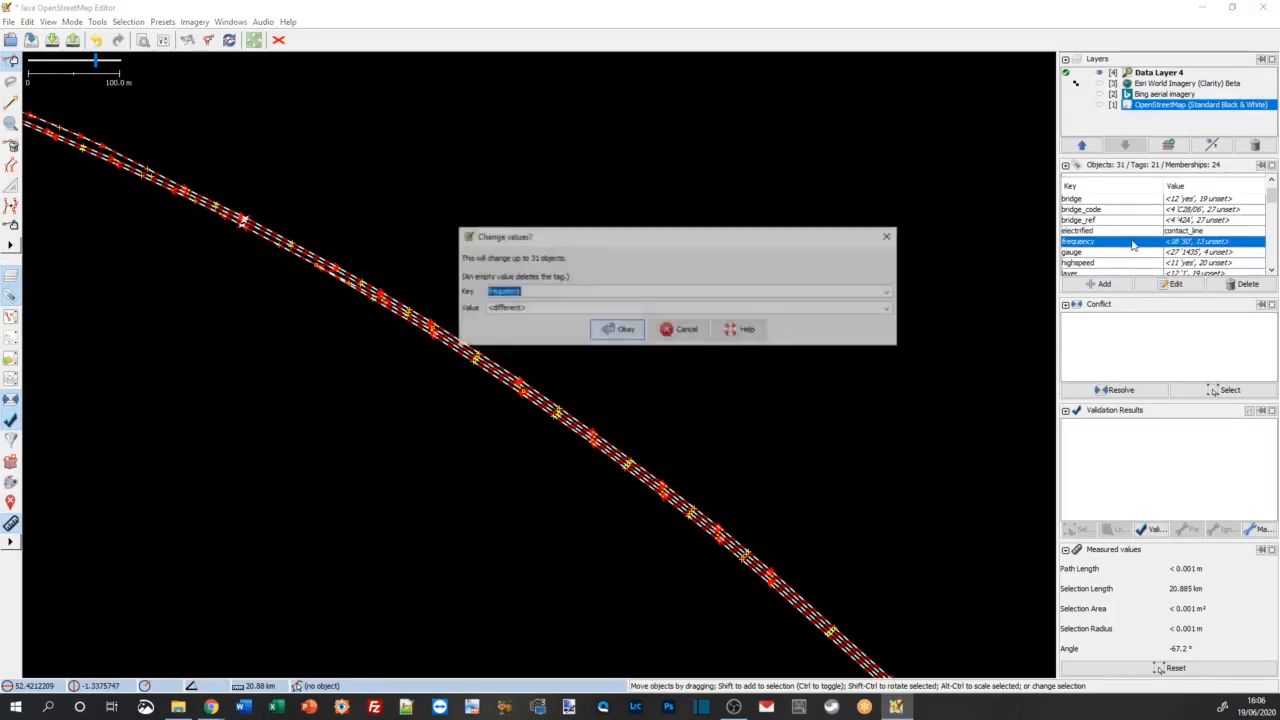
click(890, 308)
click(634, 323)
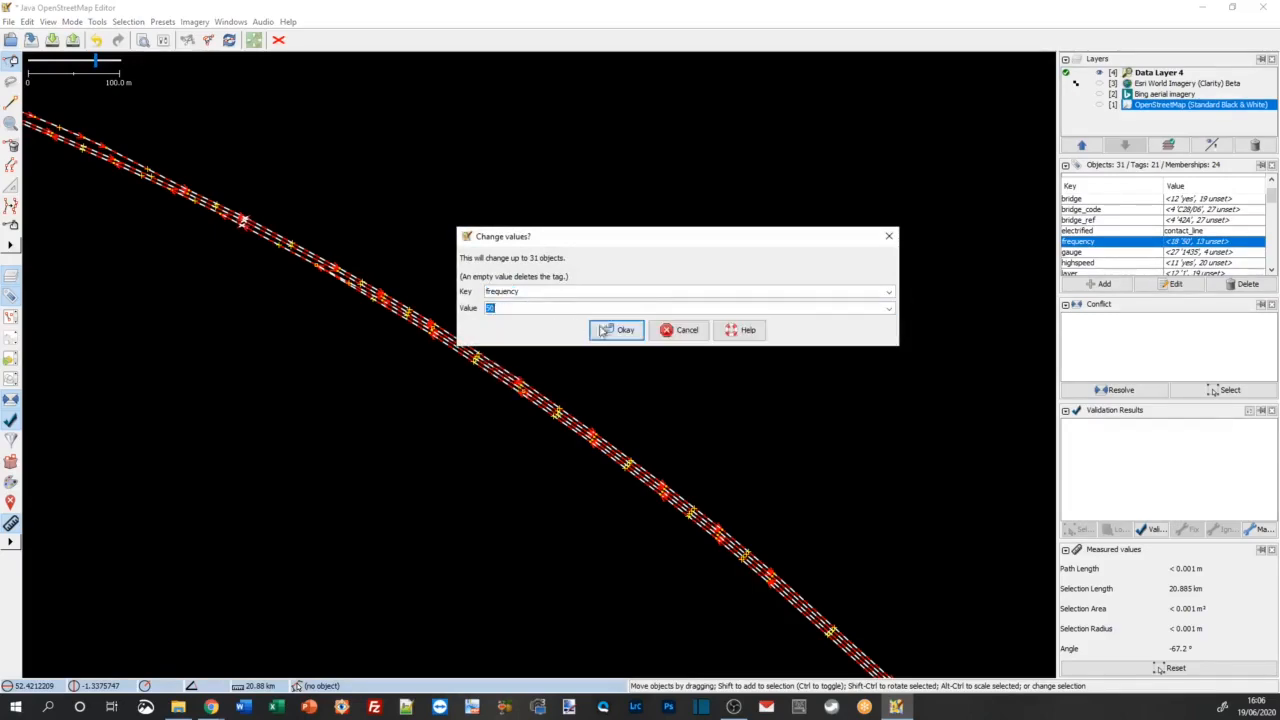
click(623, 331)
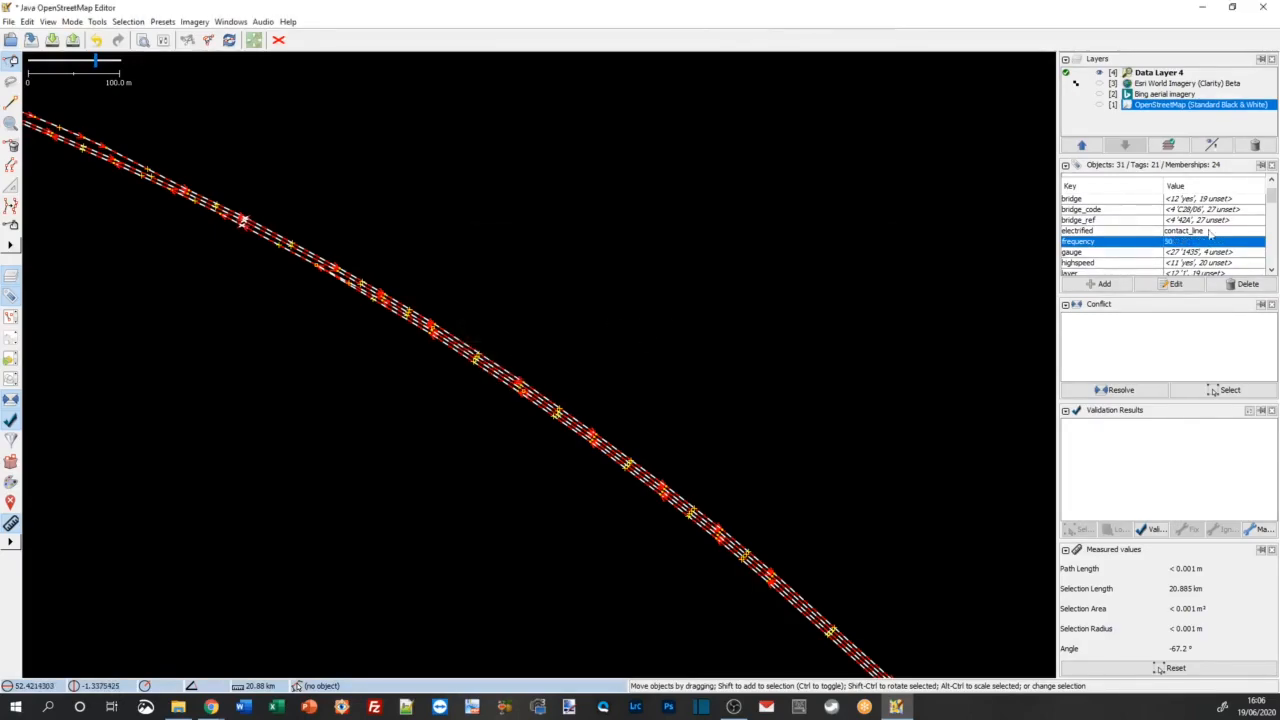
Step: Set the voltage tag to 25000 on all selected Trent Valley Line tracks and crossovers
drag(1272, 195, 1274, 221)
click(1137, 233)
double_click(1137, 233)
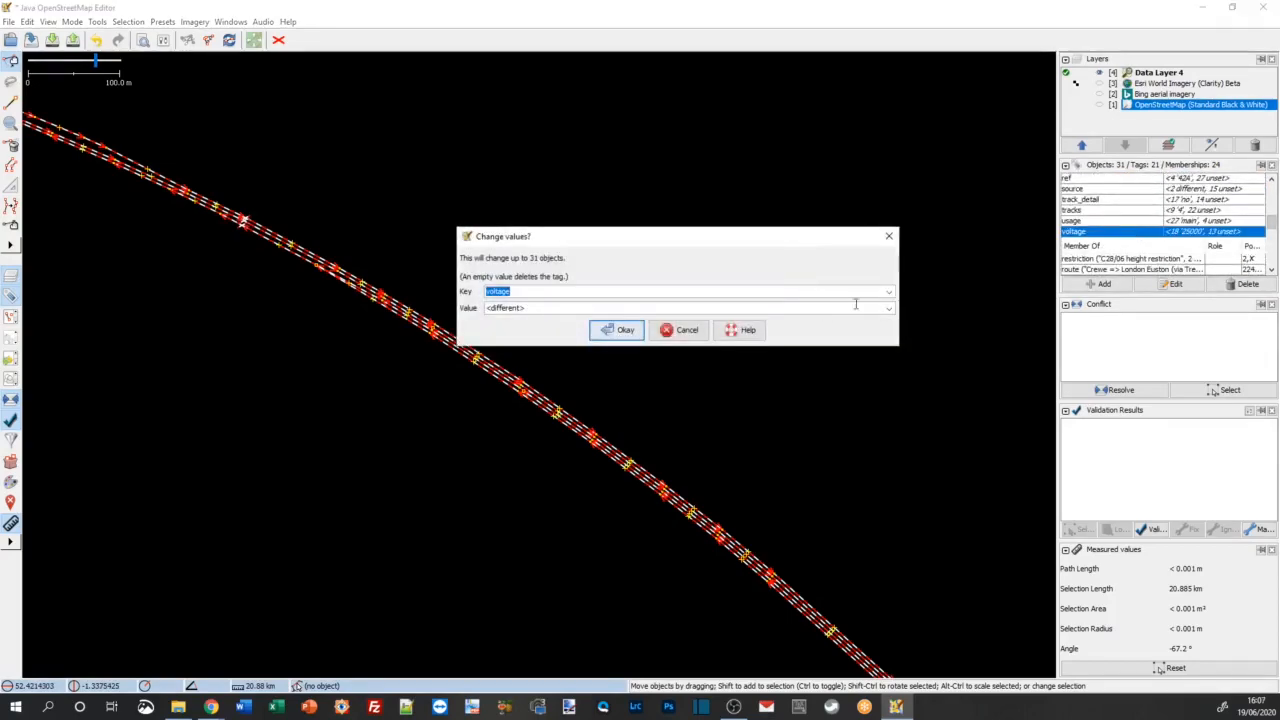
click(887, 307)
click(540, 7)
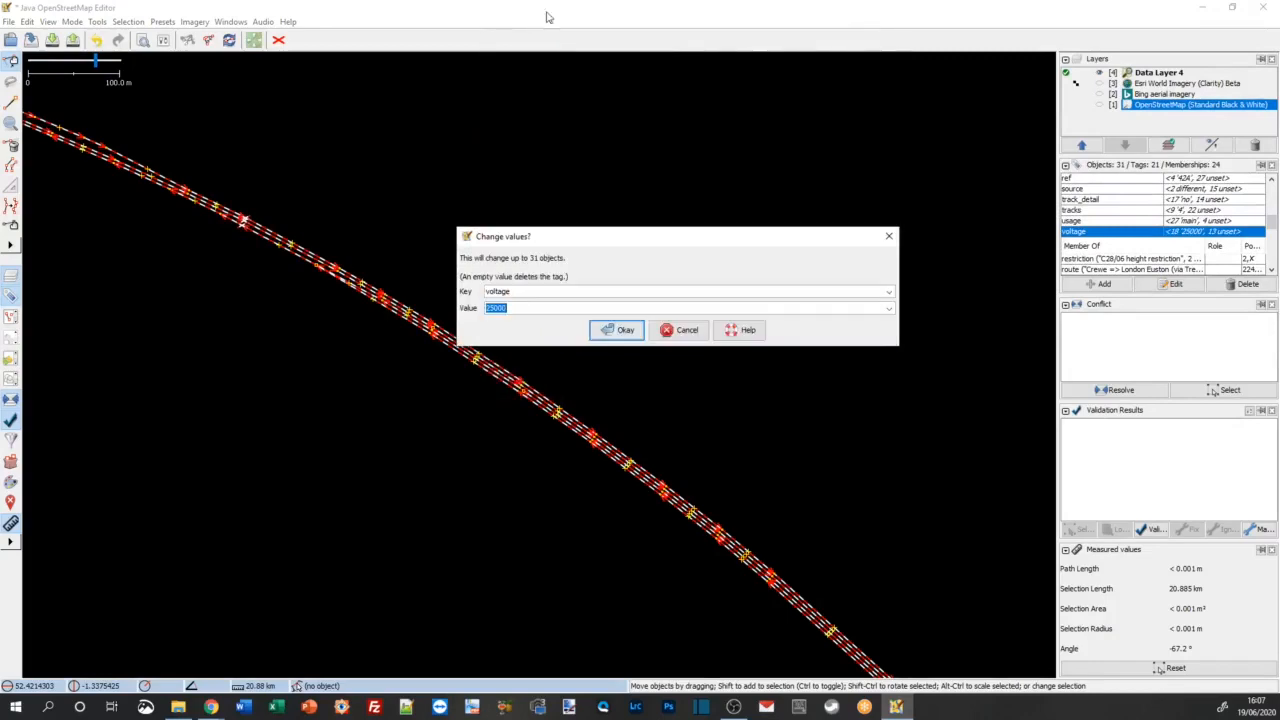
click(620, 333)
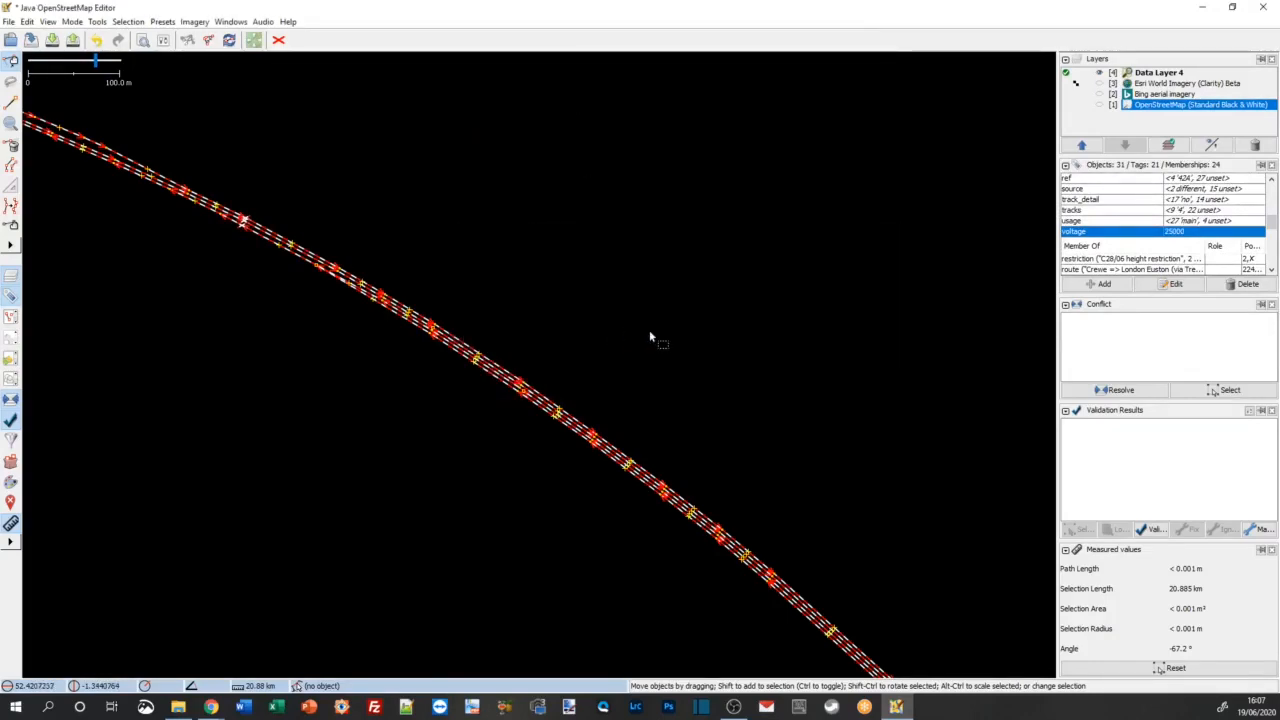
Step: Deselect the tracks, rerun the previous object search, check which Trent Valley Line tracks match, and clear the selection
click(665, 342)
scroll(677, 350, down, 3)
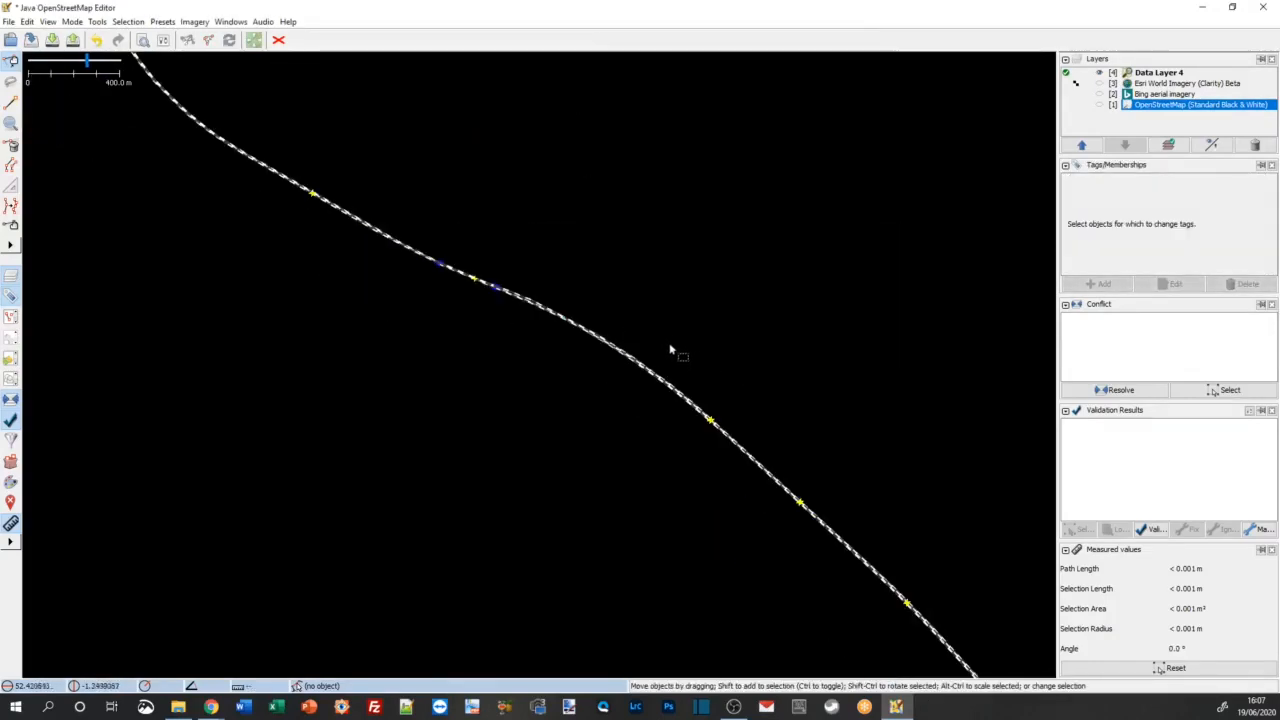
click(27, 21)
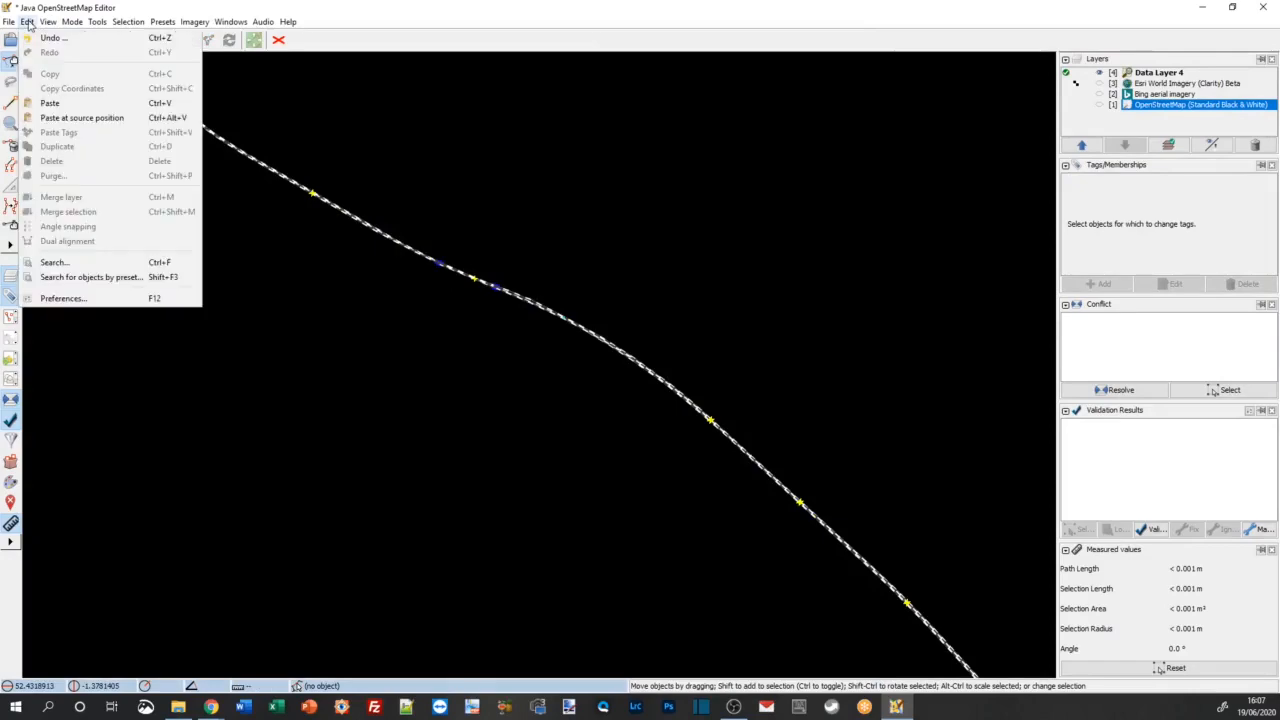
click(85, 263)
key(Return)
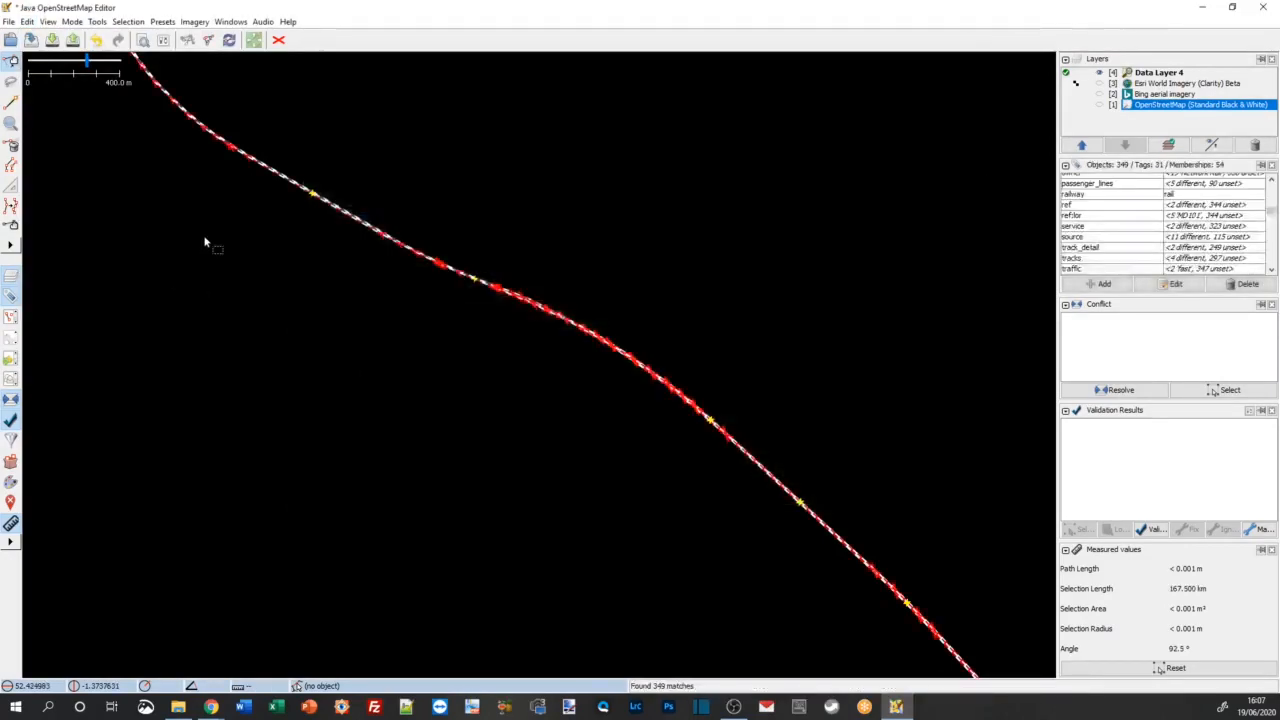
scroll(517, 294, up, 2)
scroll(505, 296, up, 2)
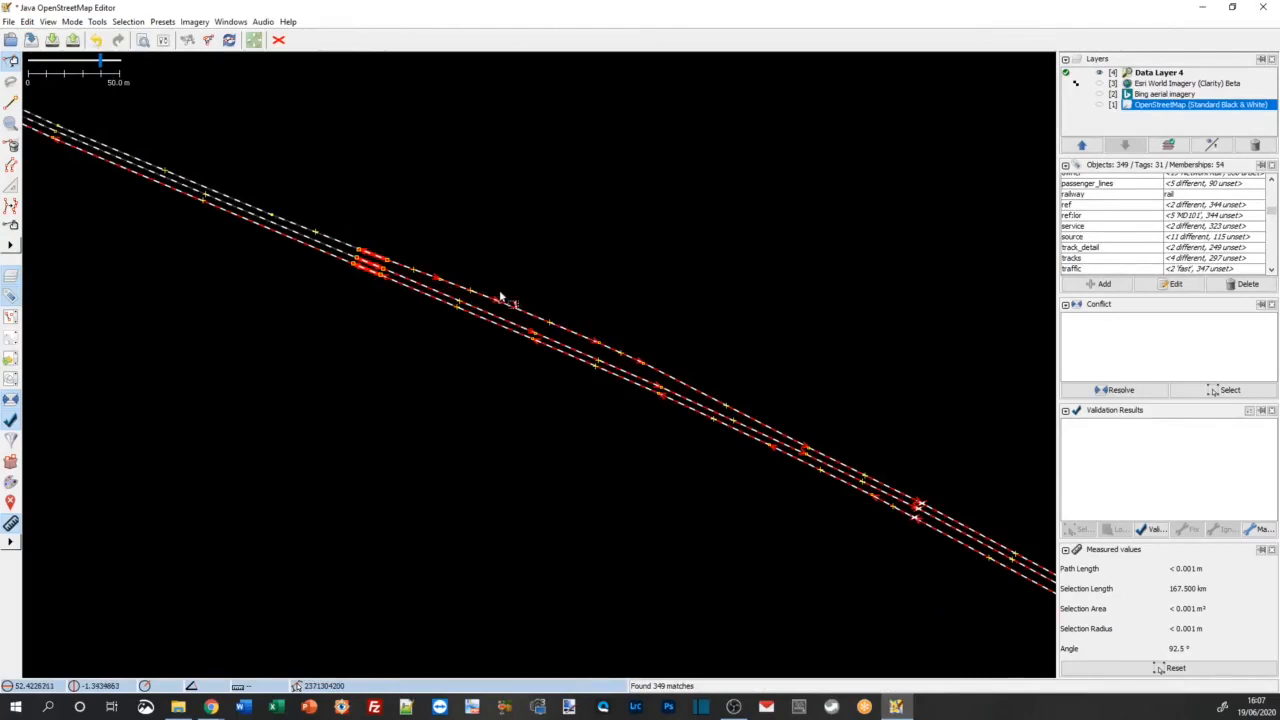
scroll(336, 242, down, 1)
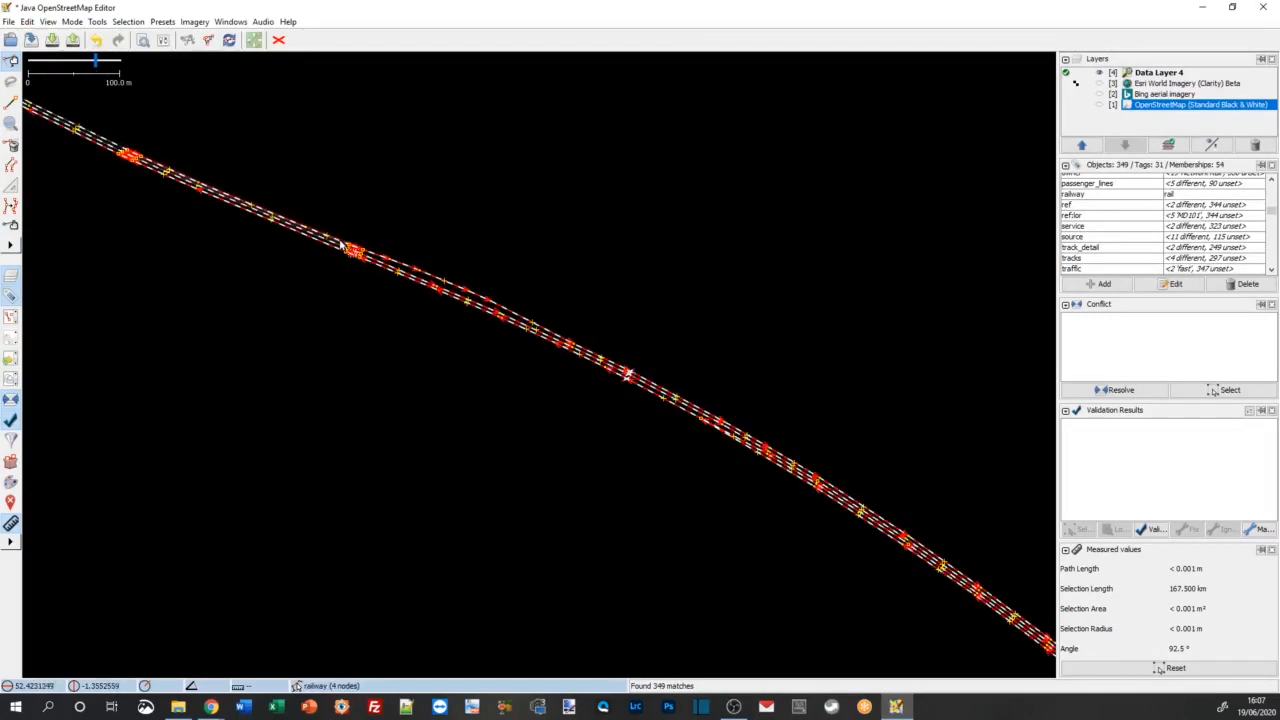
scroll(417, 282, down, 1)
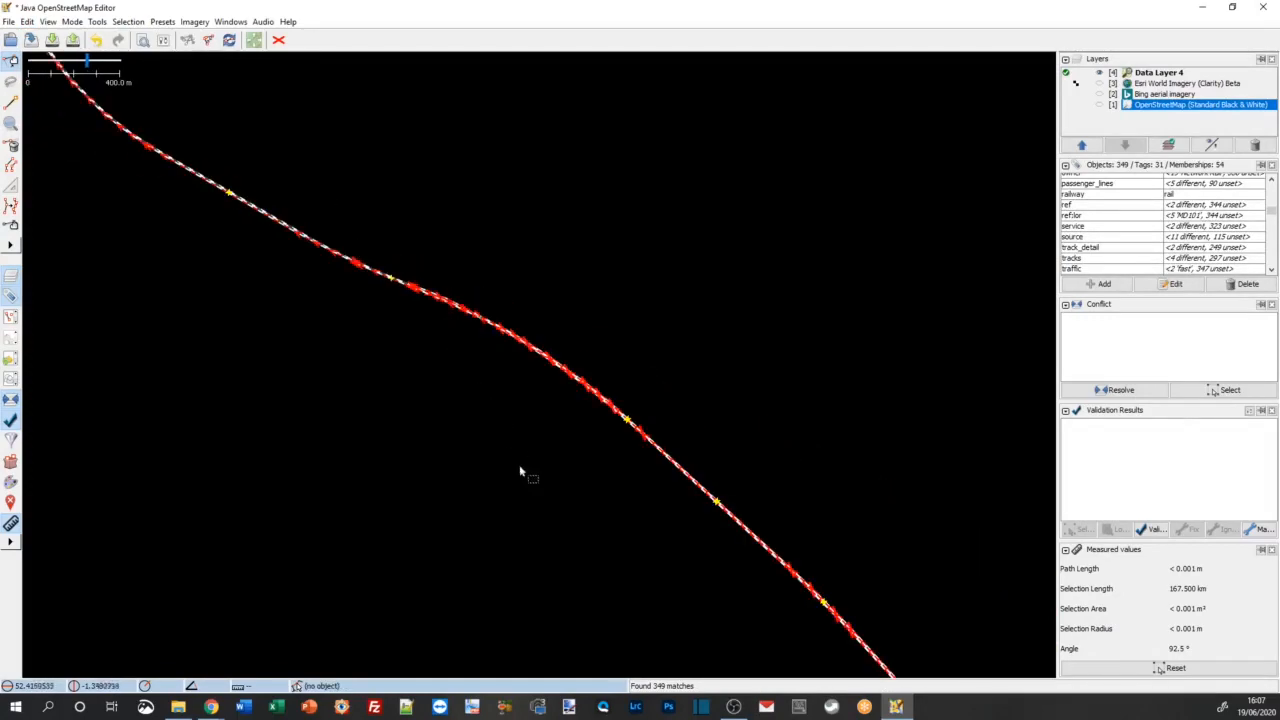
scroll(475, 321, down, 1)
scroll(478, 330, down, 1)
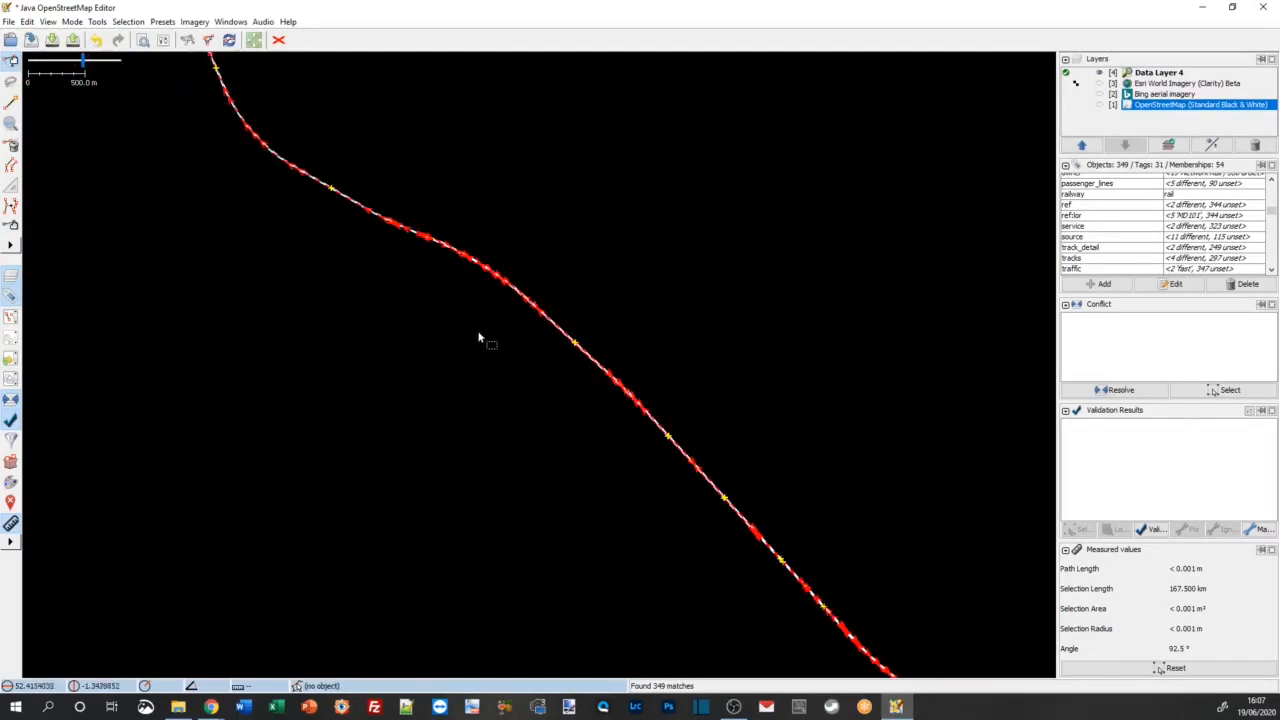
click(521, 402)
scroll(500, 381, up, 1)
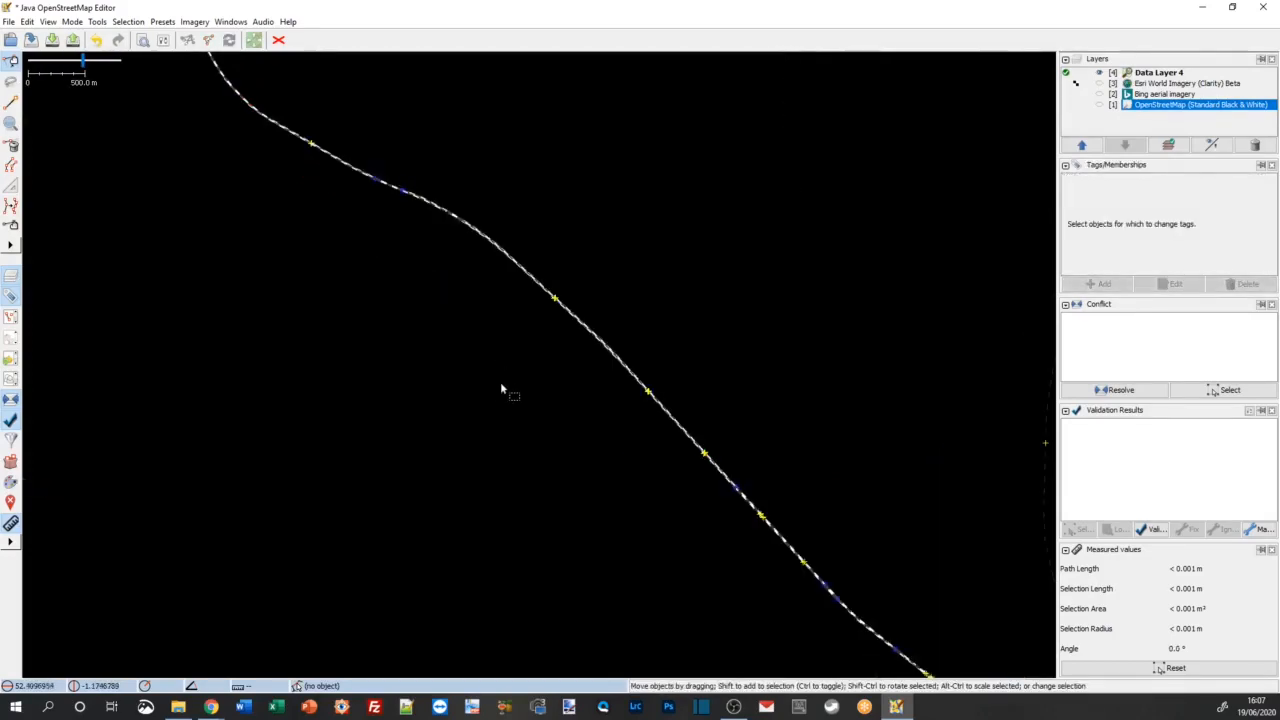
scroll(491, 379, down, 1)
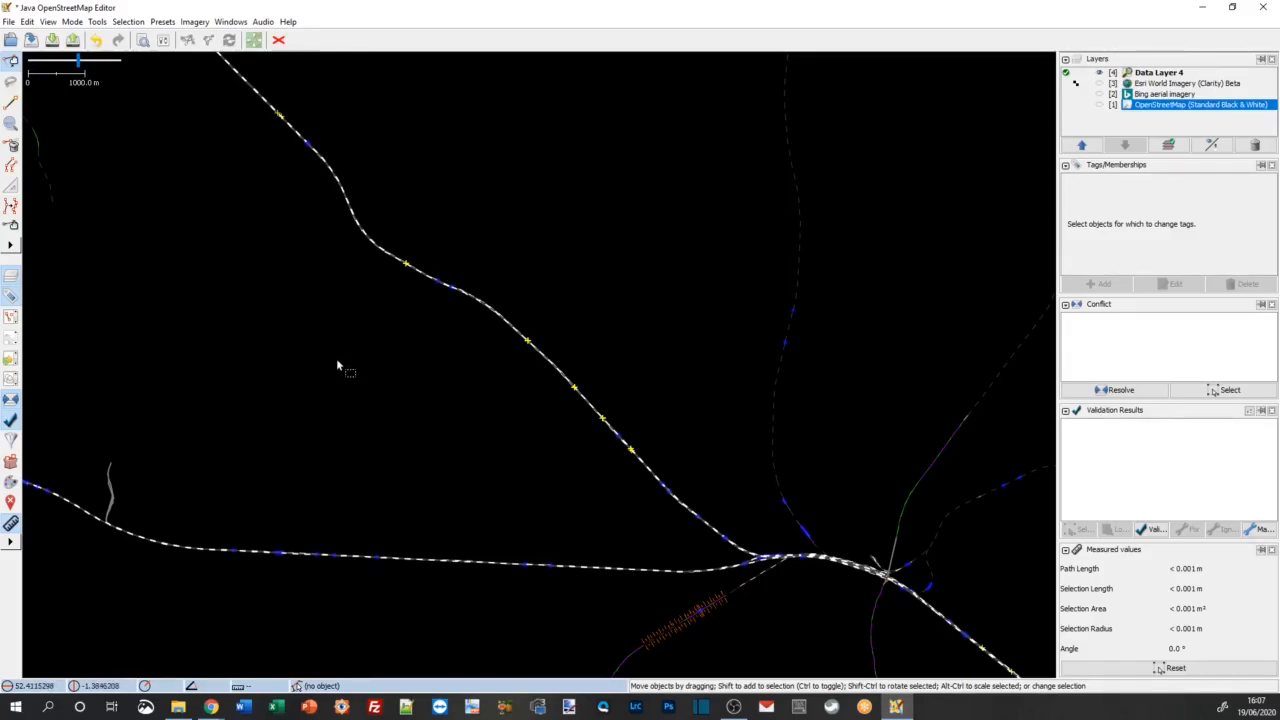
Step: Start uploading the edits to OpenStreetMap and enter the changeset comment "WCML electrification tags corrected"
click(73, 42)
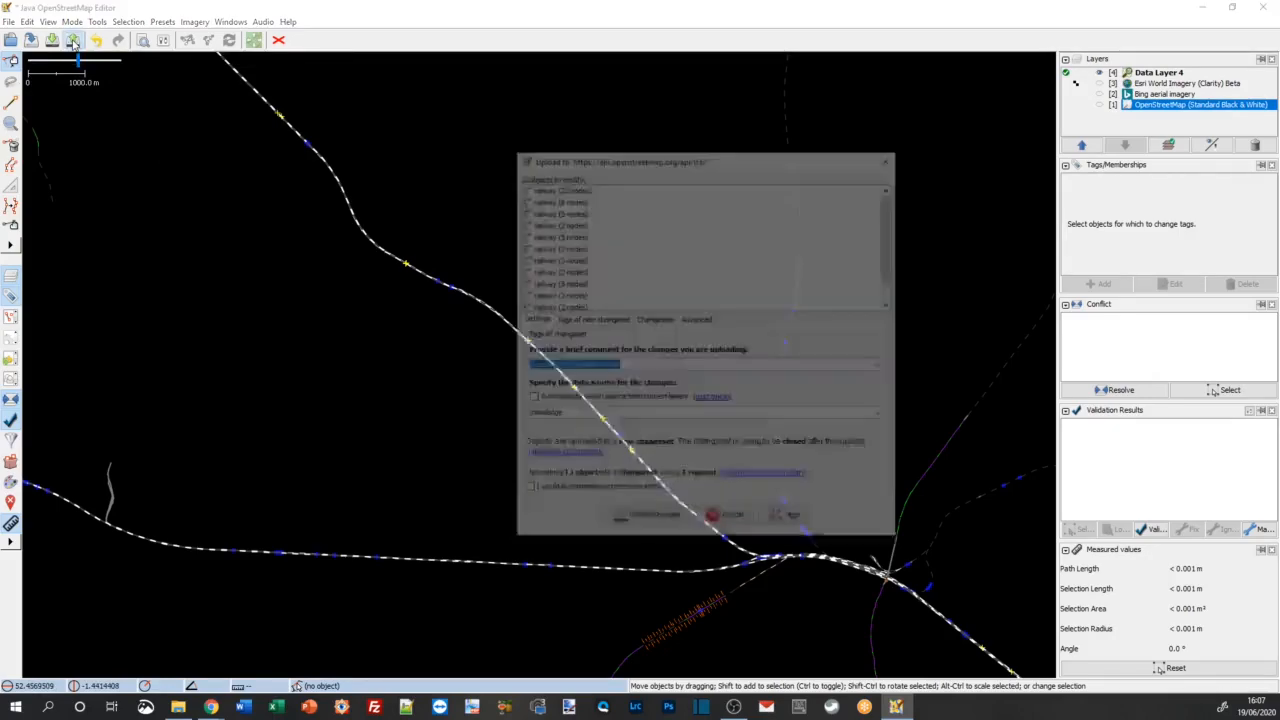
drag(651, 368, 535, 354)
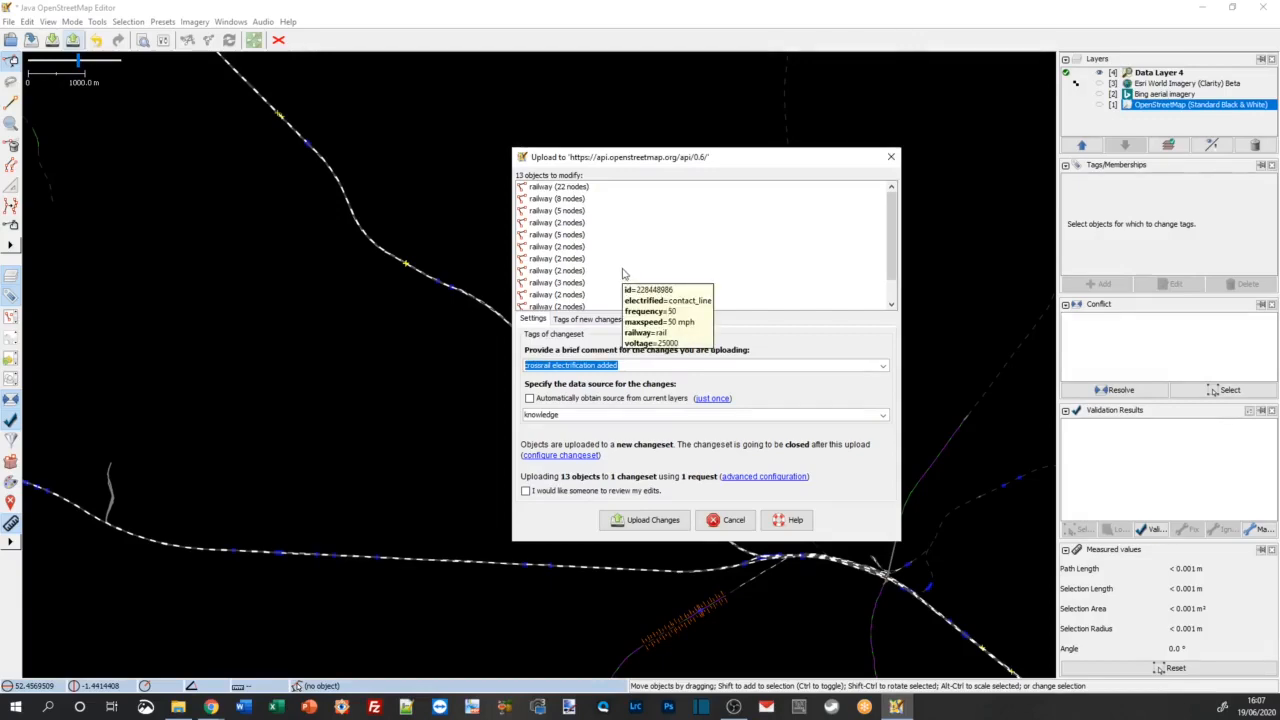
text(WCML)
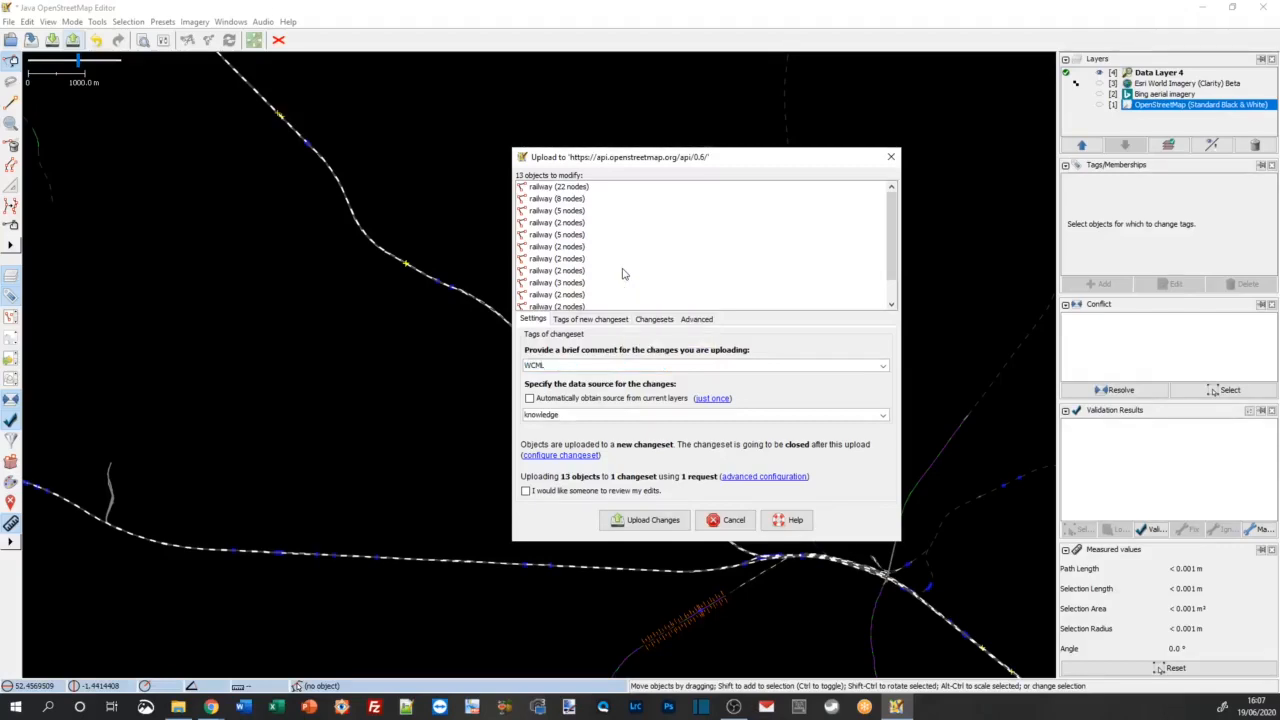
text( electrification tags corrected)
Step: Keep "knowledge" as the changeset's data source and upload the changes
click(883, 416)
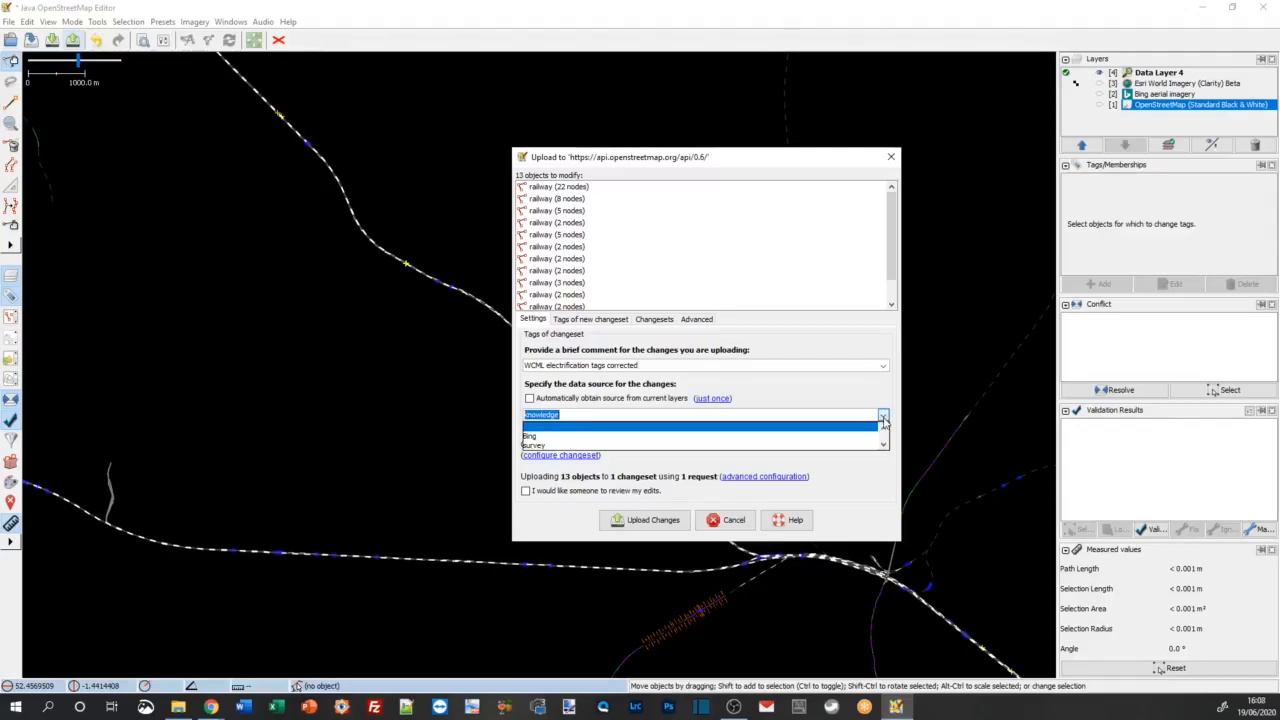
click(826, 414)
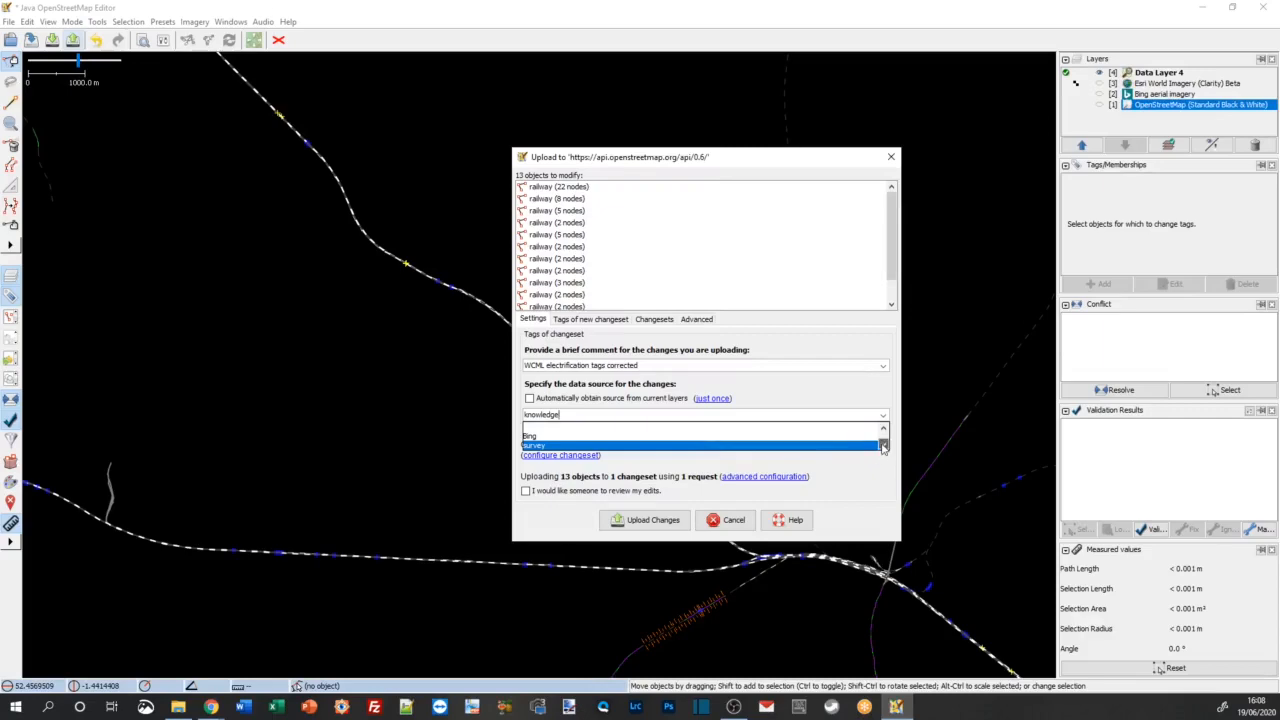
click(823, 414)
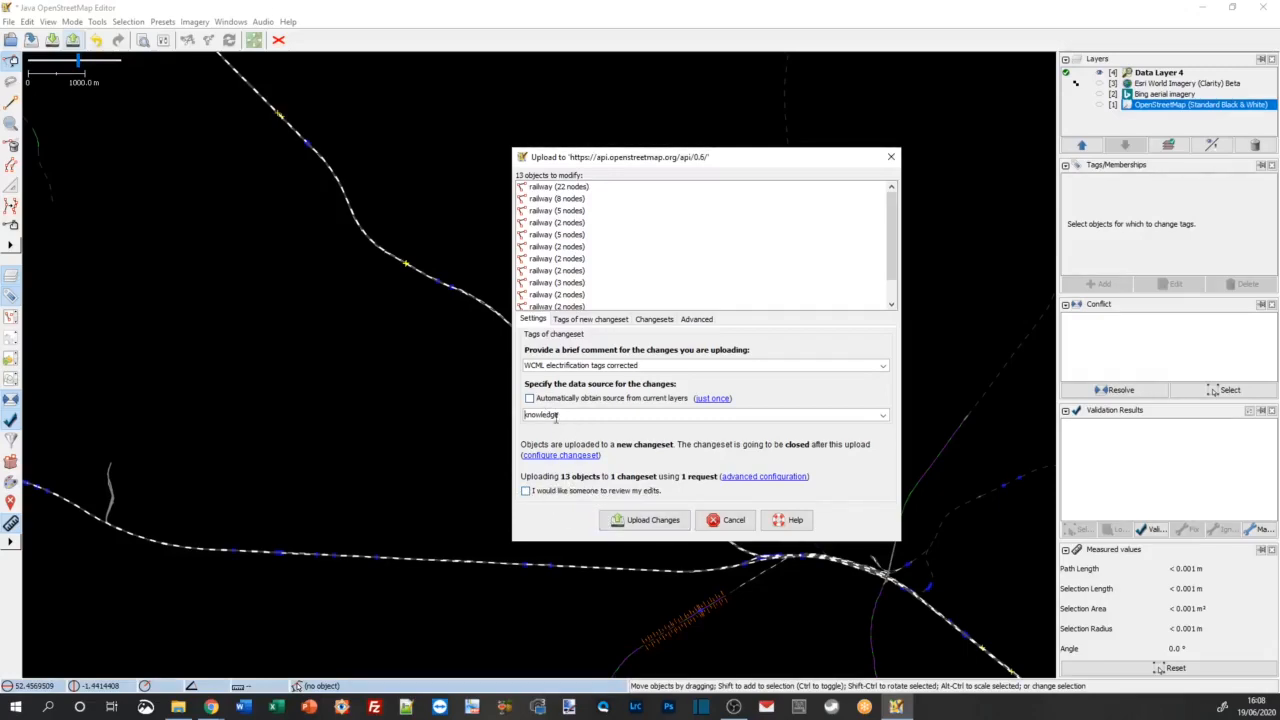
click(646, 522)
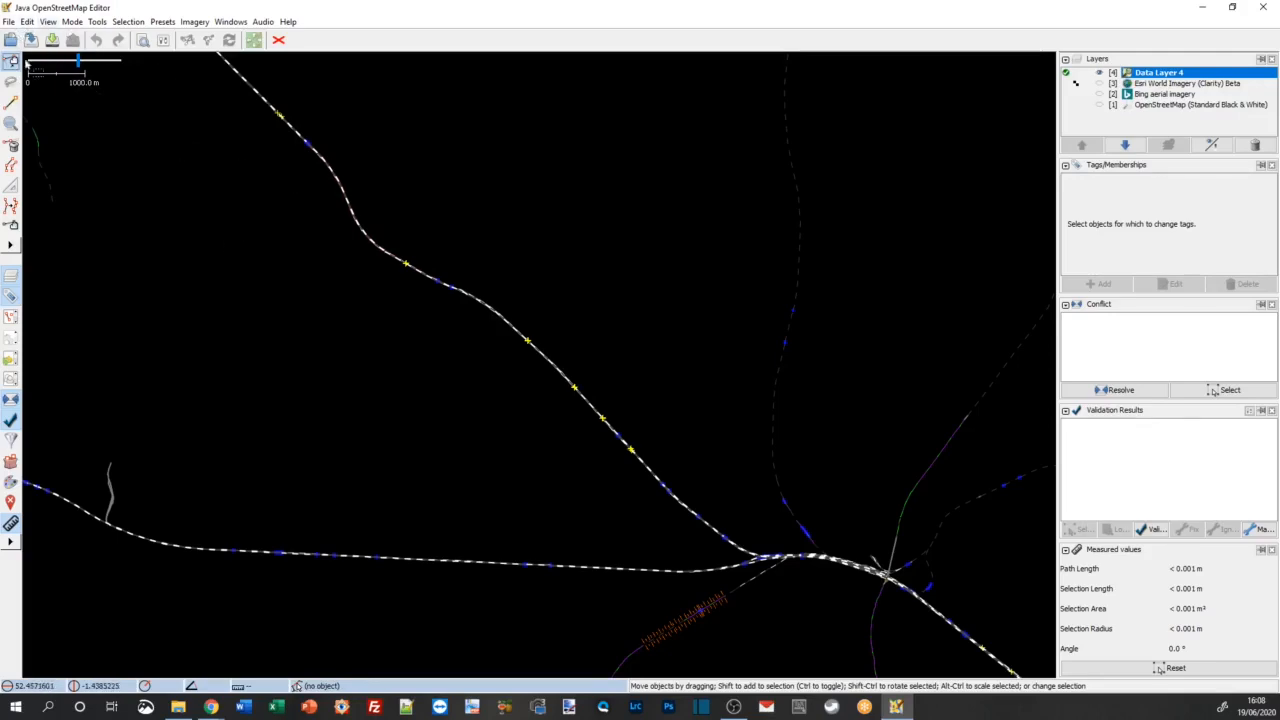
Step: Delete the uploaded data layer and download the railways around Drayton Green and West Ealing through the Overpass API
click(8, 21)
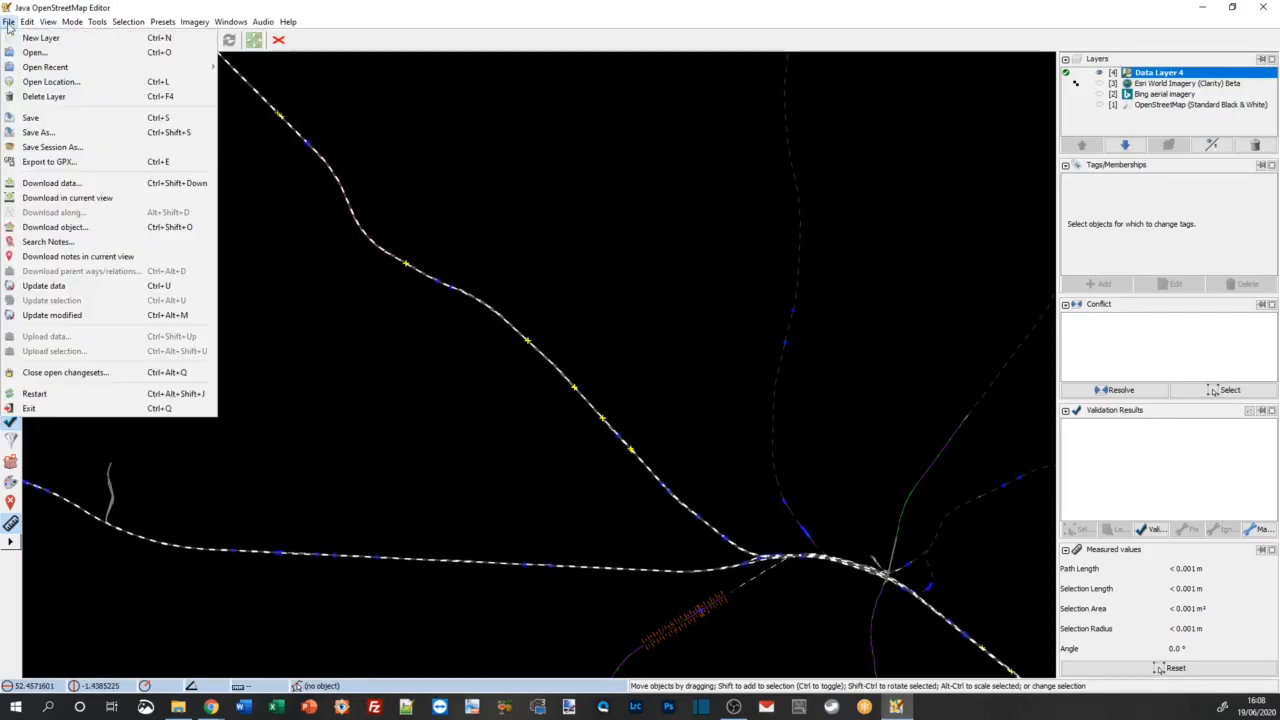
click(42, 97)
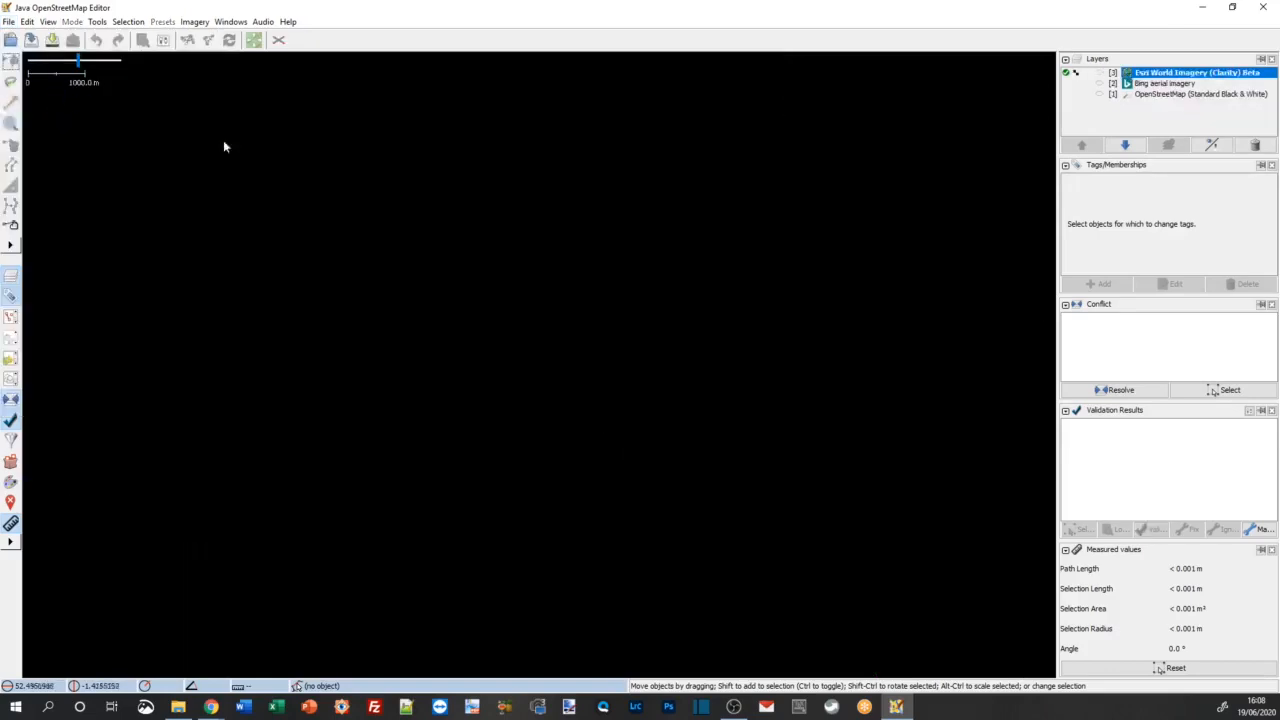
click(52, 40)
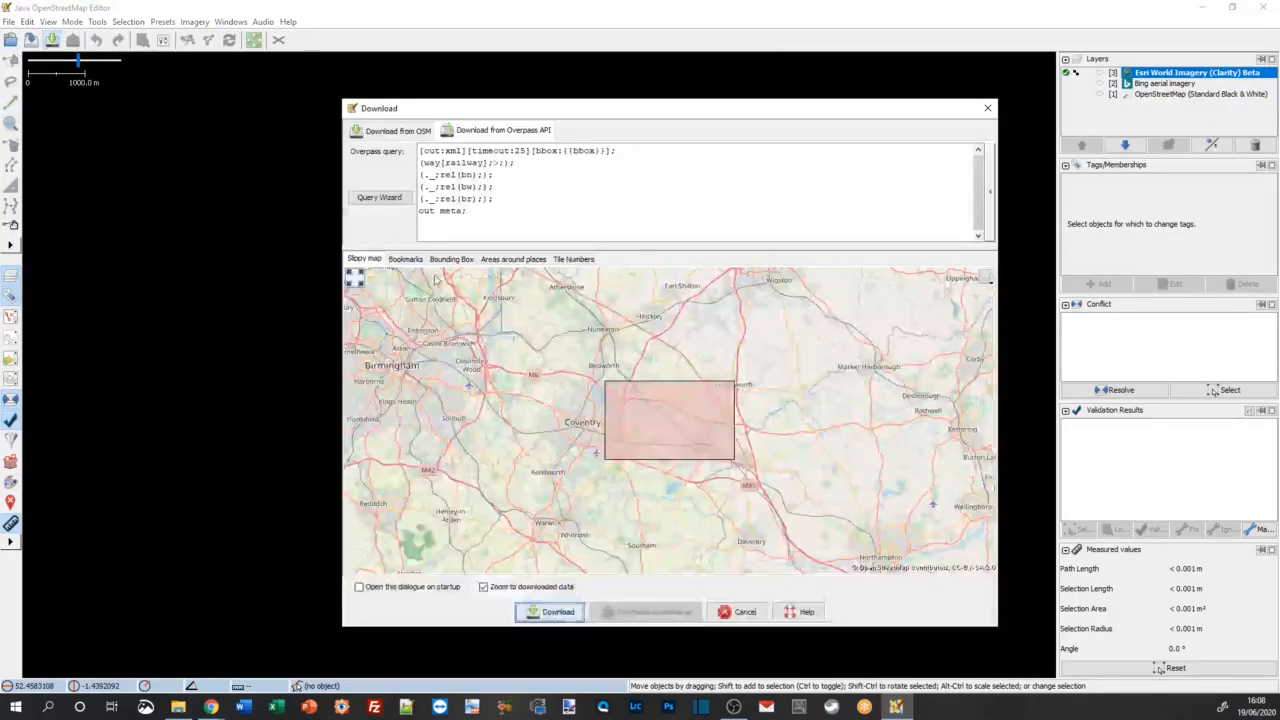
drag(670, 500, 550, 330)
drag(630, 460, 711, 387)
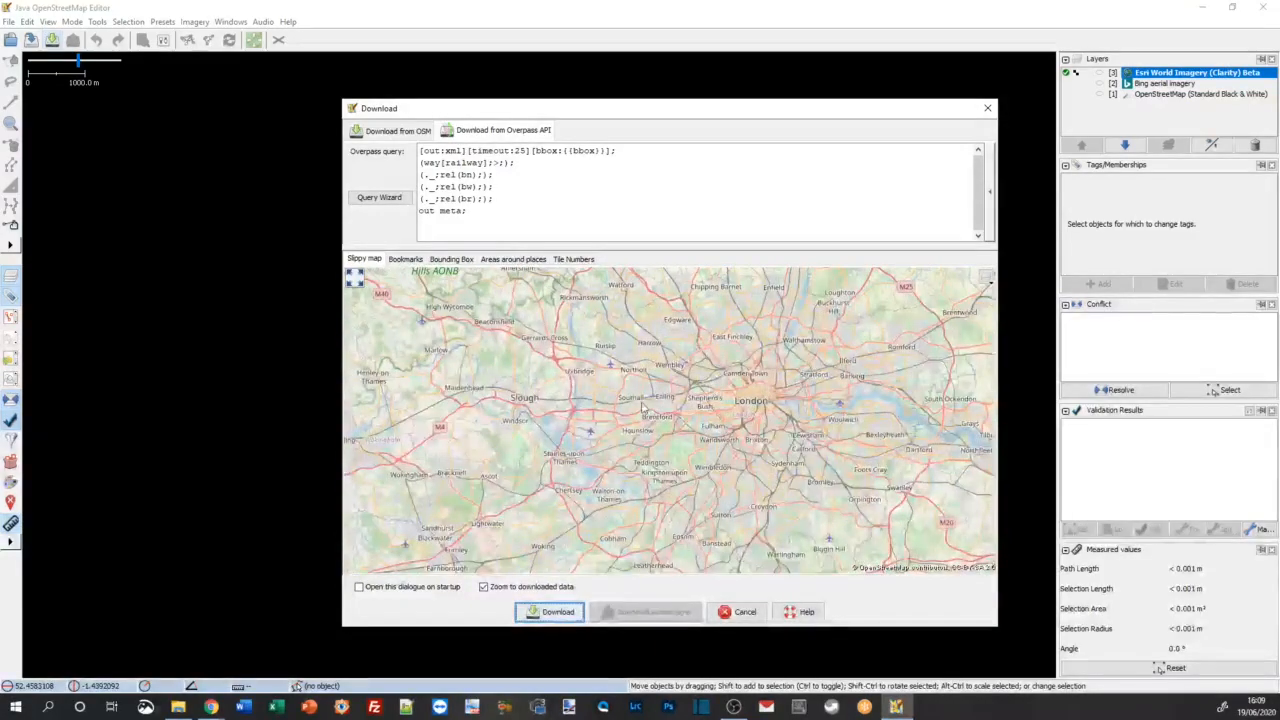
scroll(655, 410, up, 3)
scroll(601, 417, up, 1)
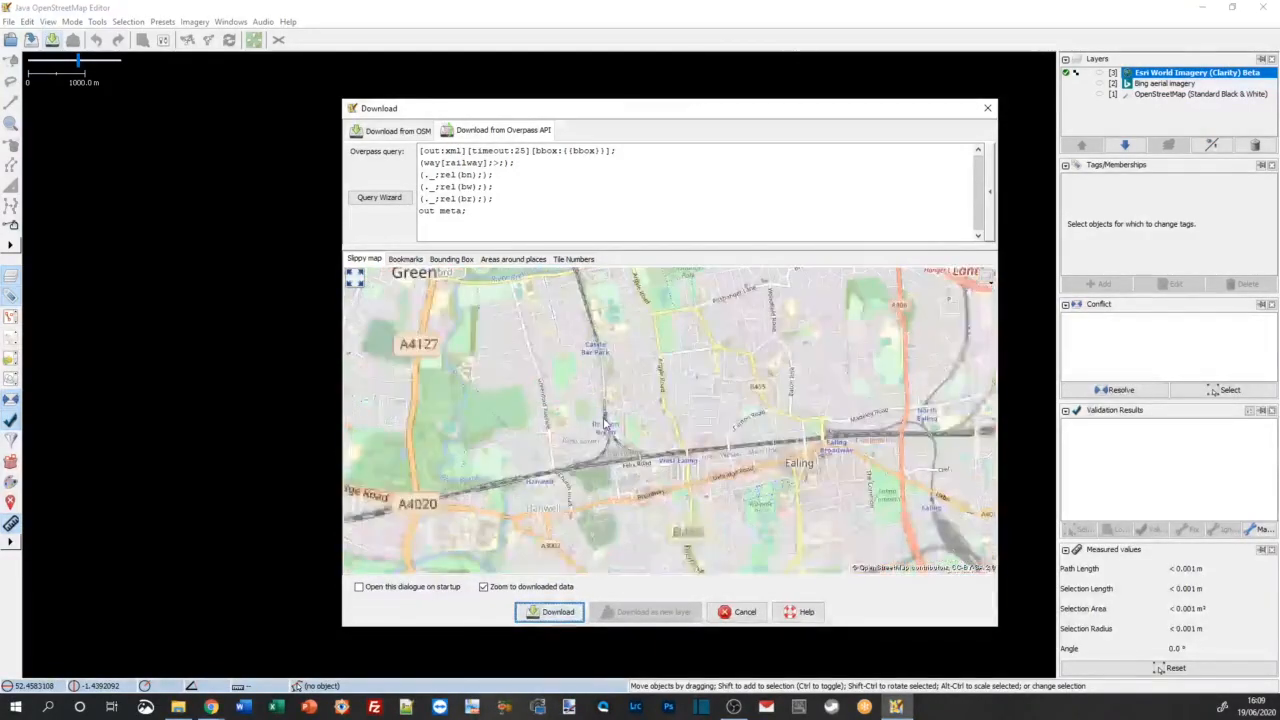
drag(524, 395, 717, 525)
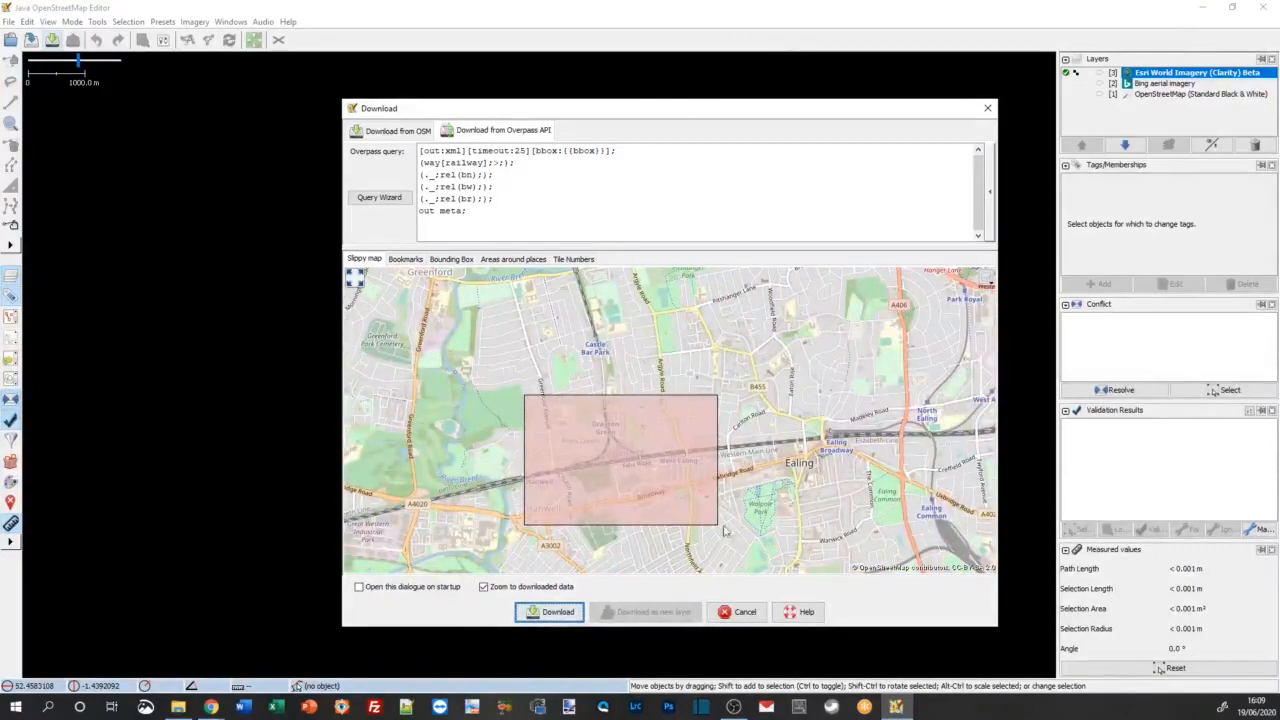
click(555, 614)
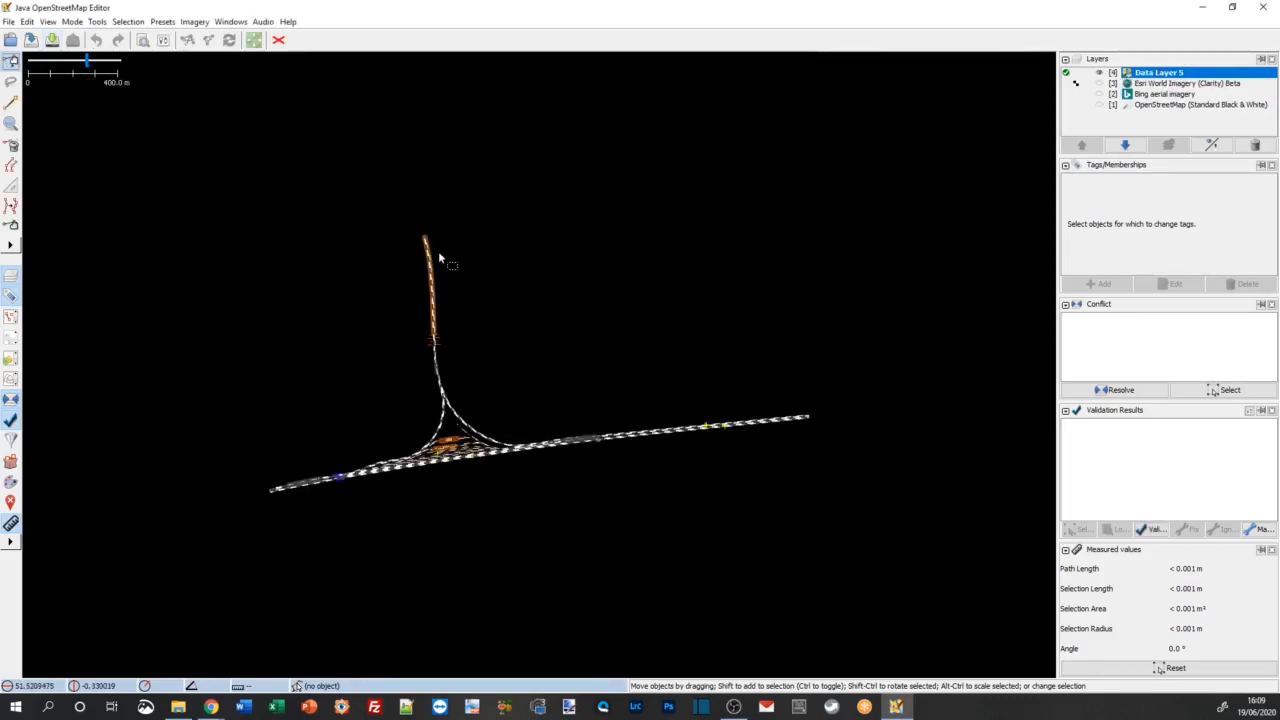
Step: Rerun the previous object search on the new railway data and inspect which Great Western Main Line tracks near the triangular junction match
scroll(424, 468, up, 1)
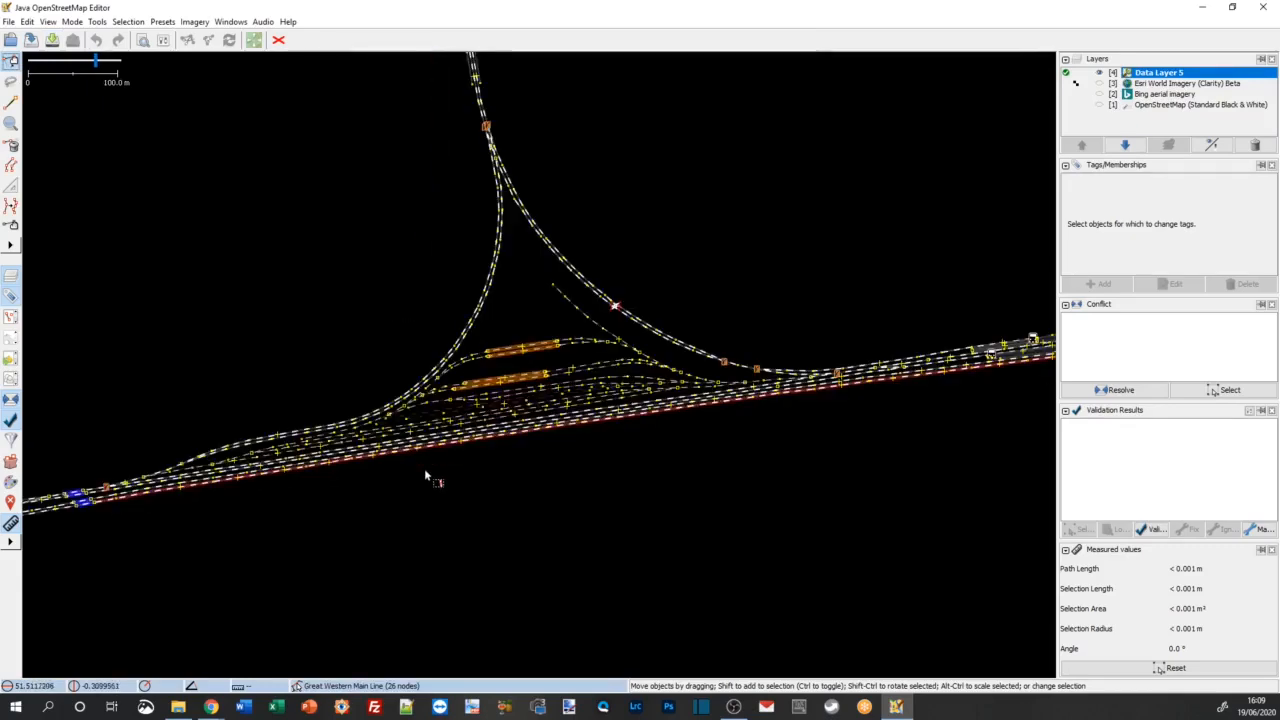
scroll(430, 449, up, 2)
scroll(480, 440, down, 1)
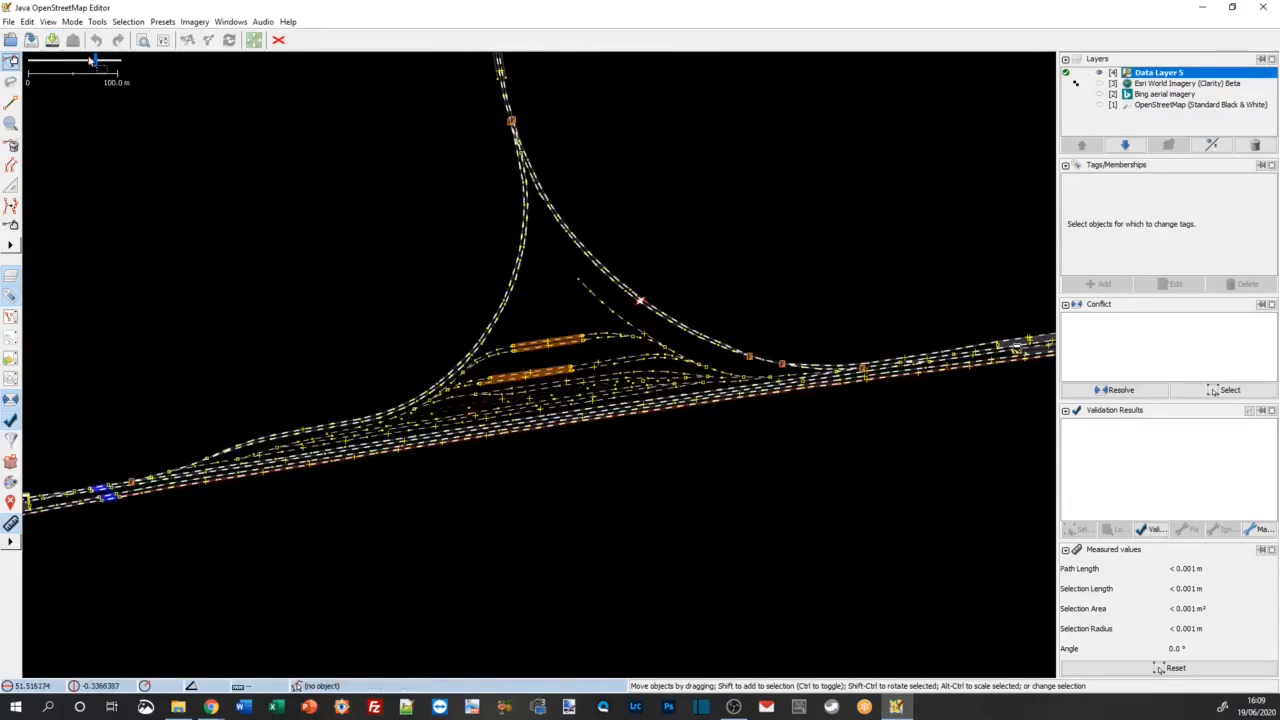
click(47, 21)
mouse_move(27, 21)
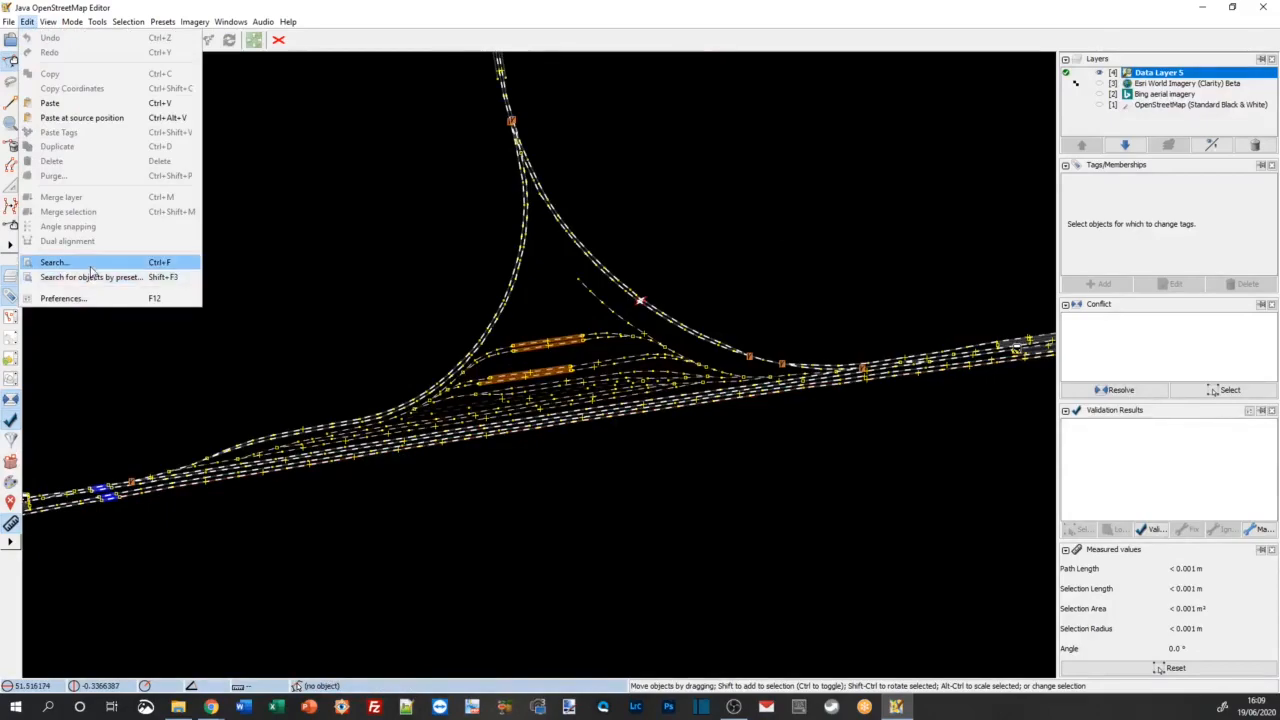
click(56, 262)
click(585, 496)
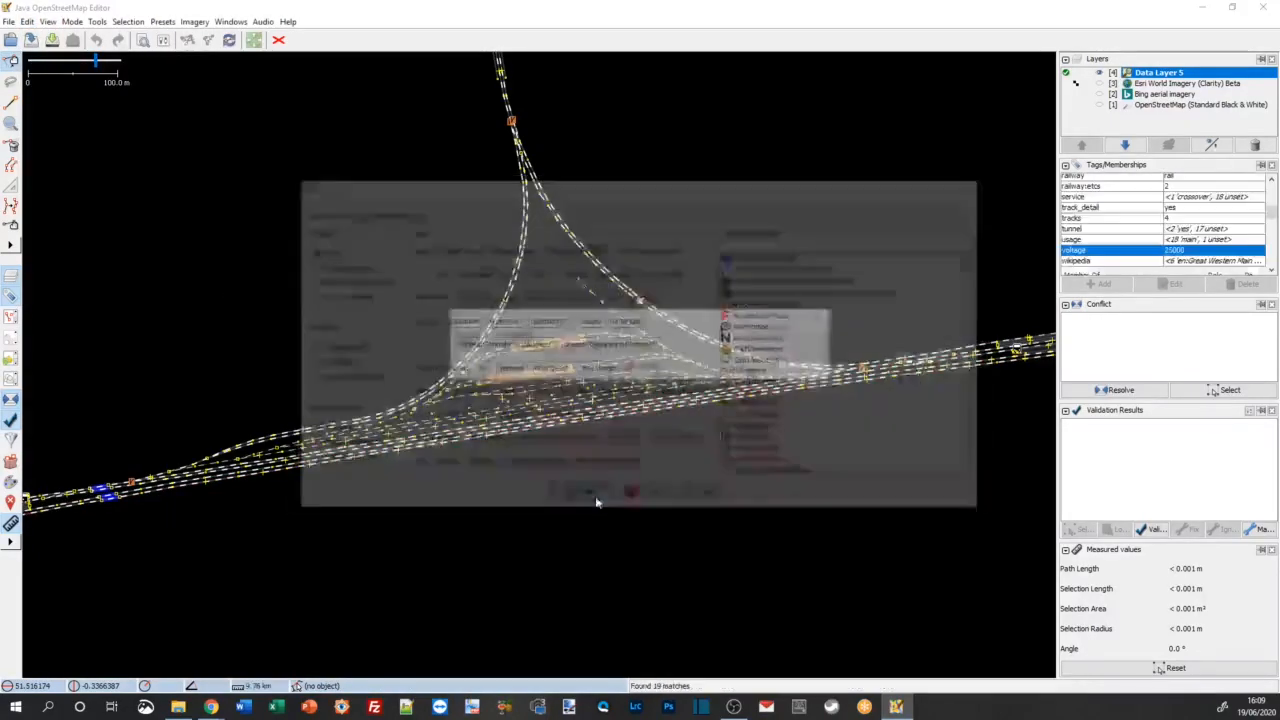
scroll(190, 484, up, 4)
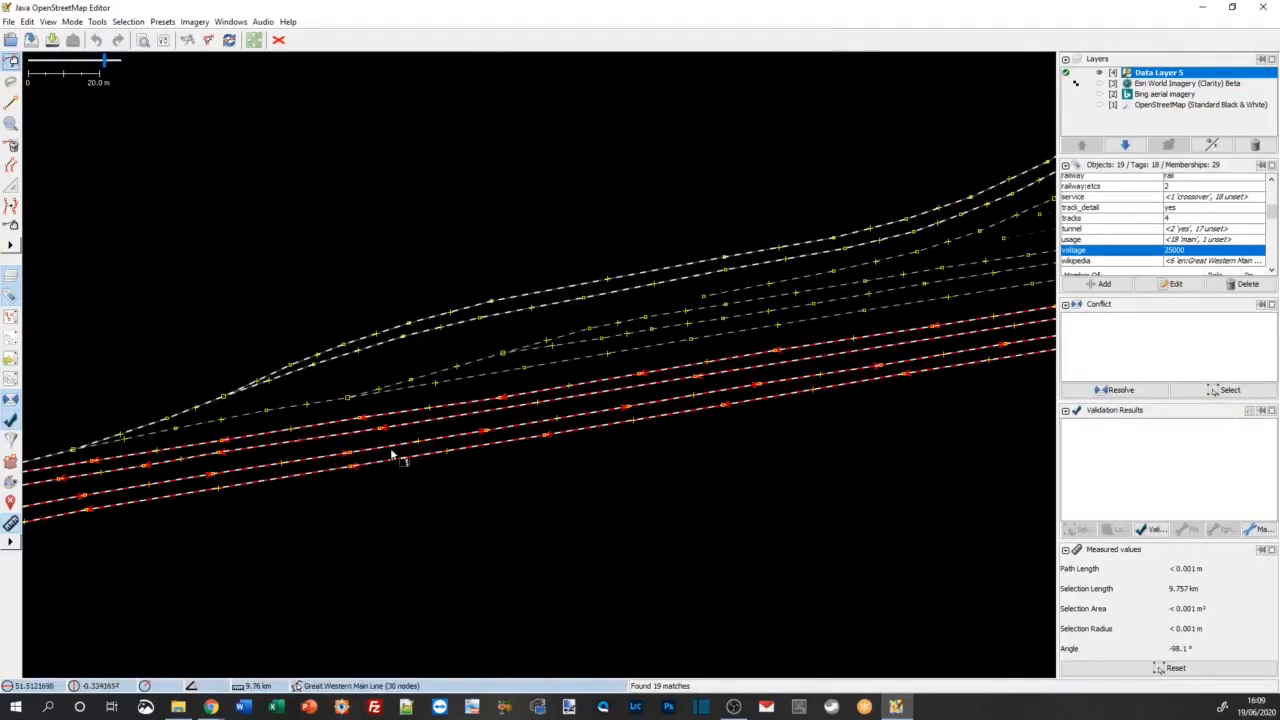
Step: Look over the matched Great Western Main Line tracks through the triangular junction and clear the selection
drag(1006, 500, 503, 565)
scroll(503, 568, down, 2)
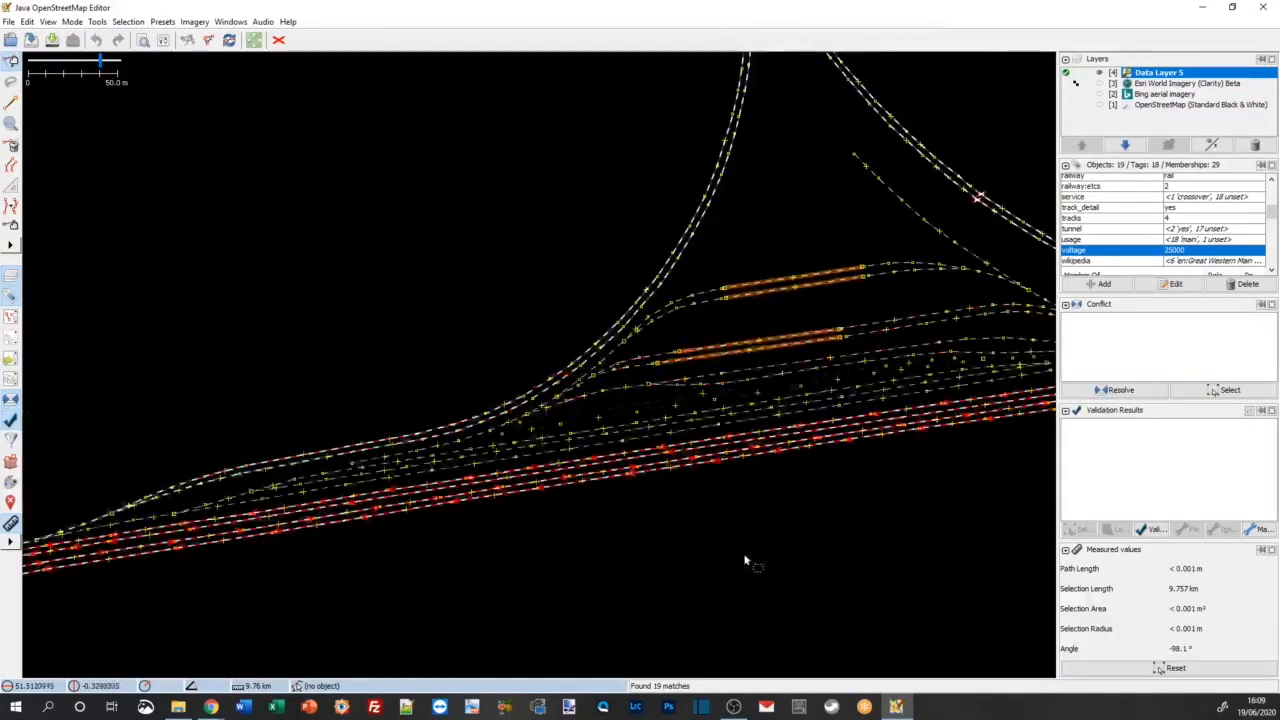
drag(749, 557, 386, 563)
drag(680, 551, 740, 570)
click(539, 570)
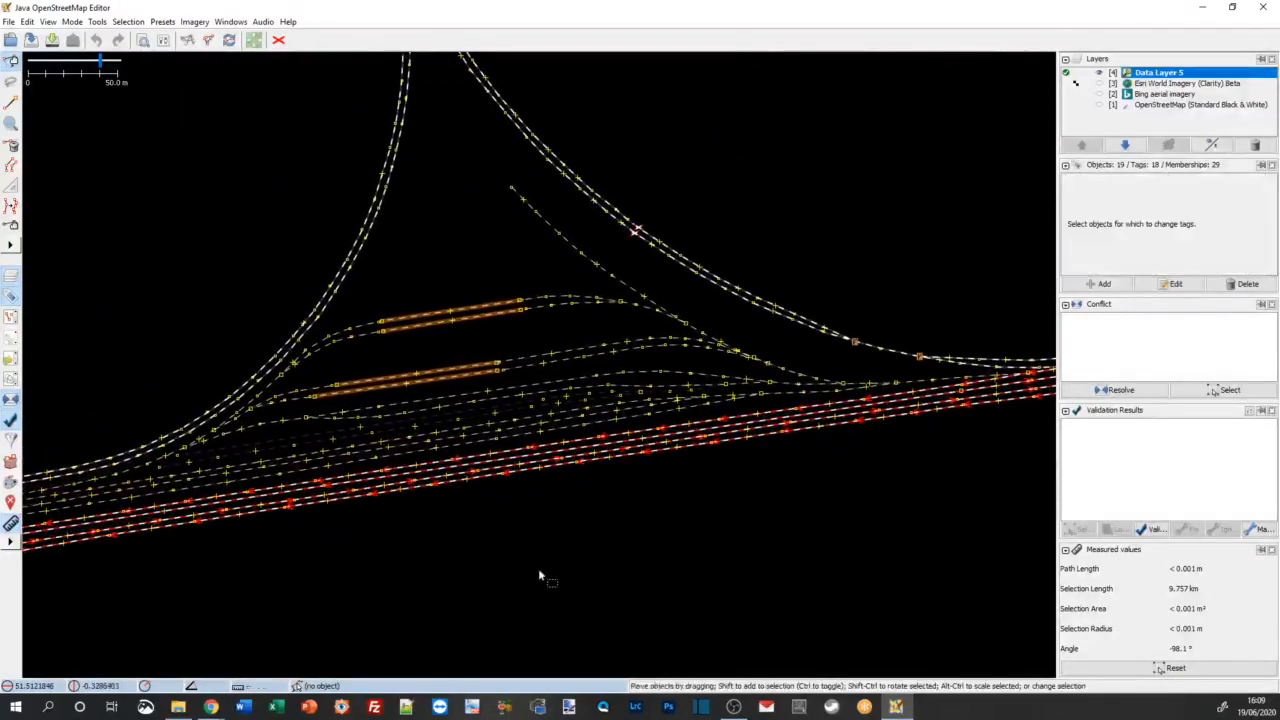
Step: Select three of the yard tracks between the triangular junction and the main line to inspect their tags
click(340, 458)
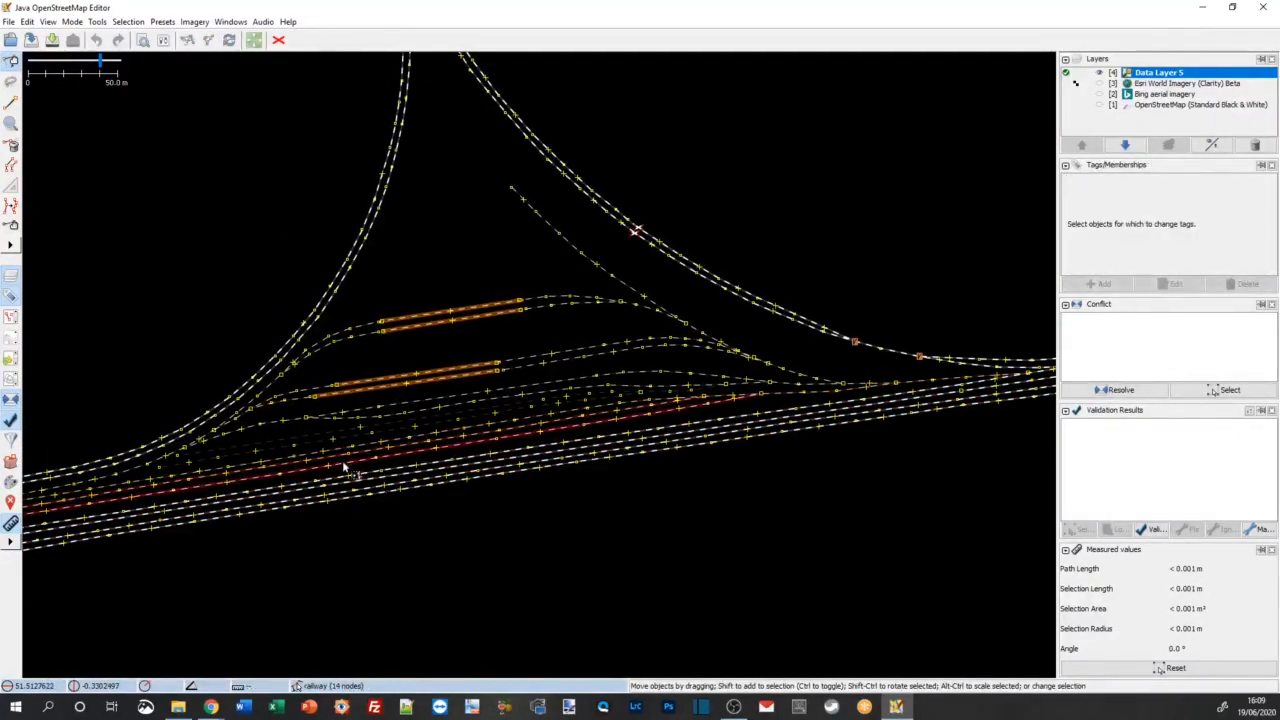
click(341, 461)
shift+click(338, 455)
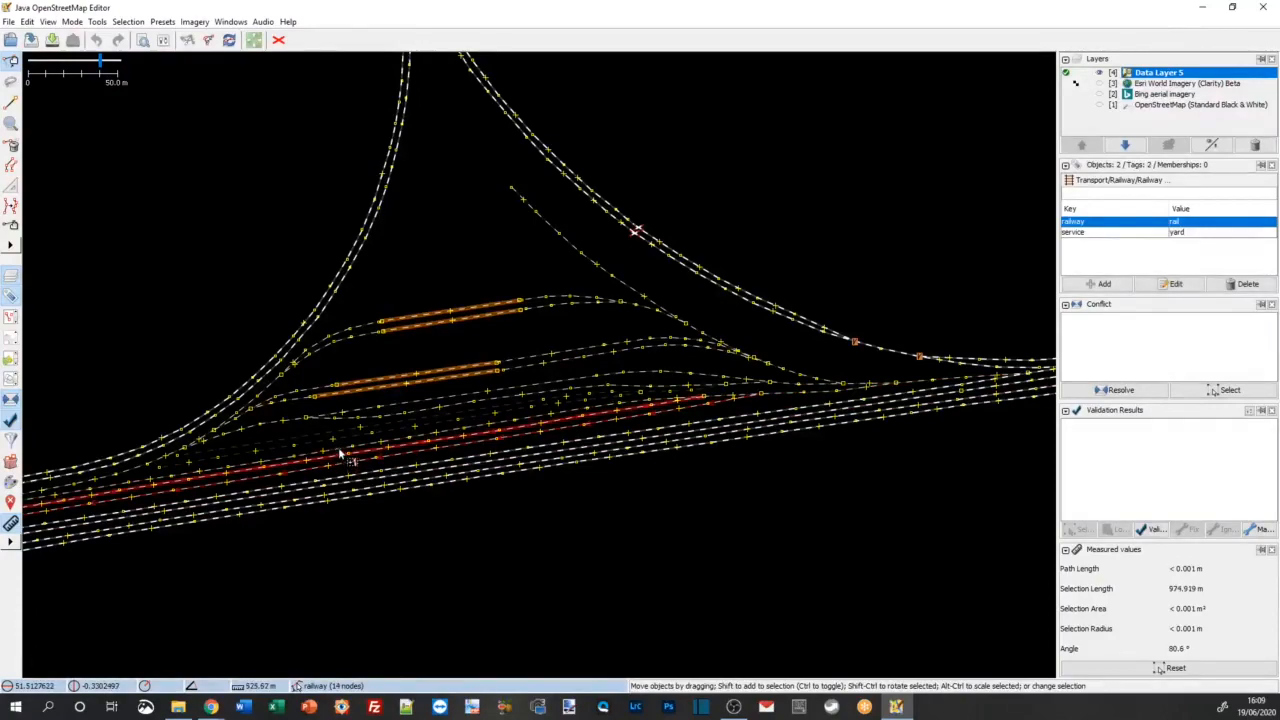
click(338, 452)
scroll(367, 446, up, 3)
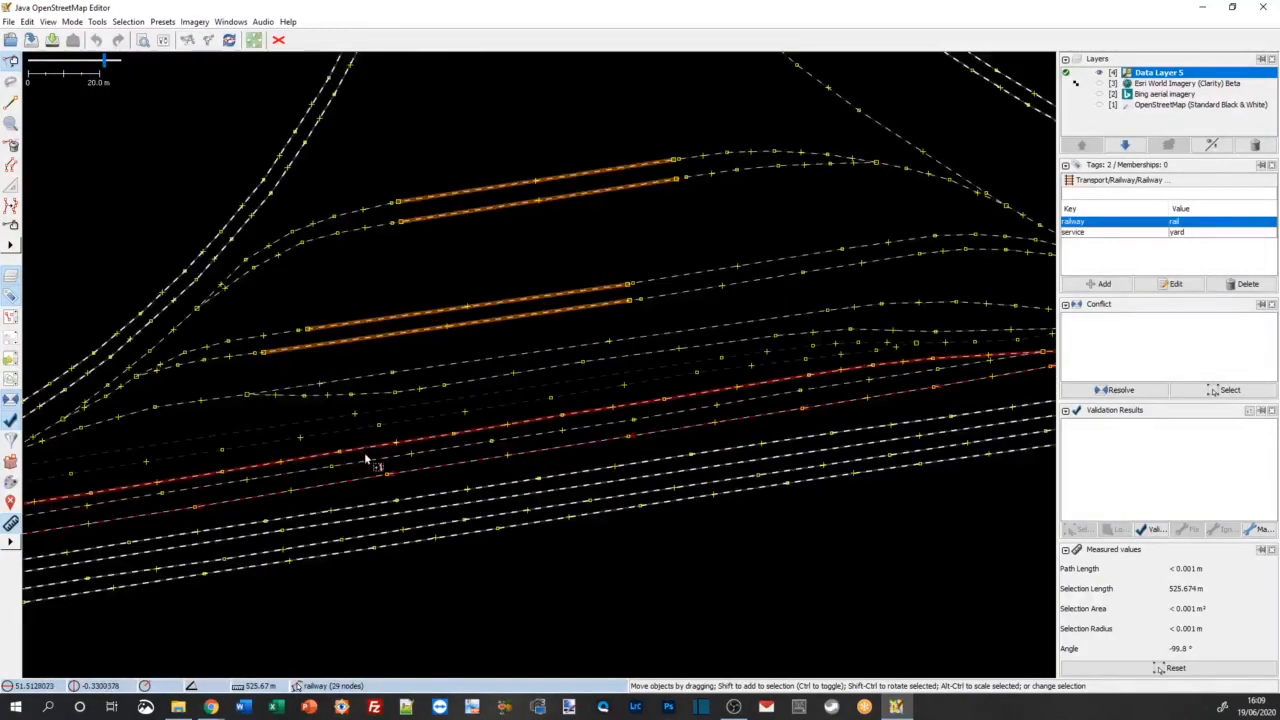
shift+click(365, 457)
shift+click(483, 492)
scroll(483, 490, down, 3)
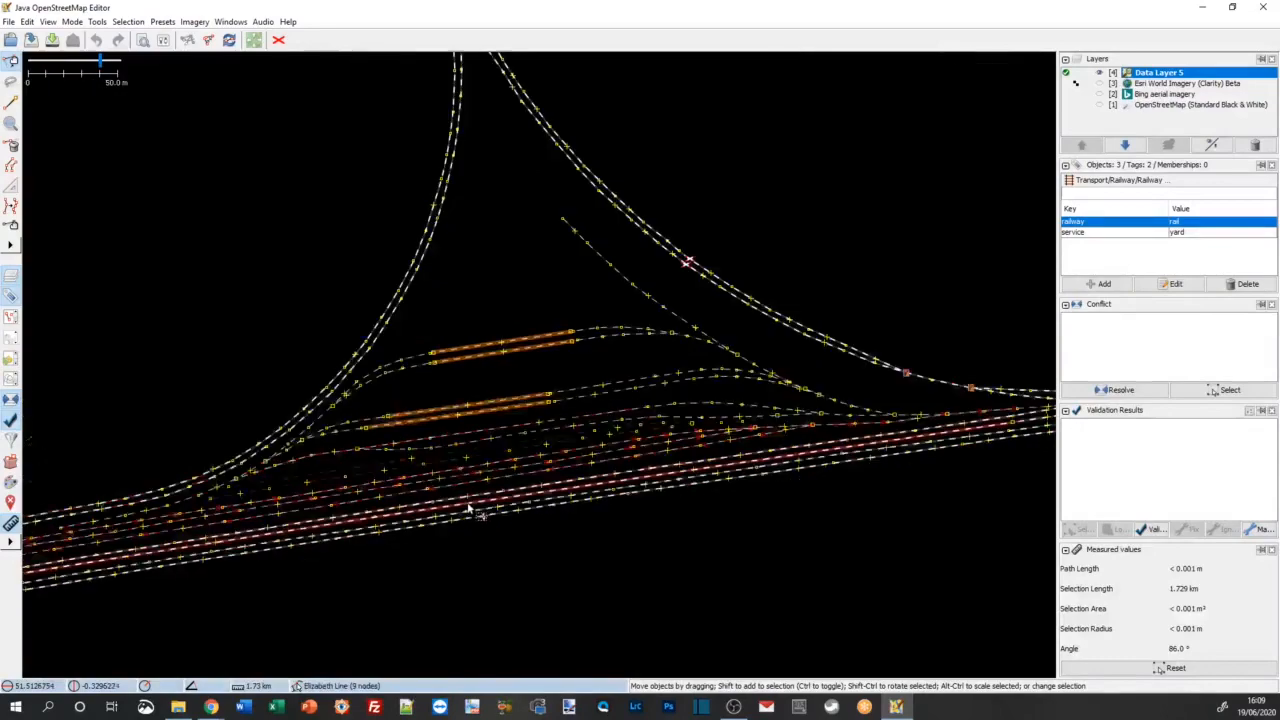
scroll(465, 510, up, 3)
scroll(466, 508, down, 3)
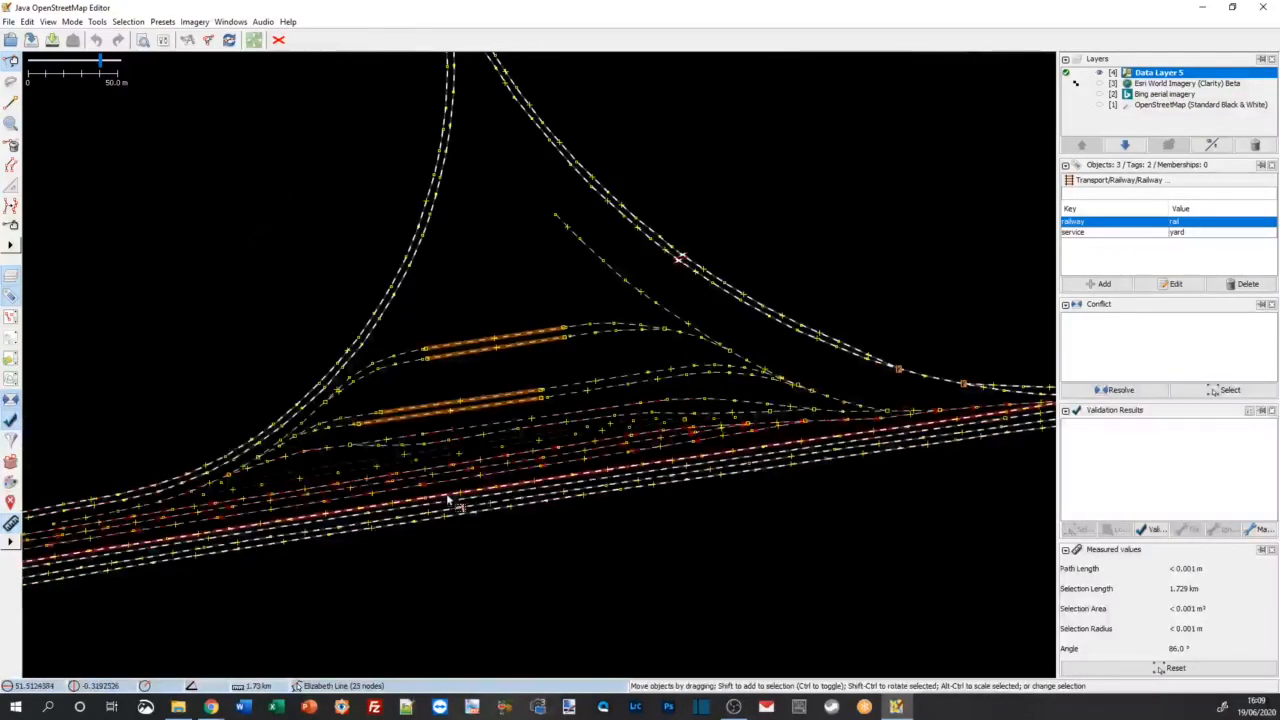
Step: Follow the yard tracks west to Hanwell Junction and inspect the tags of the branch, Elizabeth Line and yard tracks there
drag(120, 406, 442, 380)
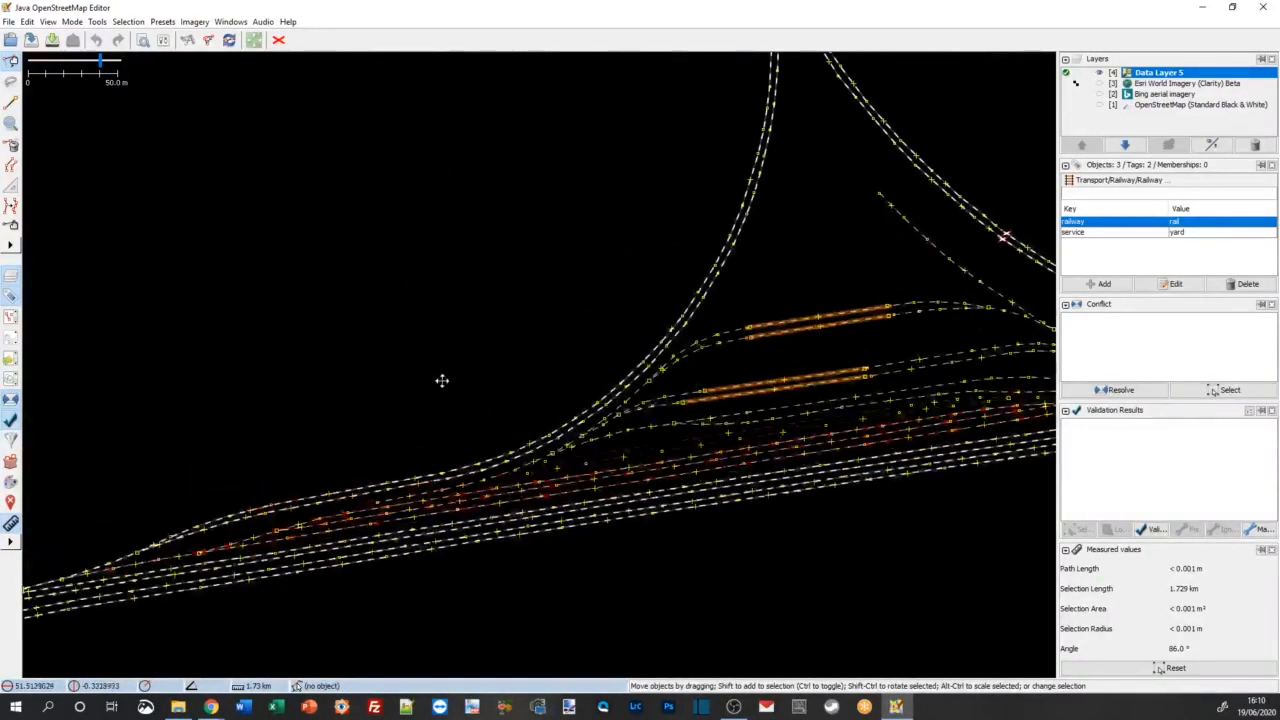
drag(223, 443, 477, 377)
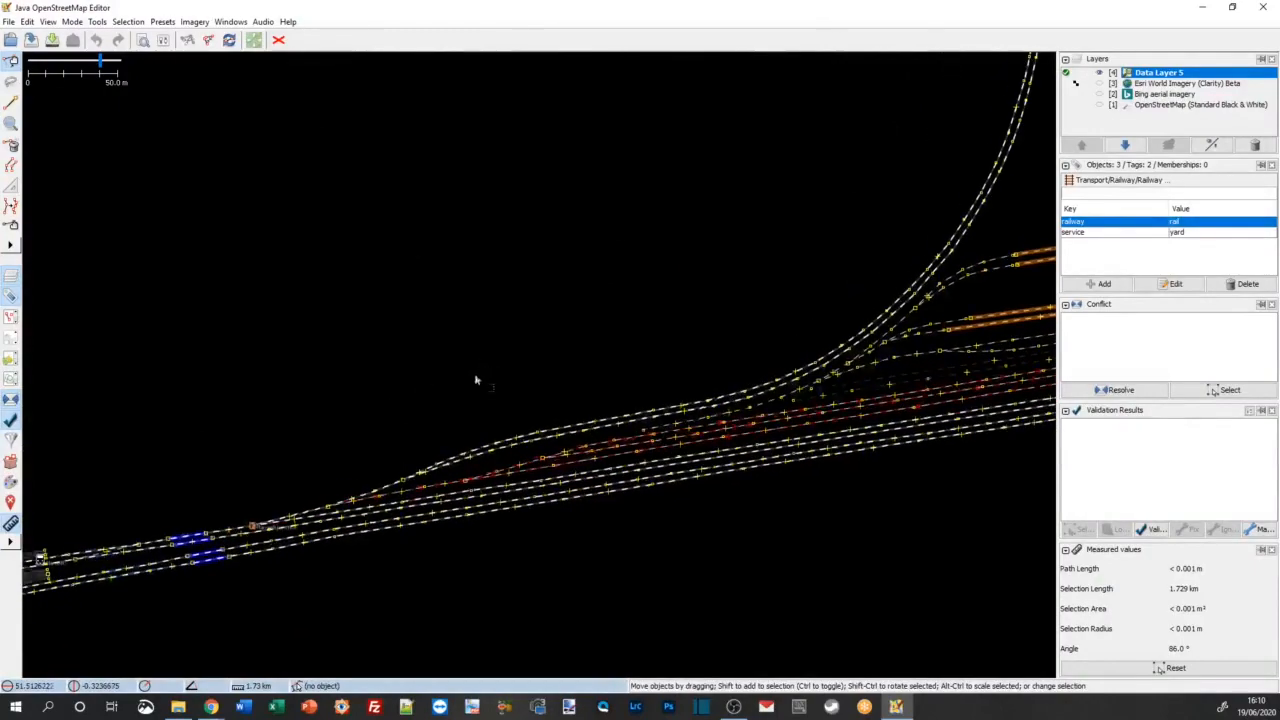
scroll(338, 515, up, 2)
scroll(330, 515, up, 2)
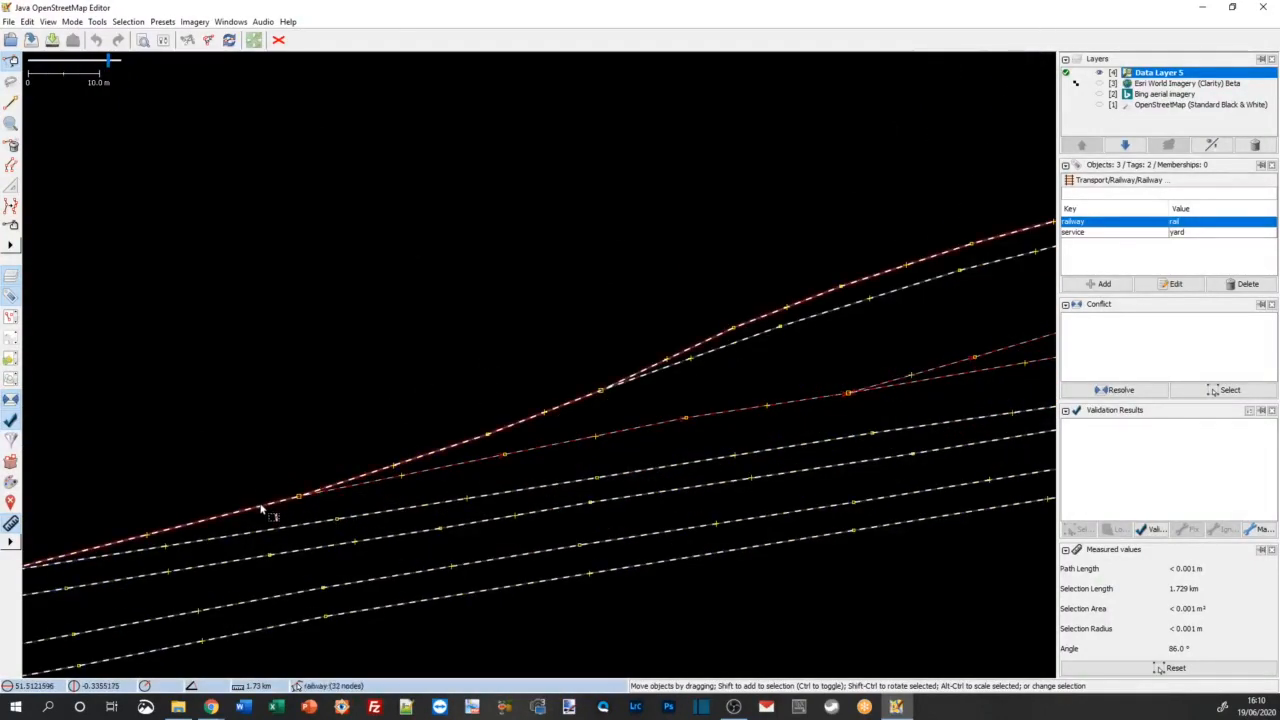
click(265, 512)
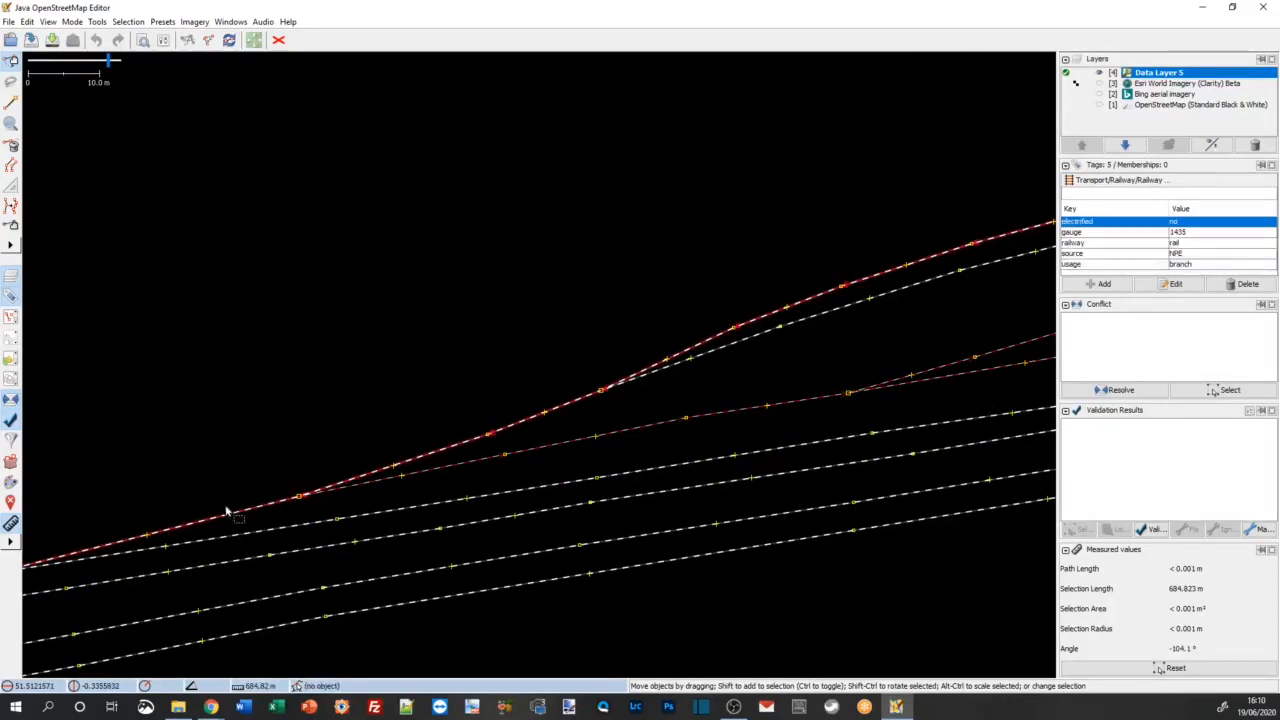
drag(276, 447, 575, 368)
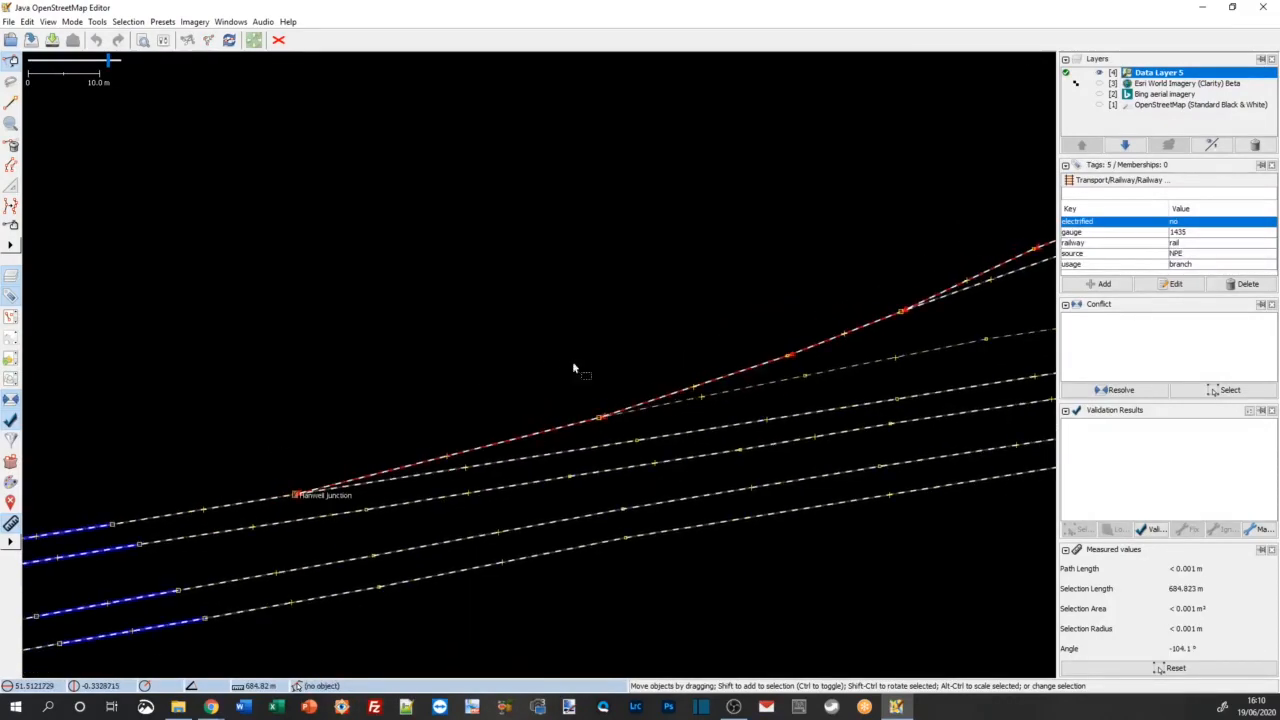
click(247, 502)
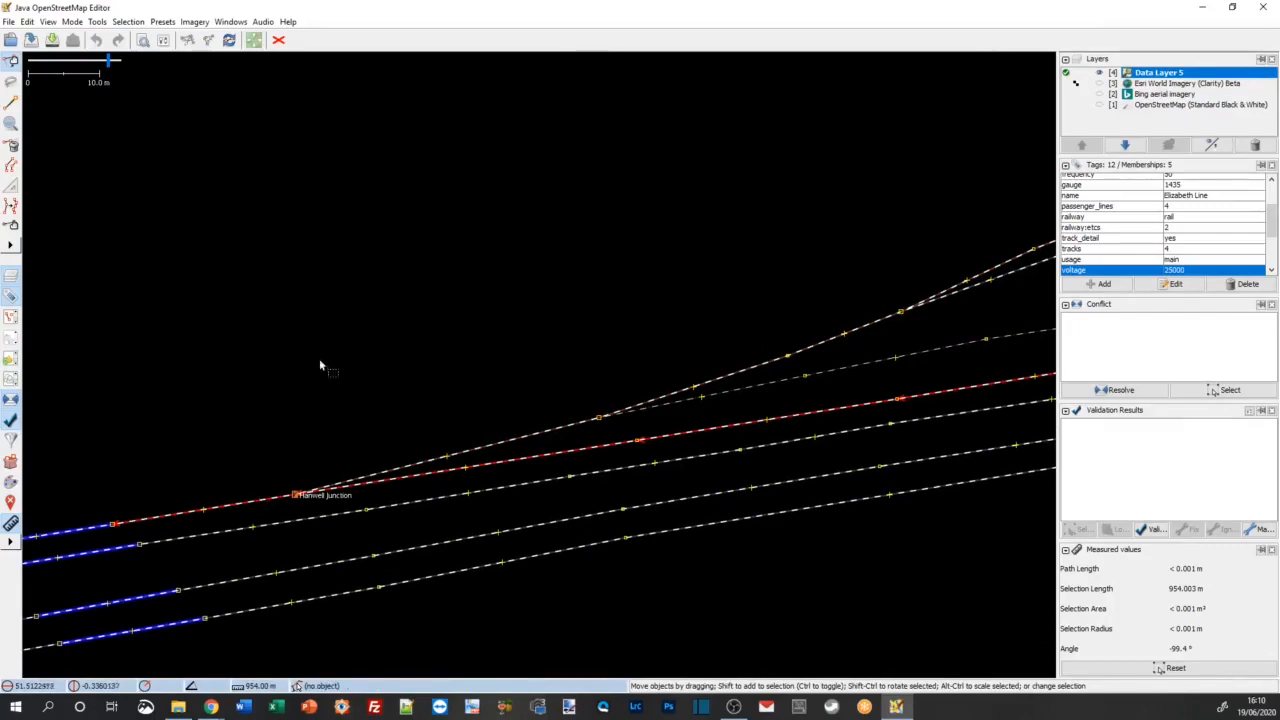
click(752, 386)
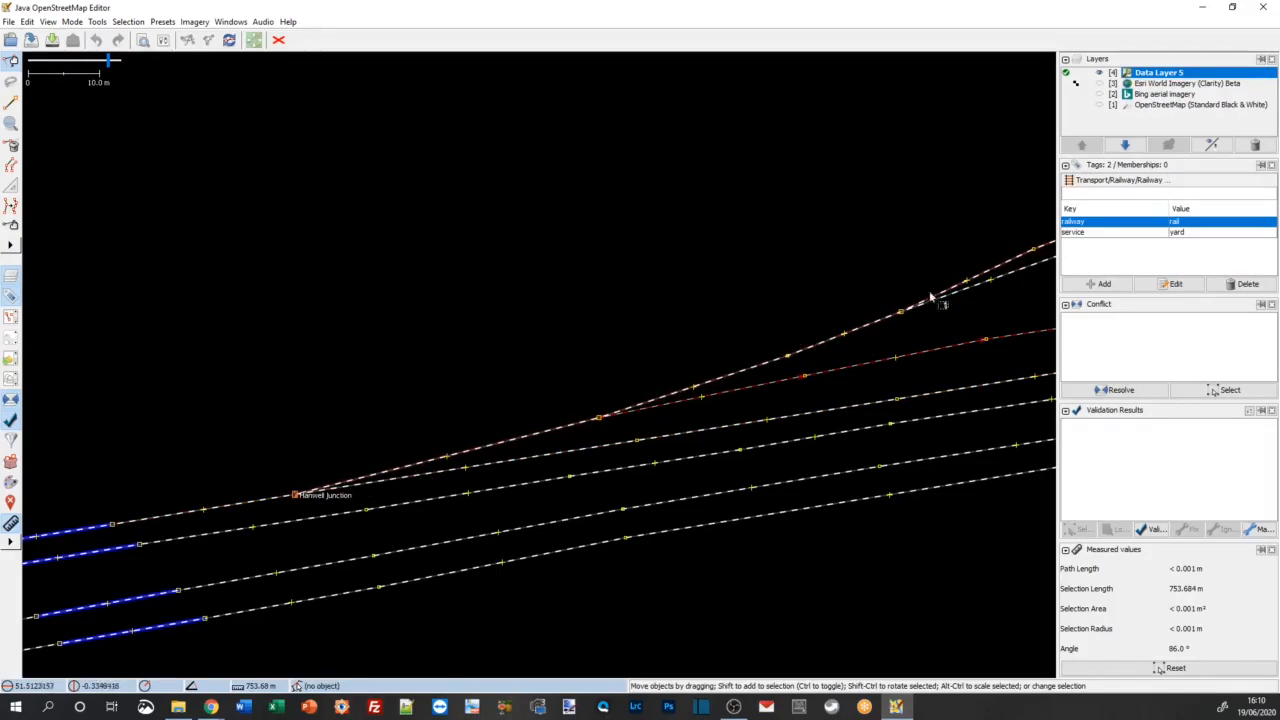
Step: Examine how far the non-electrified branch way extends from Hanwell Junction past the point where the yard track diverges
scroll(914, 266, down, 3)
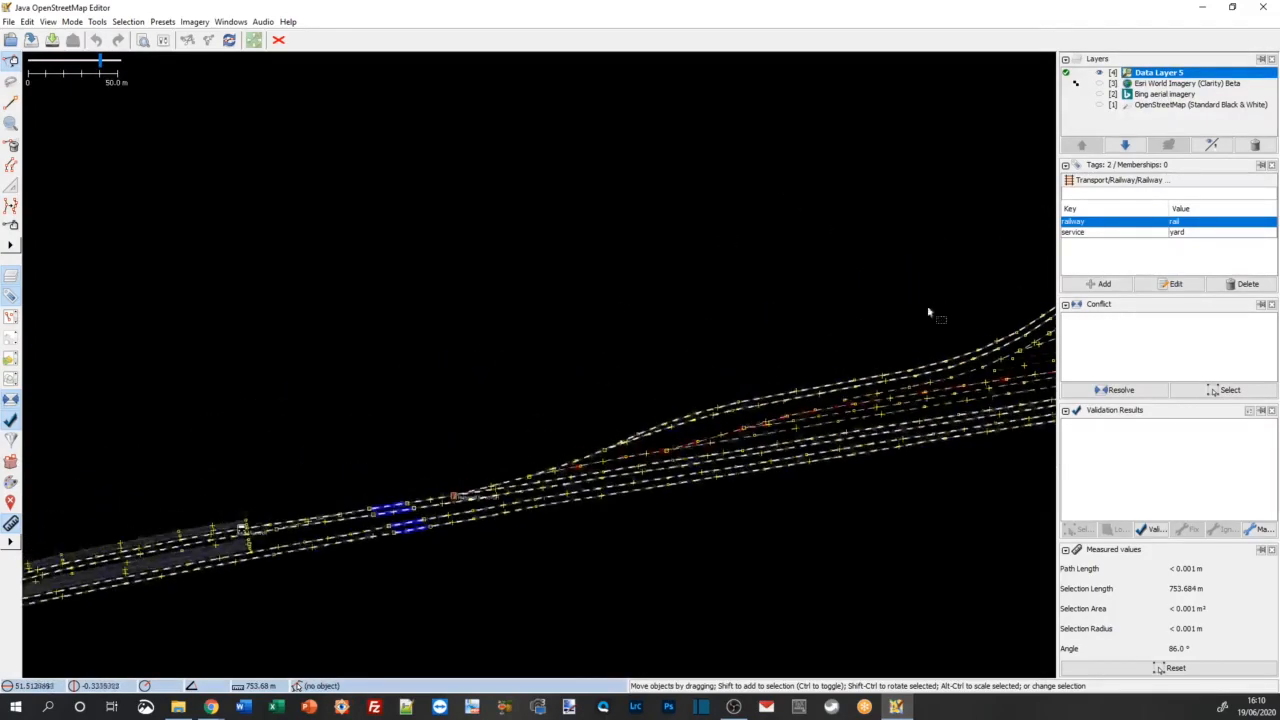
scroll(481, 487, up, 3)
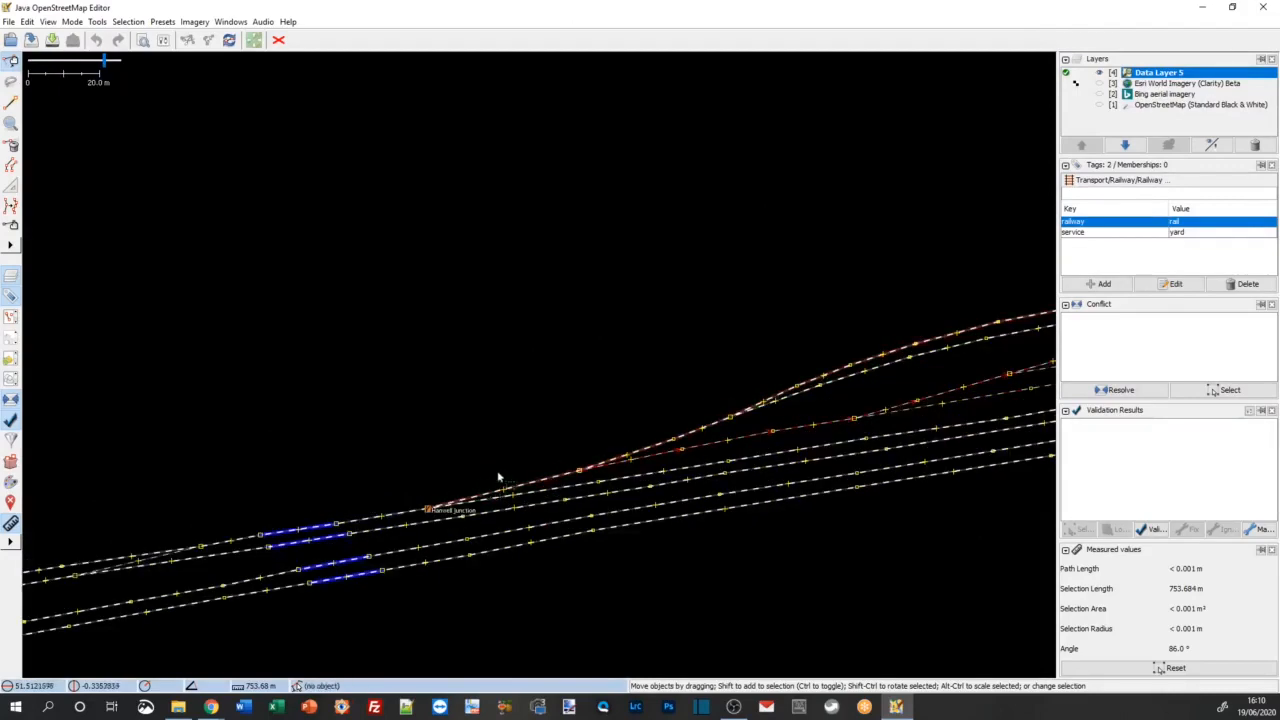
click(395, 397)
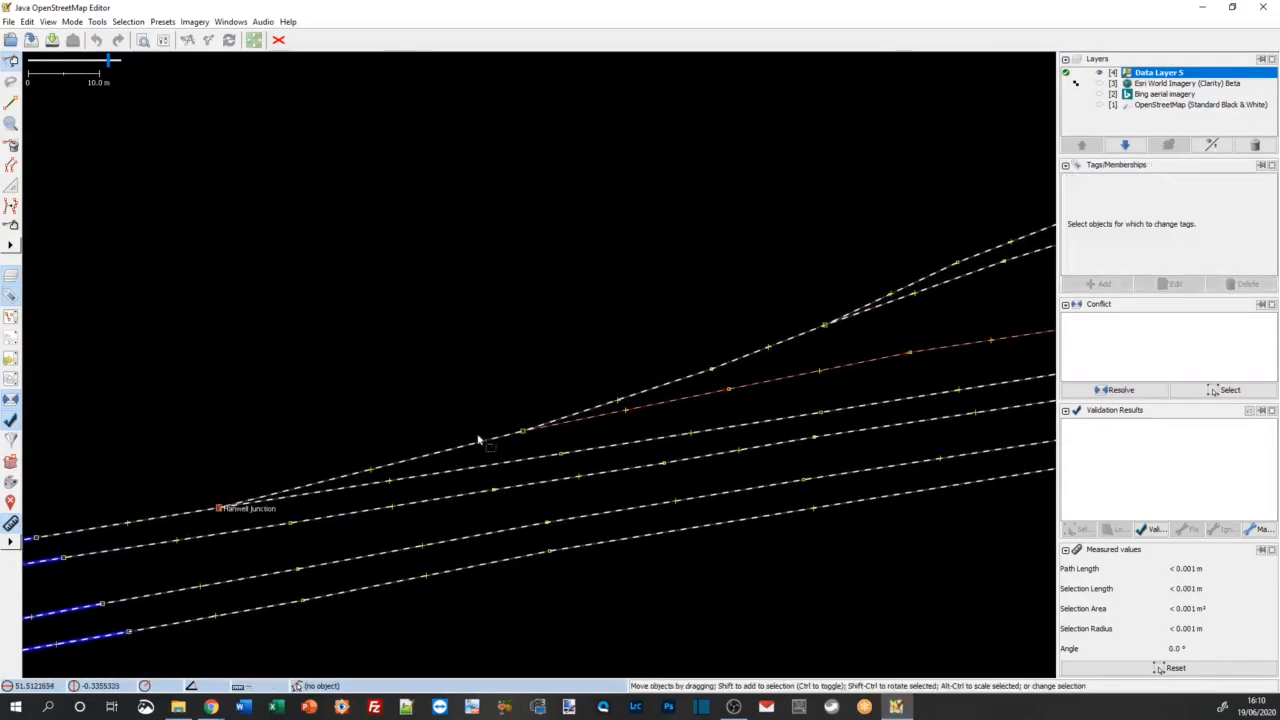
click(501, 437)
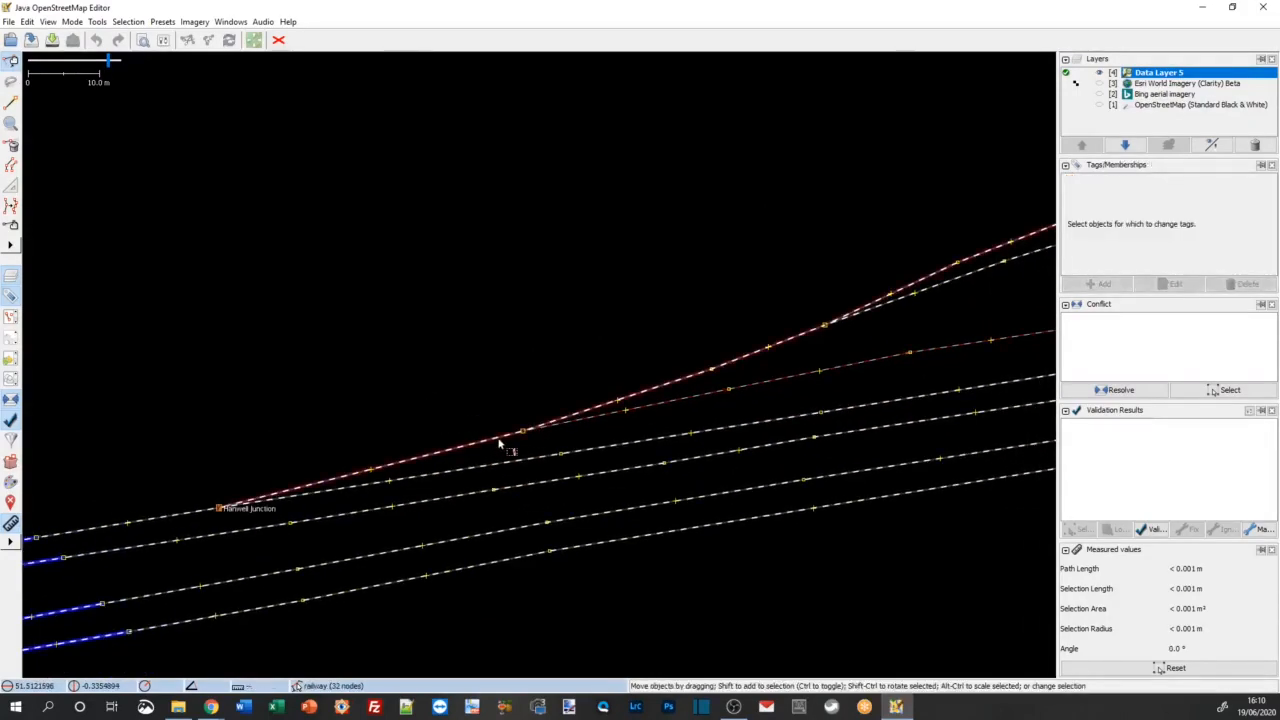
click(434, 321)
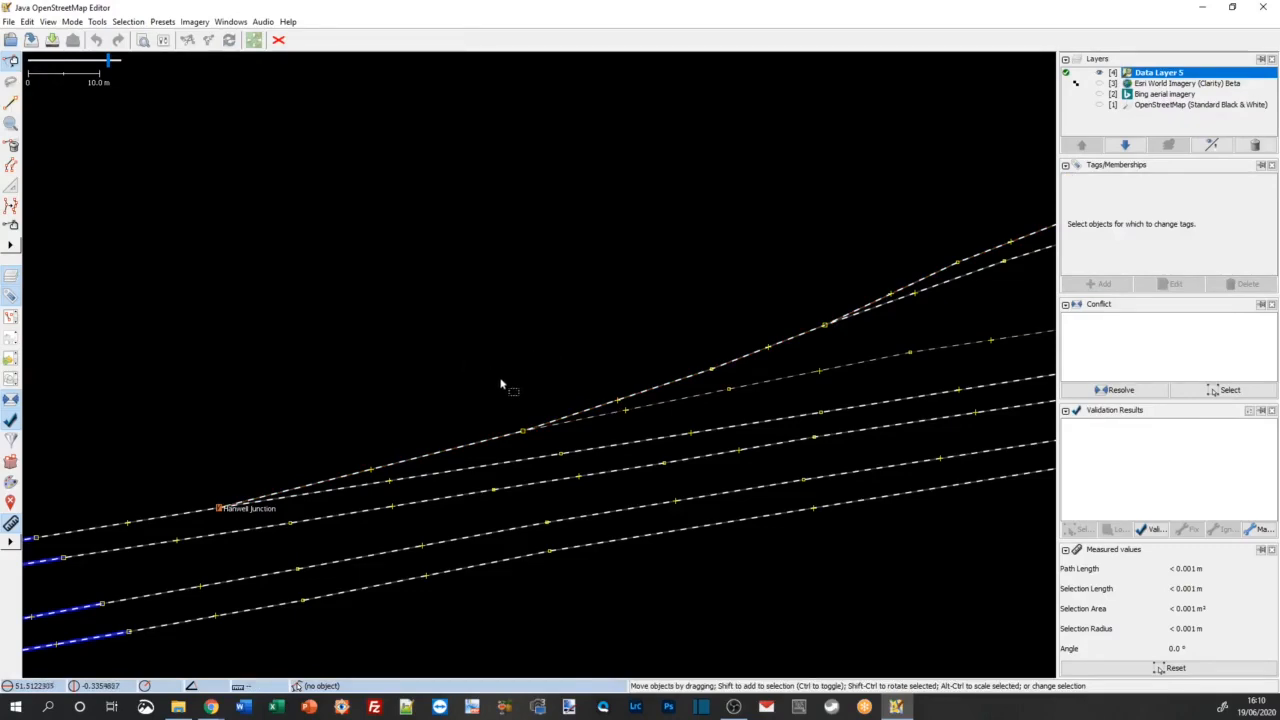
scroll(509, 388, up, 1)
scroll(509, 388, down, 1)
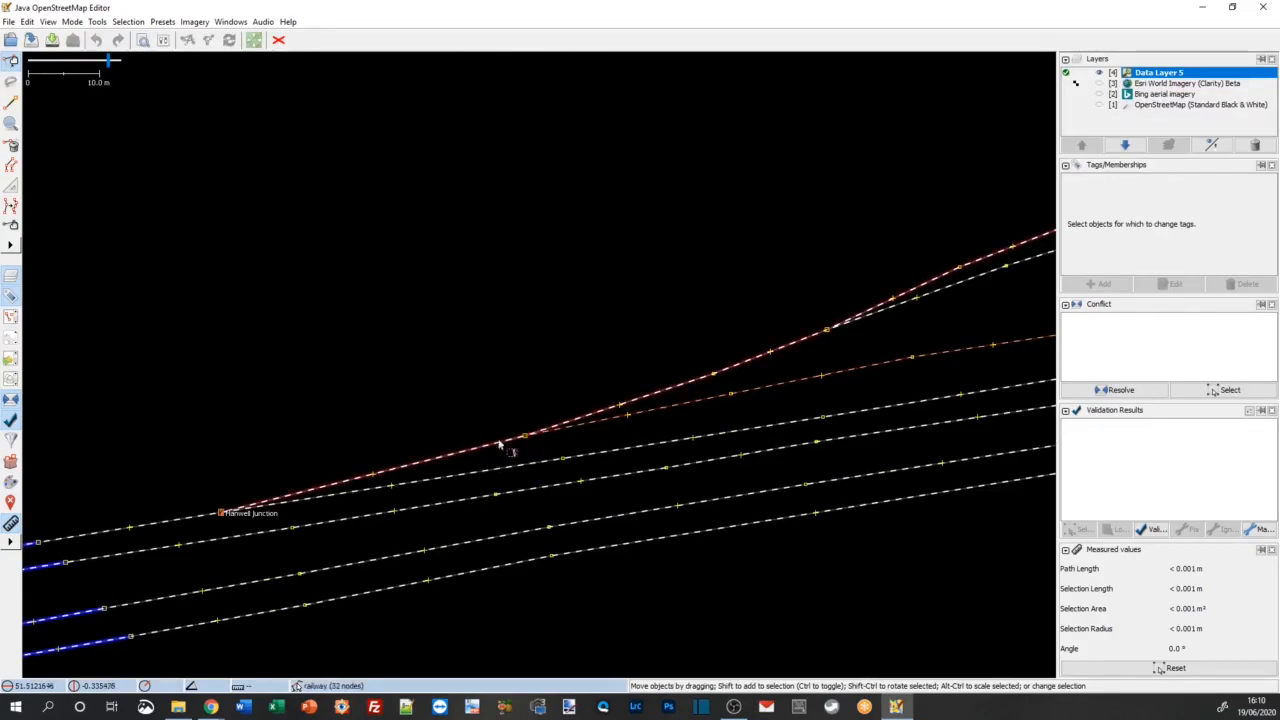
scroll(527, 455, up, 1)
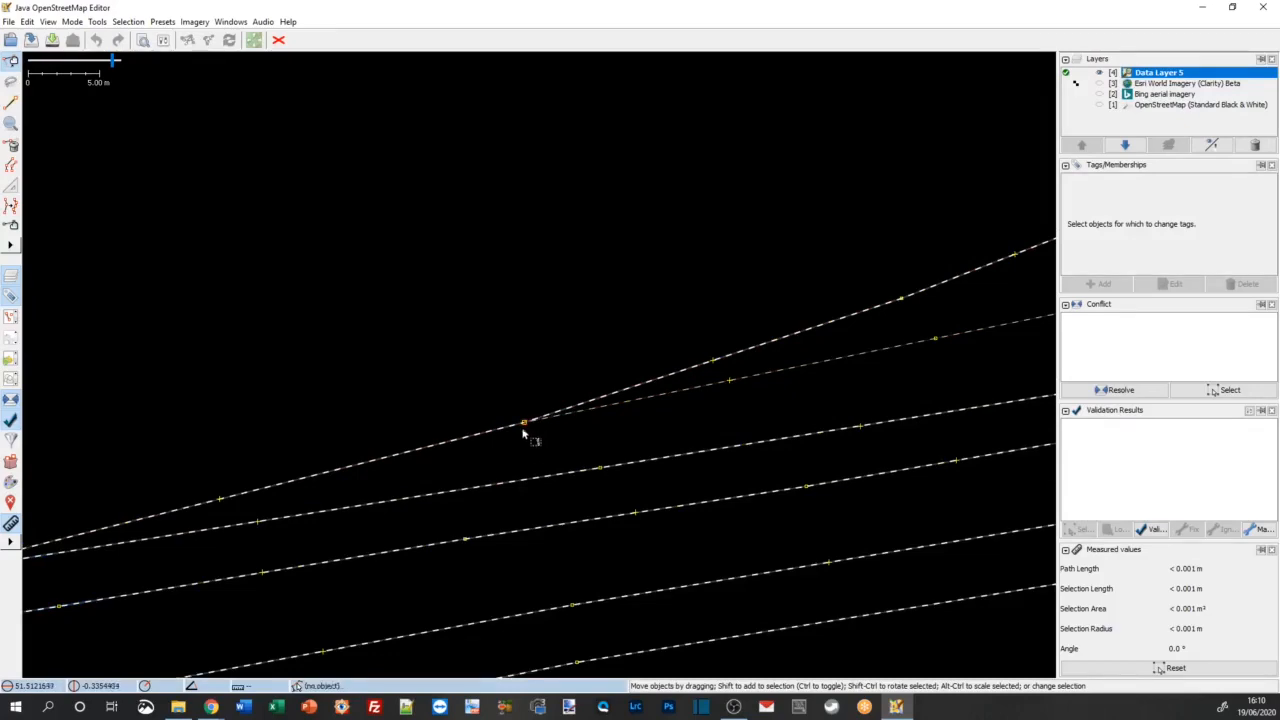
scroll(491, 485, down, 1)
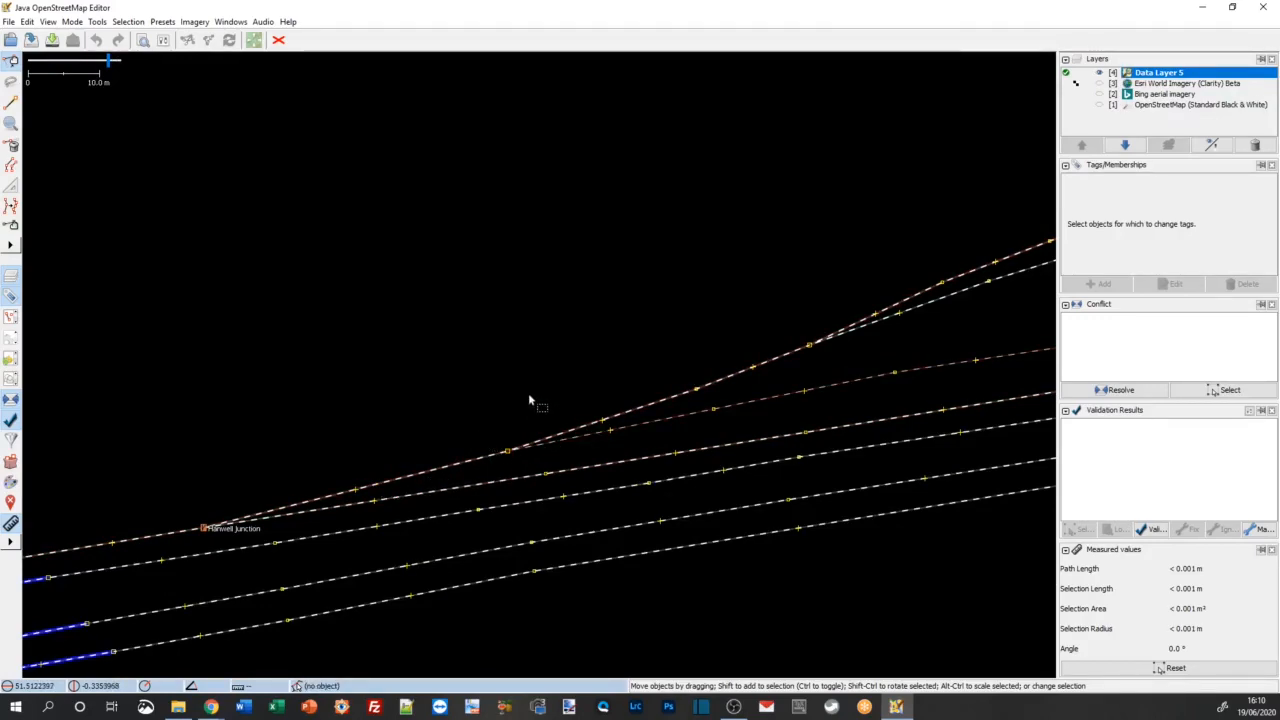
scroll(507, 470, up, 1)
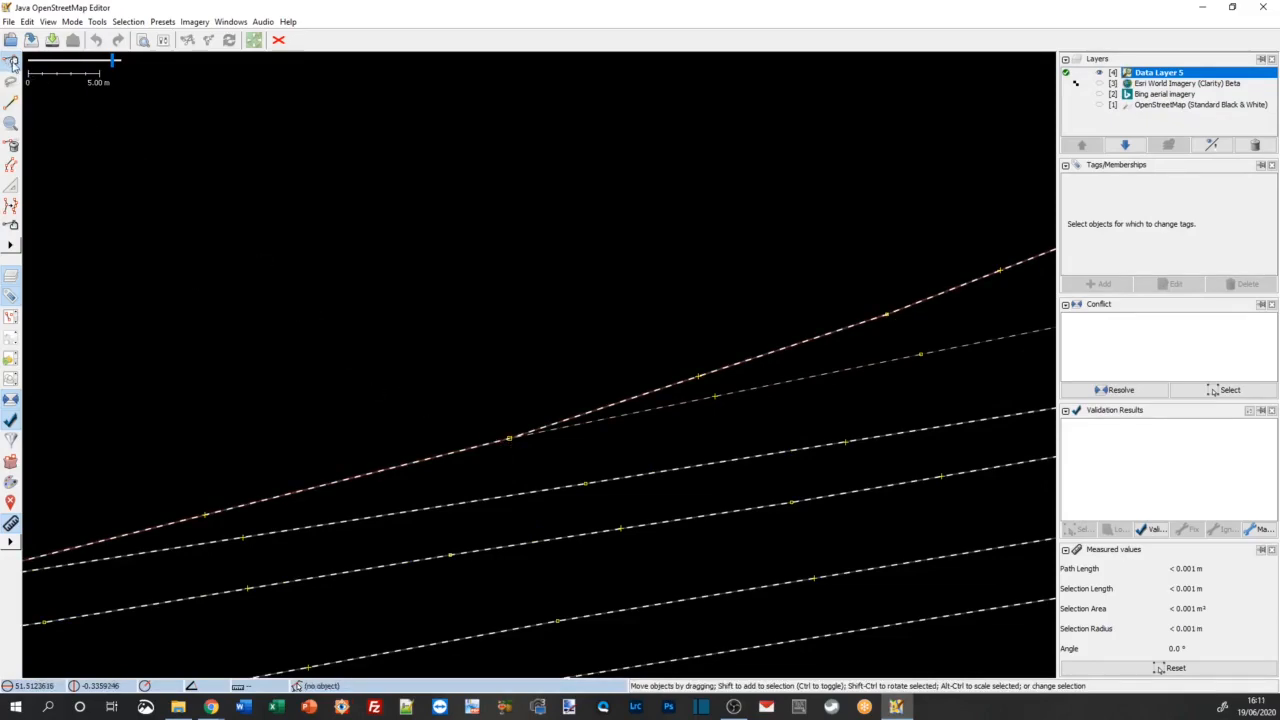
Step: Split the branch way at the node where the yard track diverges, letting the 31-node segment keep the way's history
click(512, 441)
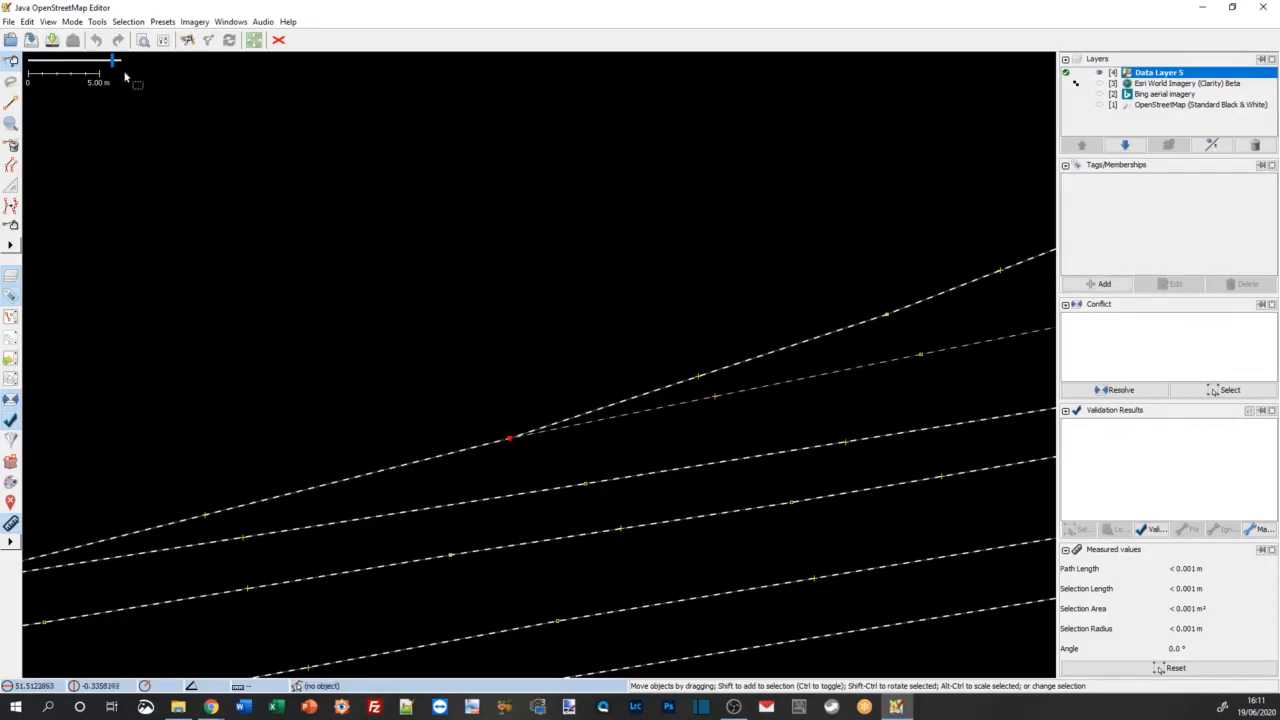
click(97, 22)
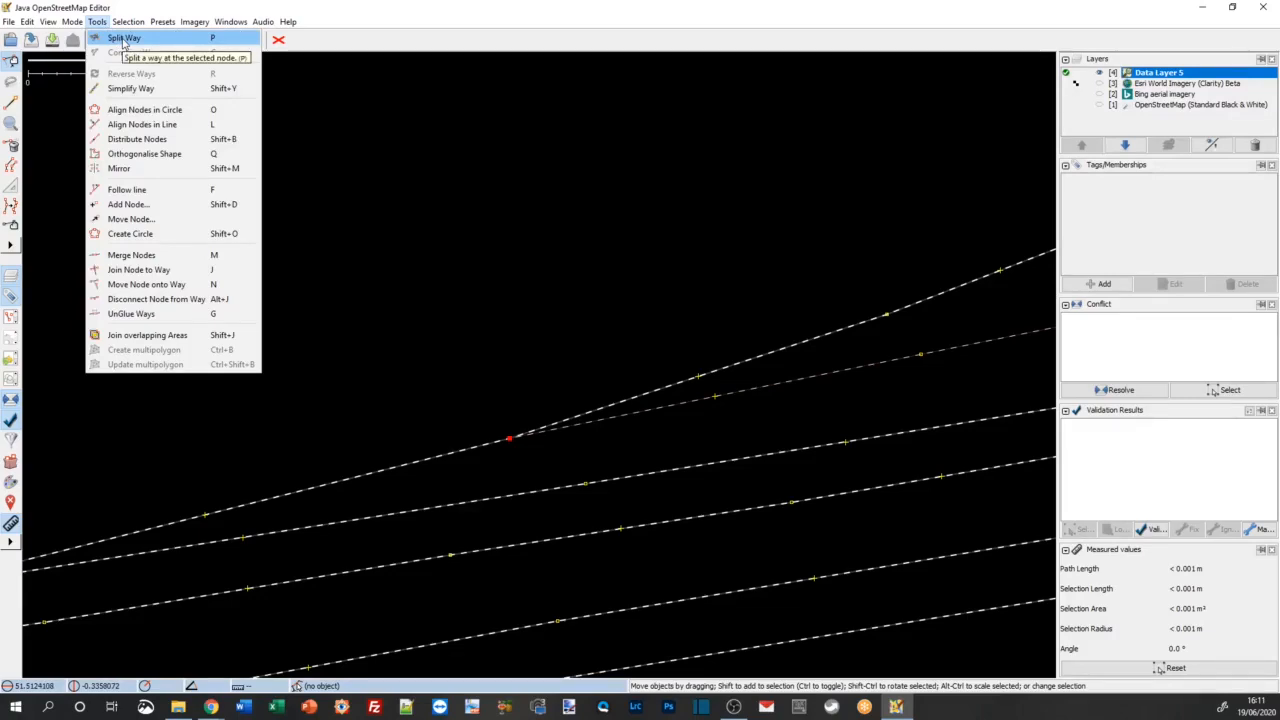
click(124, 39)
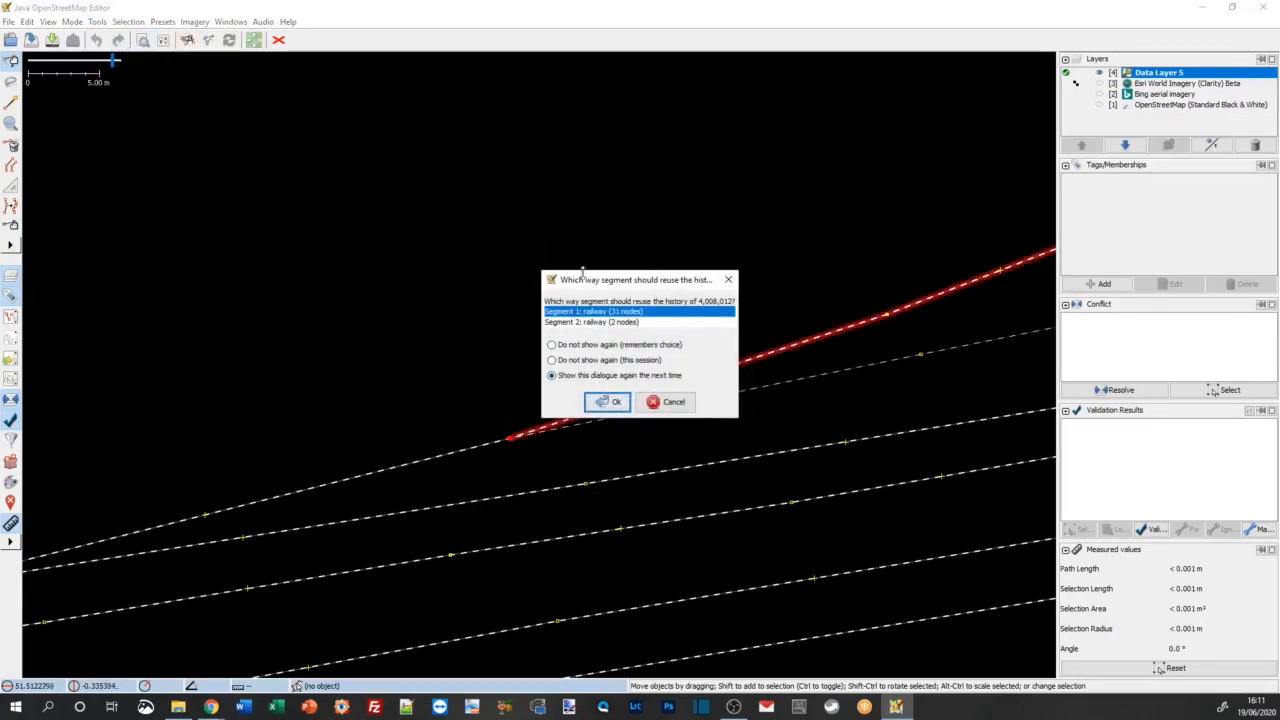
click(615, 402)
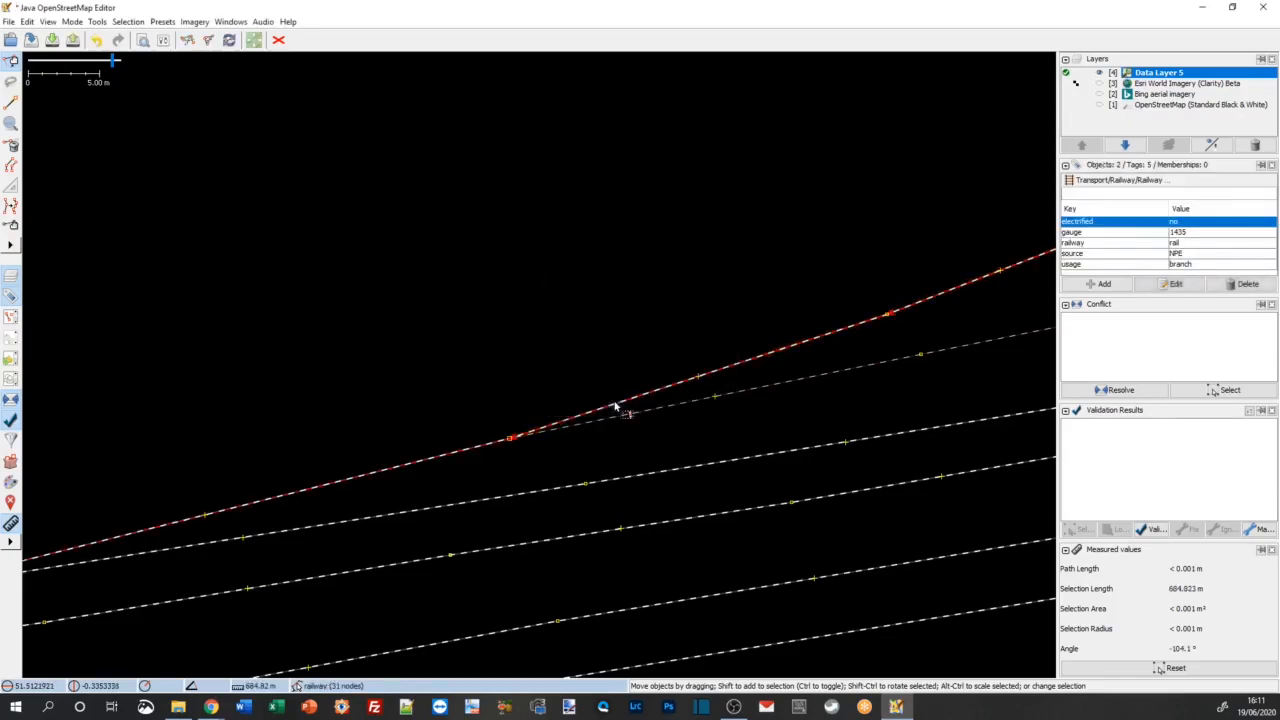
Step: Select the branch segments on either side of the split node one at a time to check the division
click(467, 339)
click(475, 446)
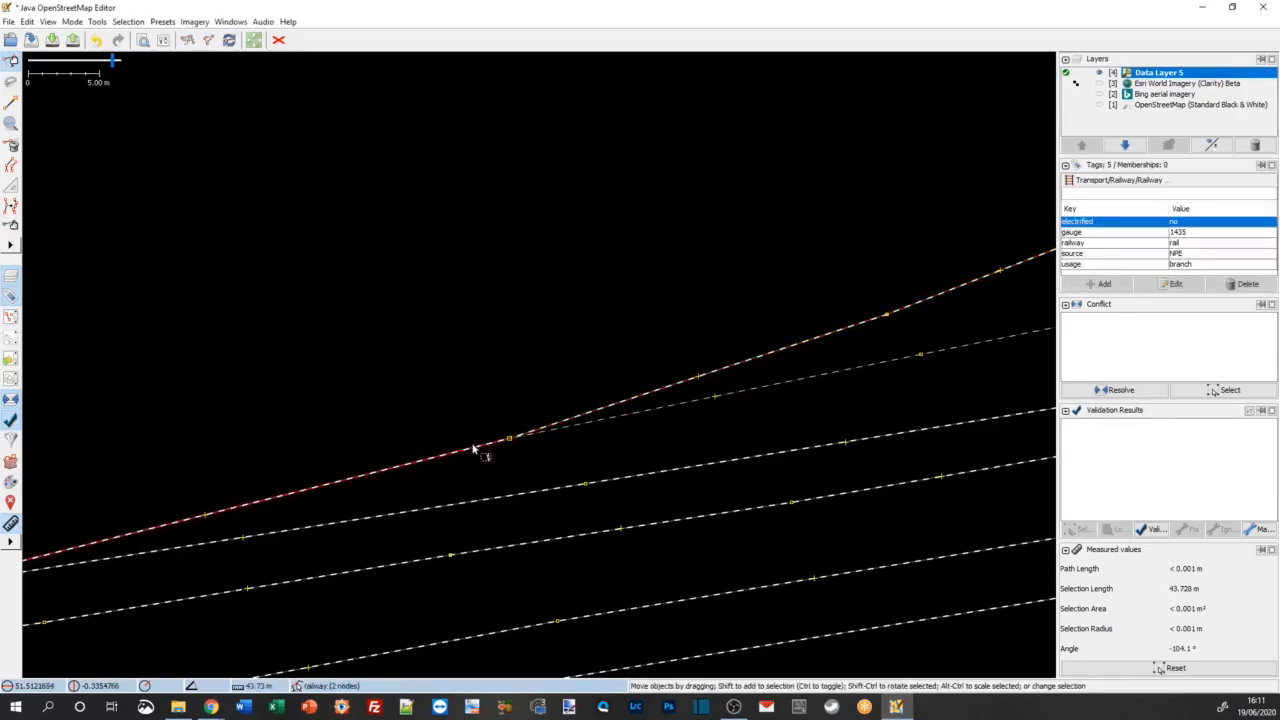
click(488, 368)
click(580, 418)
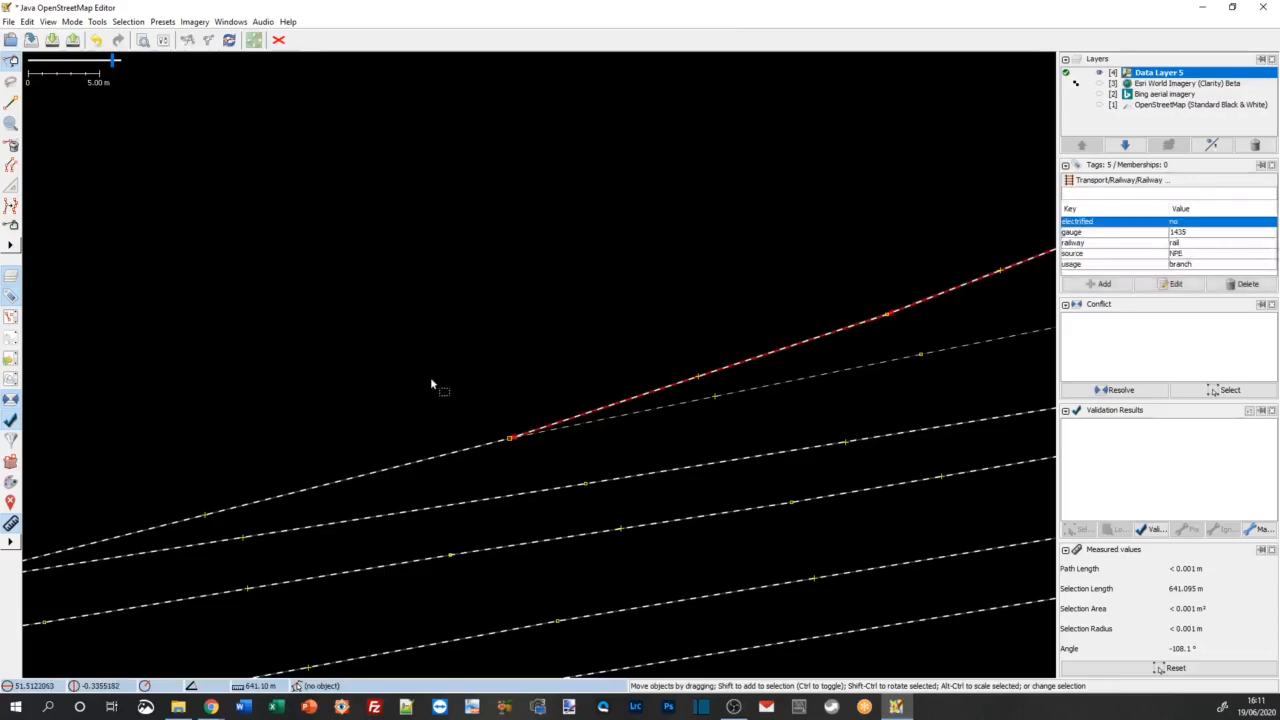
click(431, 380)
click(478, 450)
click(526, 363)
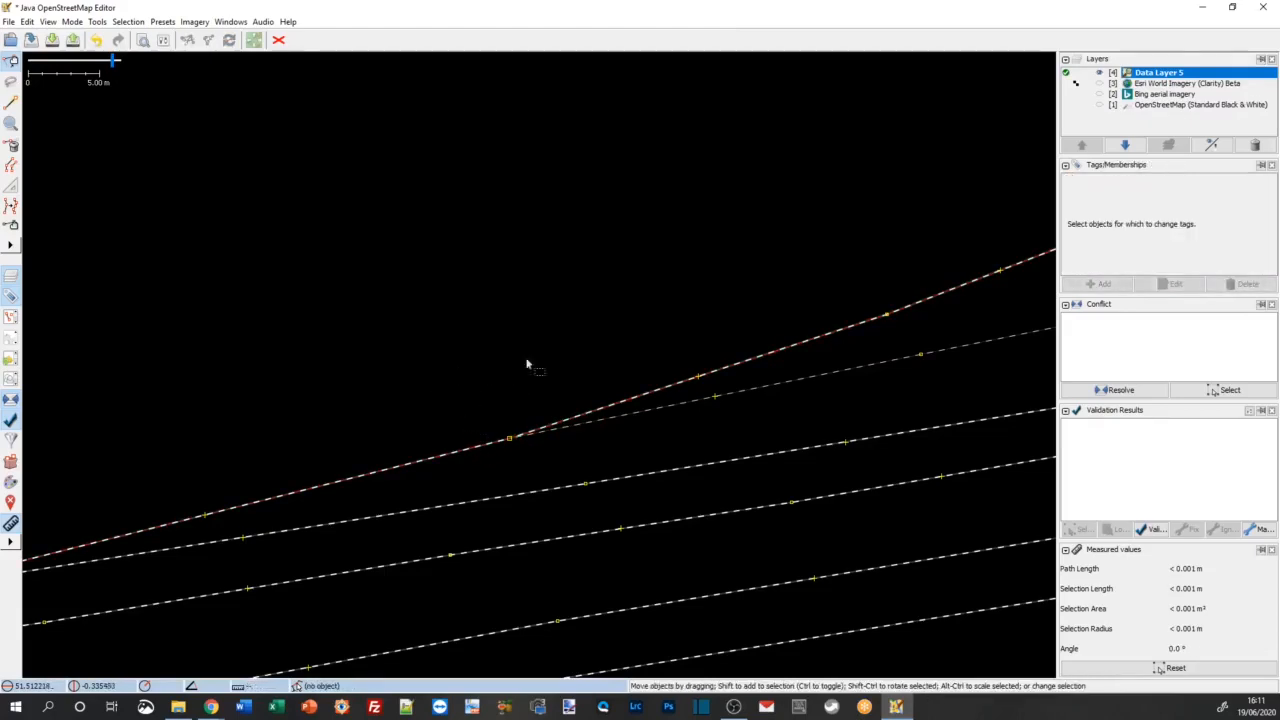
click(607, 404)
click(428, 345)
scroll(428, 345, down, 1)
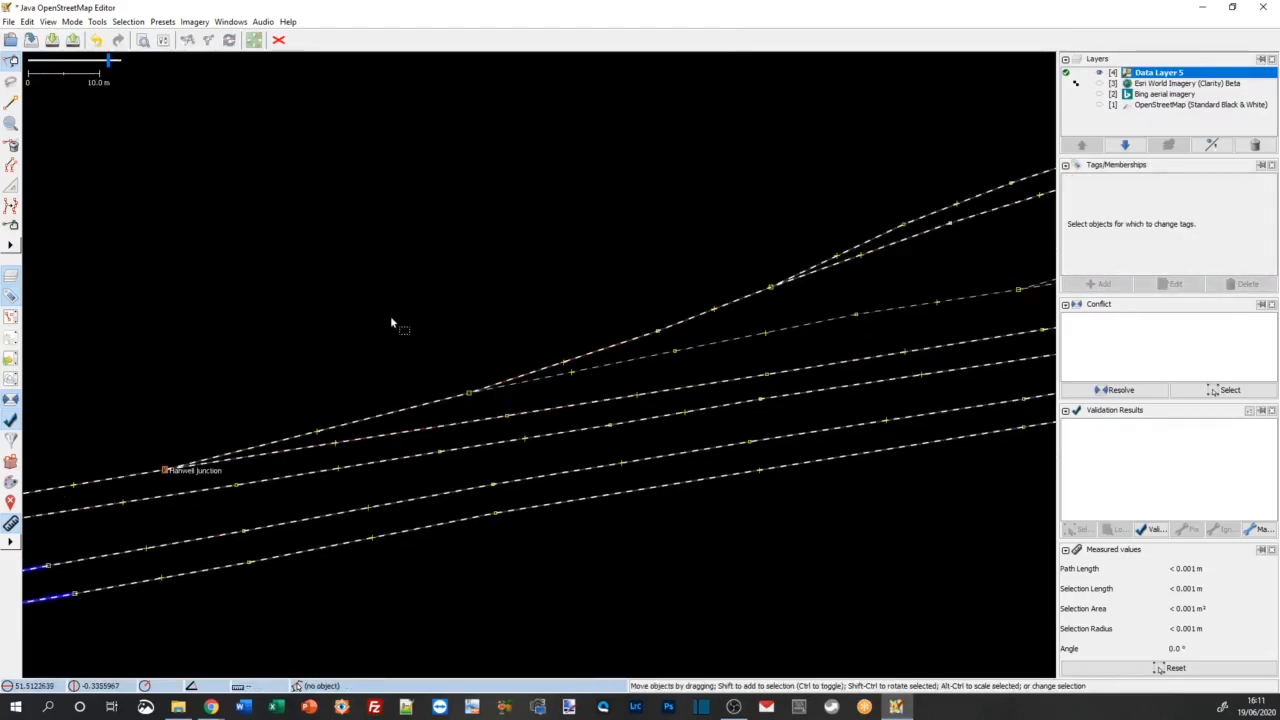
click(393, 413)
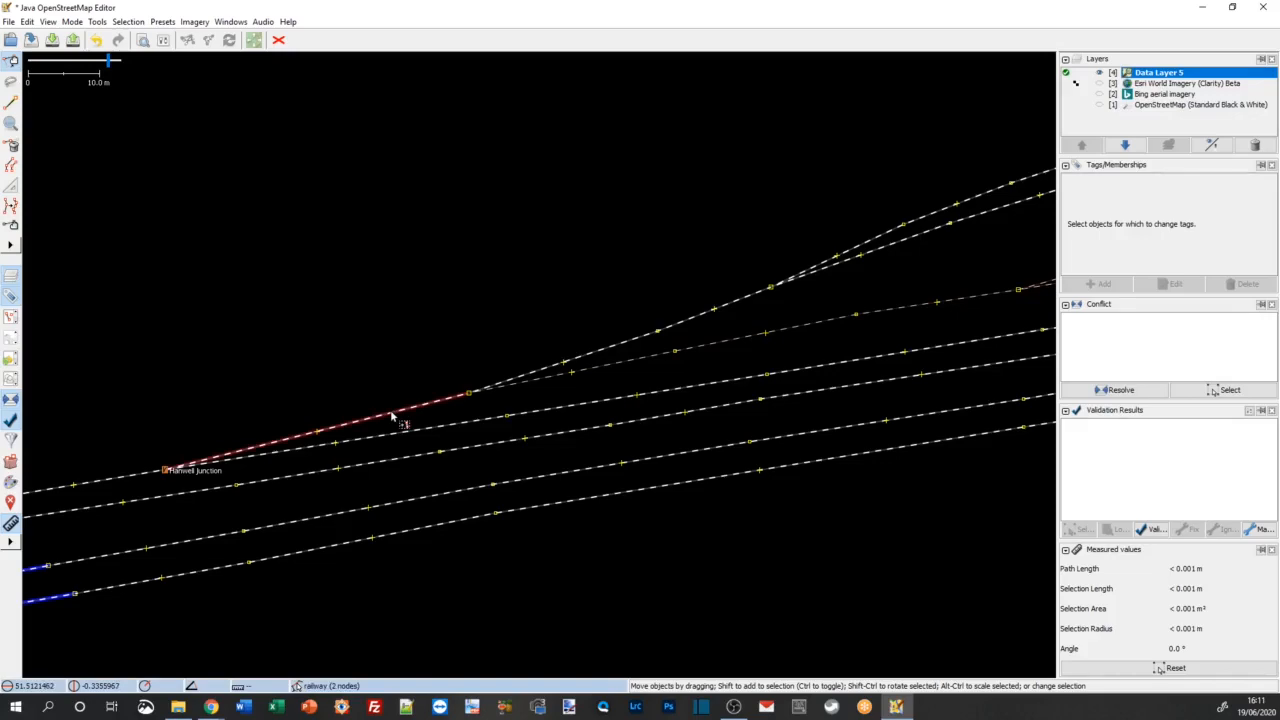
shift+click(551, 377)
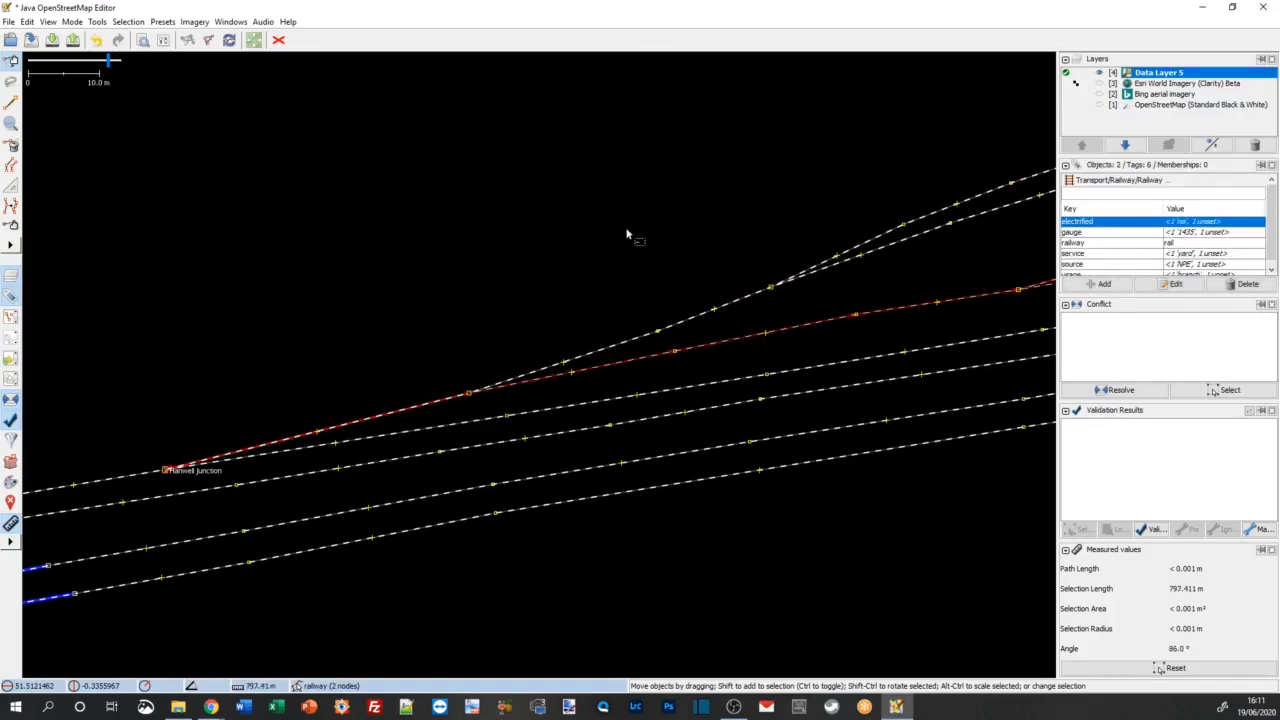
drag(627, 230, 299, 314)
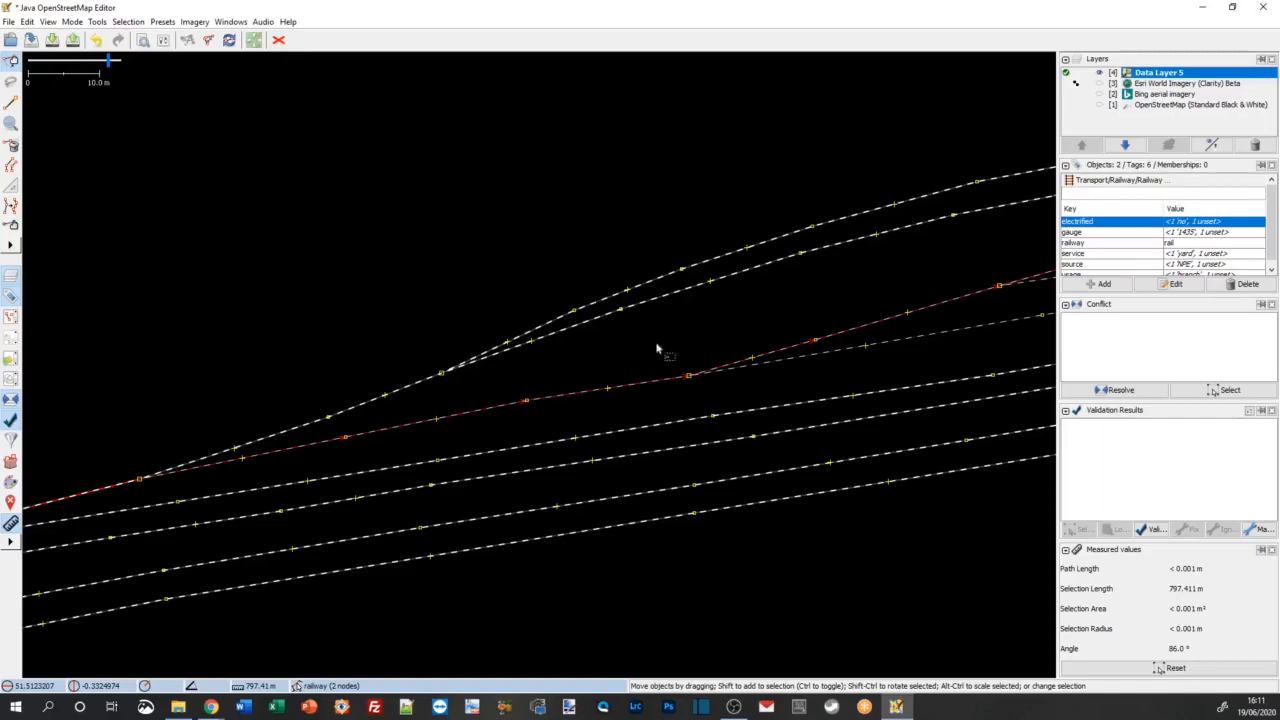
drag(657, 349, 429, 380)
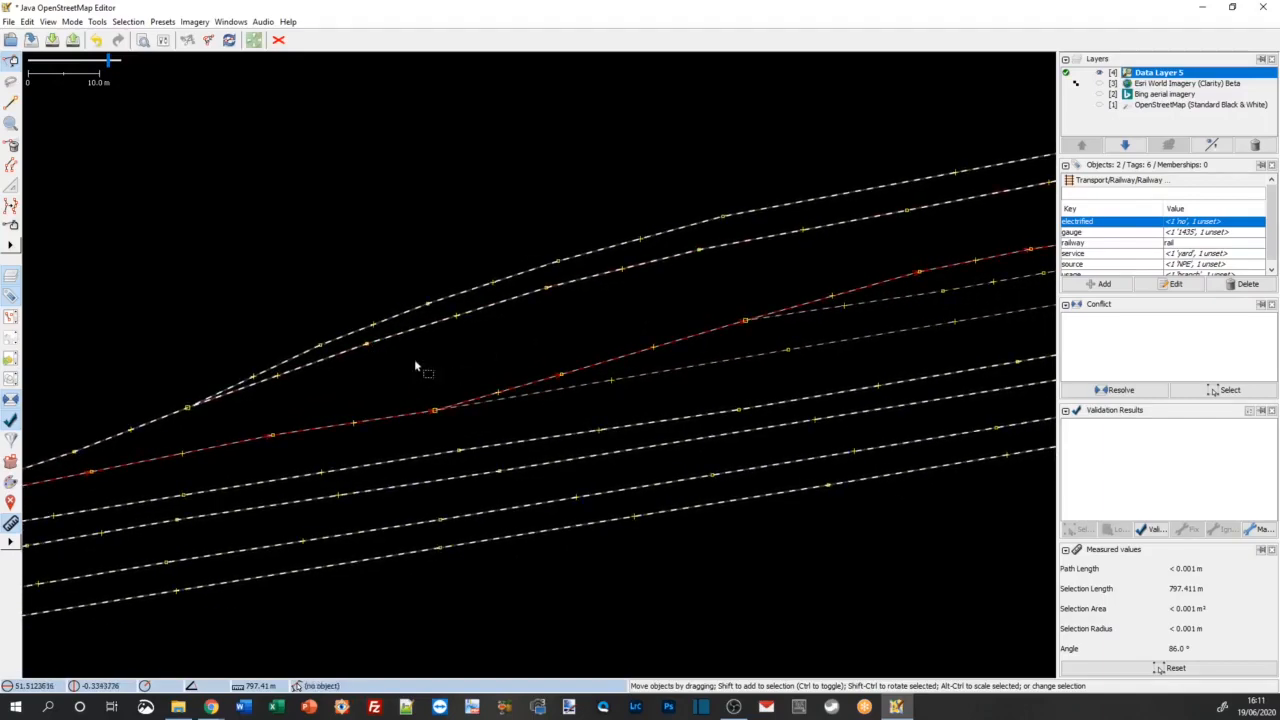
click(417, 381)
Step: Select together the short branch segment east of Hanwell Junction, the yard track continuing from it, and the two adjoining yard tracks
drag(243, 294, 533, 236)
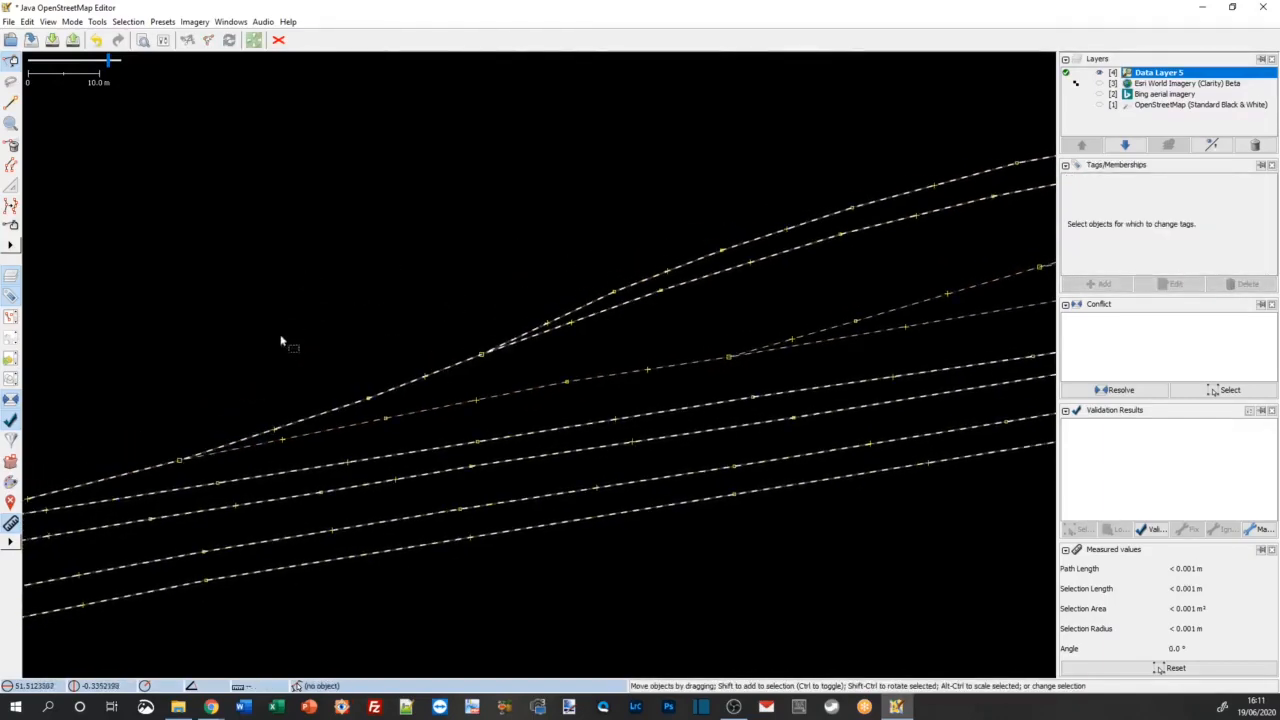
drag(281, 341, 414, 334)
click(306, 428)
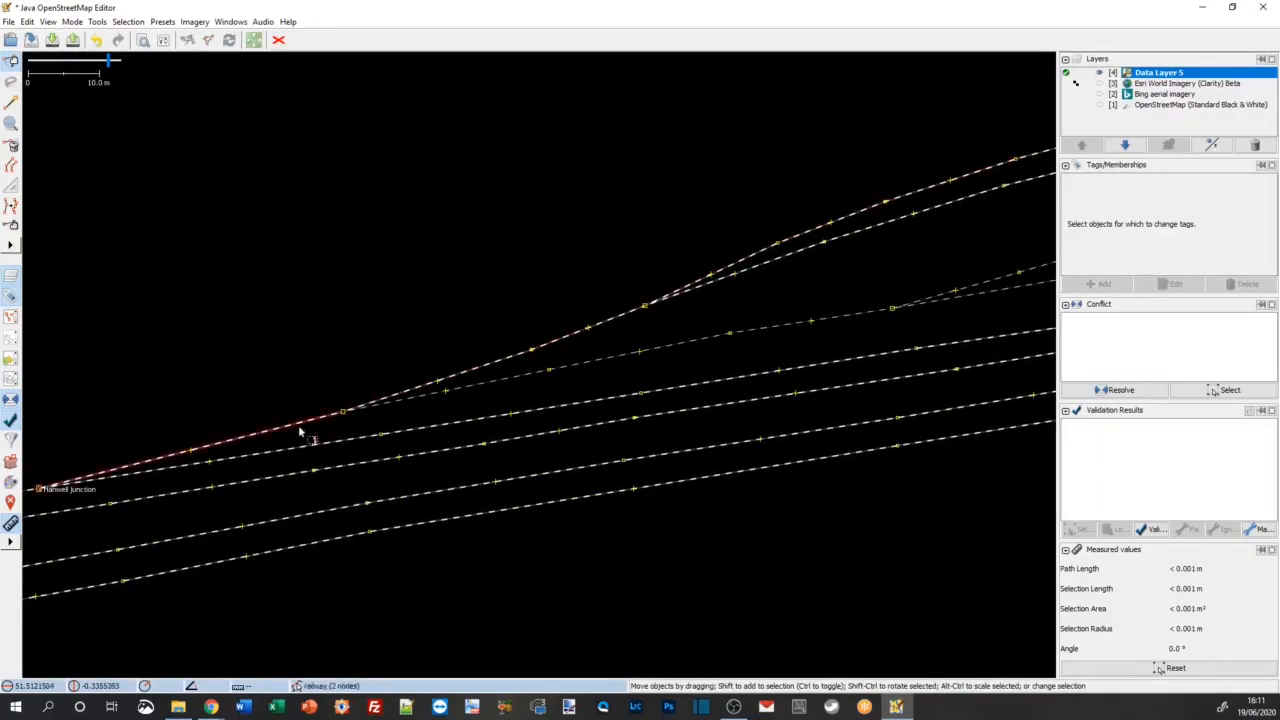
shift+click(406, 401)
drag(531, 236, 196, 327)
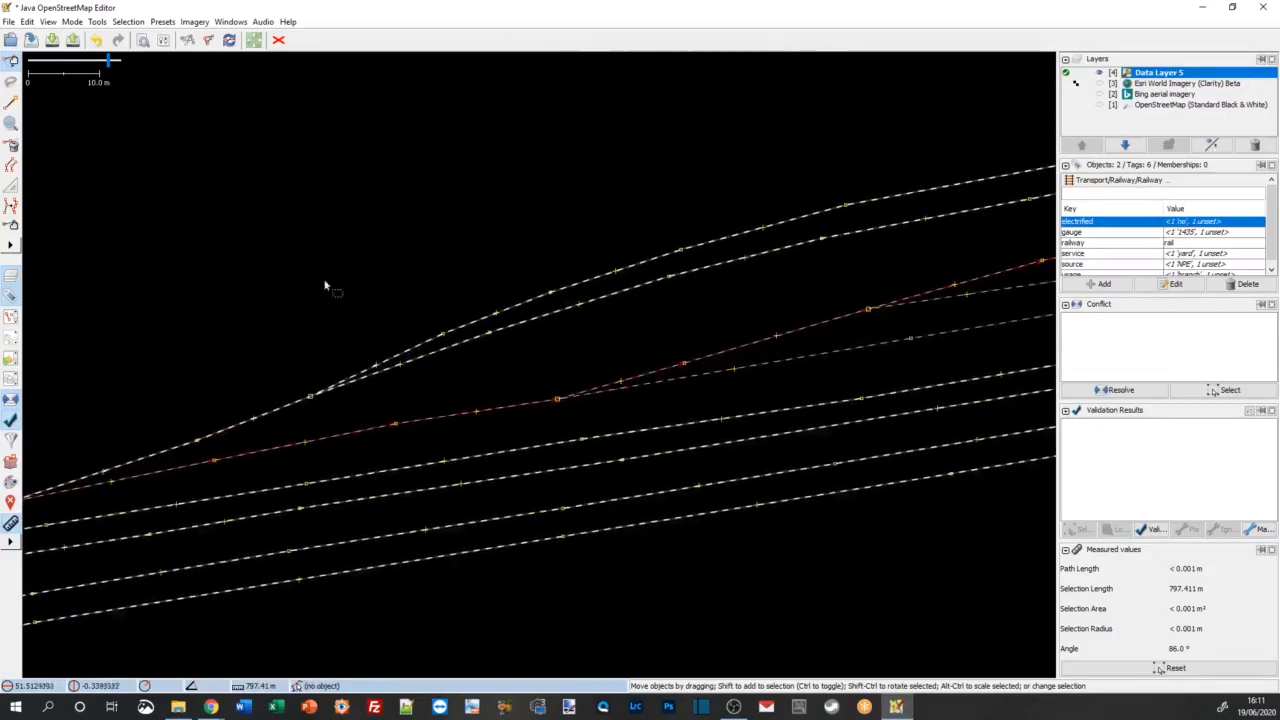
drag(491, 216, 118, 282)
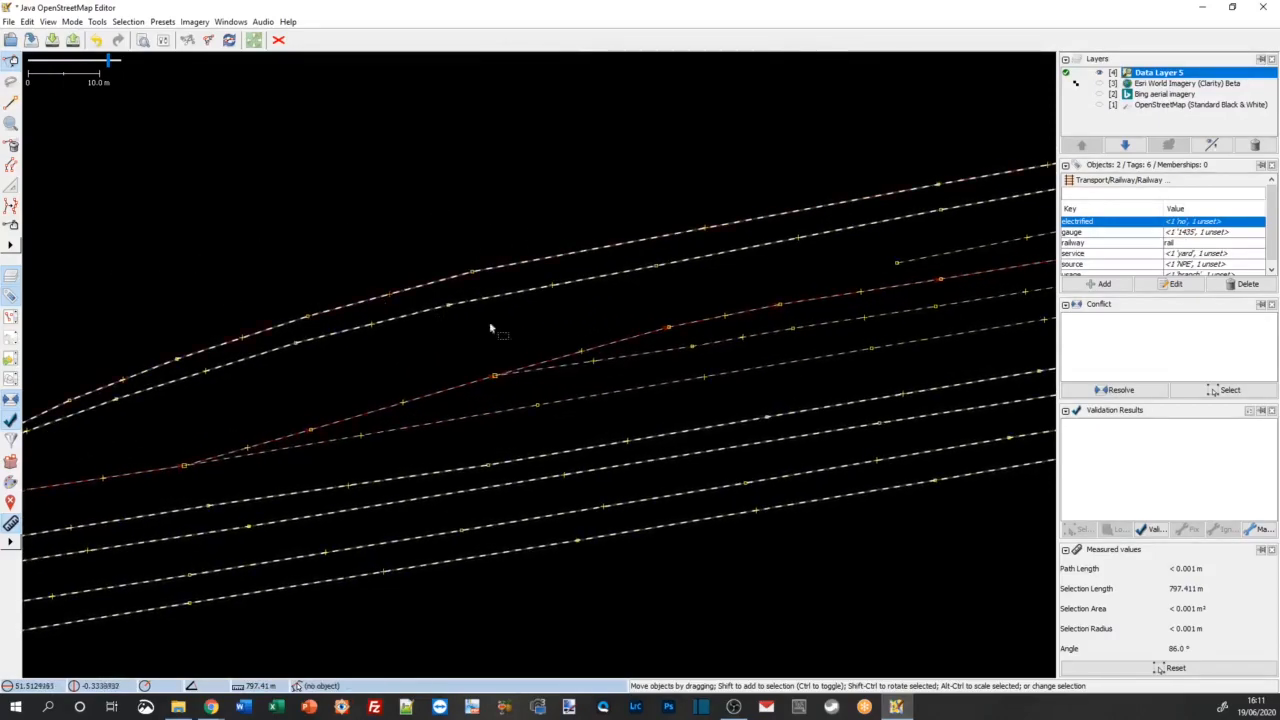
shift+click(660, 354)
drag(634, 217, 597, 190)
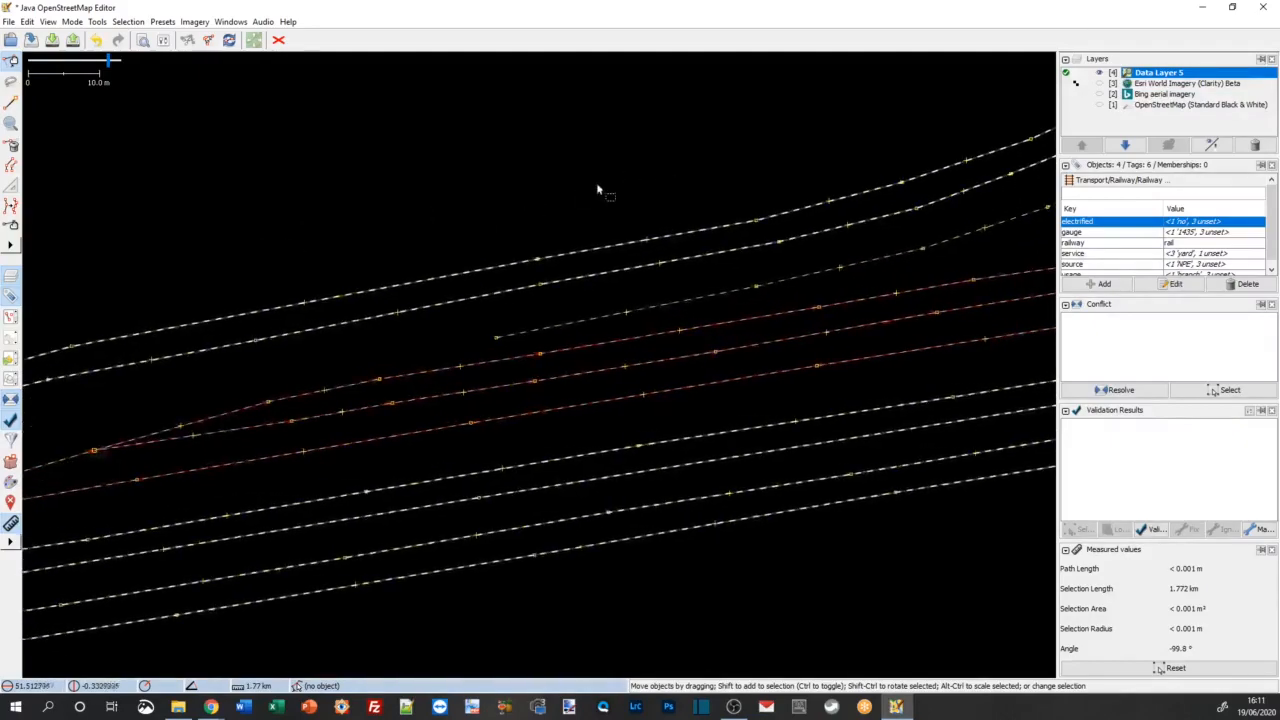
Step: Follow the selected yard tracks eastward to the point where they rejoin the main line, examining their full extent
drag(678, 190, 237, 231)
drag(820, 256, 220, 348)
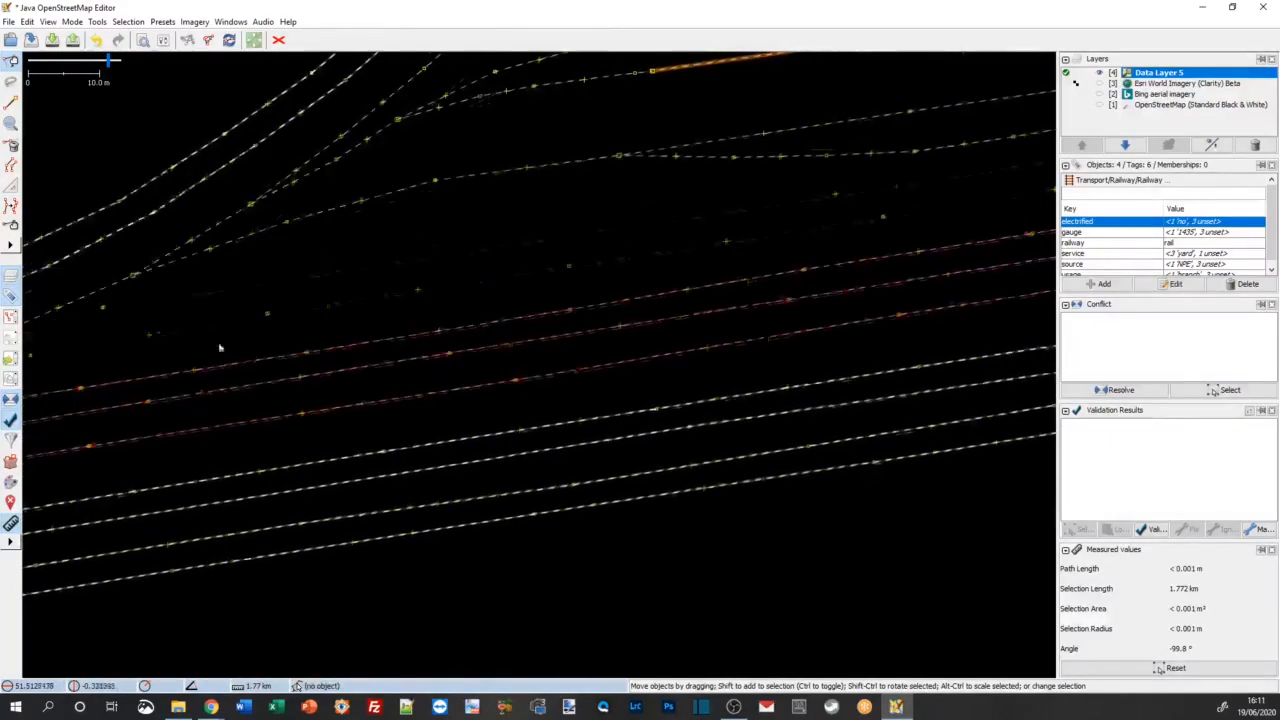
drag(766, 254, 180, 349)
drag(660, 374, 194, 453)
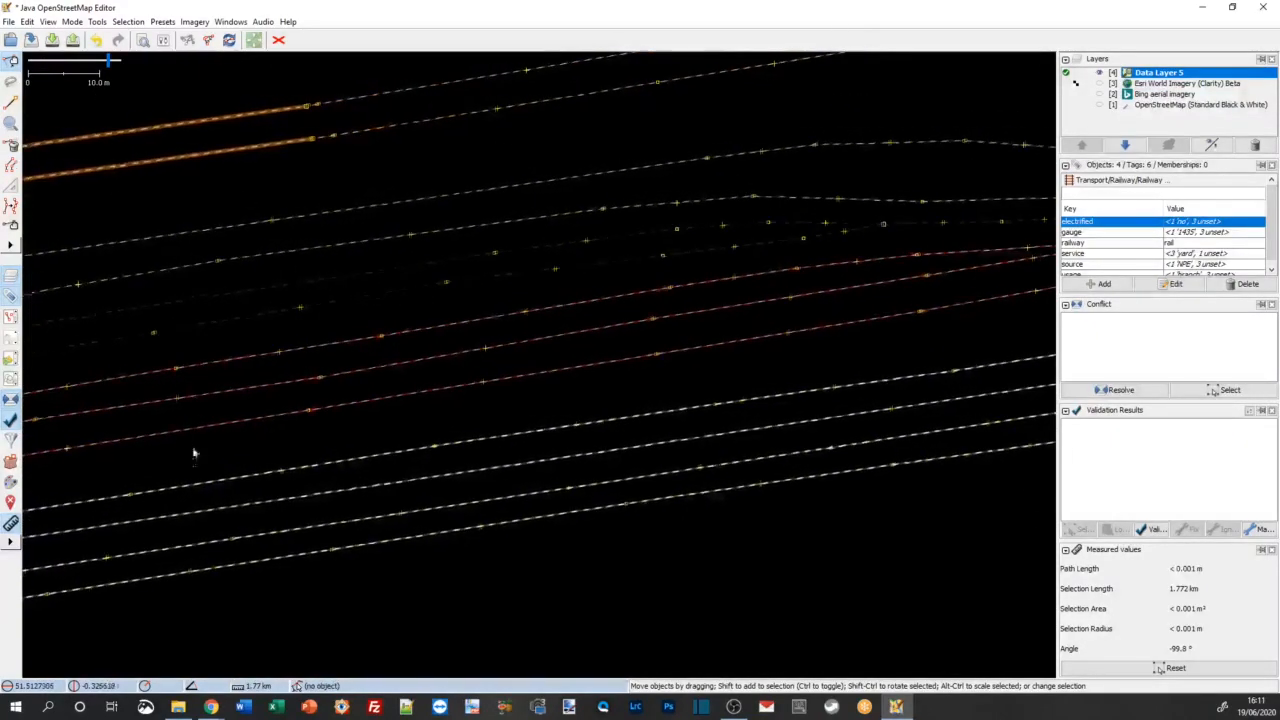
drag(792, 363, 264, 444)
drag(738, 378, 429, 428)
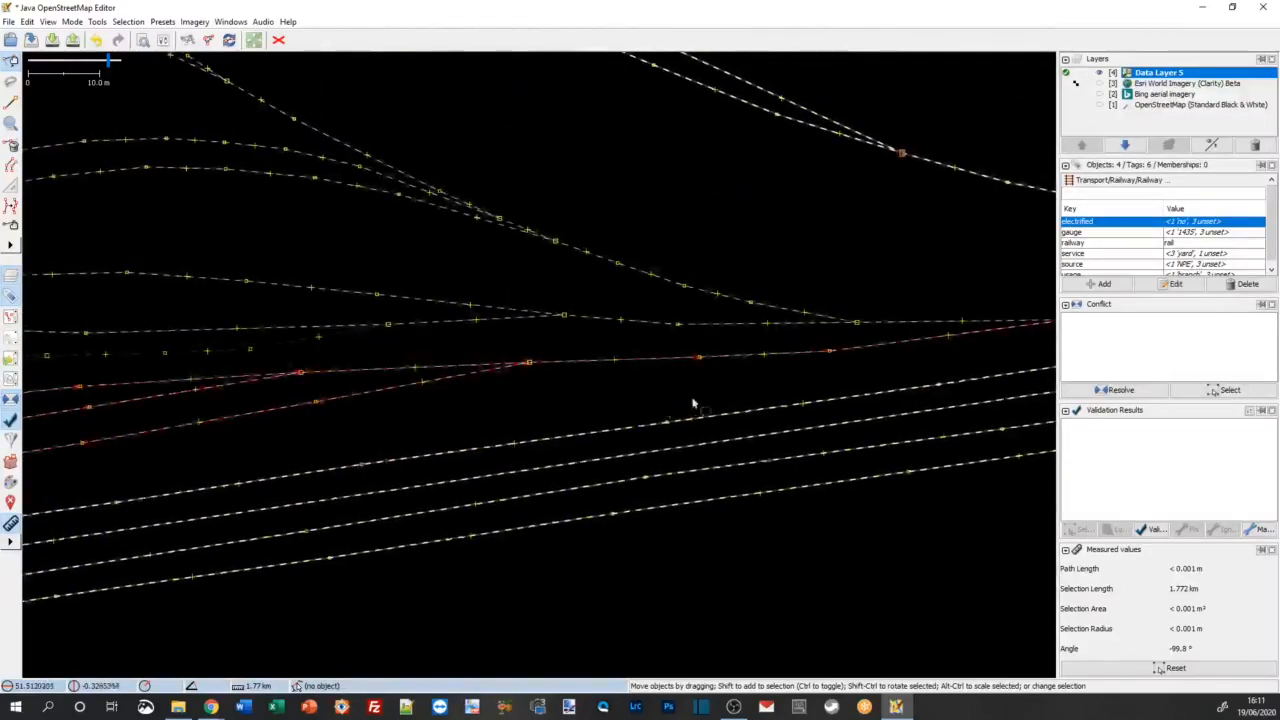
drag(693, 404, 306, 403)
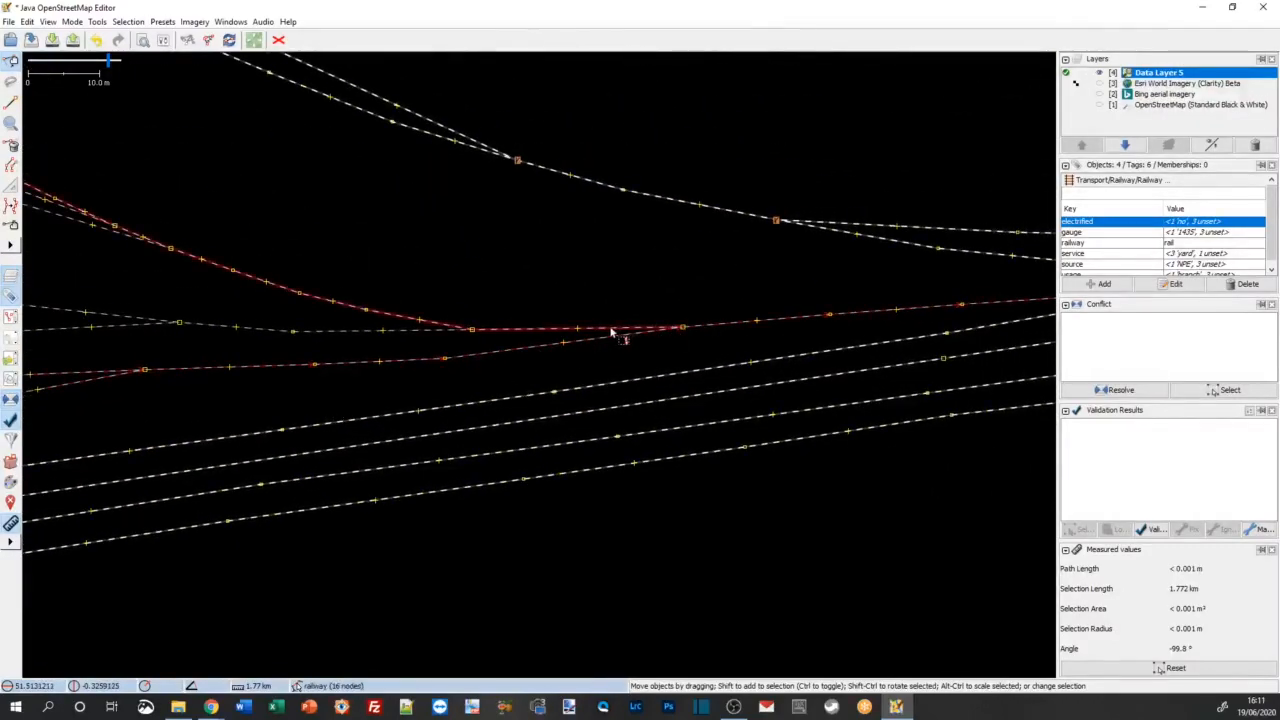
drag(700, 280, 320, 397)
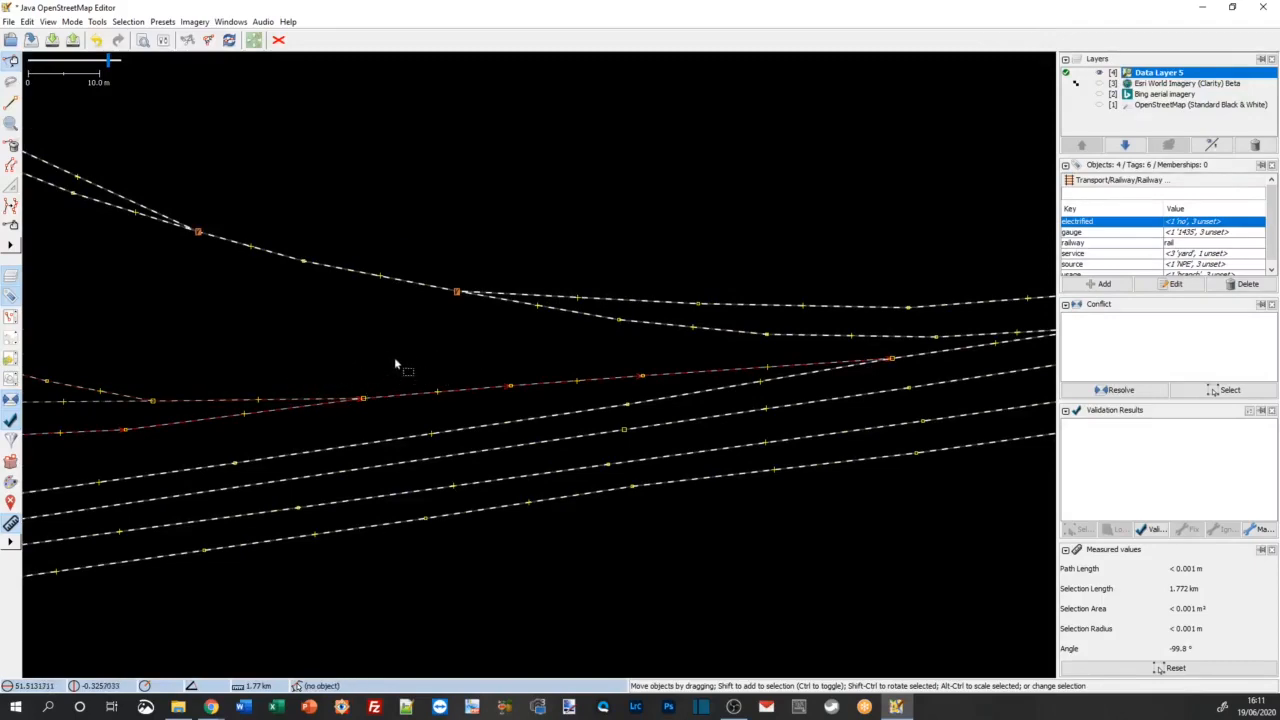
drag(395, 363, 511, 337)
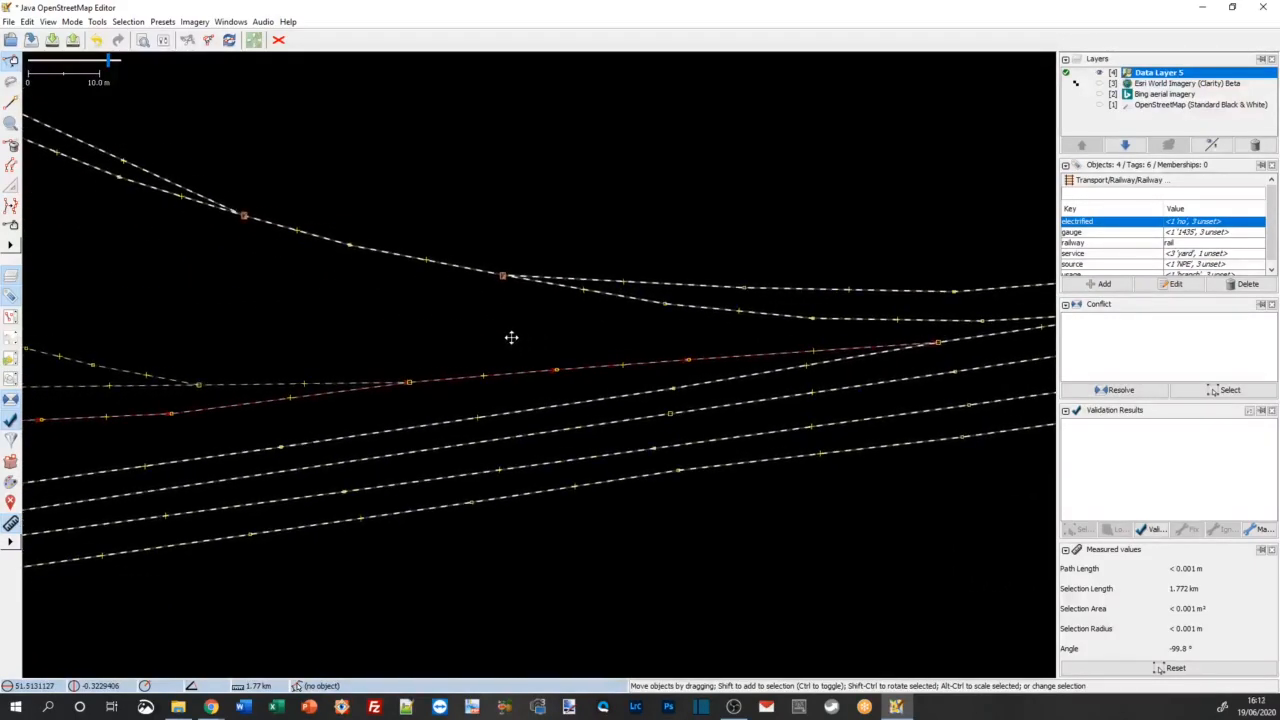
Step: Set the electrified tag of the four selected tracks to contact_line
double_click(1221, 226)
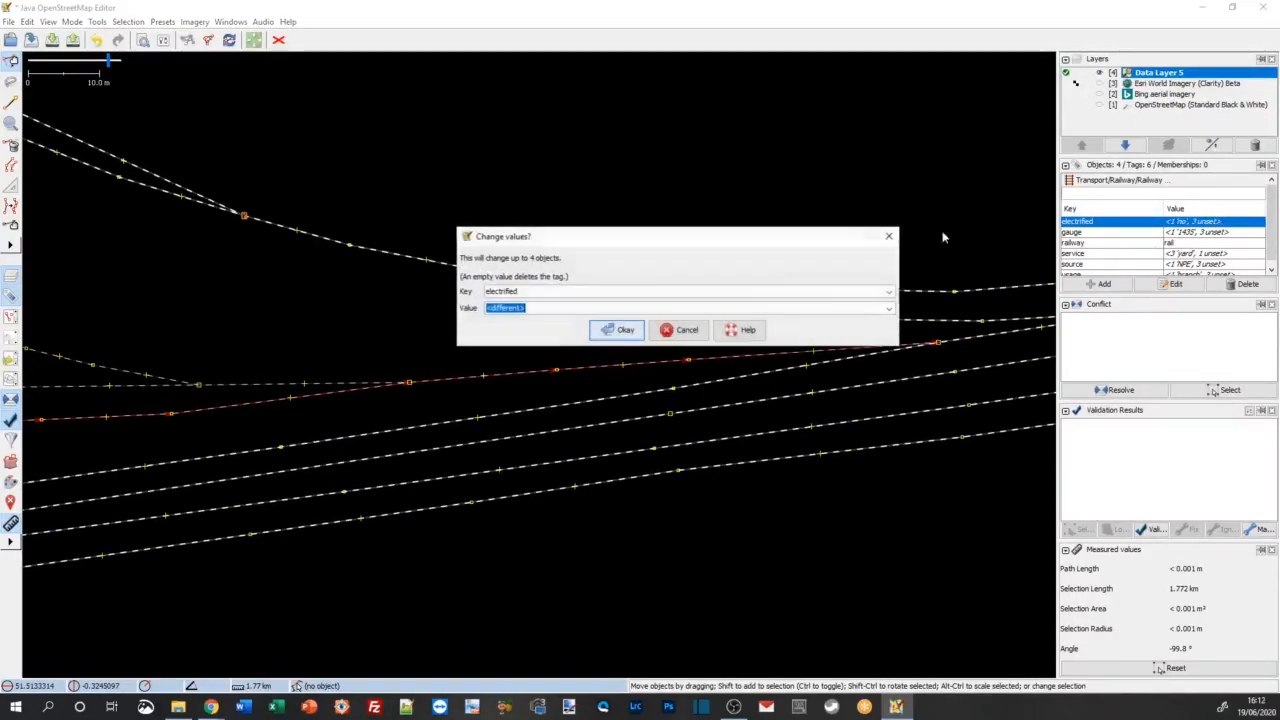
click(888, 309)
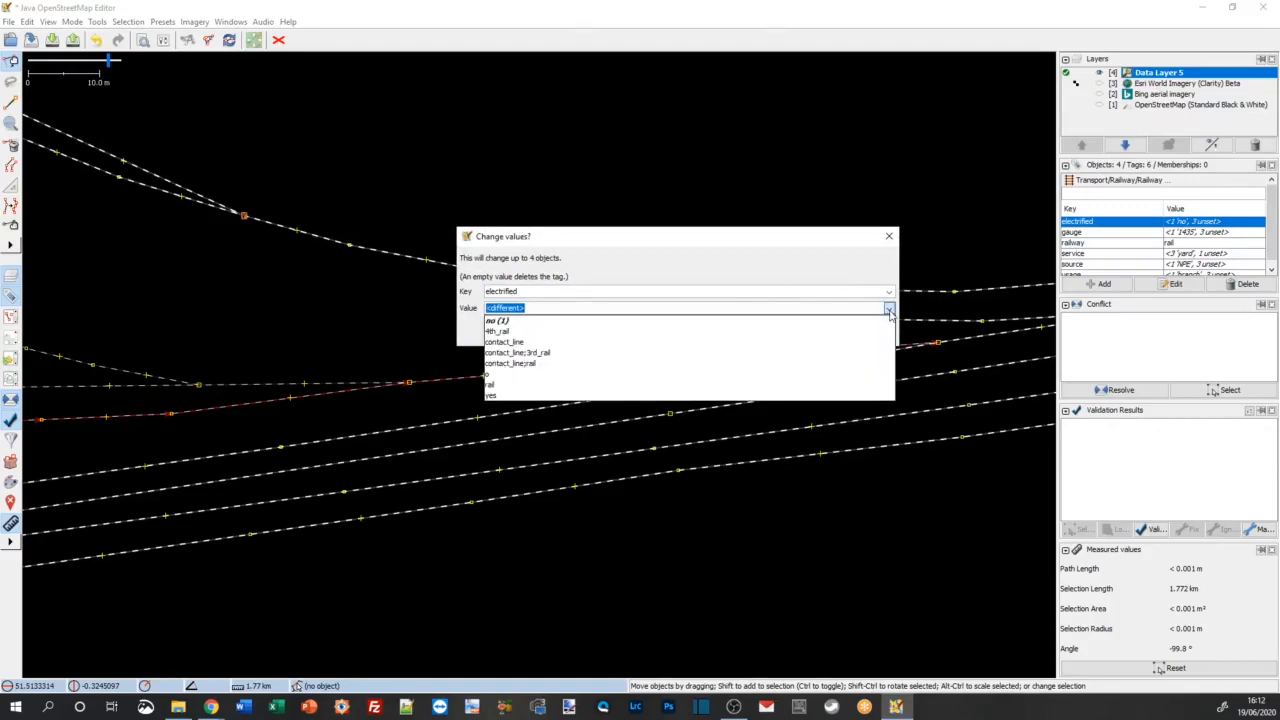
click(645, 343)
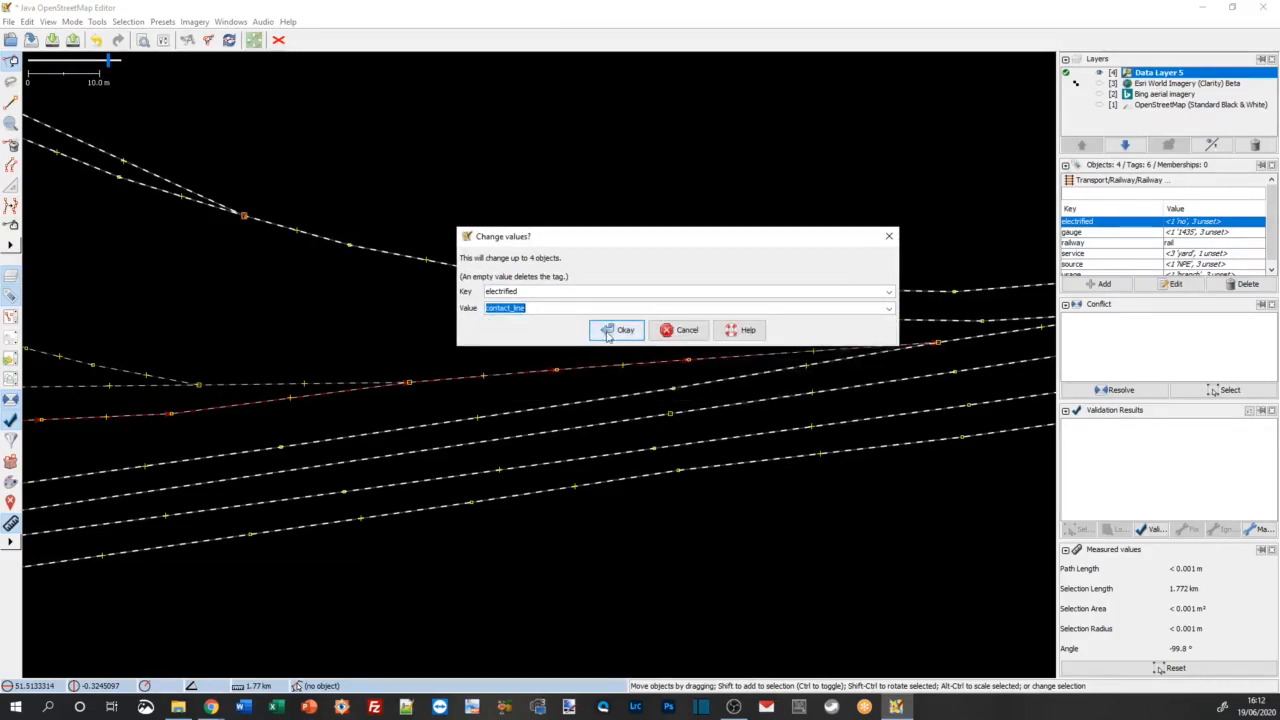
click(614, 331)
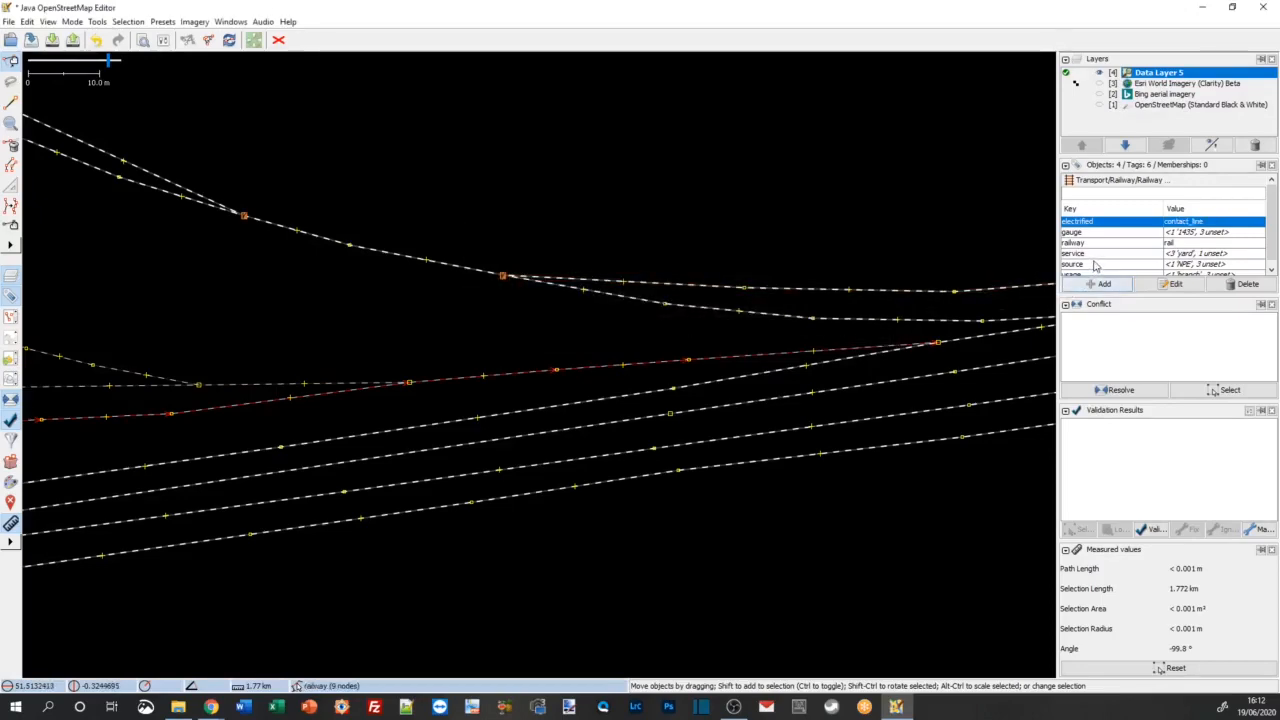
Step: Add the tags voltage=25000 and frequency=50 to the four selected tracks and review their tag list
scroll(1268, 224, down, 1)
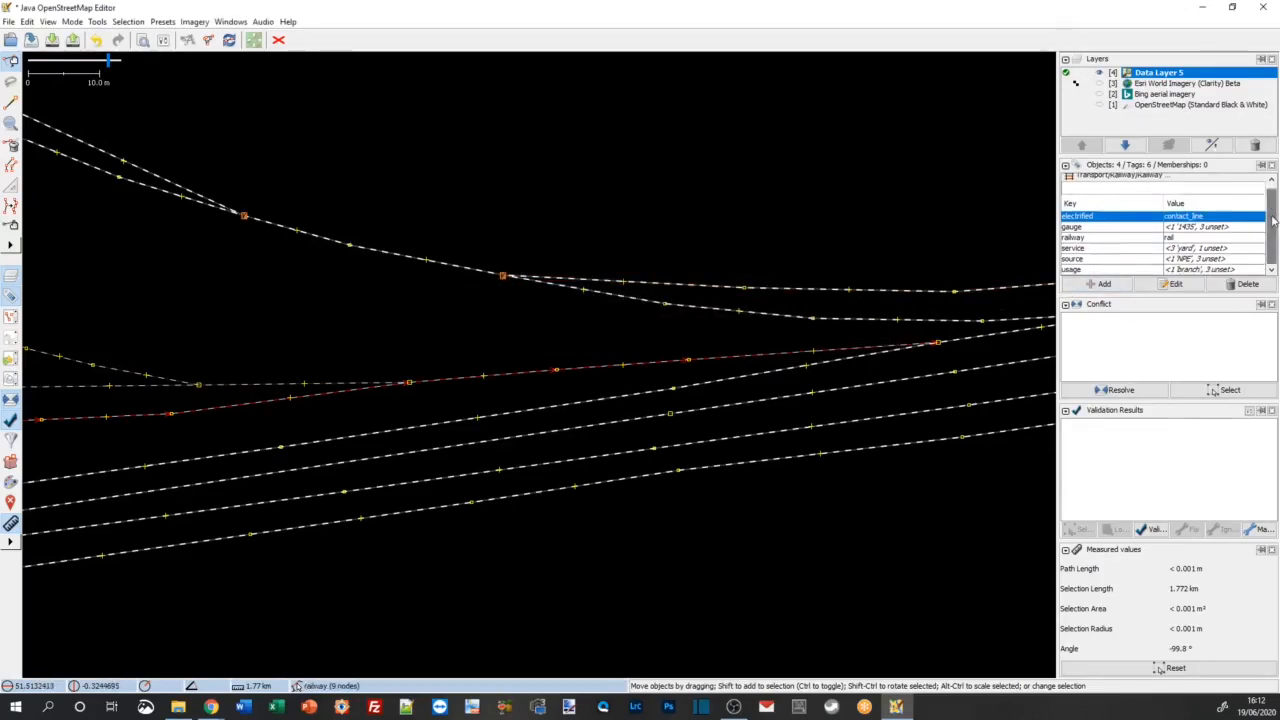
mouse_move(1272, 210)
mouse_down()
mouse_move(1273, 228)
mouse_move(1273, 206)
mouse_move(1273, 217)
mouse_up()
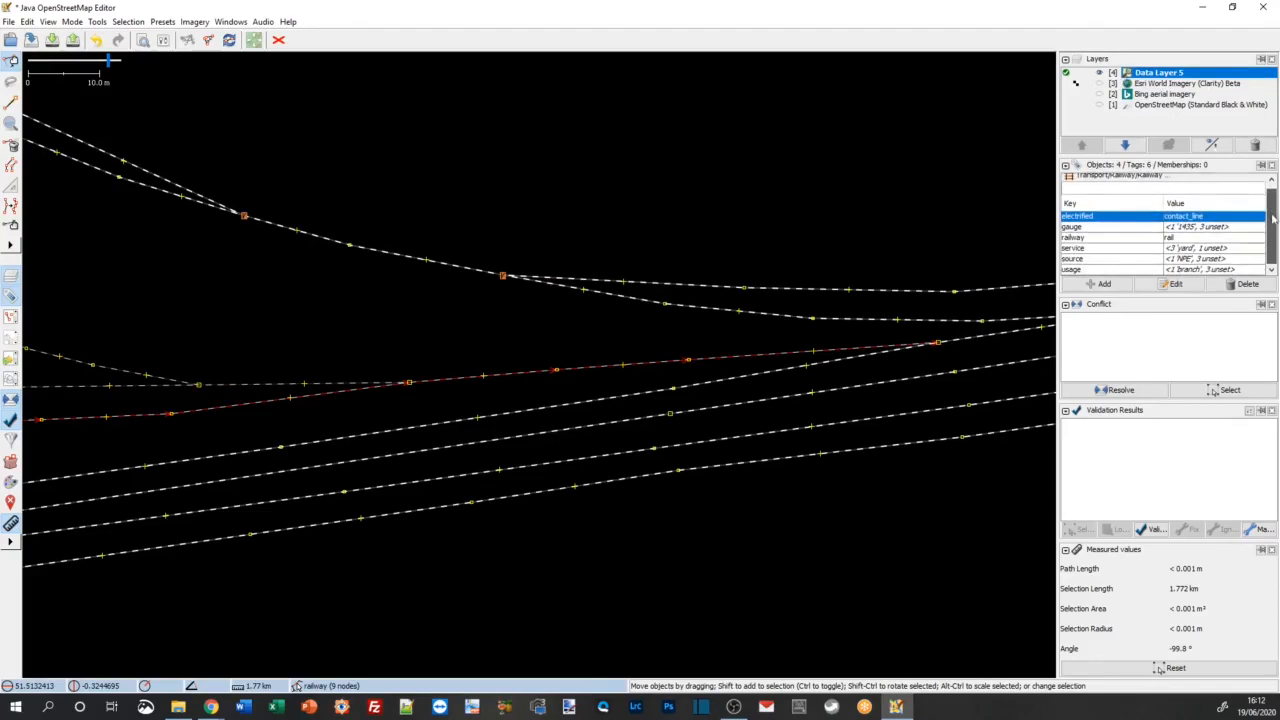
click(1106, 285)
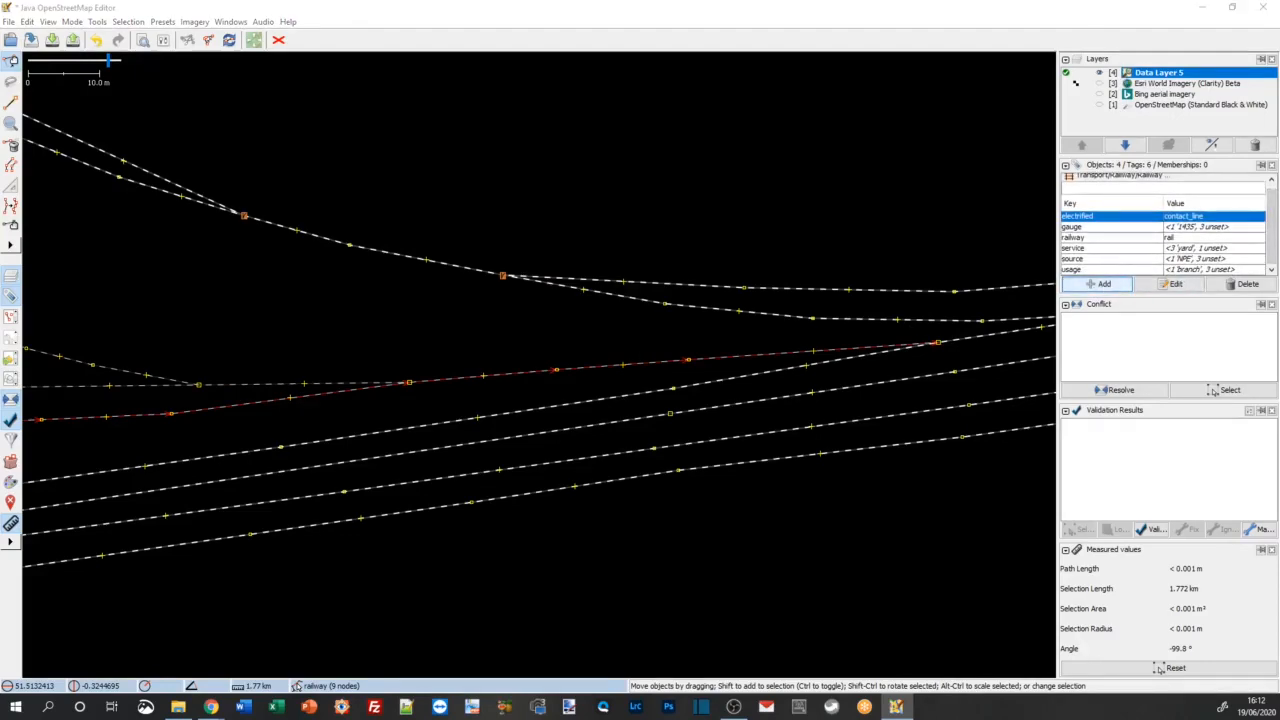
drag(359, 321, 678, 242)
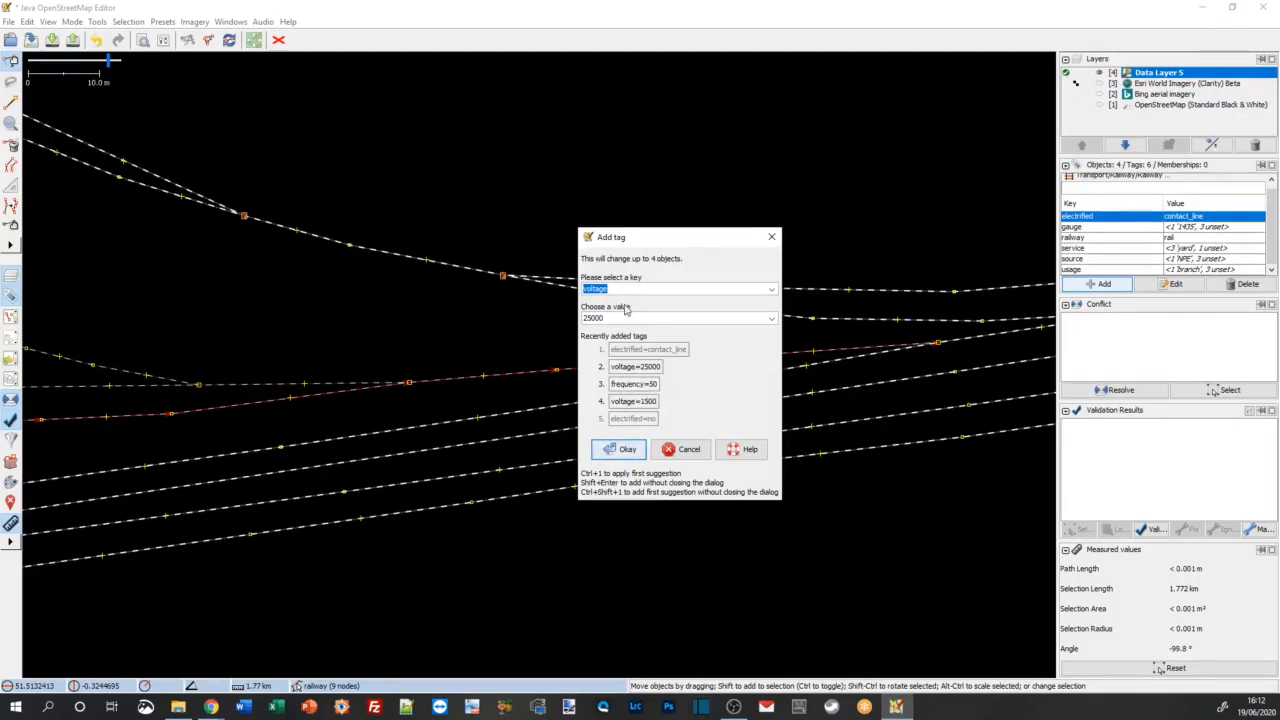
drag(657, 241, 645, 247)
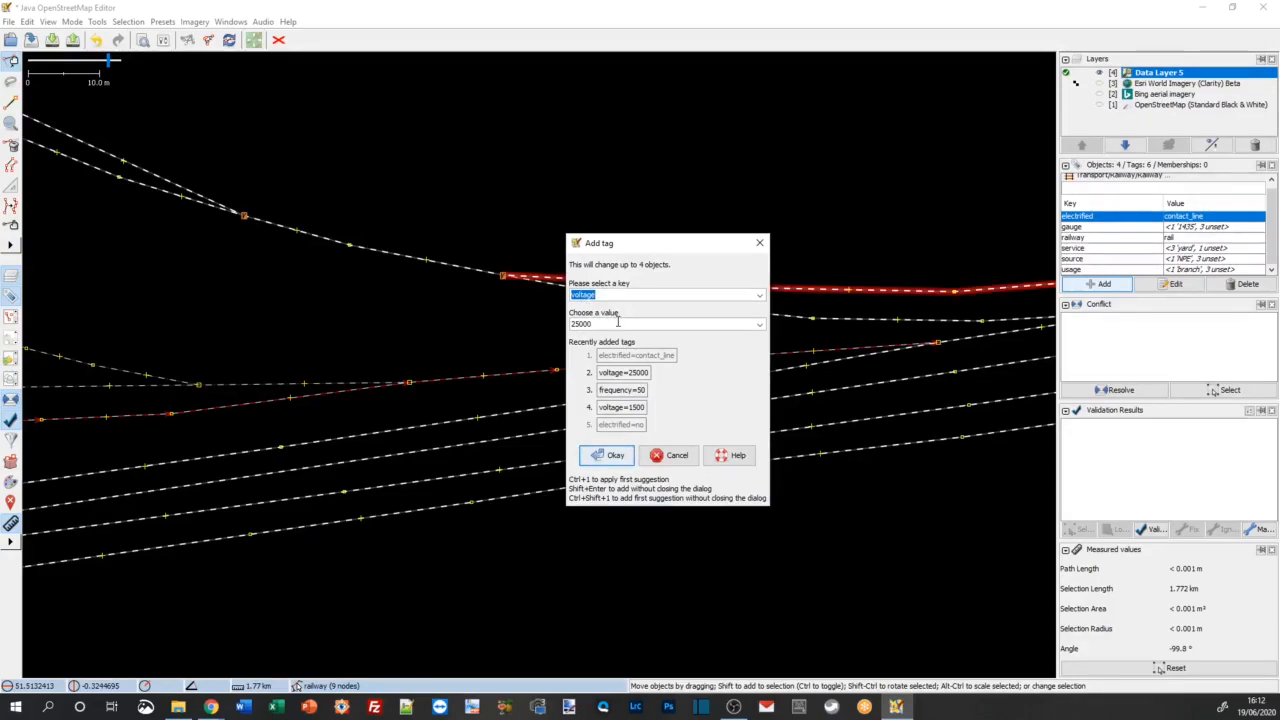
key(BackSpace)
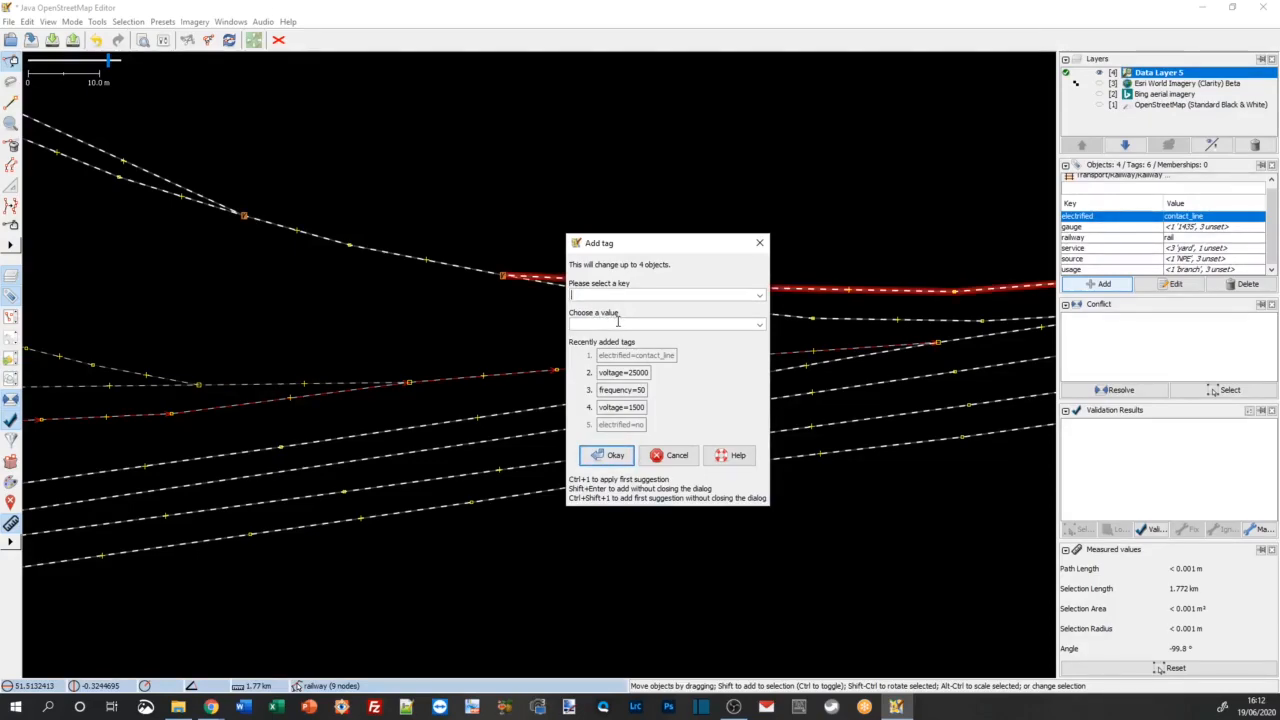
click(623, 396)
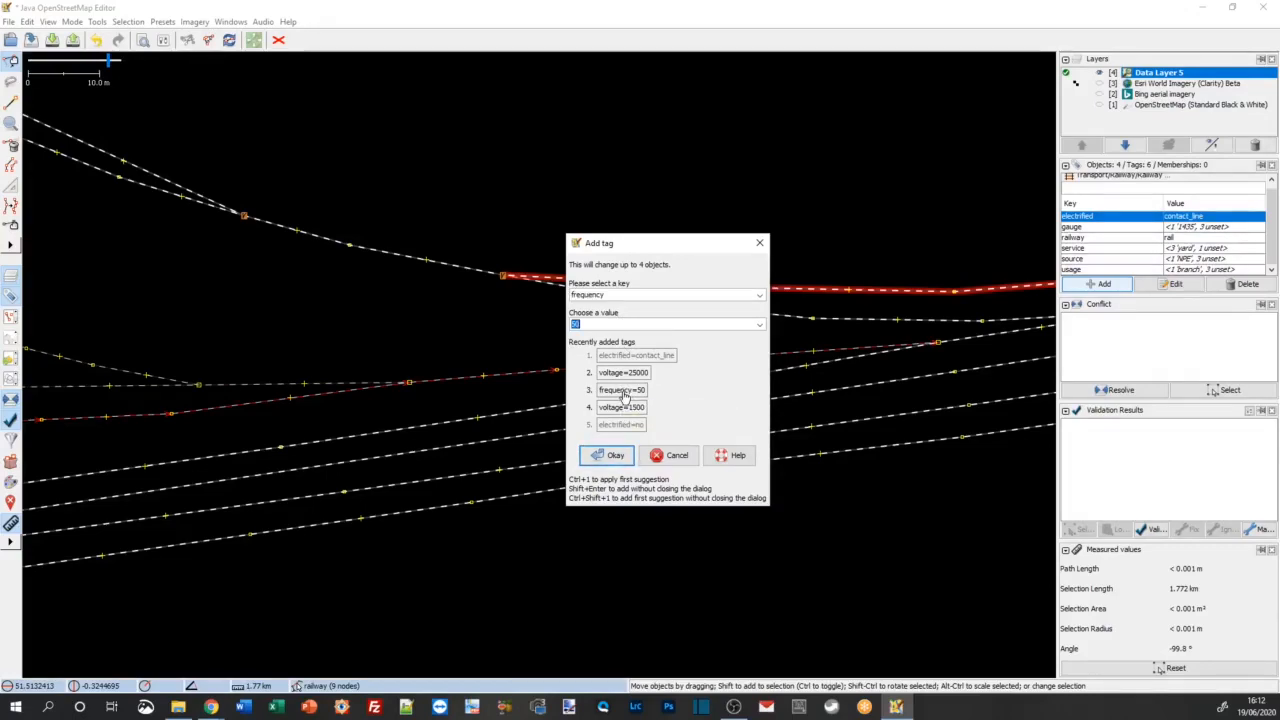
click(612, 458)
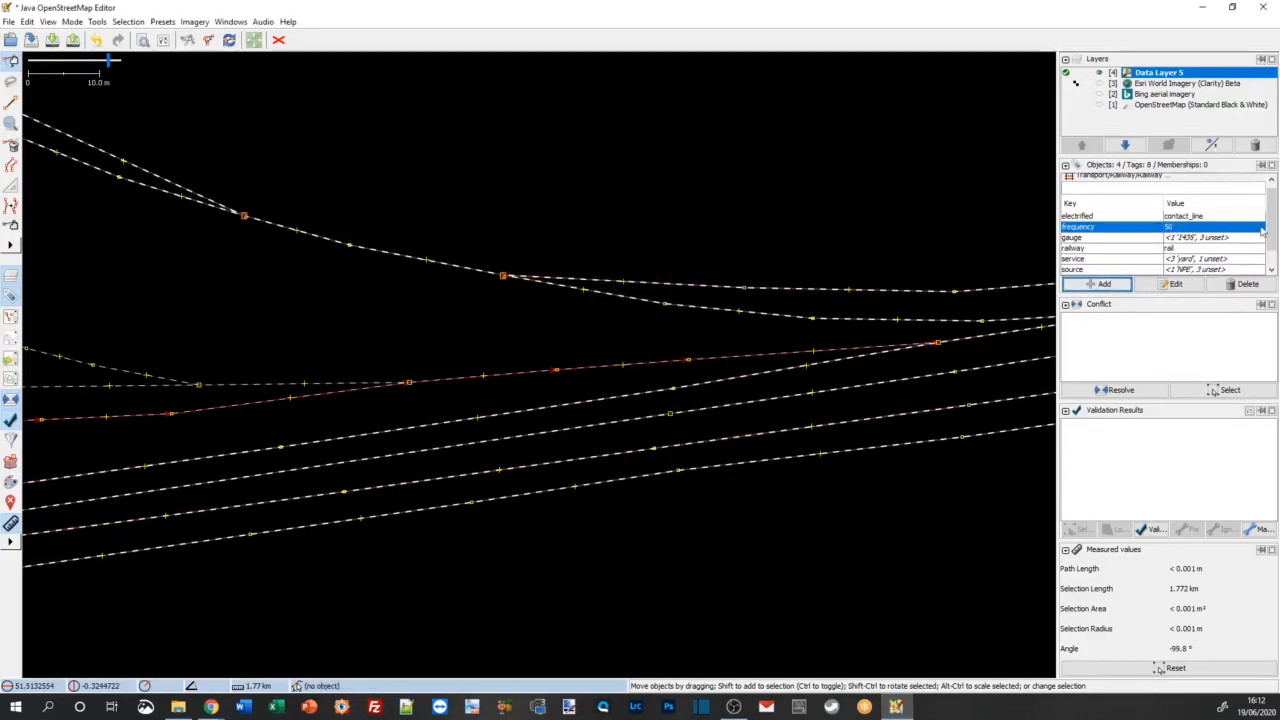
scroll(1140, 255, down, 2)
click(1128, 270)
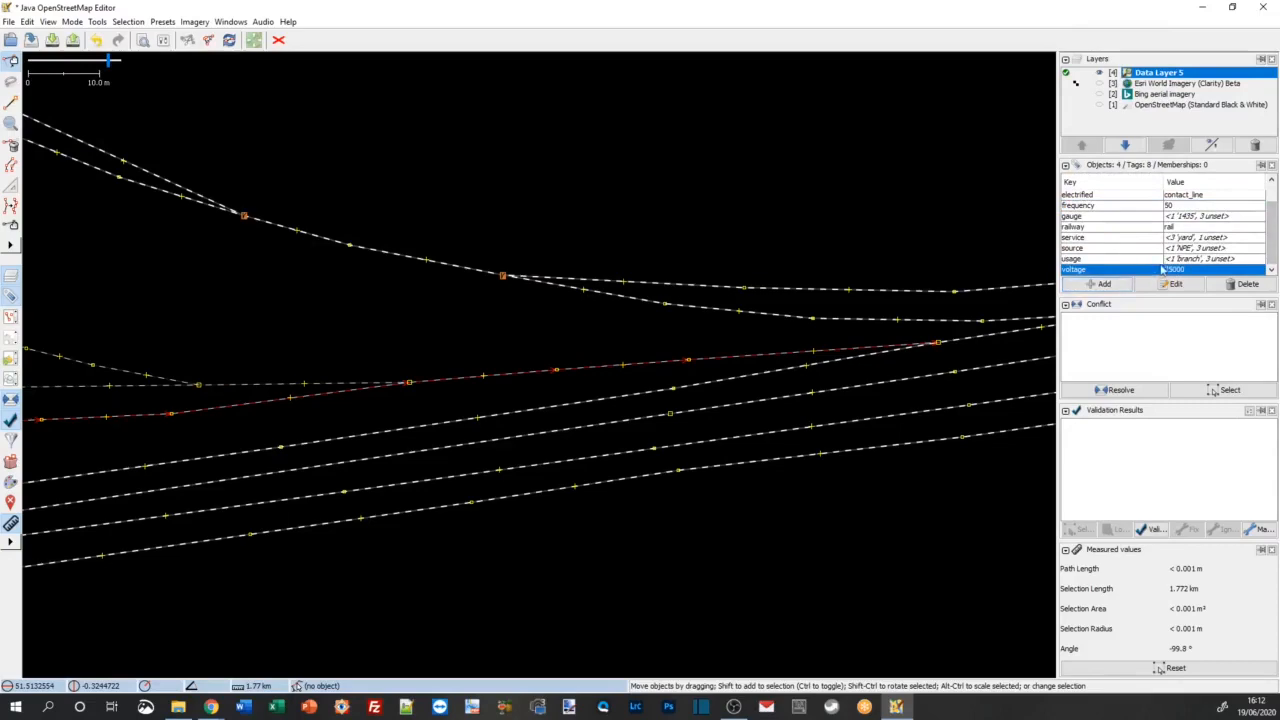
Step: Search the data for electrified=contact_line and examine which main line and yard tracks near Hanwell Junction are selected
click(324, 337)
scroll(286, 340, down, 6)
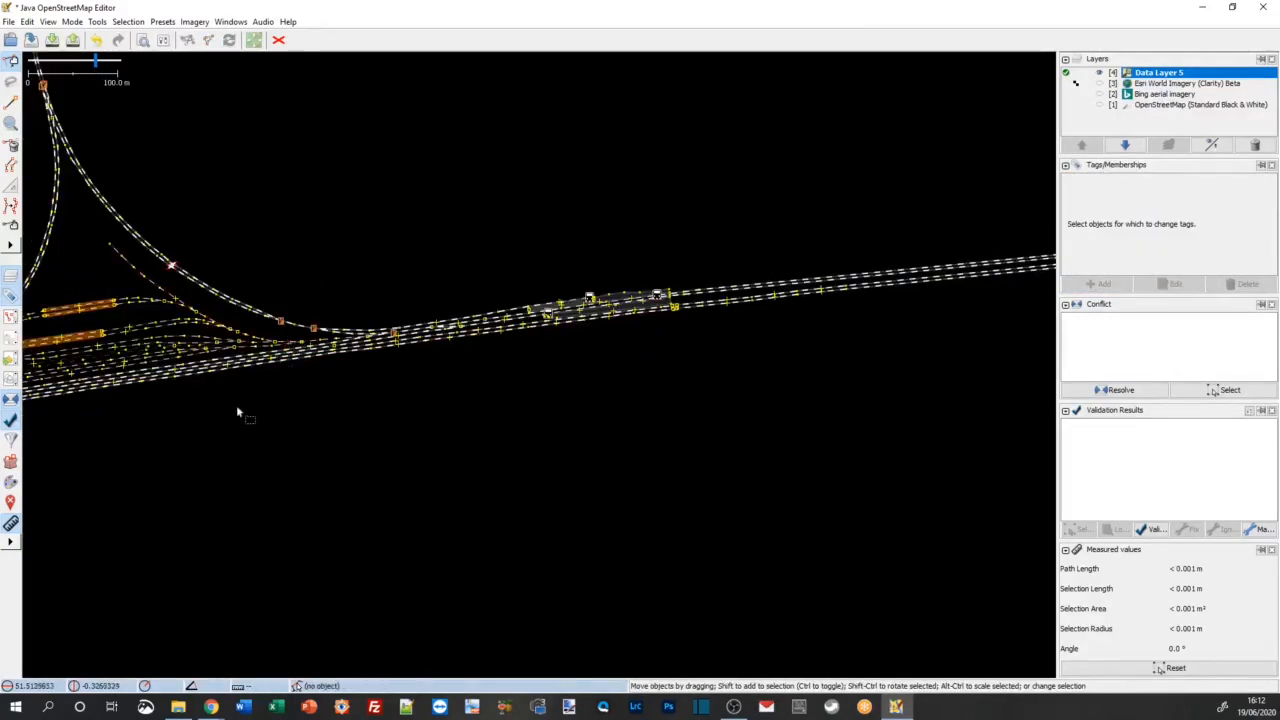
drag(652, 413, 652, 477)
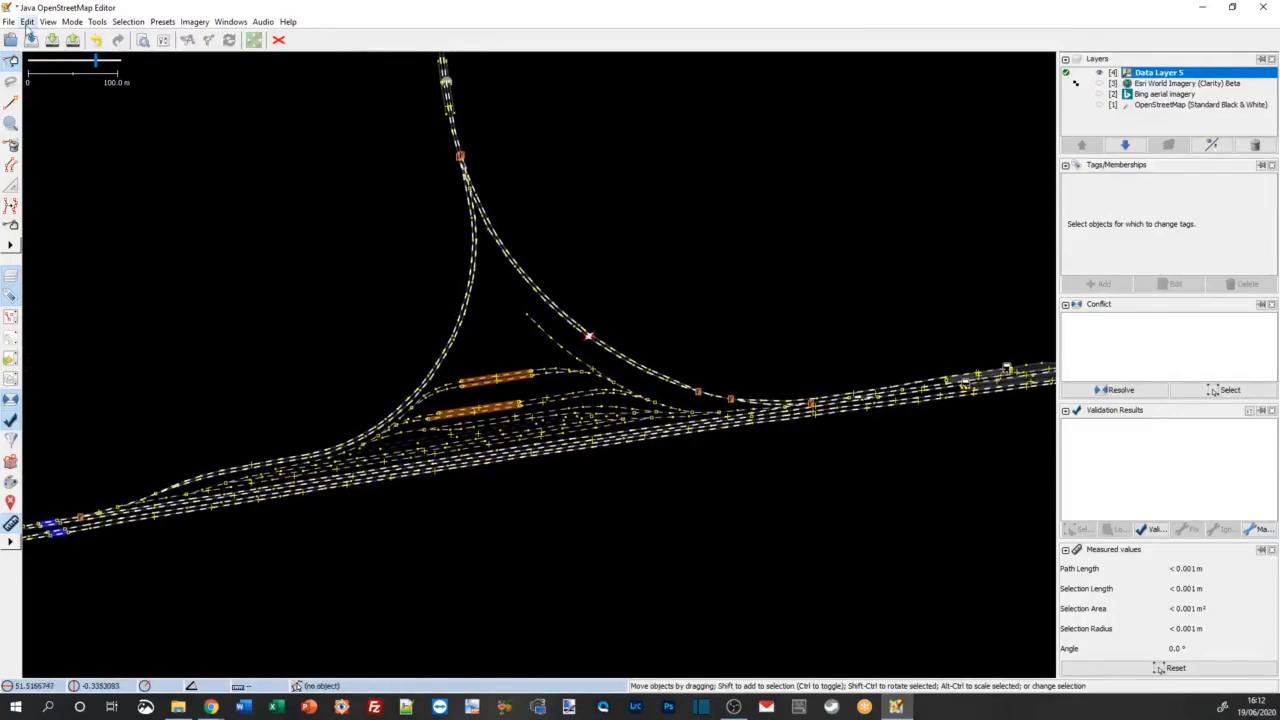
click(28, 24)
click(94, 258)
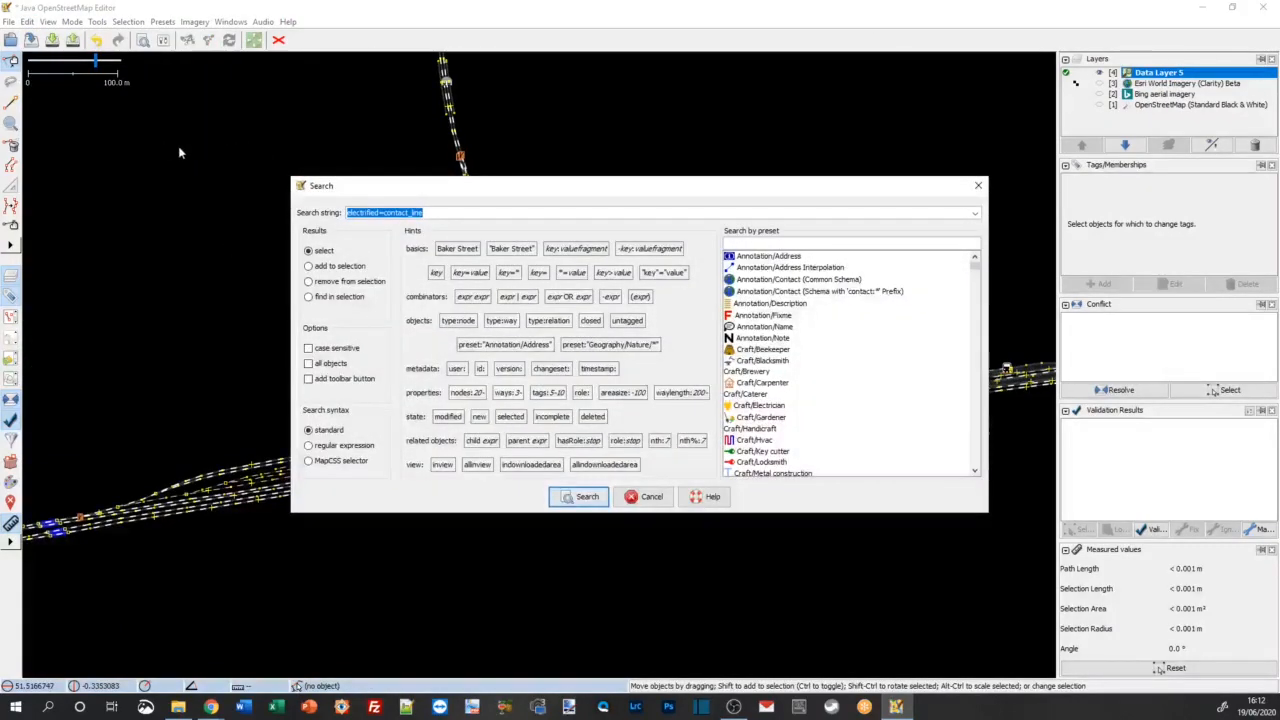
key(Return)
scroll(211, 455, up, 3)
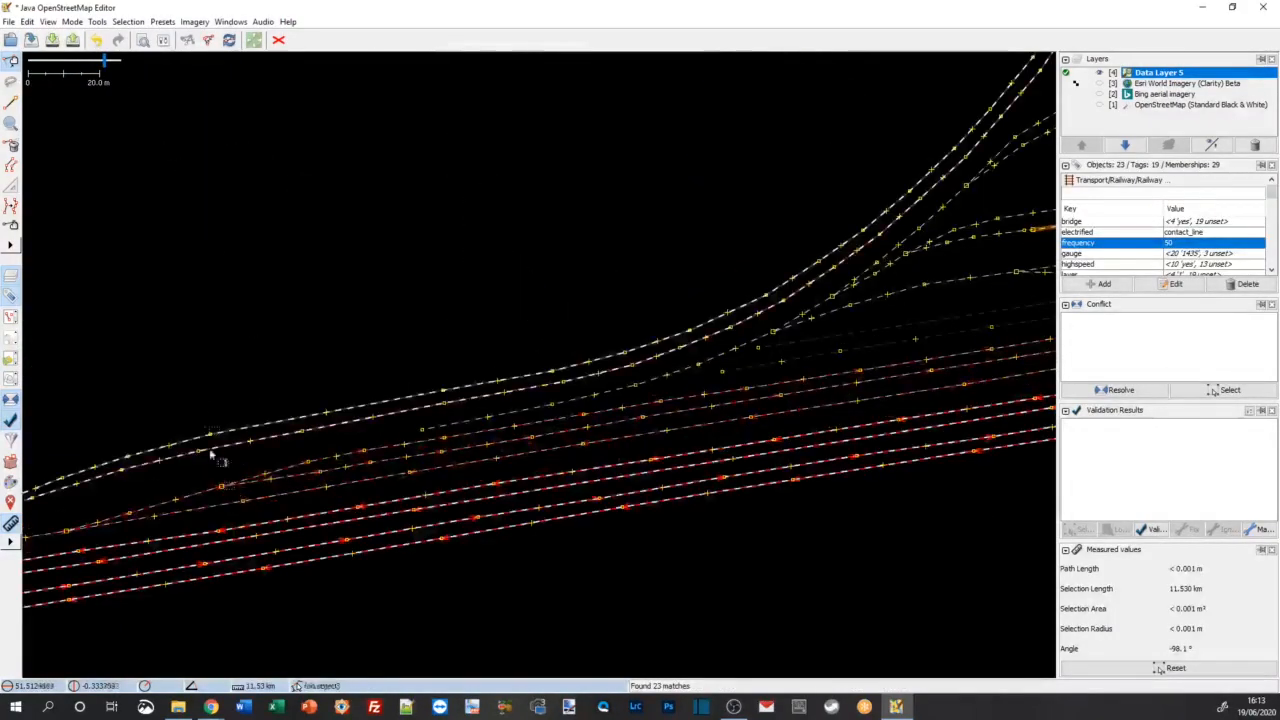
drag(158, 365, 830, 246)
drag(739, 255, 265, 341)
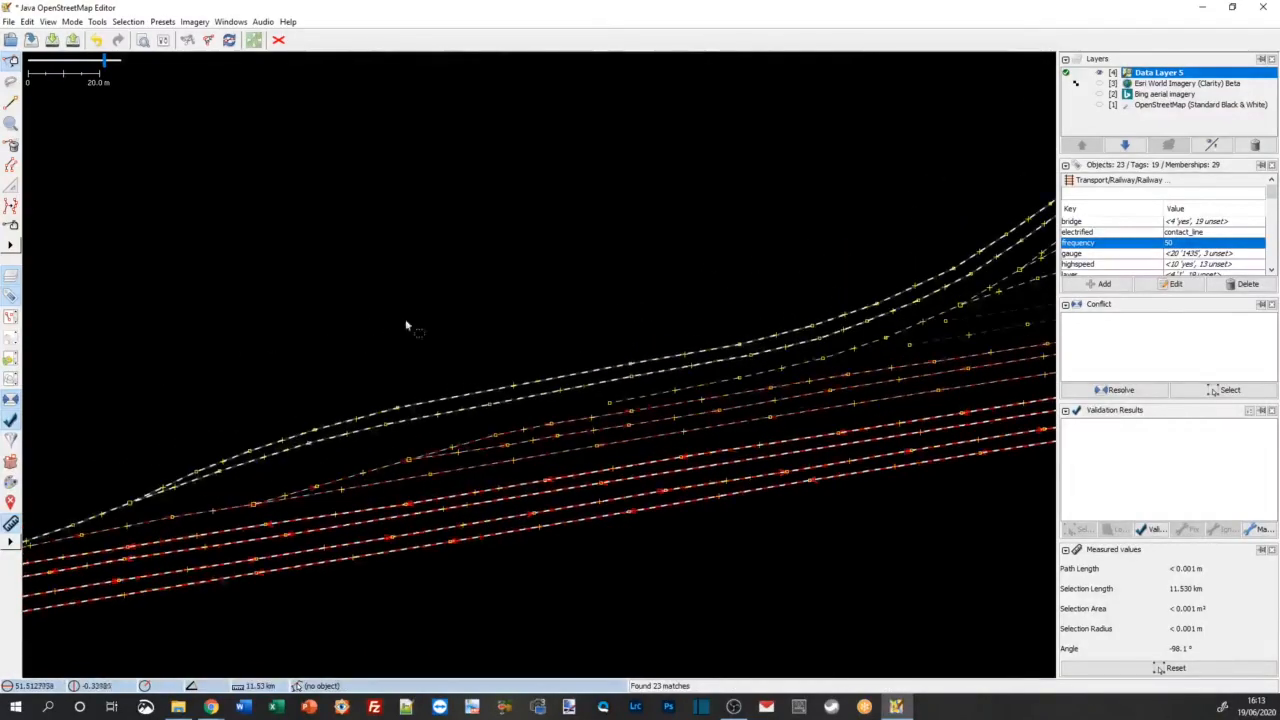
mouse_move(406, 325)
mouse_down()
mouse_move(389, 309)
mouse_move(751, 249)
mouse_move(424, 318)
mouse_up()
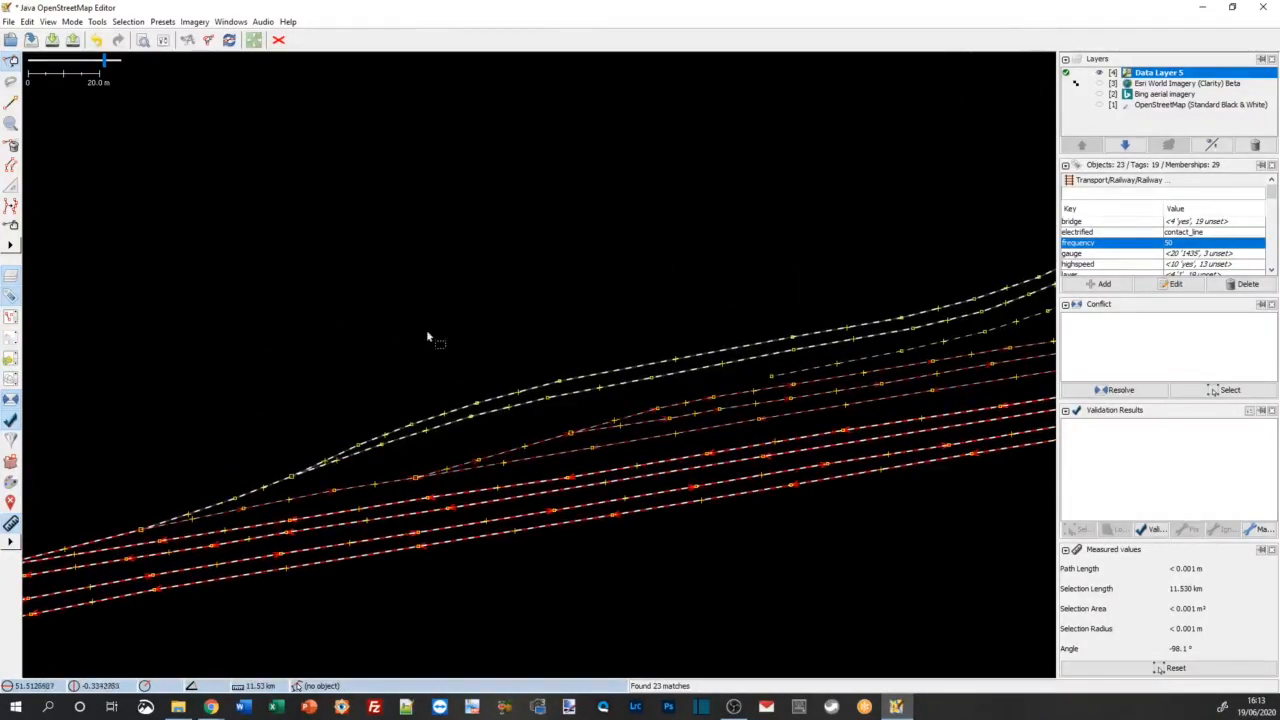
Step: Clear the search selection and select the two untagged yard tracks that fork south of the tunnel tracks in the West Ealing yard
drag(589, 323, 873, 554)
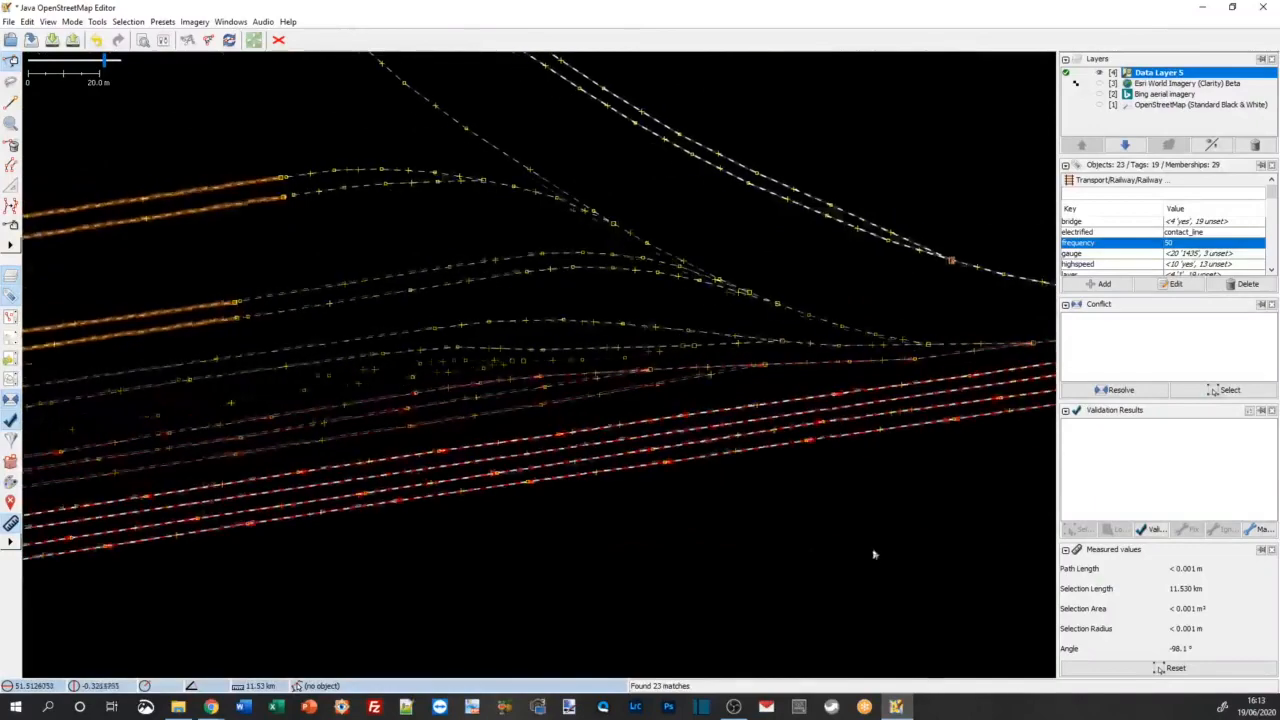
click(480, 583)
scroll(480, 583, down, 3)
scroll(482, 580, down, 2)
scroll(382, 562, up, 2)
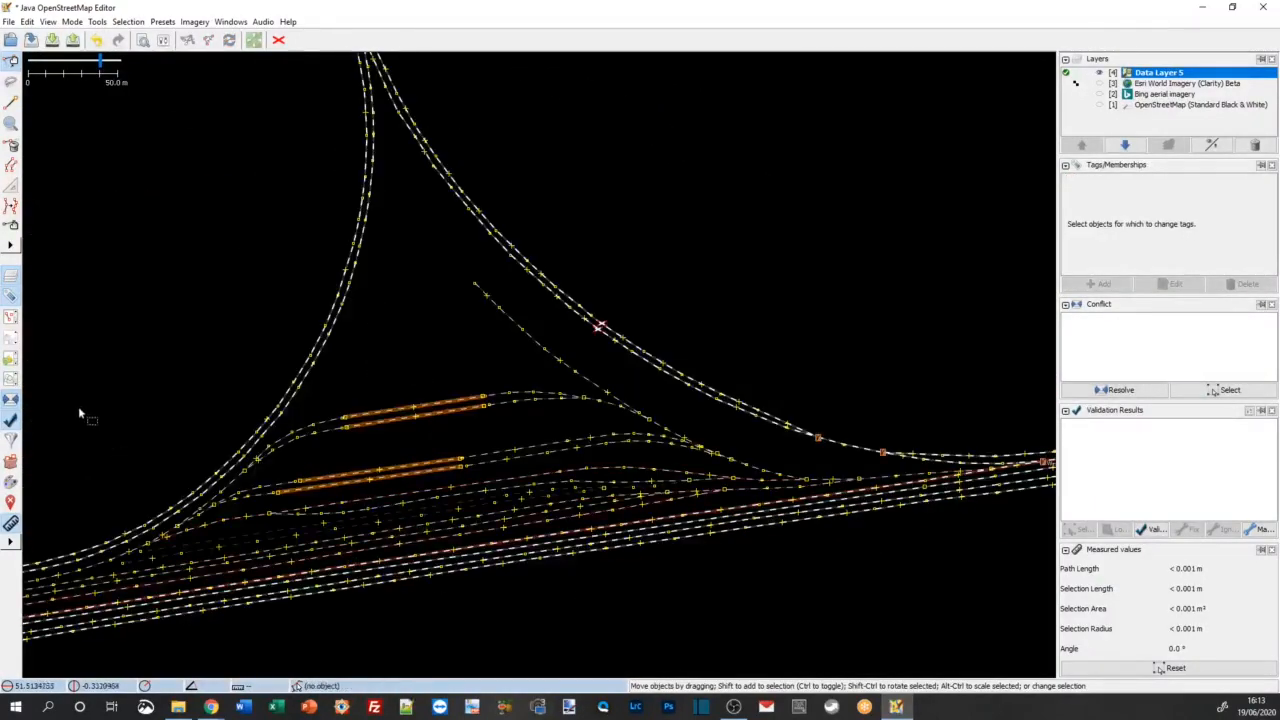
scroll(140, 468, up, 4)
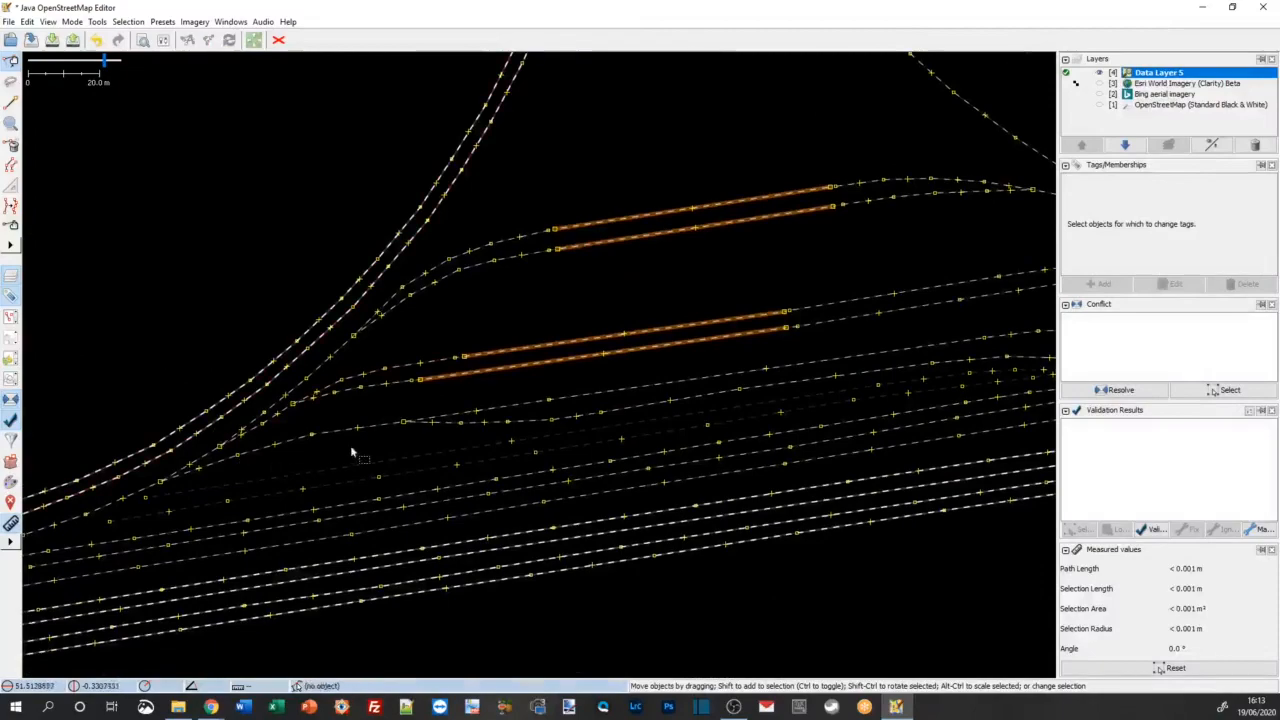
click(386, 430)
click(386, 430)
shift+click(520, 427)
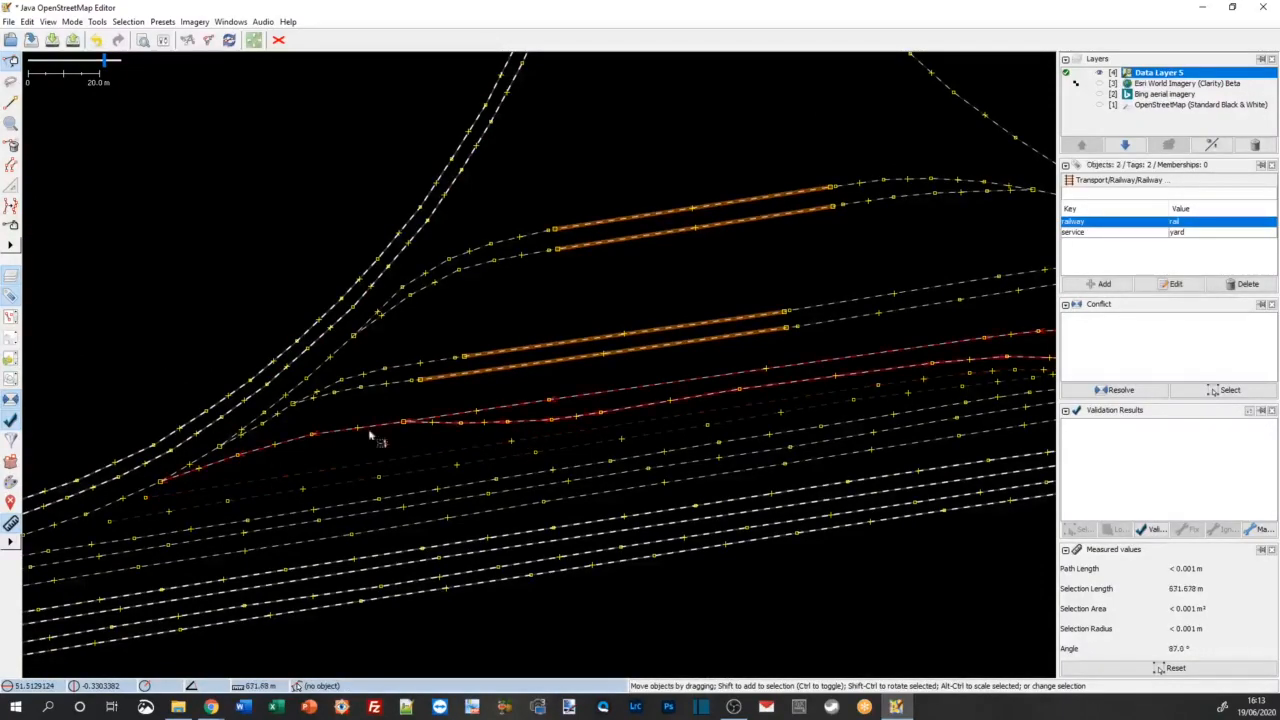
Step: Add two yard tracks at the western yard throat and both tracks of the western chord to the selection
shift+click(251, 431)
shift+click(254, 421)
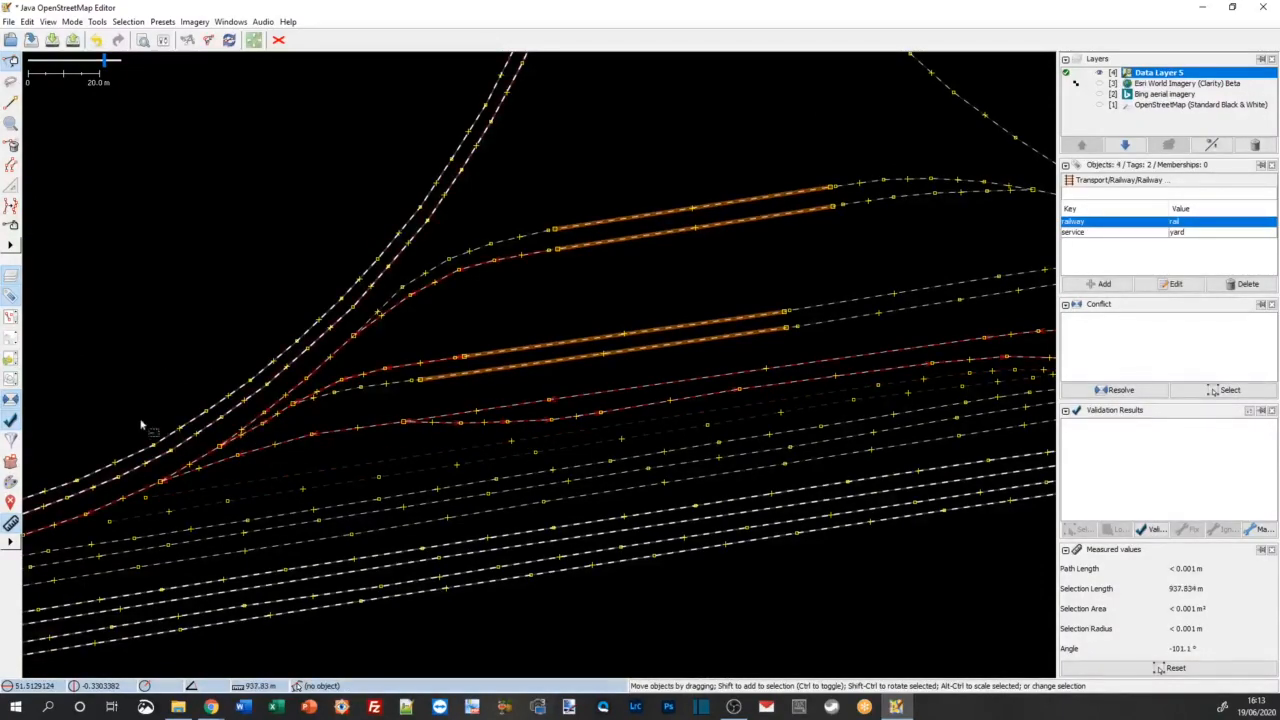
shift+click(131, 471)
shift+click(130, 457)
Step: Check the tags of the short link track at Hanwell Junction against the selected chord tracks, leaving it out of the selection
drag(109, 377, 497, 280)
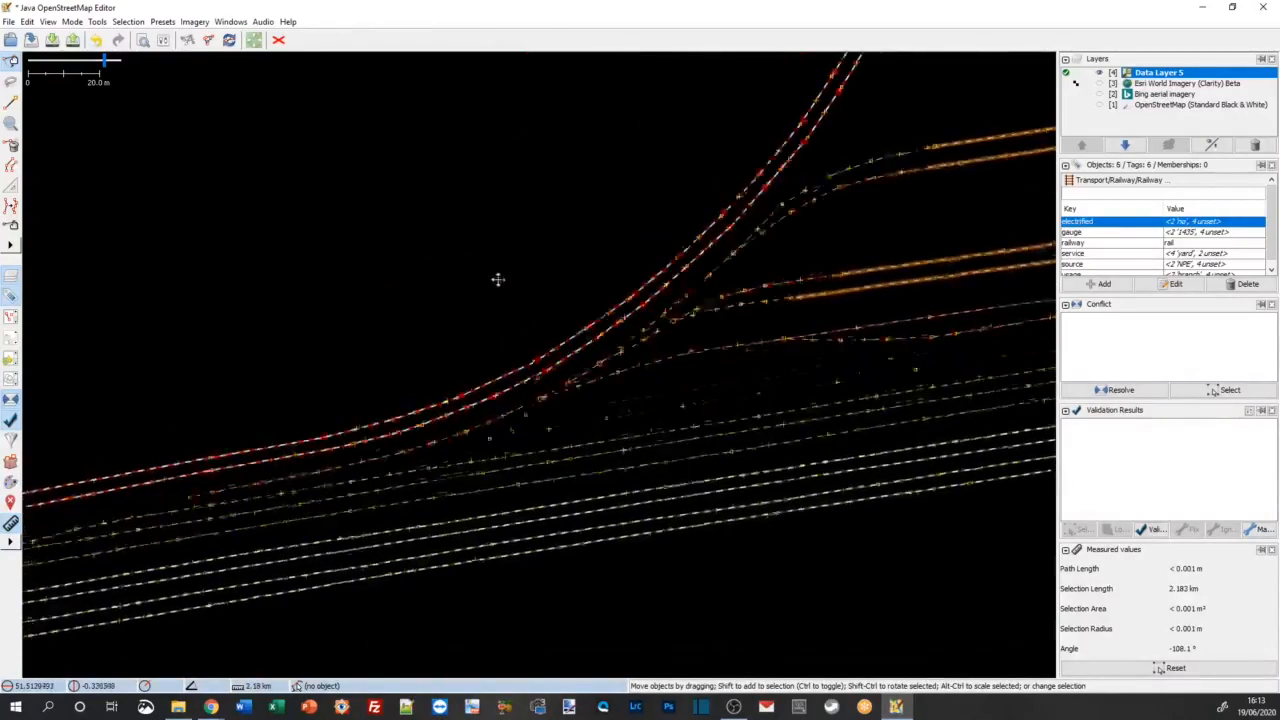
drag(242, 345, 519, 340)
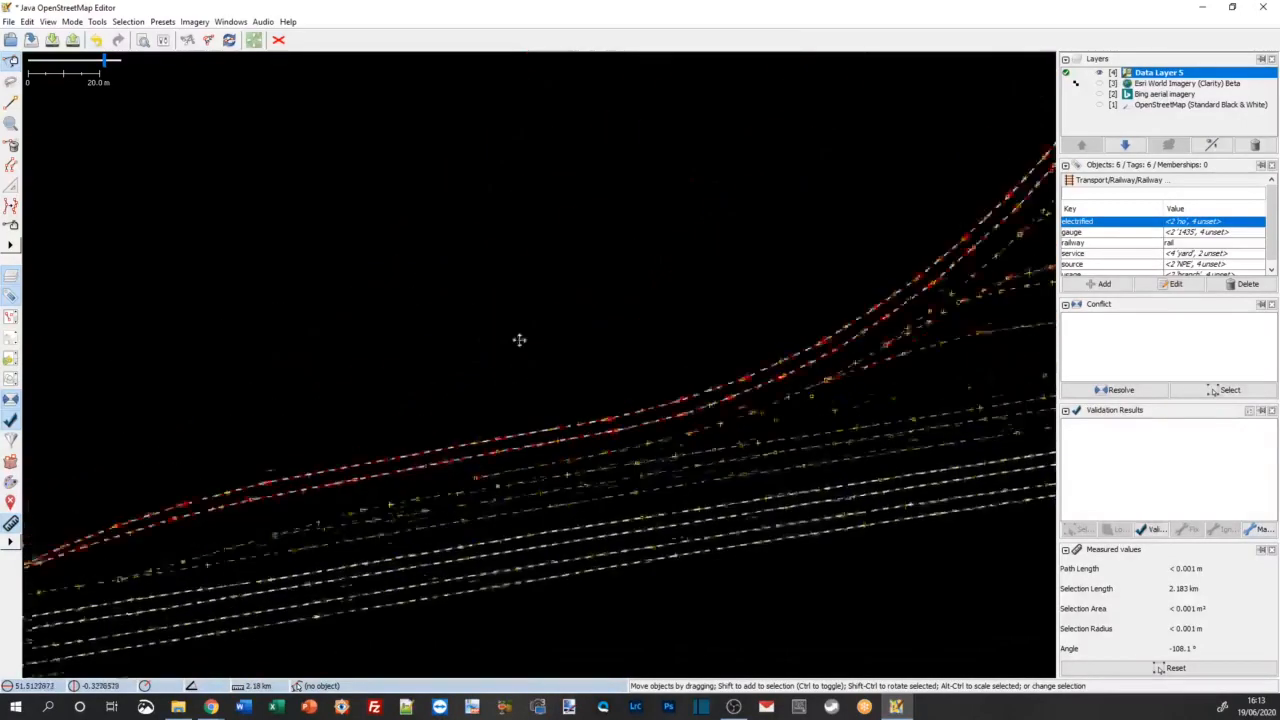
shift+click(268, 519)
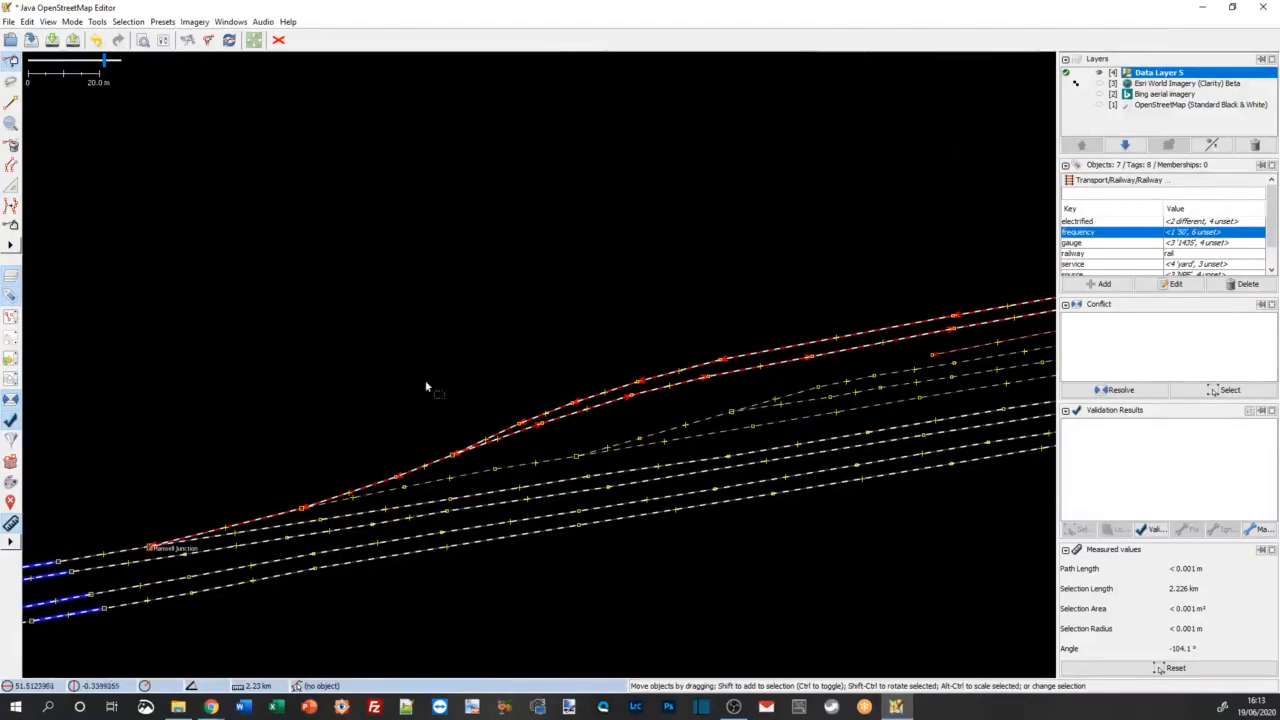
ctrl+click(249, 525)
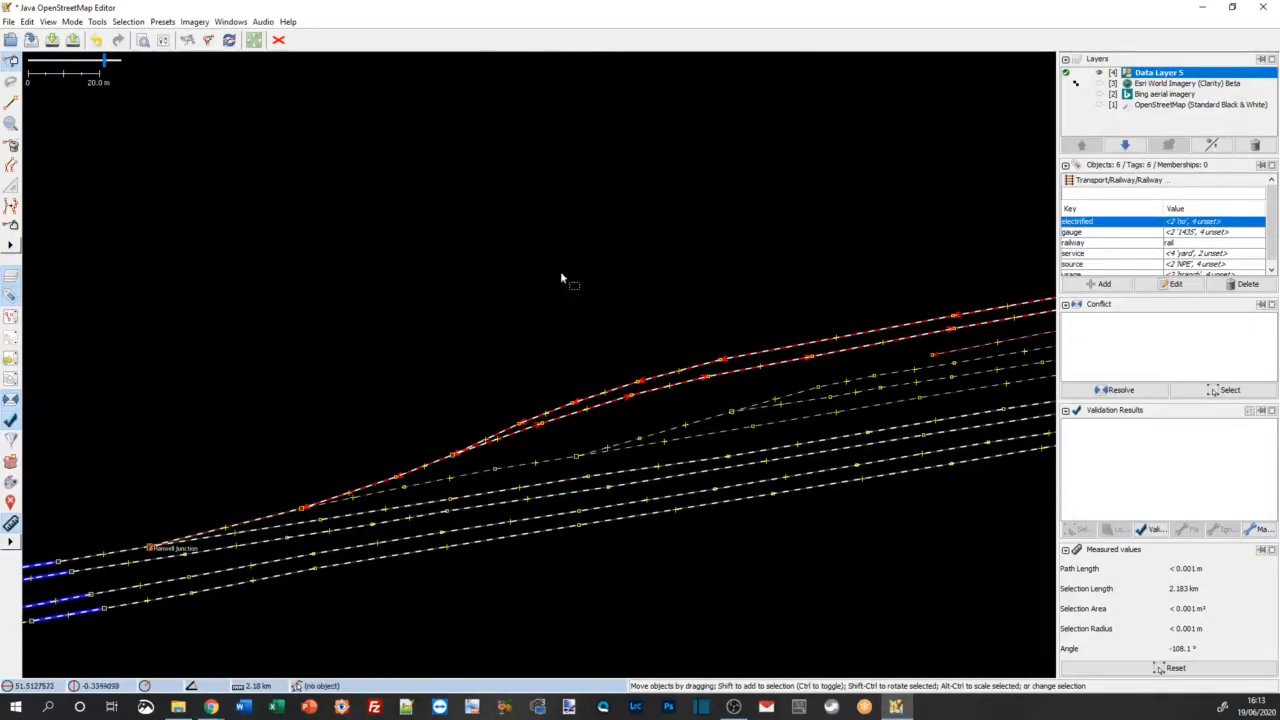
Step: Add the northern pair of tunnel tracks and the two tracks continuing from their eastern ends to the selection
drag(580, 268, 152, 451)
drag(438, 394, 40, 515)
drag(398, 323, 223, 386)
ctrl+click(694, 371)
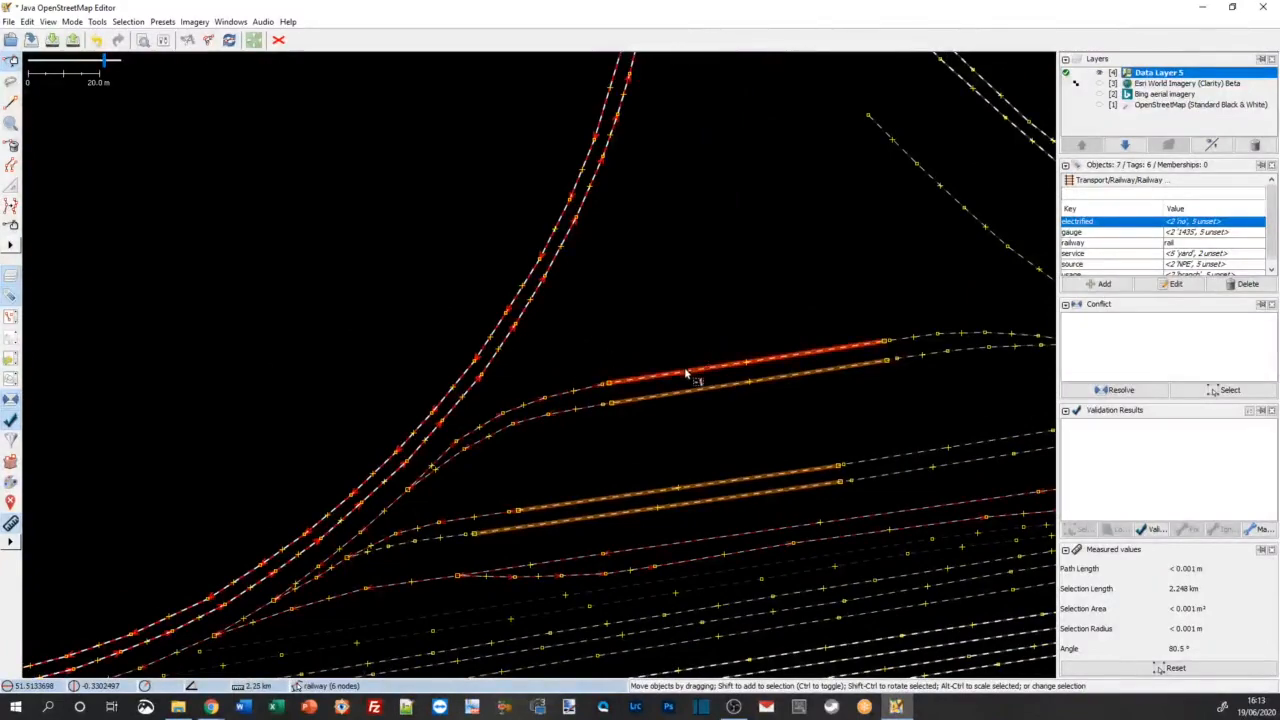
ctrl+click(700, 388)
ctrl+click(910, 364)
ctrl+click(905, 347)
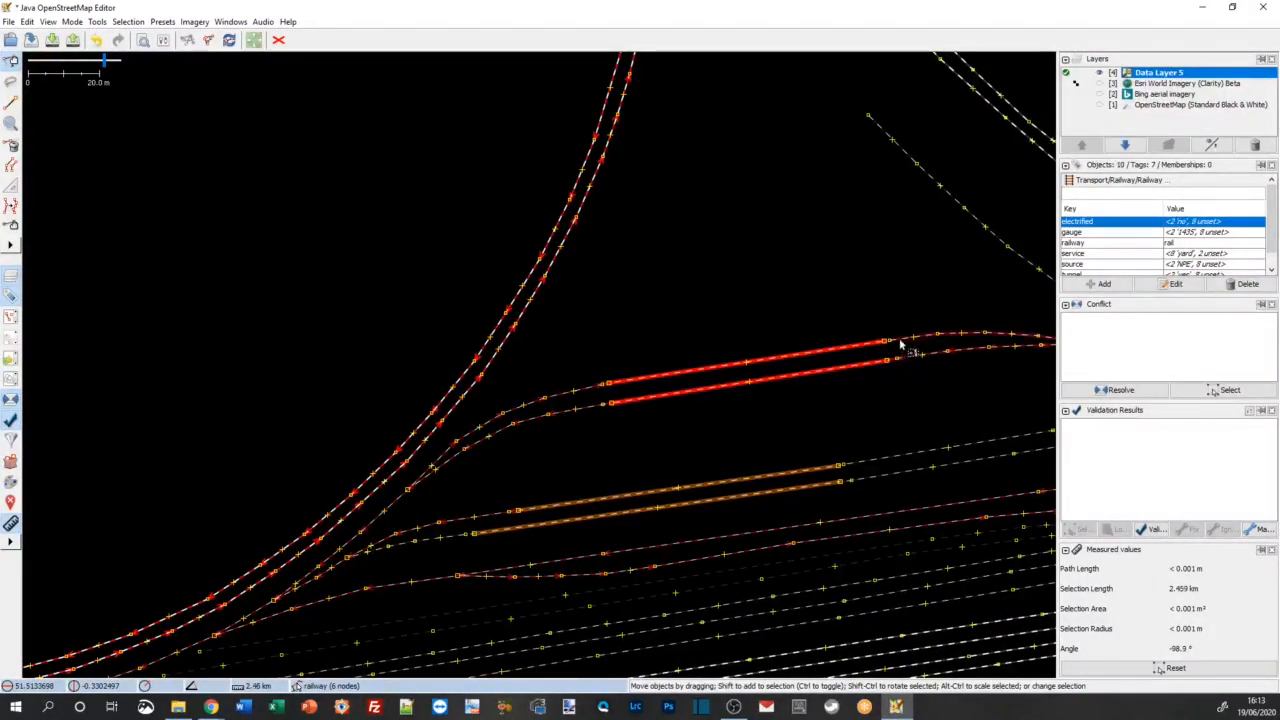
Step: Add the southern pair of tunnel tracks, their connecting yard tracks and the dead-end spur beside the eastern chord to the selection
ctrl+click(668, 489)
ctrl+click(430, 540)
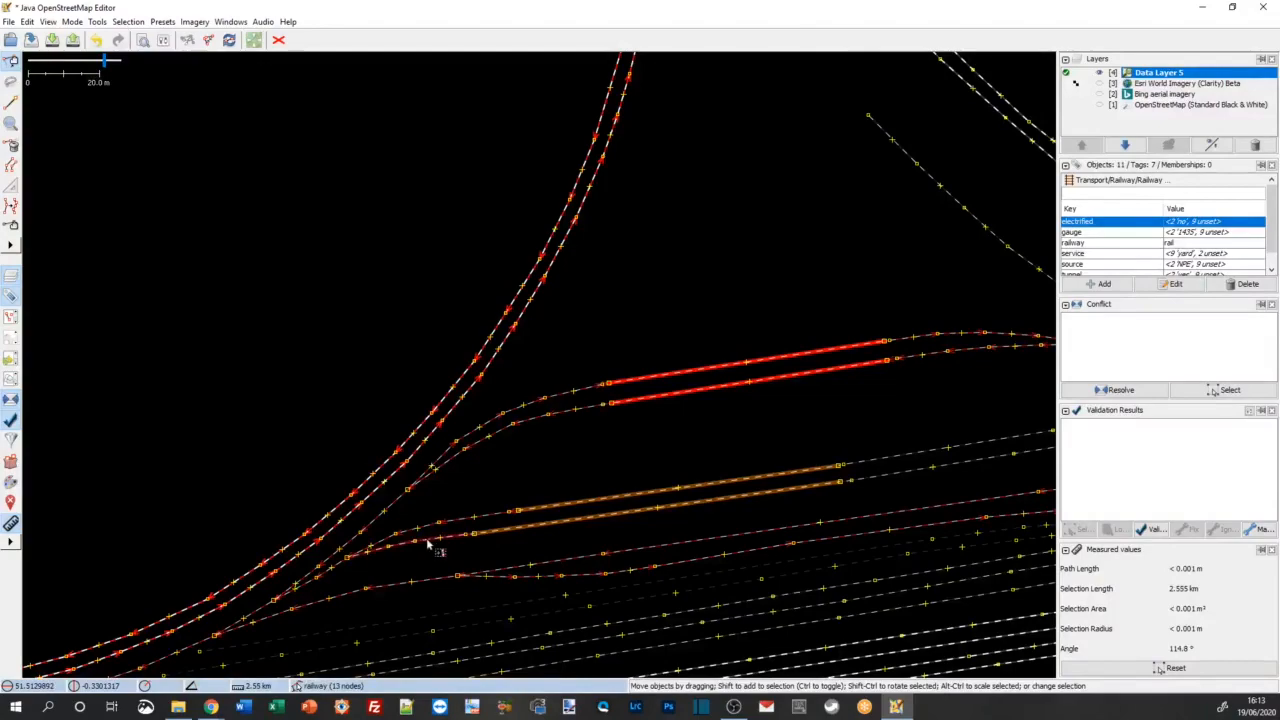
ctrl+click(518, 528)
ctrl+click(923, 455)
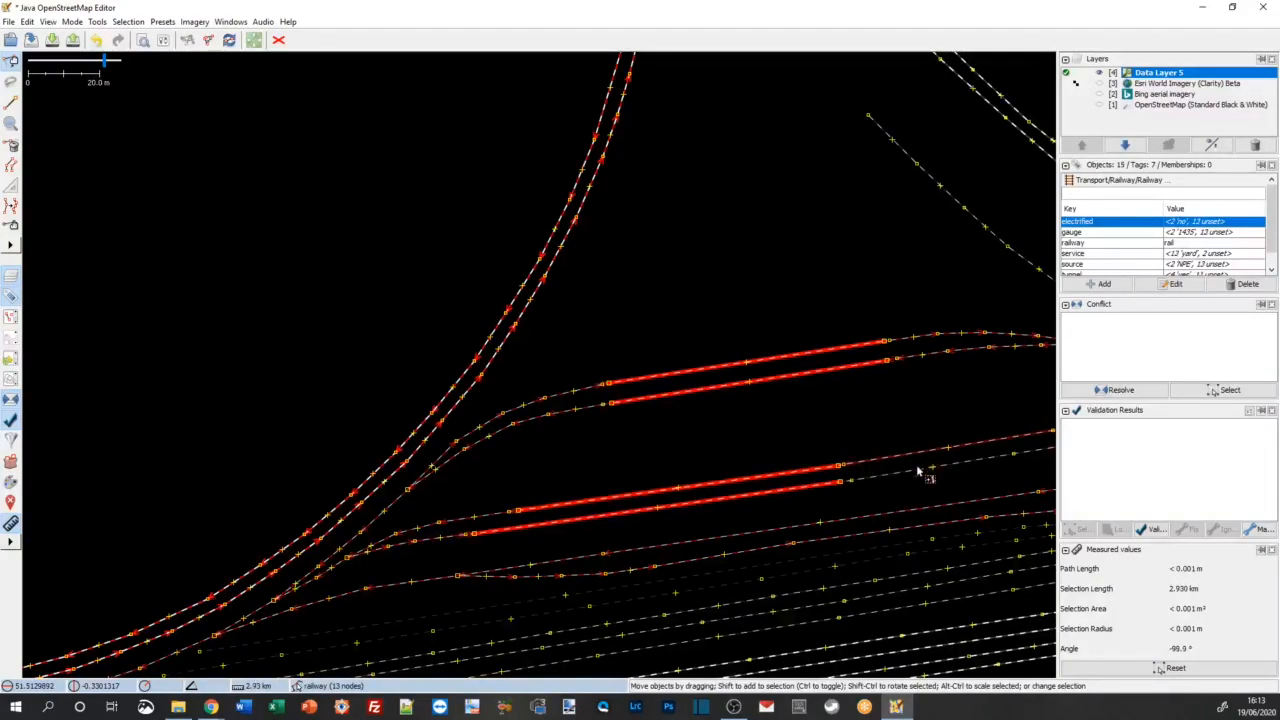
ctrl+click(929, 468)
drag(827, 240, 83, 335)
ctrl+click(354, 408)
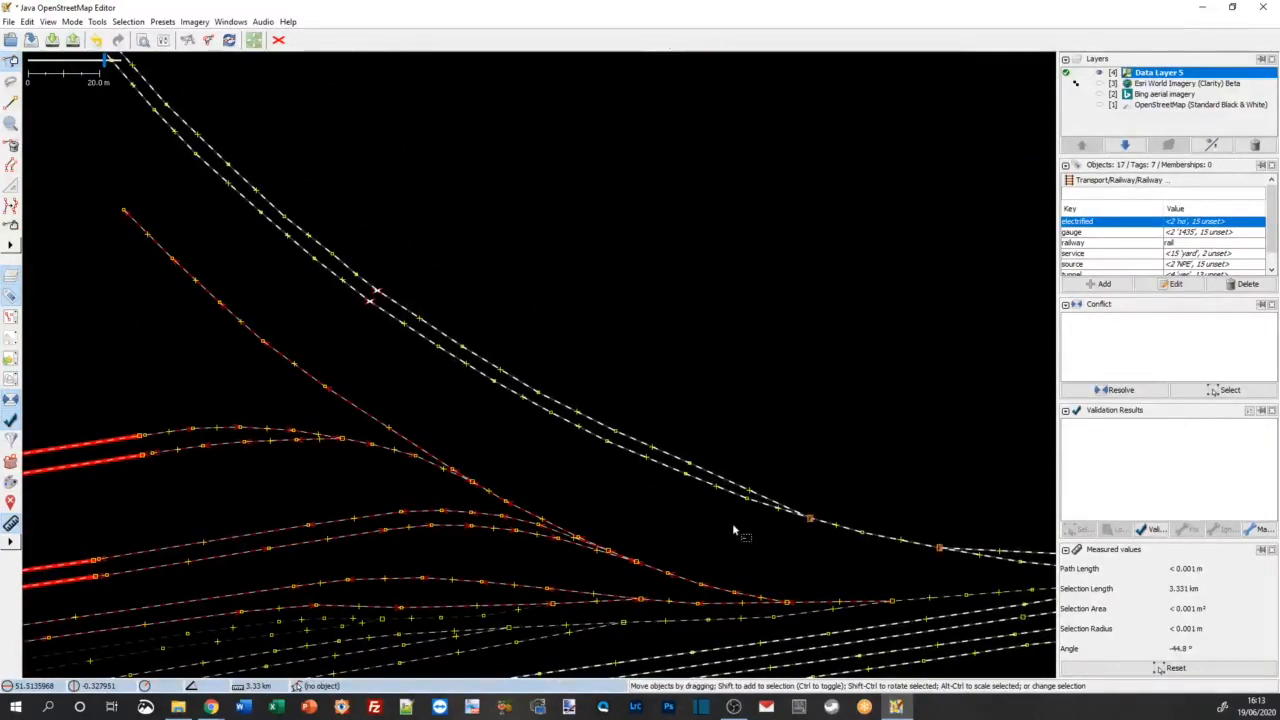
Step: Review the extent of the selected tracks from West Ealing Junction round to Drayton Green Junction
drag(757, 543, 475, 461)
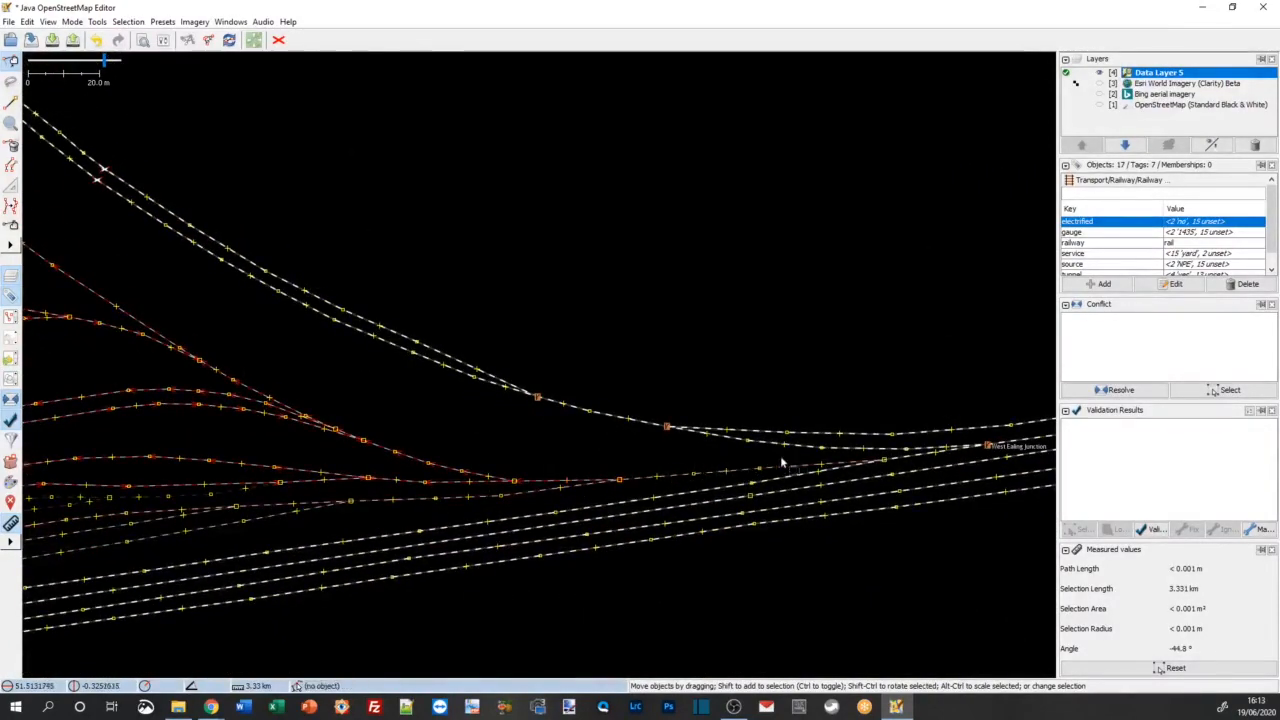
scroll(508, 464, down, 2)
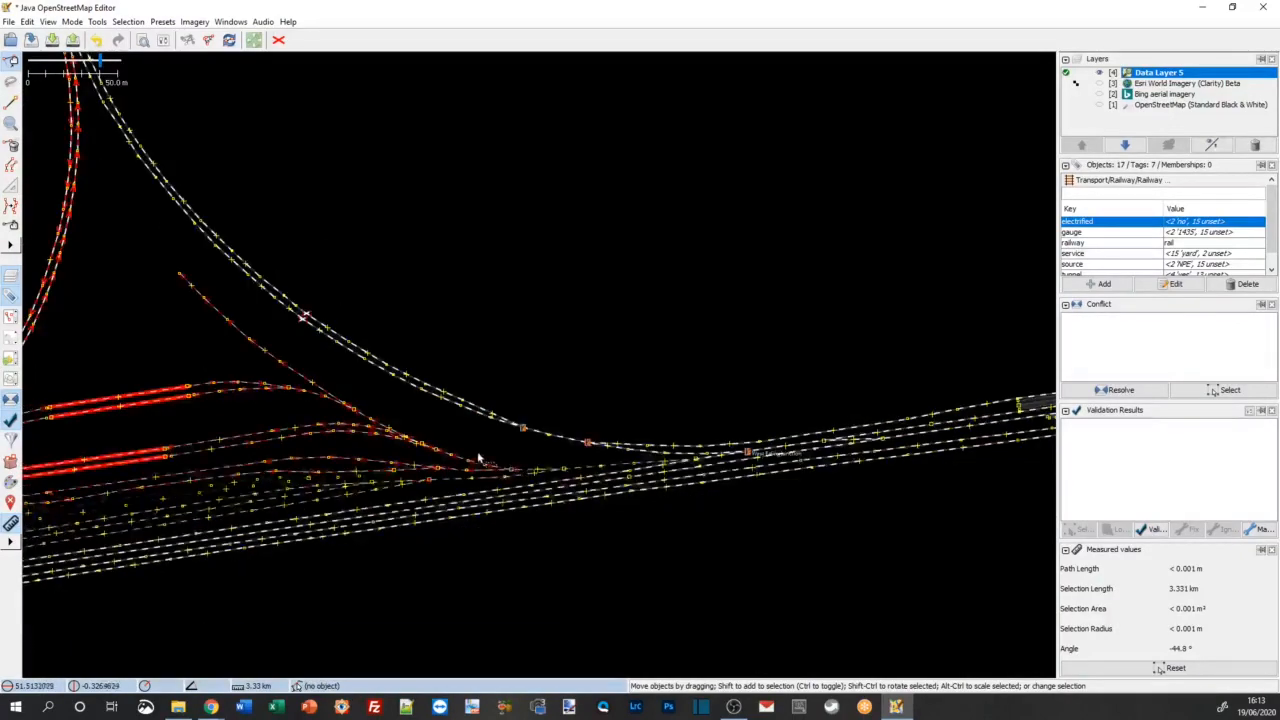
scroll(502, 439, up, 2)
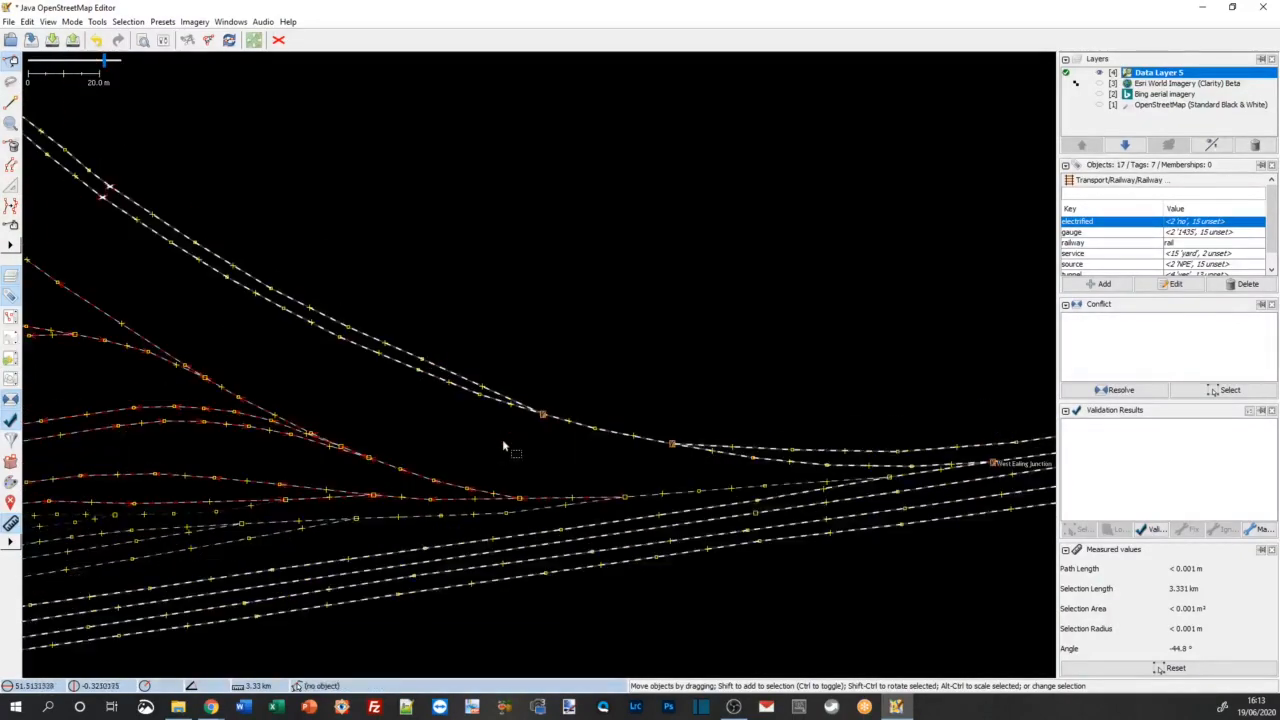
scroll(520, 428, down, 2)
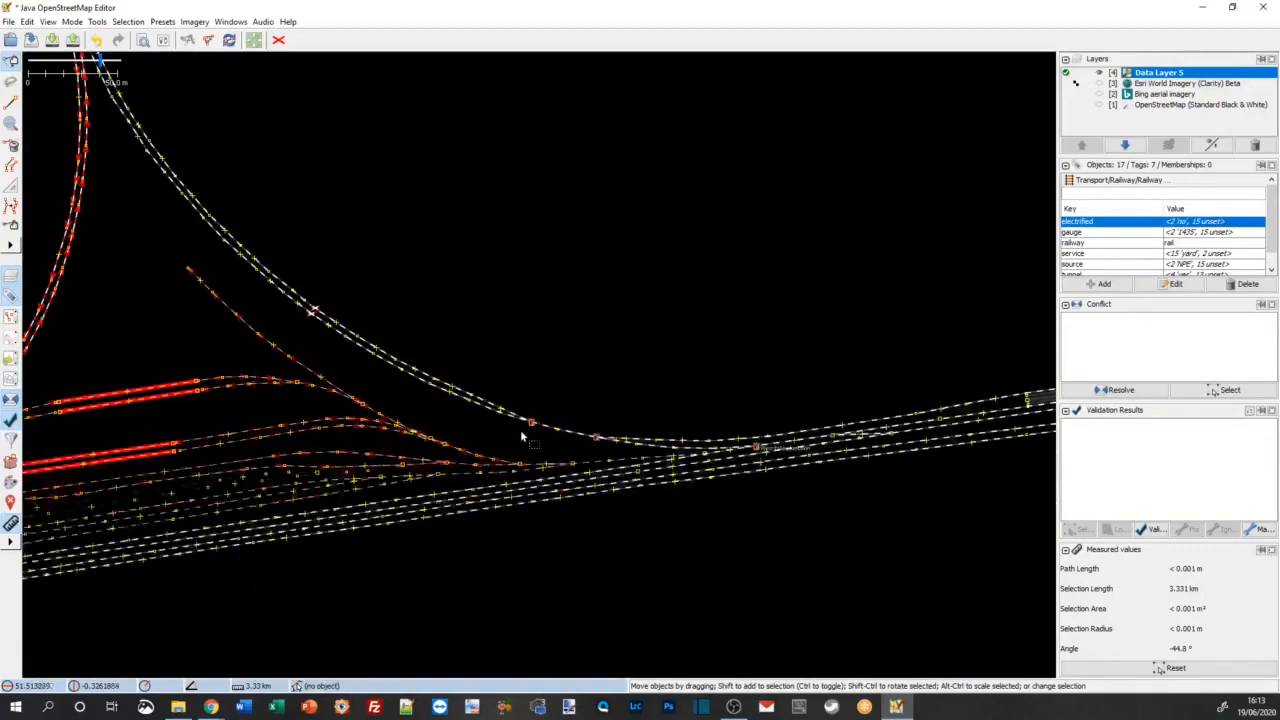
scroll(436, 428, down, 2)
drag(168, 332, 254, 478)
scroll(311, 350, up, 4)
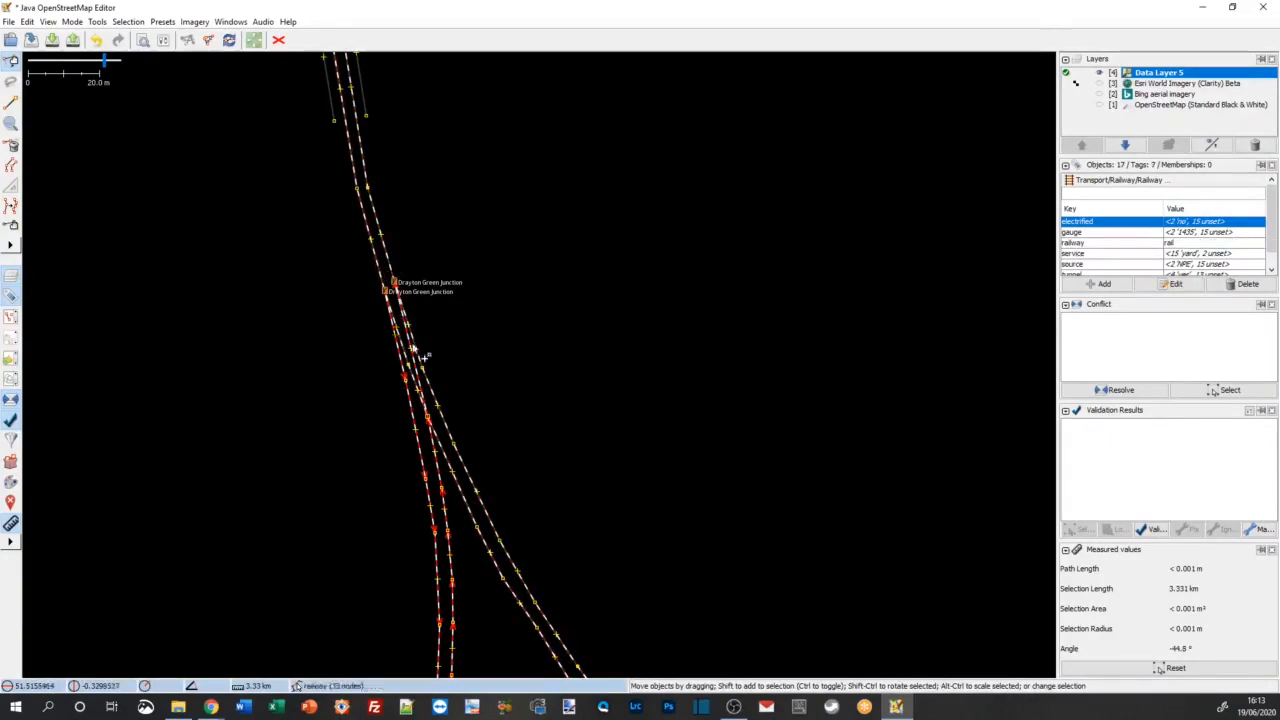
scroll(586, 384, down, 2)
drag(594, 474, 427, 315)
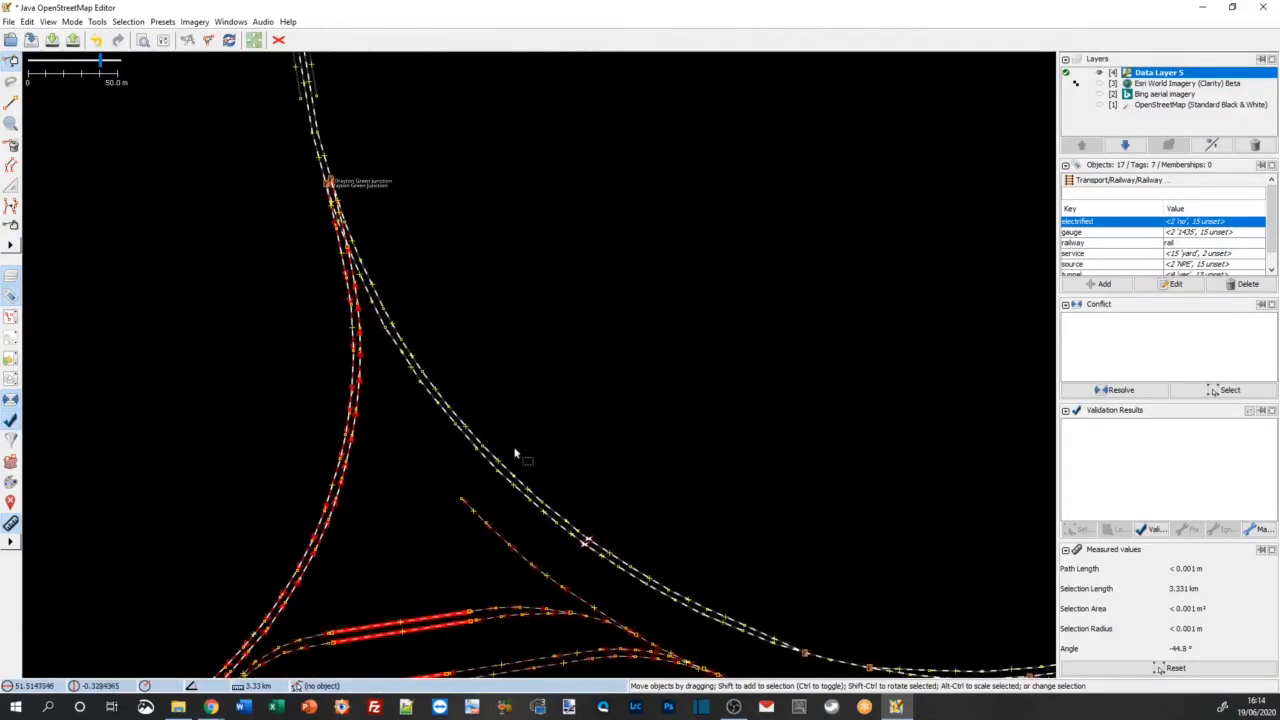
Step: Set the electrified tag of the selected yard and chord tracks to no and clear the selection
double_click(1126, 222)
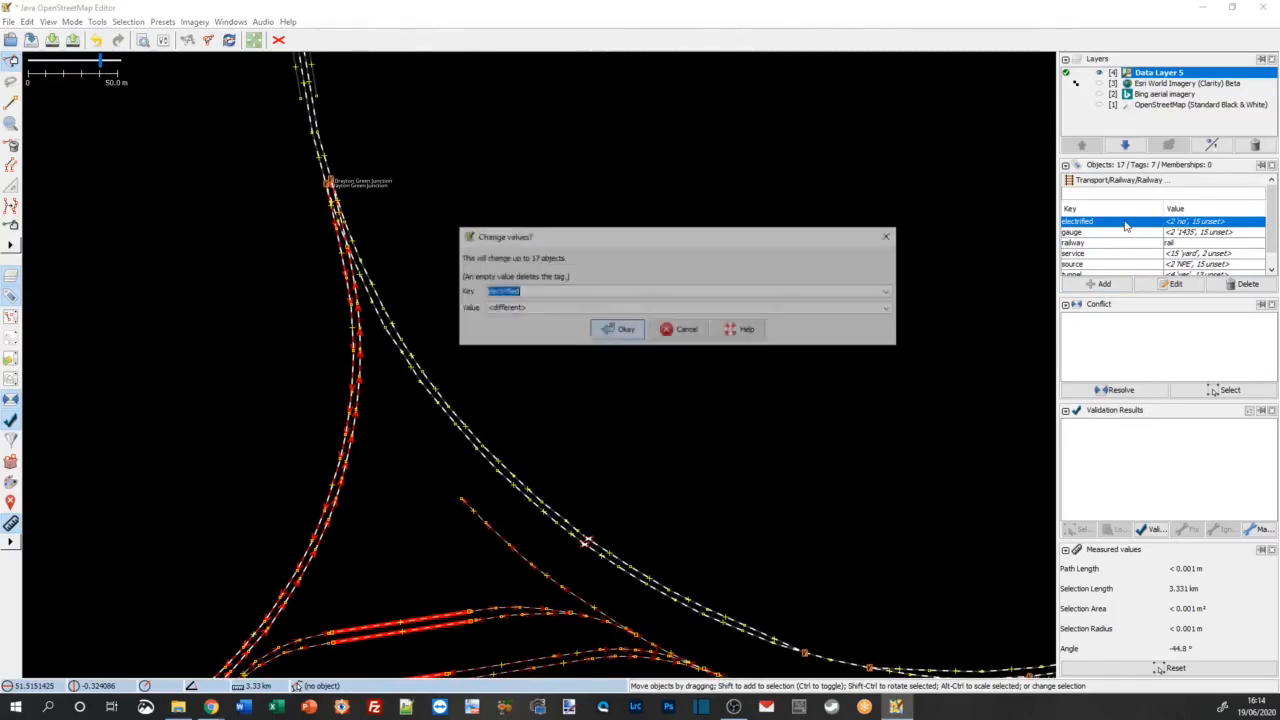
click(888, 310)
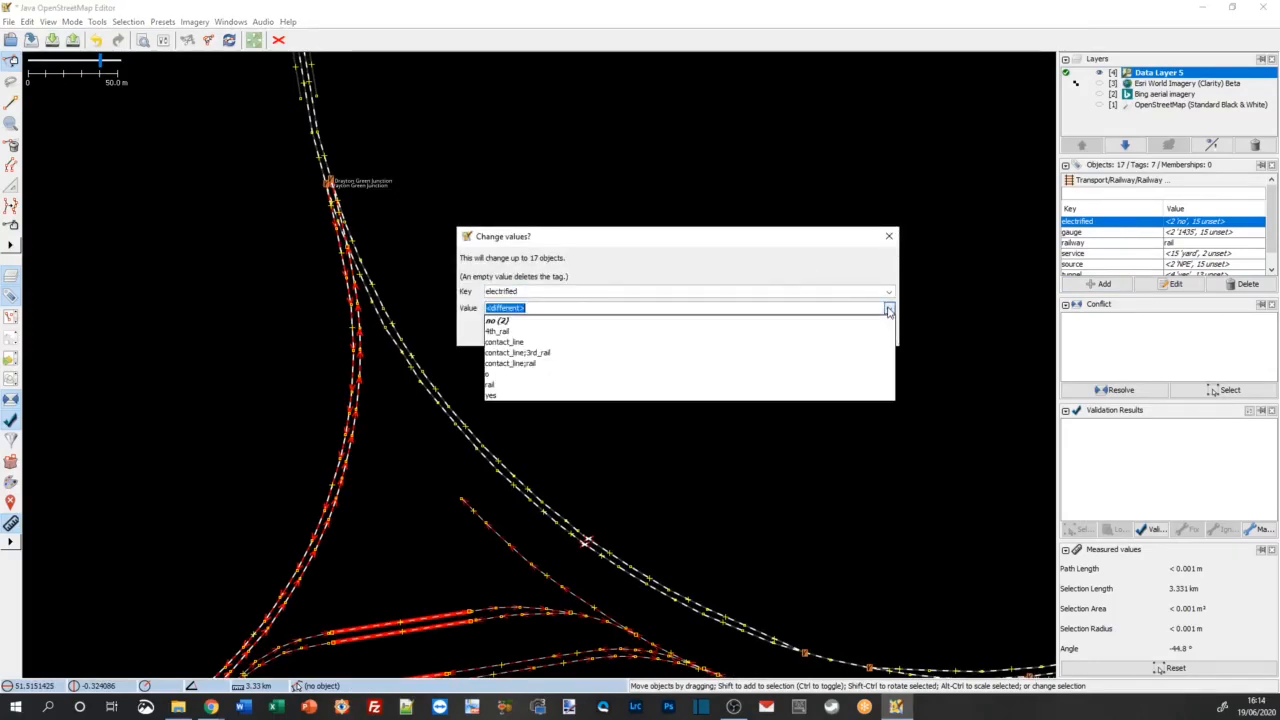
click(792, 321)
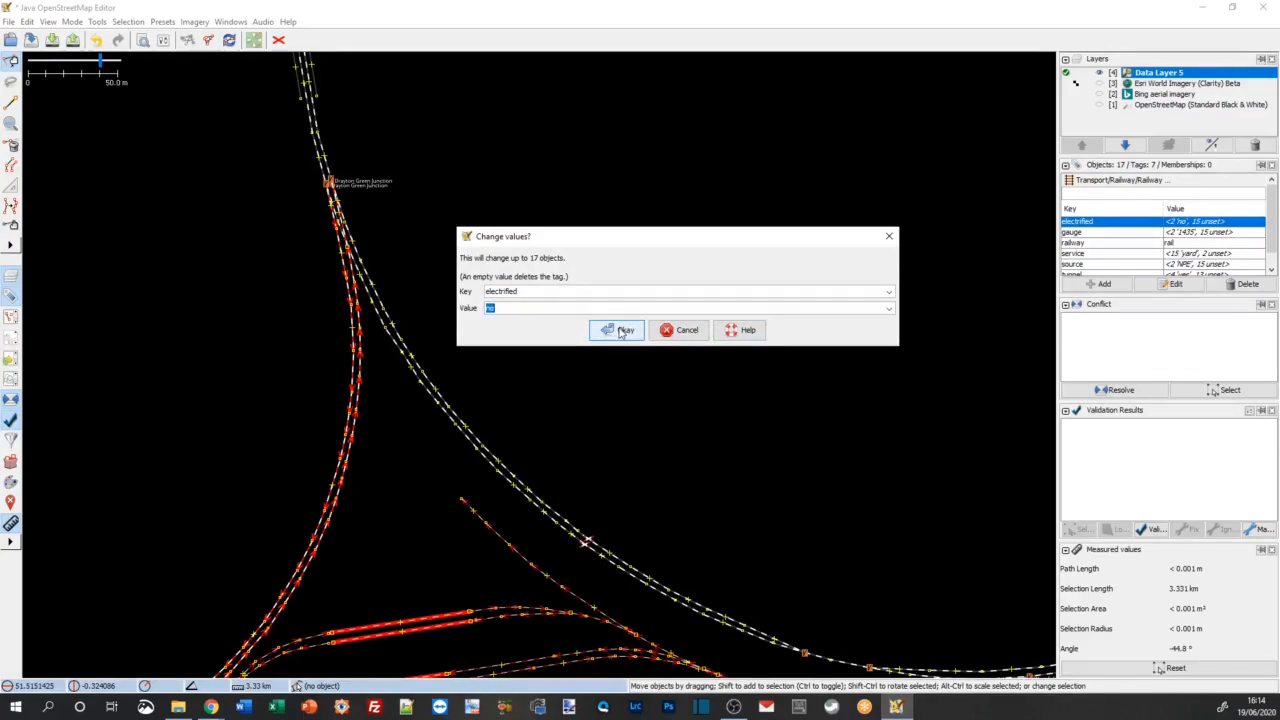
click(620, 331)
click(636, 389)
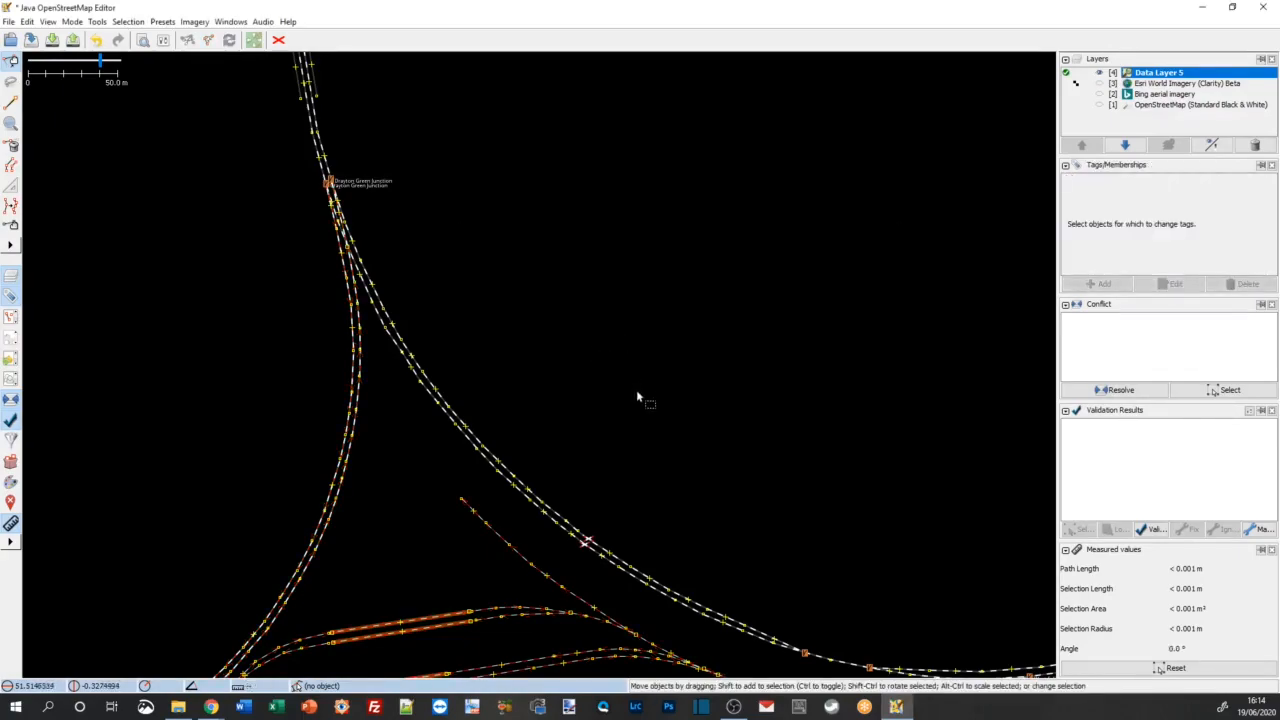
Step: Start uploading the edits to OpenStreetMap, continuing past the validation warnings to the changeset settings
scroll(636, 390, down, 3)
scroll(595, 432, up, 2)
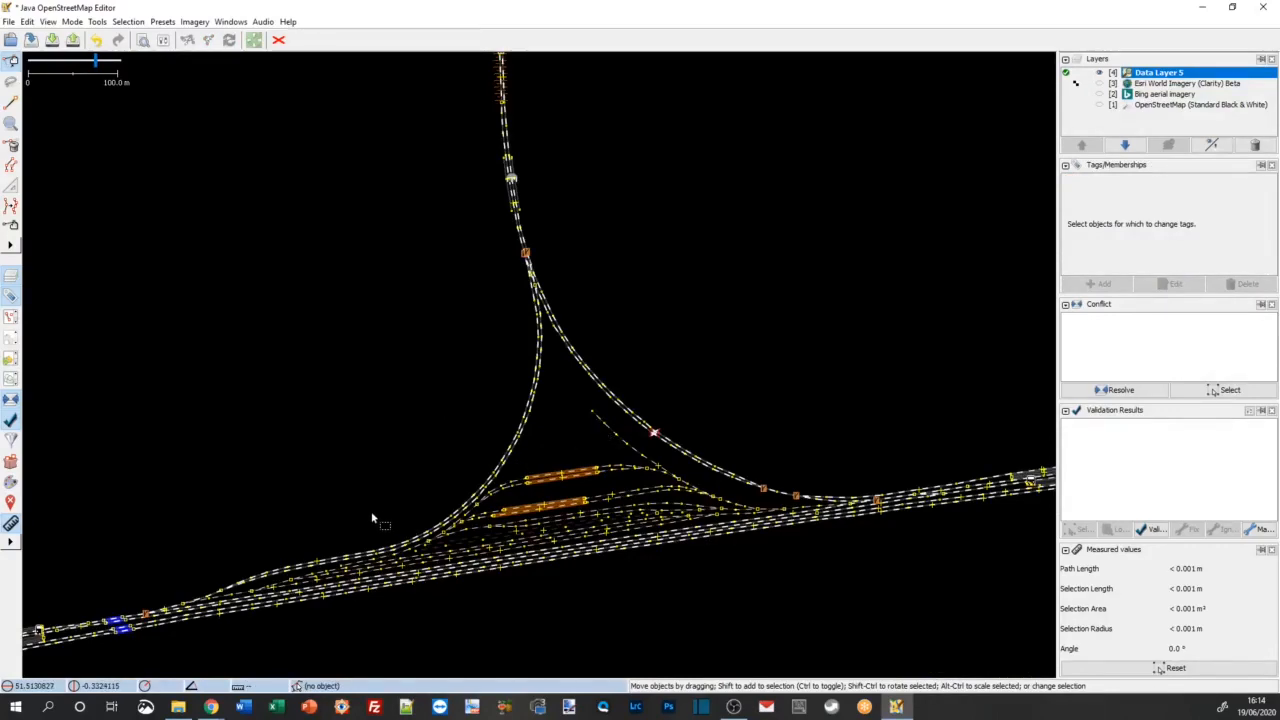
scroll(371, 518, up, 5)
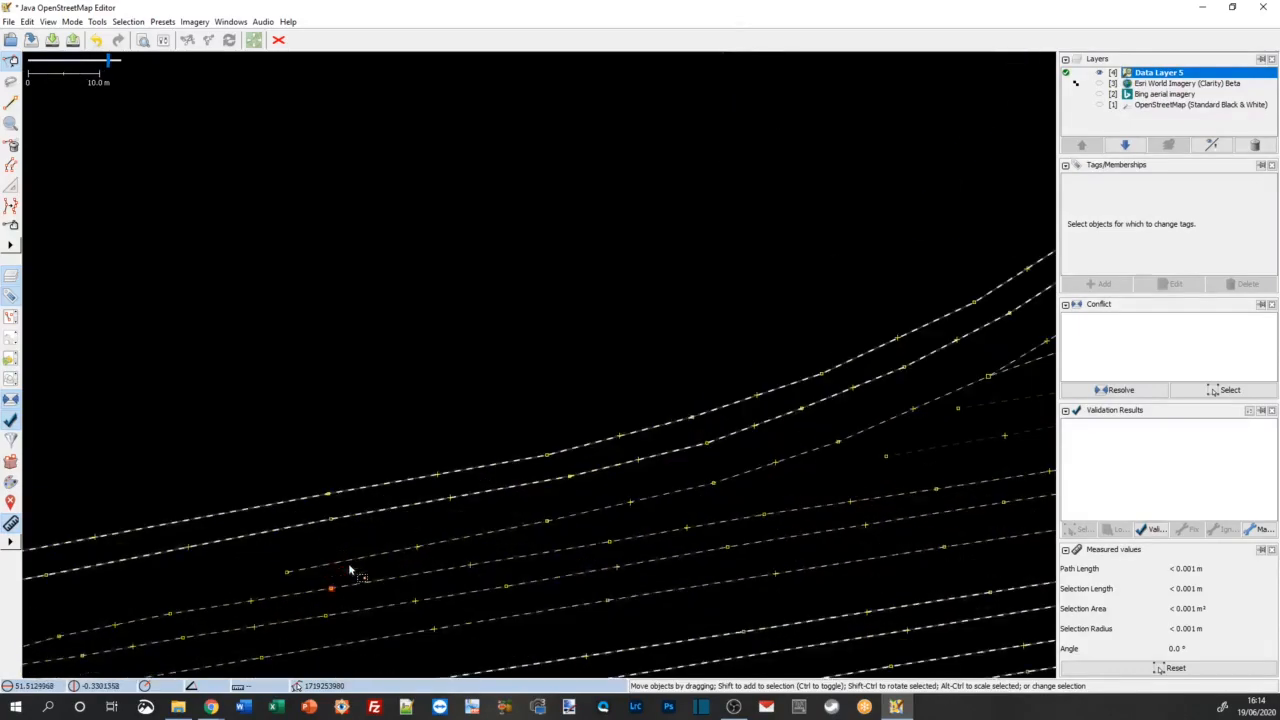
scroll(350, 570, down, 5)
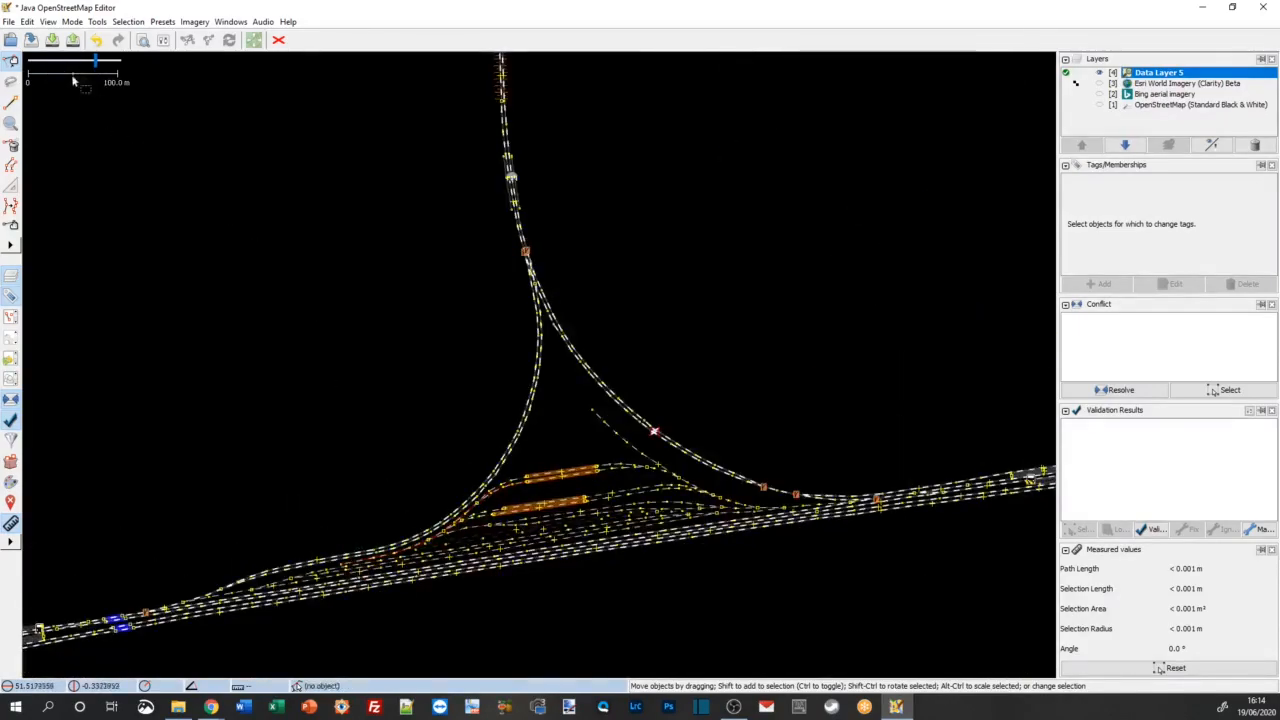
click(73, 40)
click(612, 452)
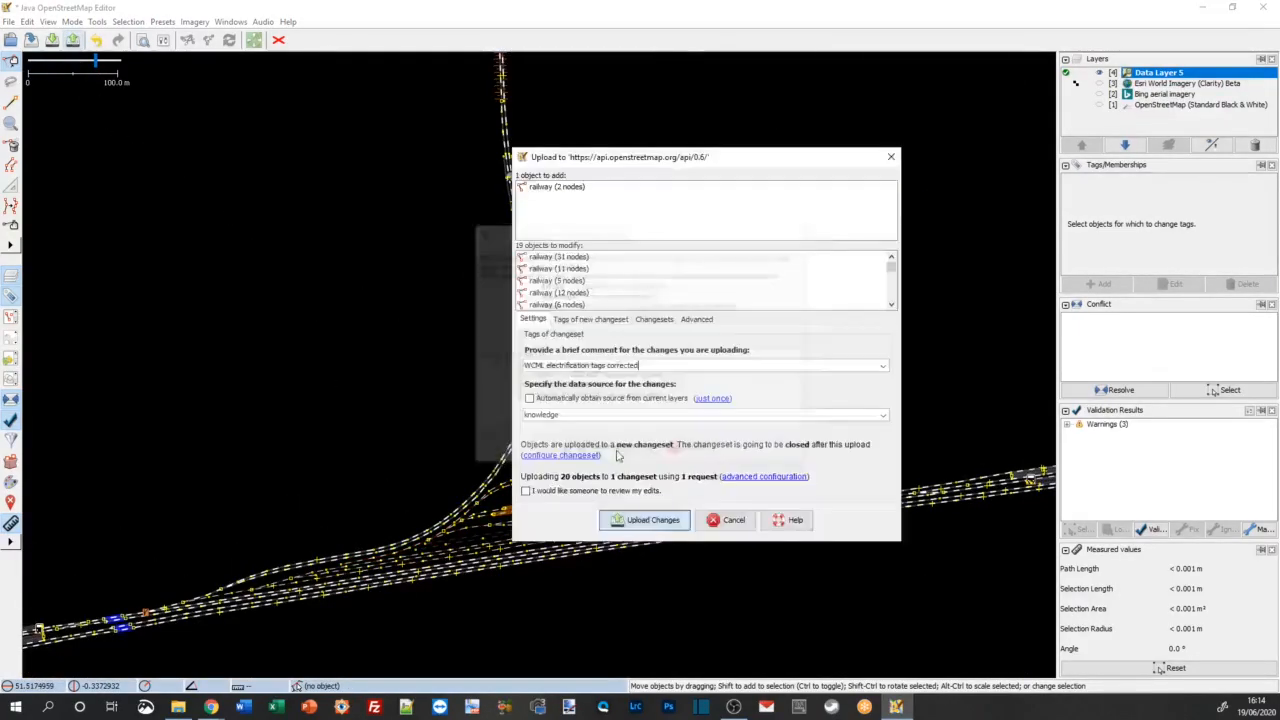
Step: Replace the changeset comment with "west ealing sidings shown electrified" and upload the changes
drag(653, 366, 507, 371)
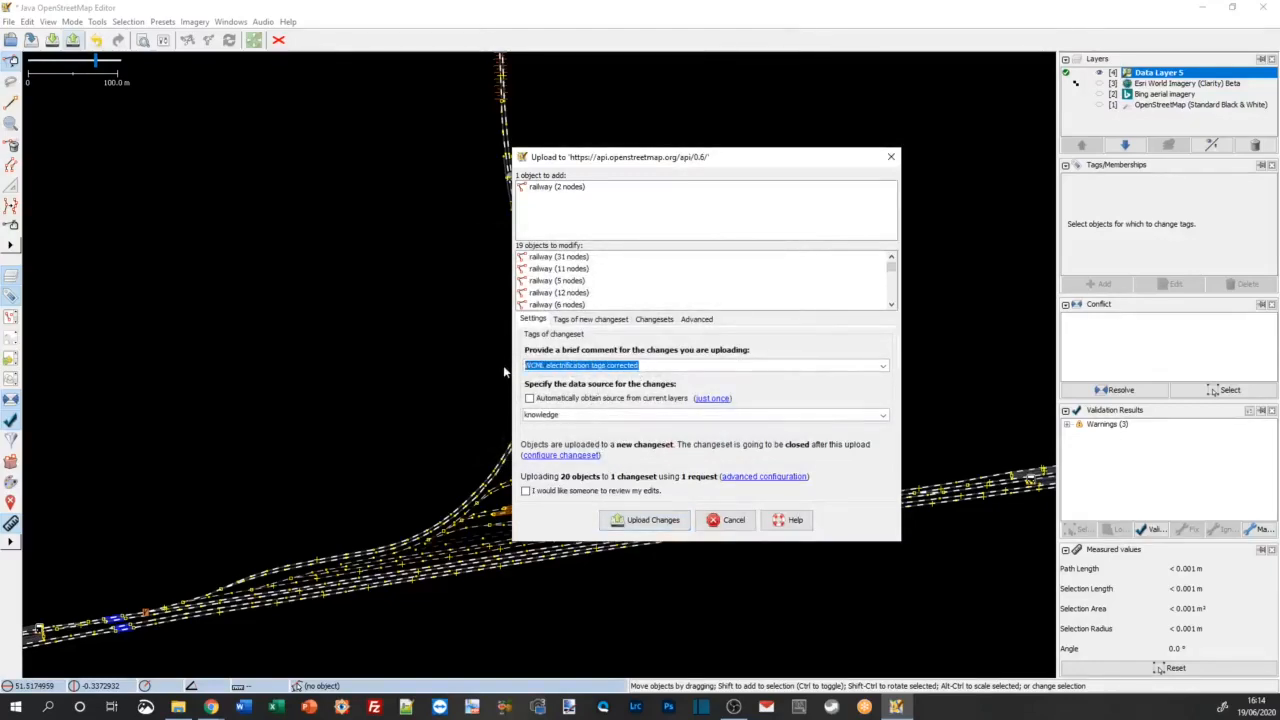
text(west ealing)
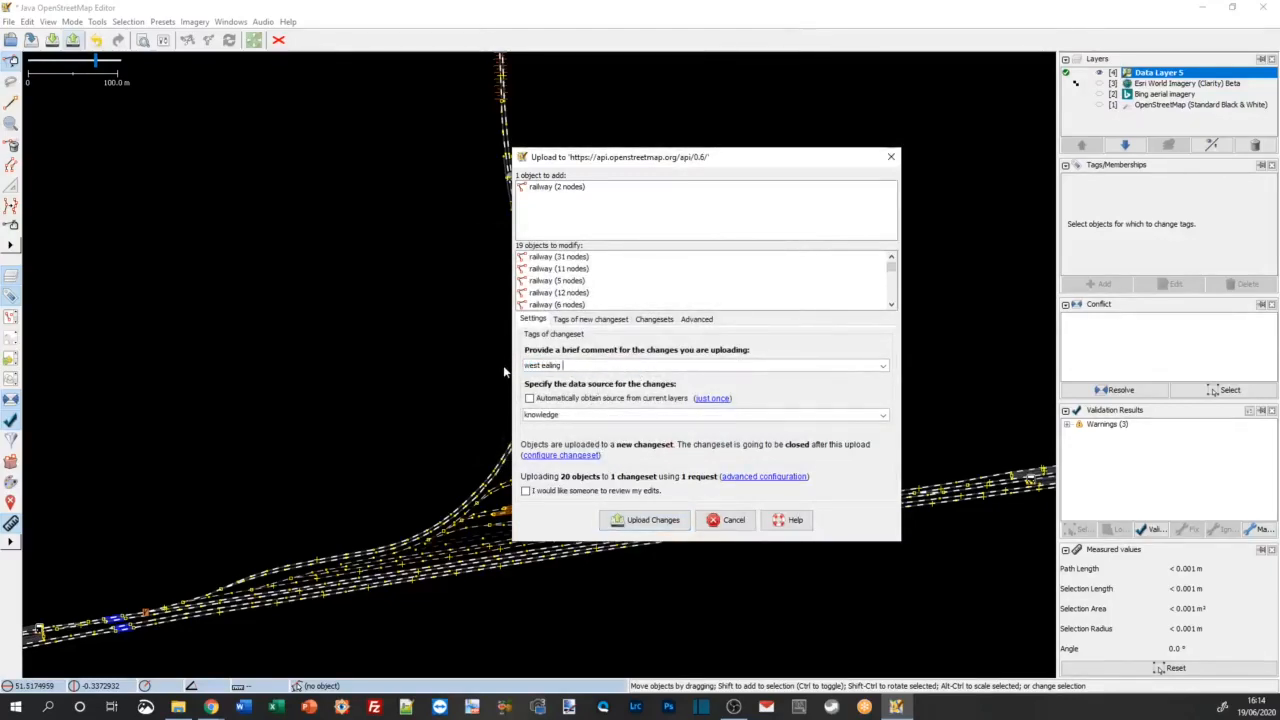
text( sidings shown electrified)
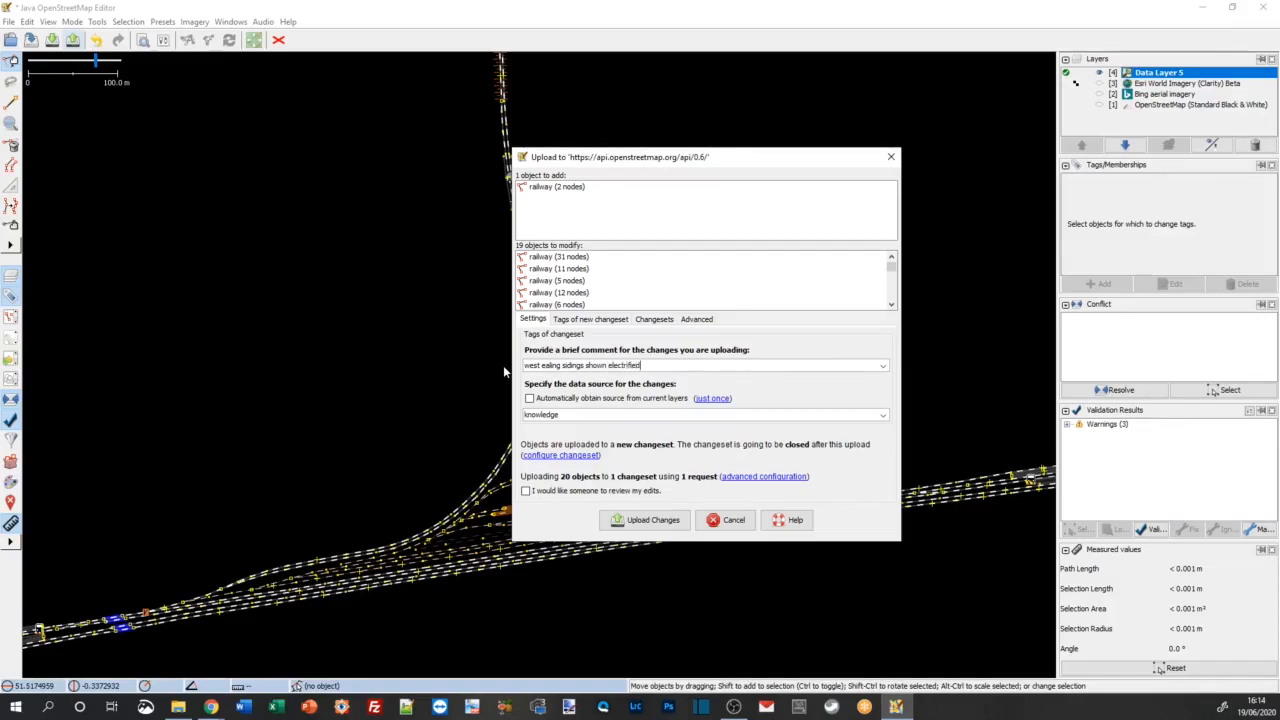
click(650, 520)
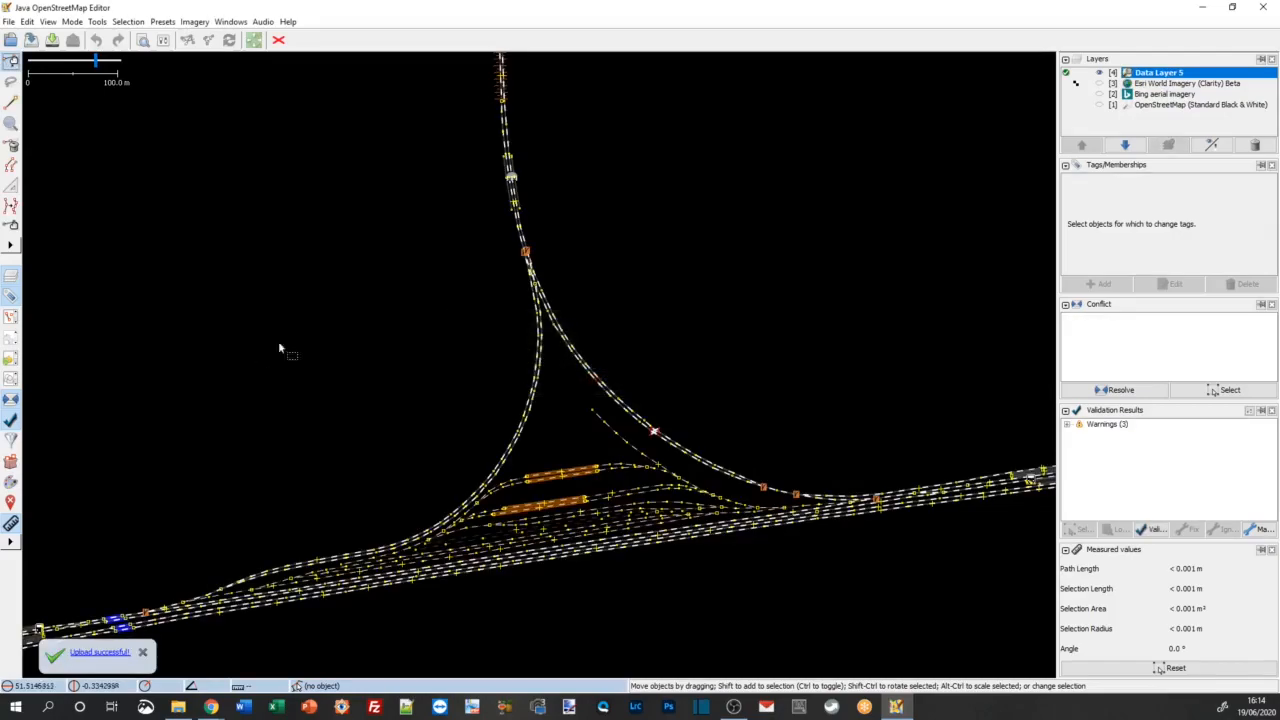
Step: Examine the outermost chord track beside the western end of the sidings to find a suitable splitting point
scroll(415, 550, up, 4)
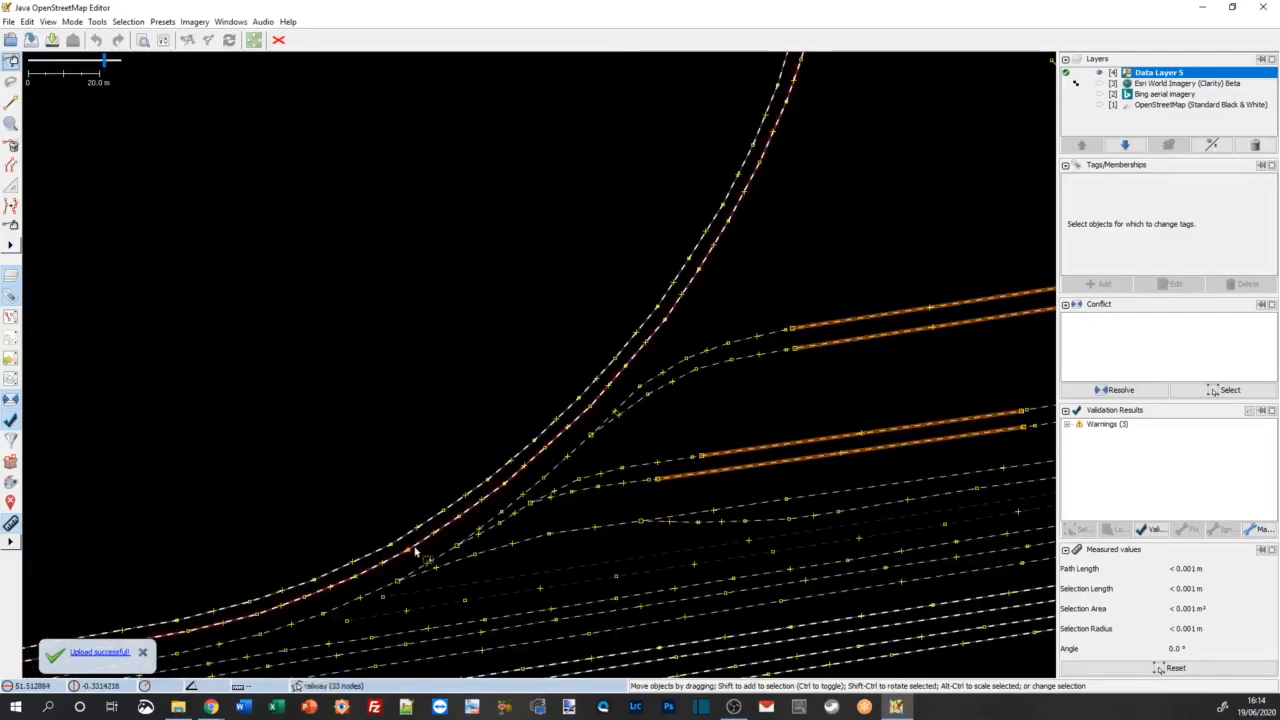
scroll(393, 545, up, 2)
drag(328, 495, 712, 256)
drag(303, 345, 725, 269)
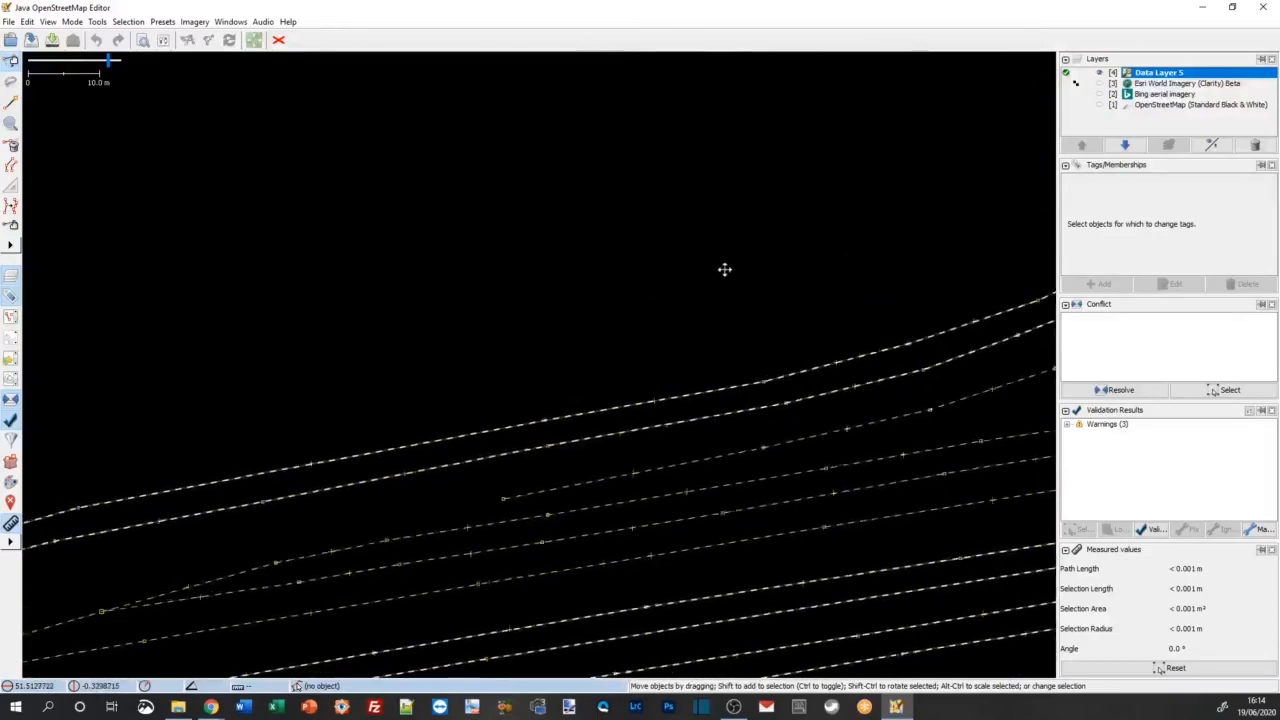
drag(366, 360, 586, 354)
click(527, 417)
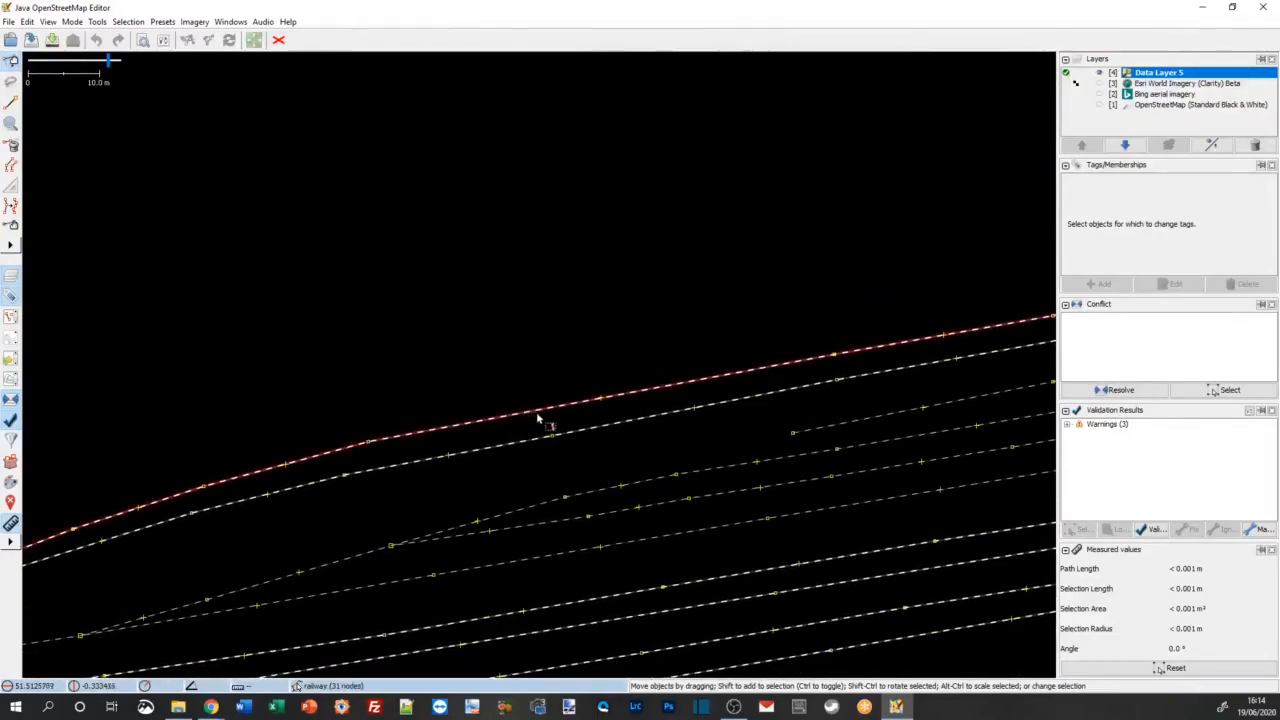
scroll(605, 408, up, 3)
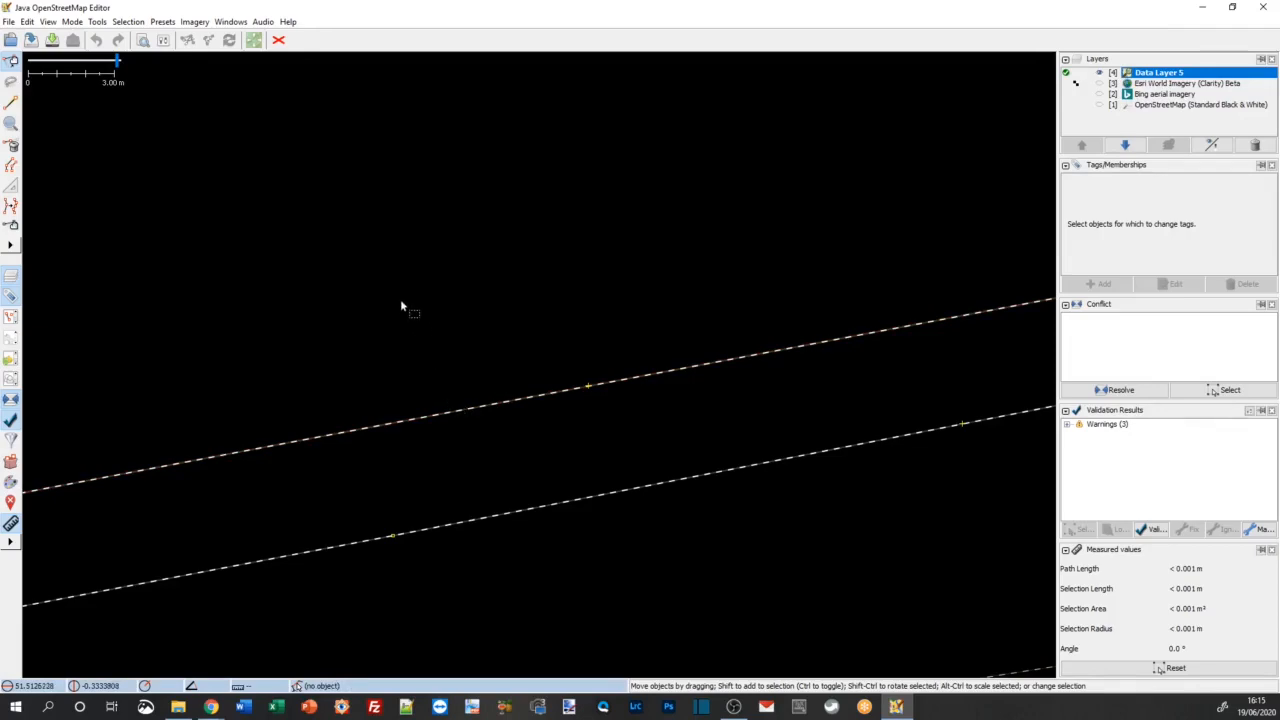
Step: Try inserting a node into the outermost chord track with the Draw tool and undo each attempt
click(12, 105)
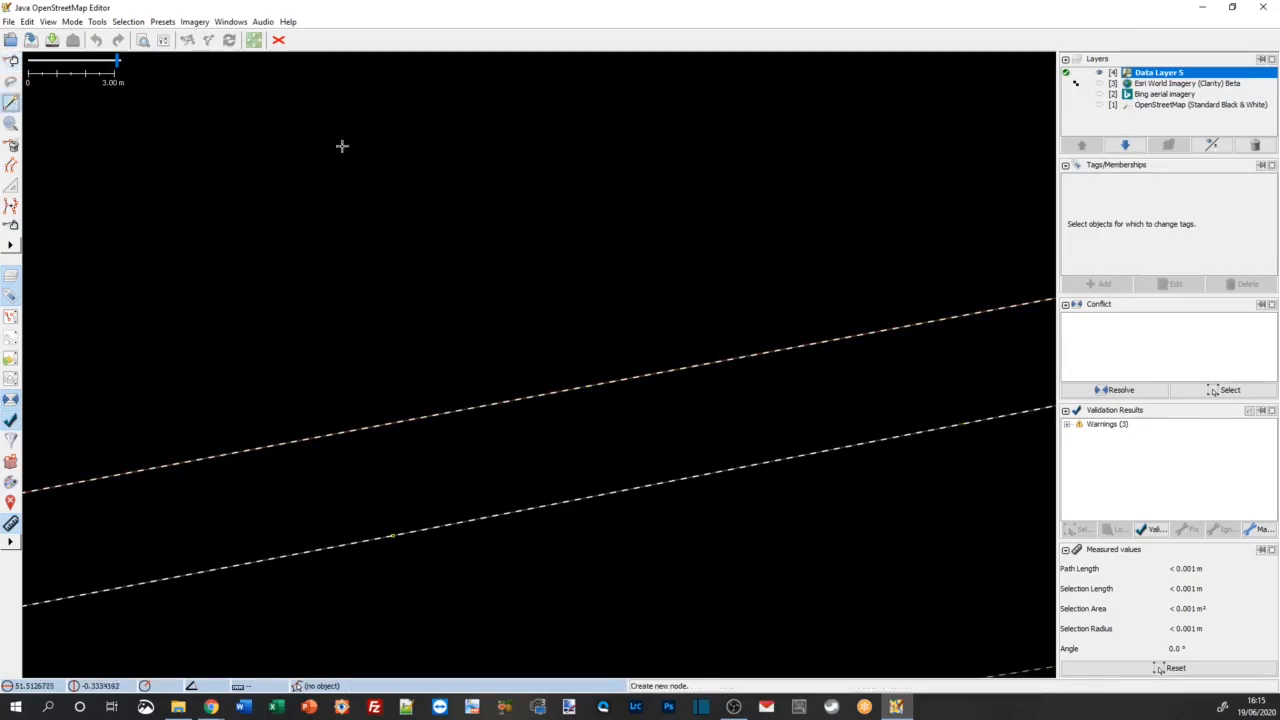
click(400, 422)
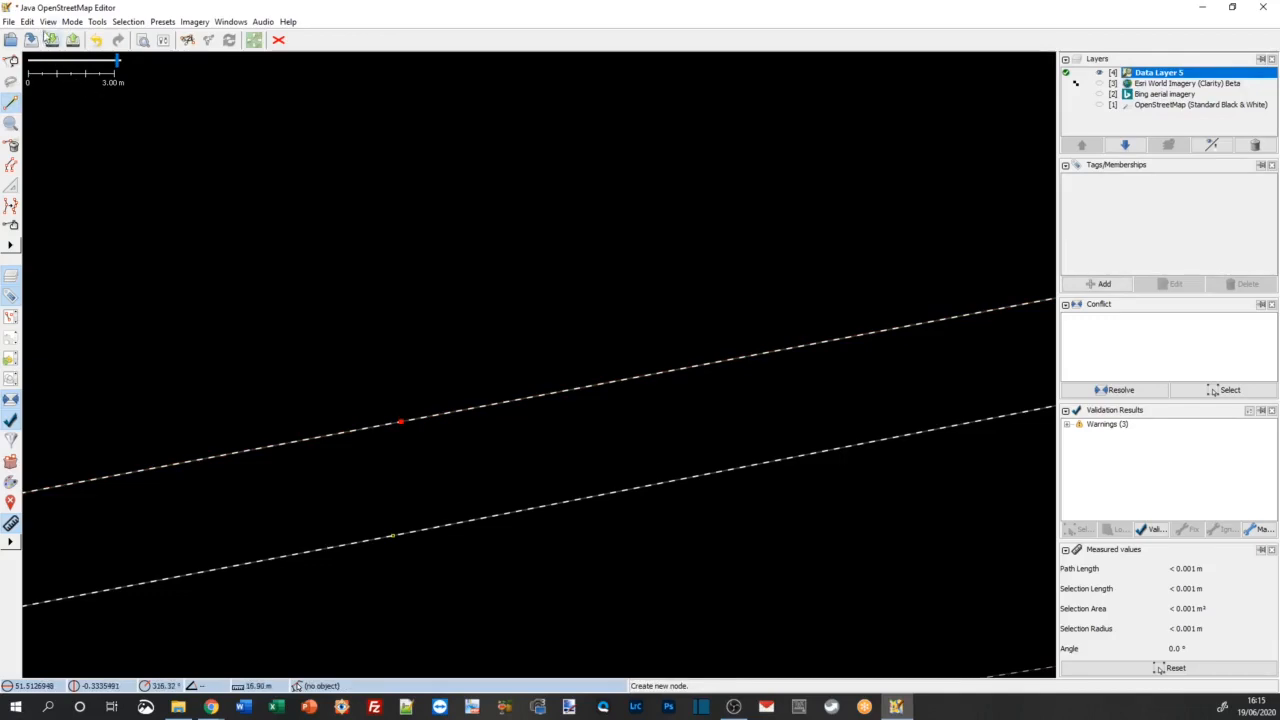
click(27, 21)
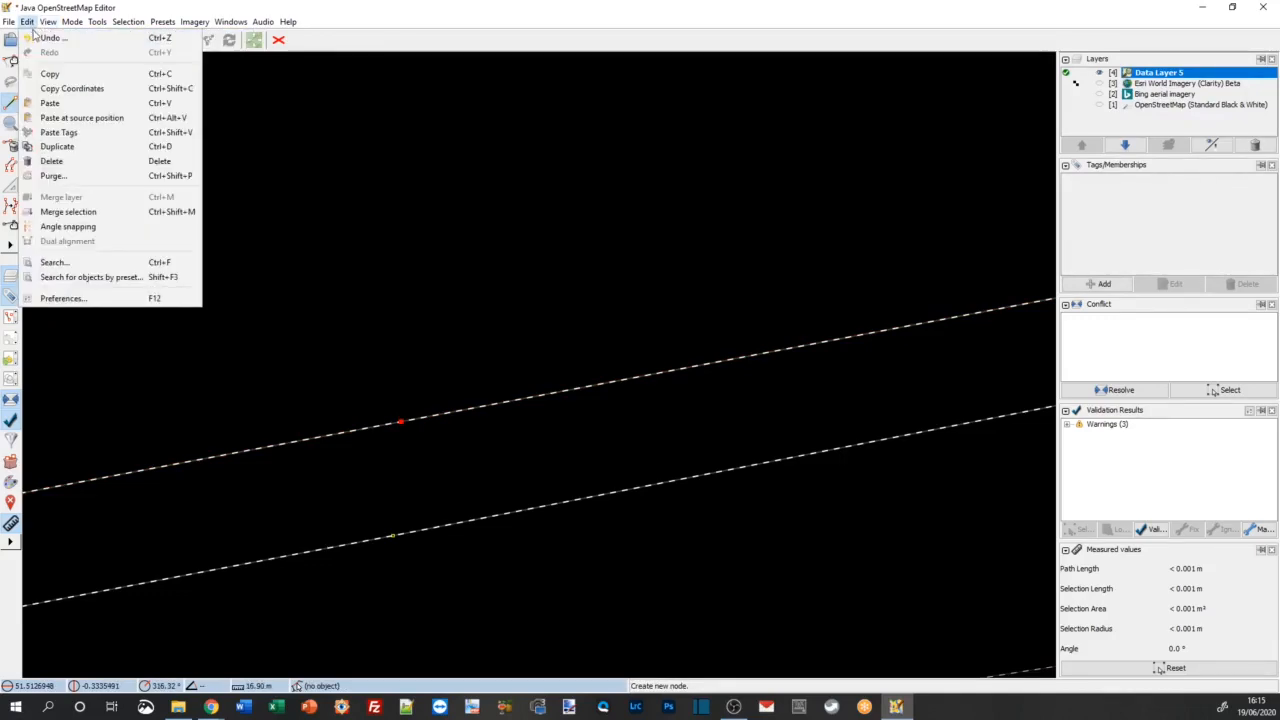
click(47, 38)
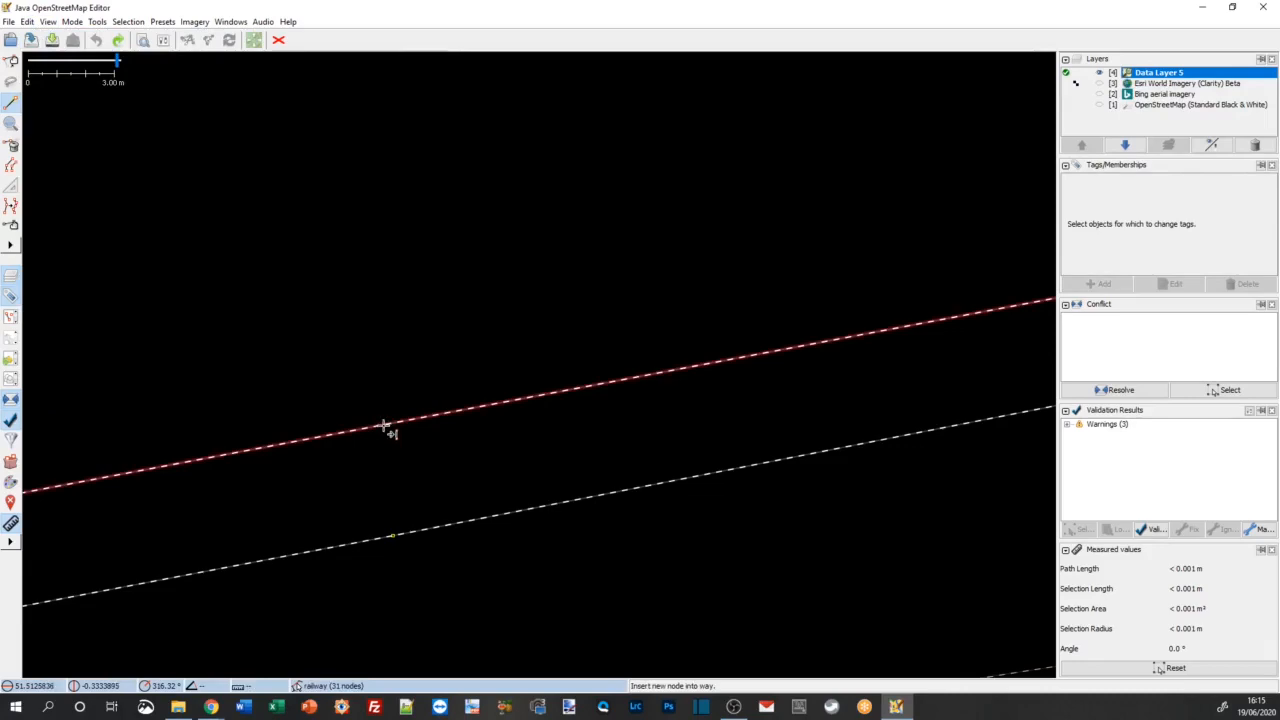
click(383, 425)
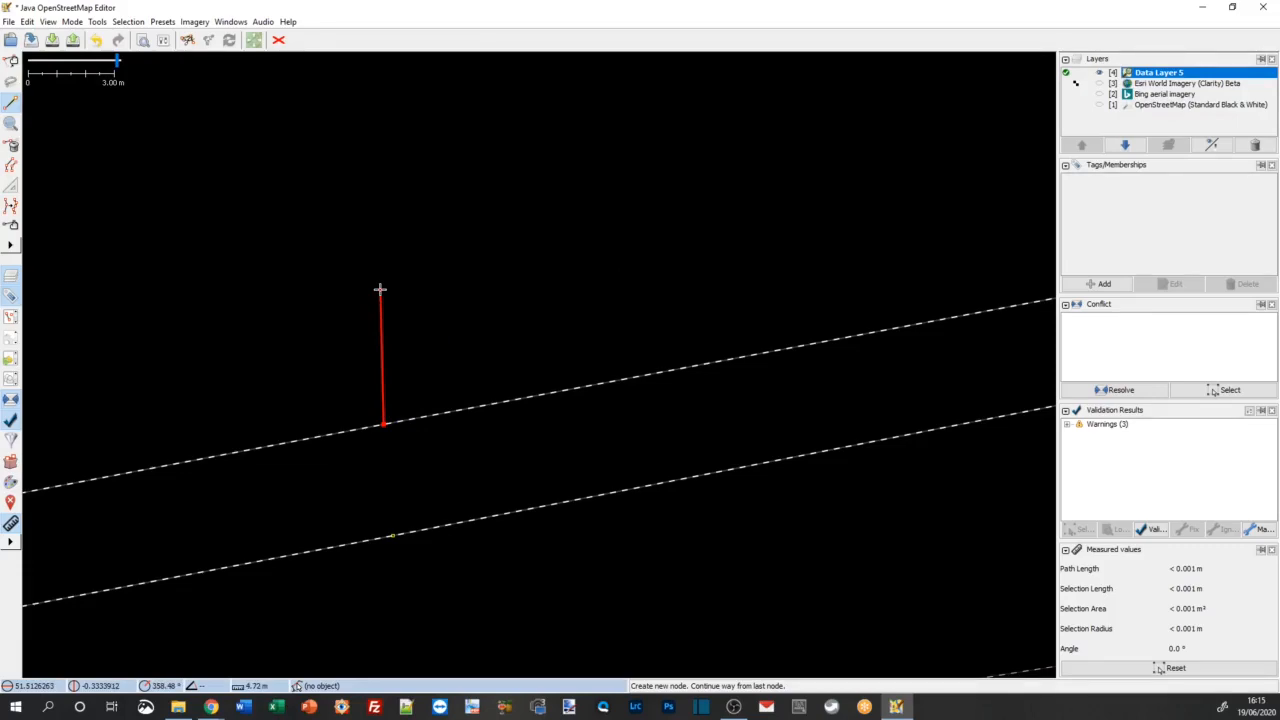
key(Escape)
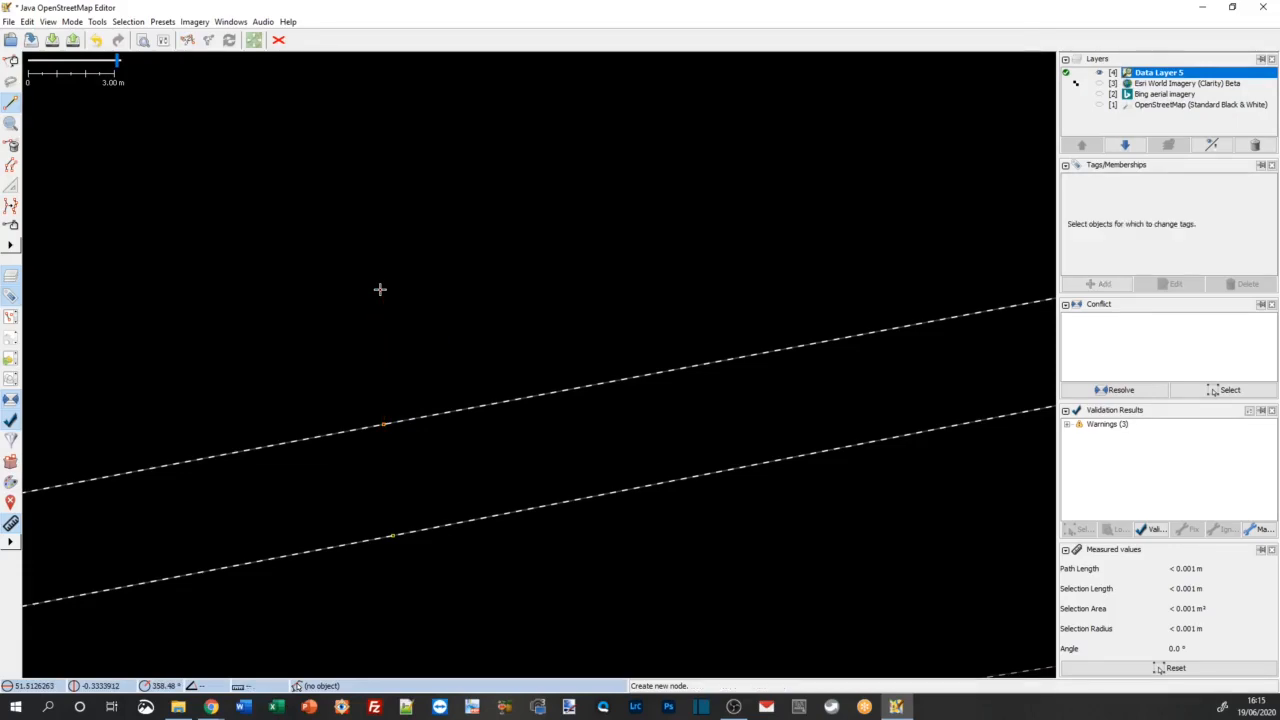
key(ctrl+z)
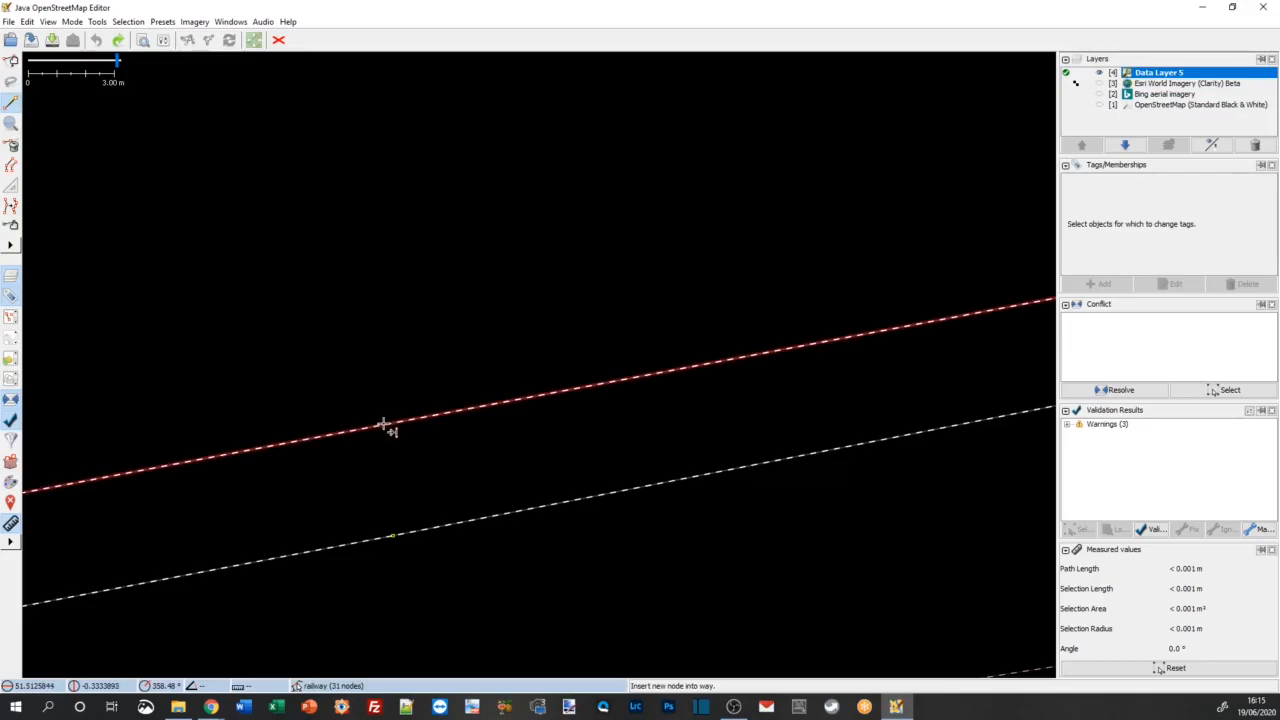
Step: Insert a node into the outermost chord track near the existing node on the parallel track and clear the selection
click(383, 425)
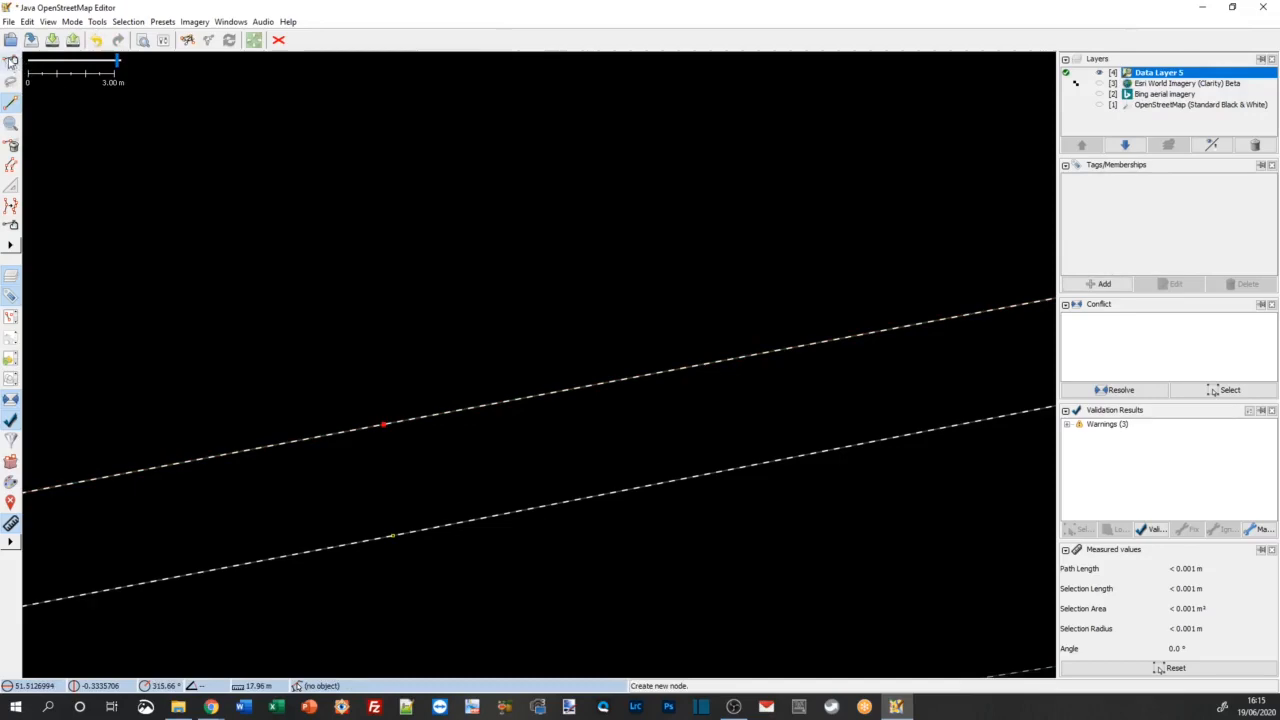
click(10, 62)
click(414, 286)
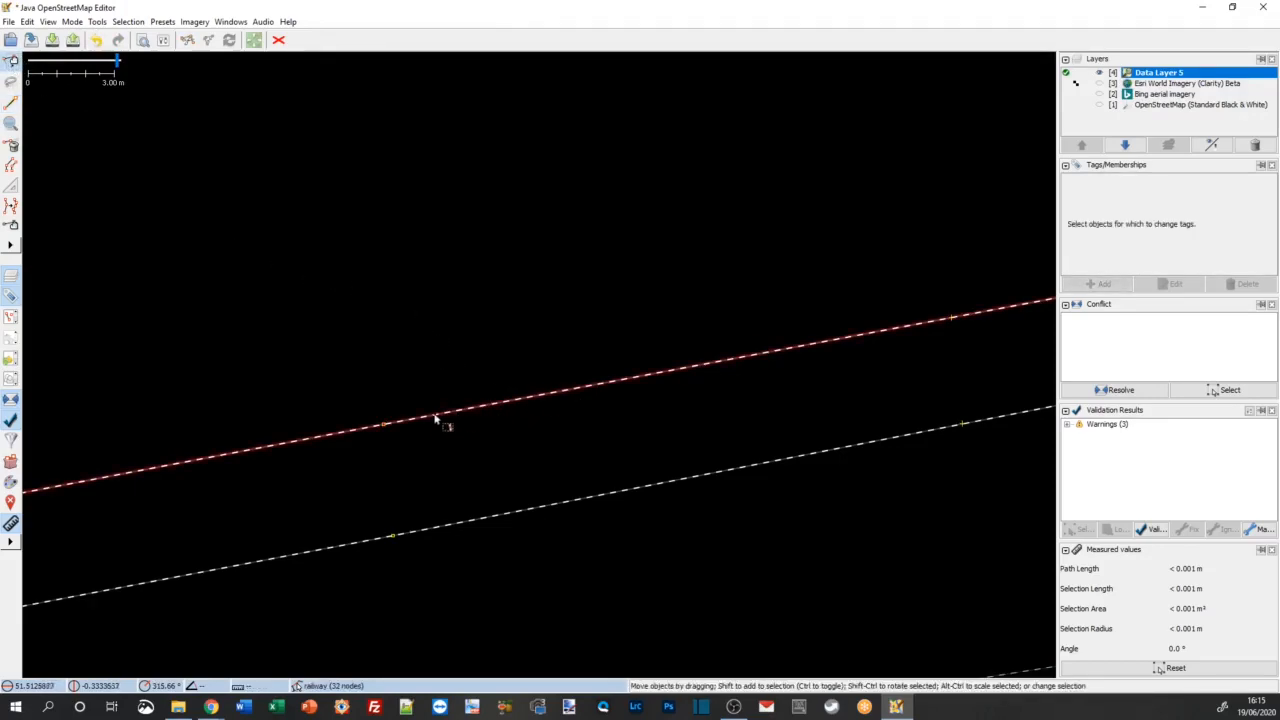
Step: Select the inserted node on the outermost chord track and prepare to split the way there
click(384, 426)
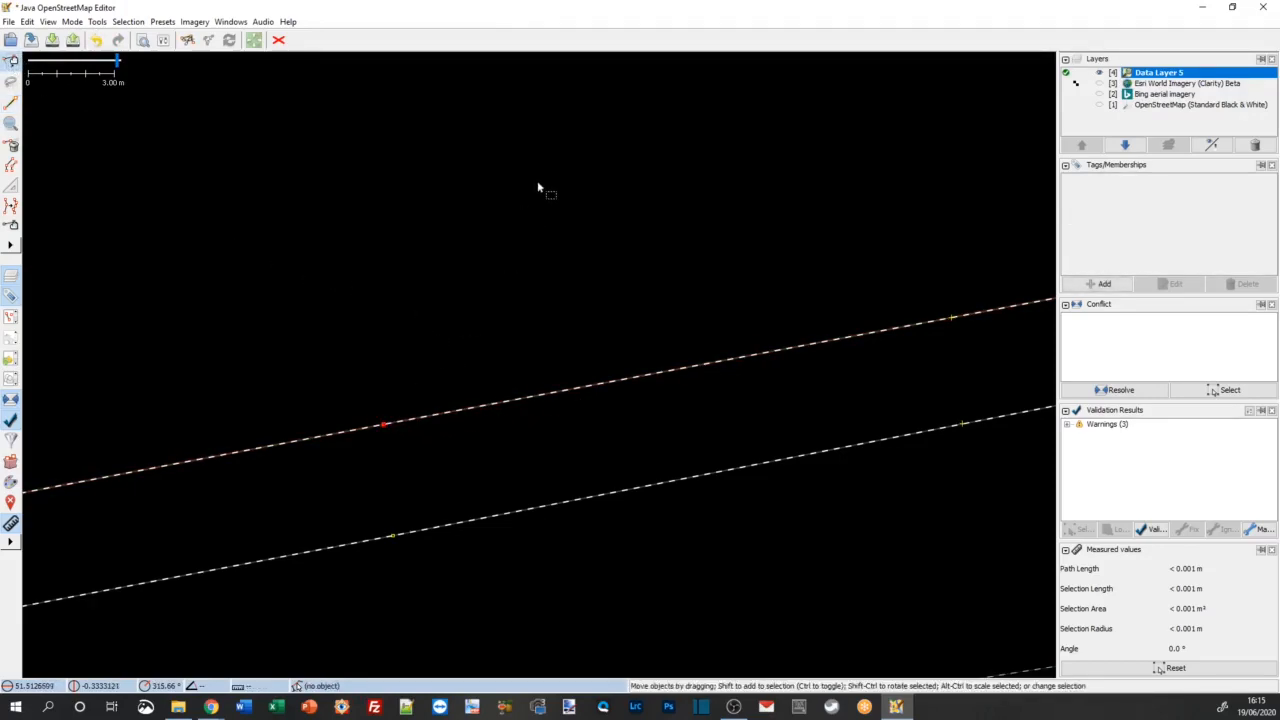
click(97, 21)
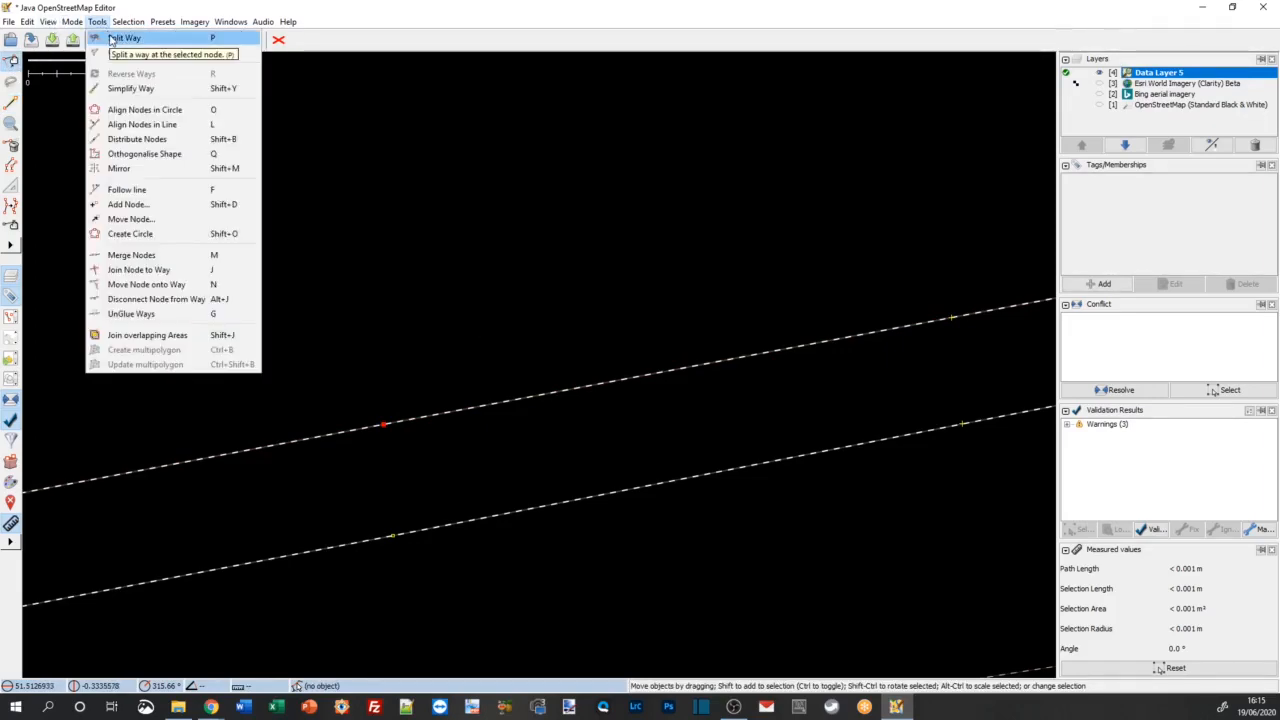